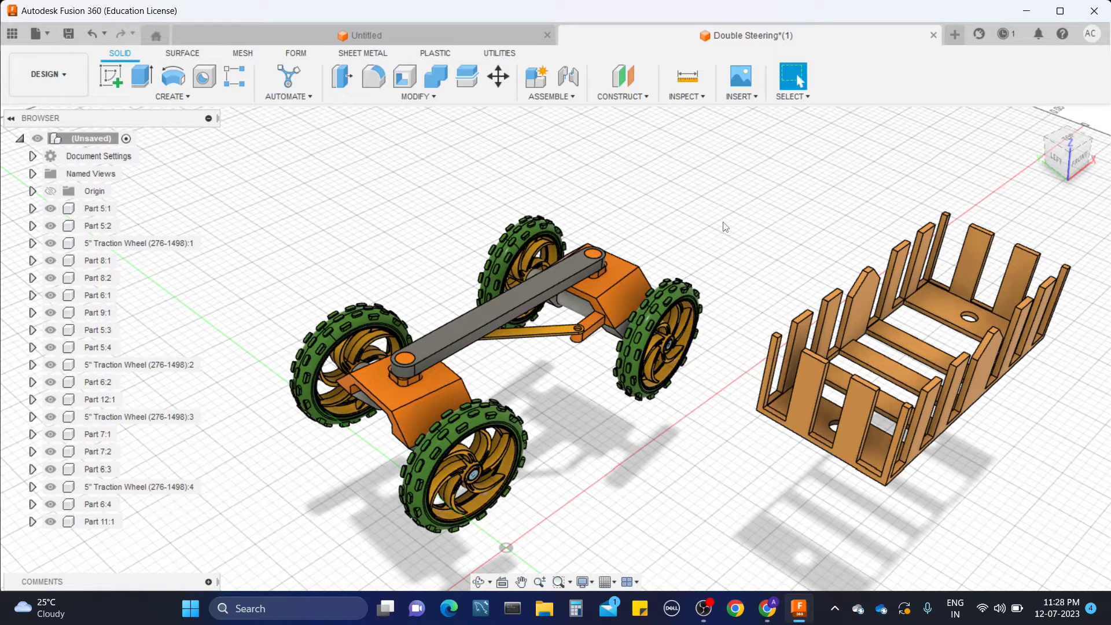
# Step: Examine the four-wheeled steering chassis and the separate wooden cart body from several angles and distances
pyautogui.scroll(2, 725, 227)
pyautogui.keyDown('shift'); pyautogui.moveTo(725, 227); pyautogui.dragTo(723, 238, button='middle'); pyautogui.keyUp('shift')
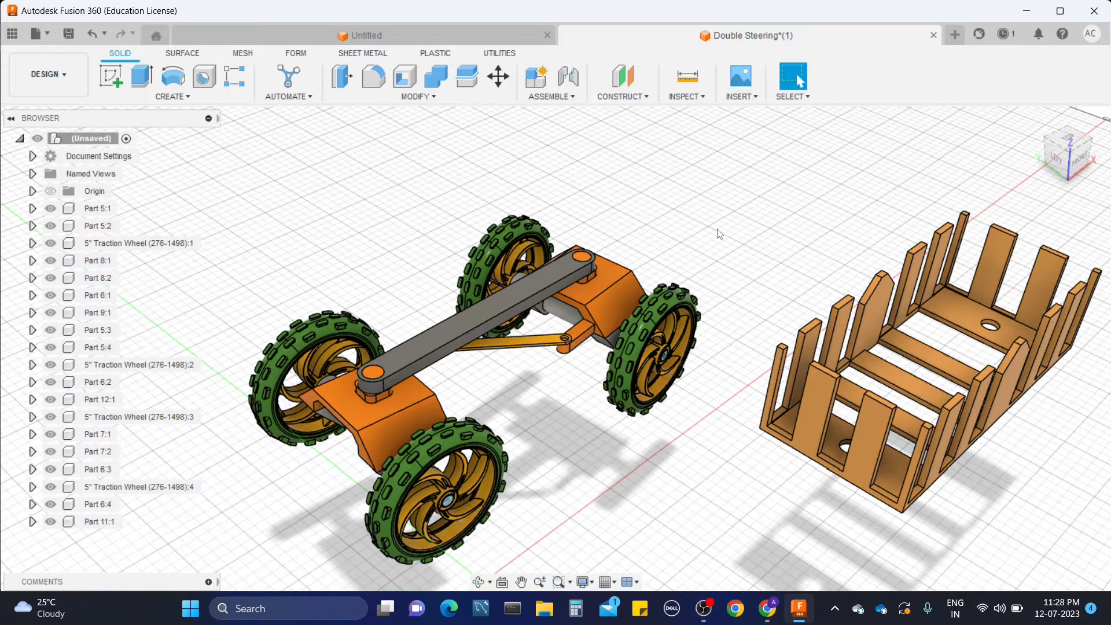
pyautogui.scroll(-2, 719, 232)
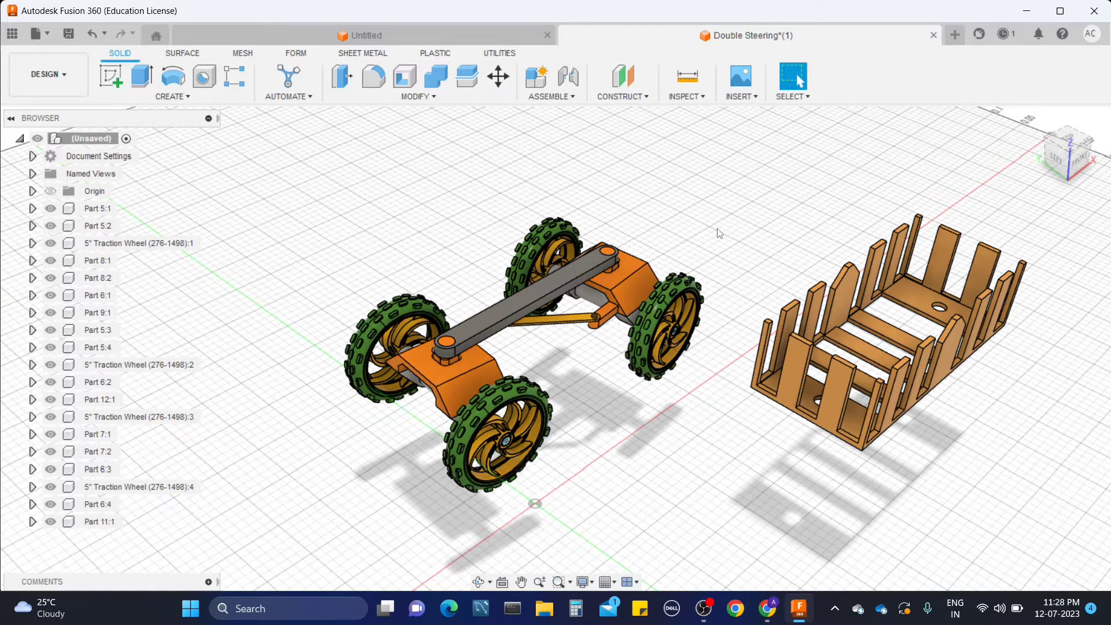
pyautogui.scroll(-1, 719, 232)
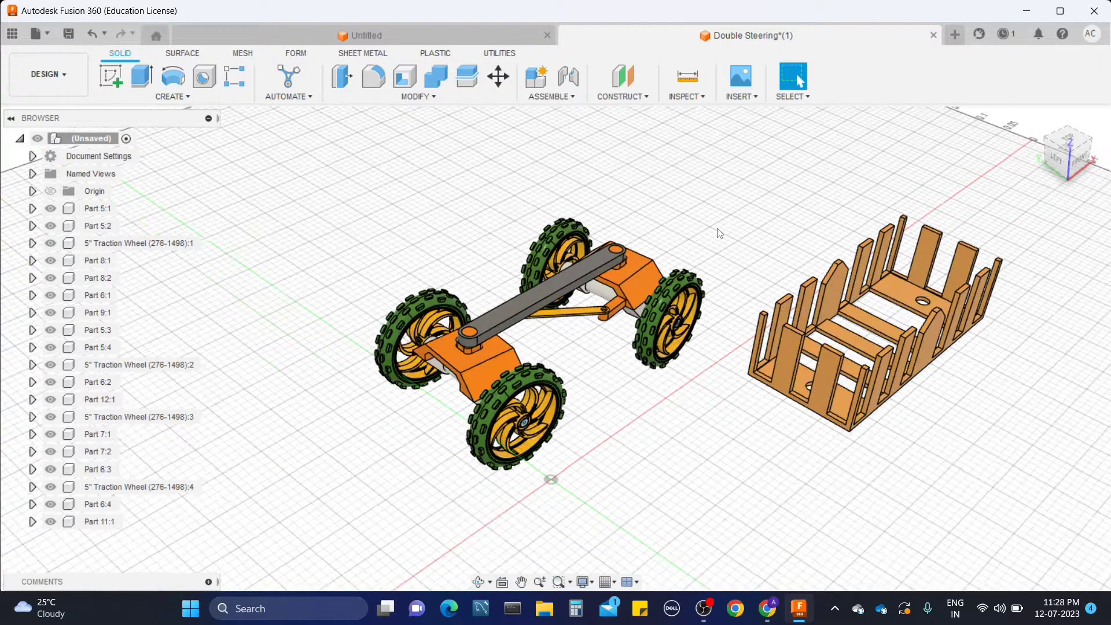
pyautogui.scroll(-2, 719, 233)
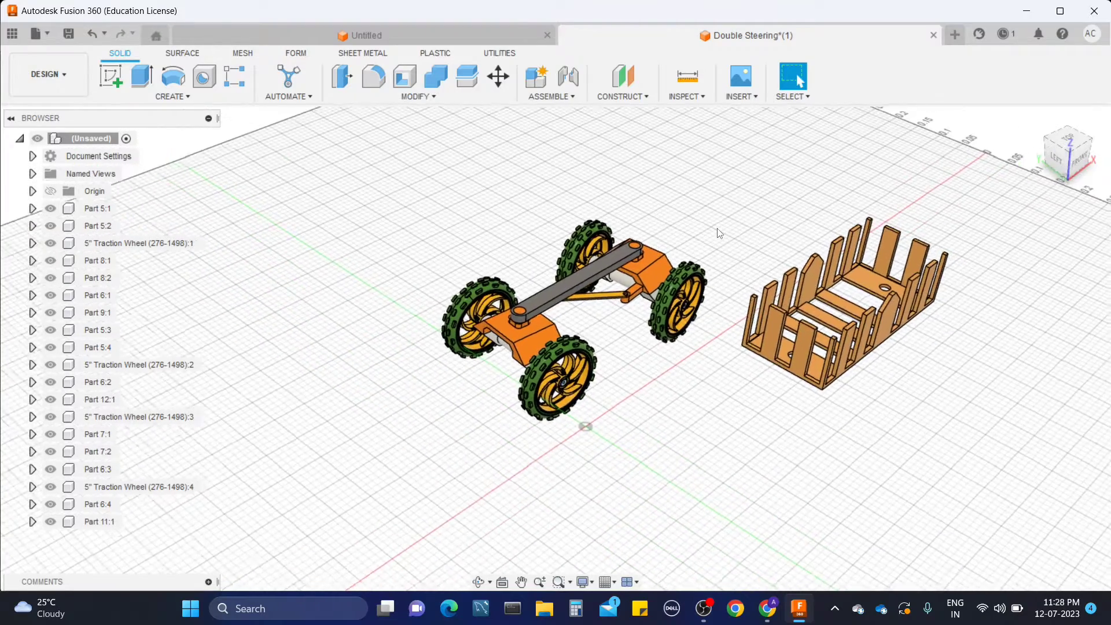
pyautogui.scroll(3, 717, 236)
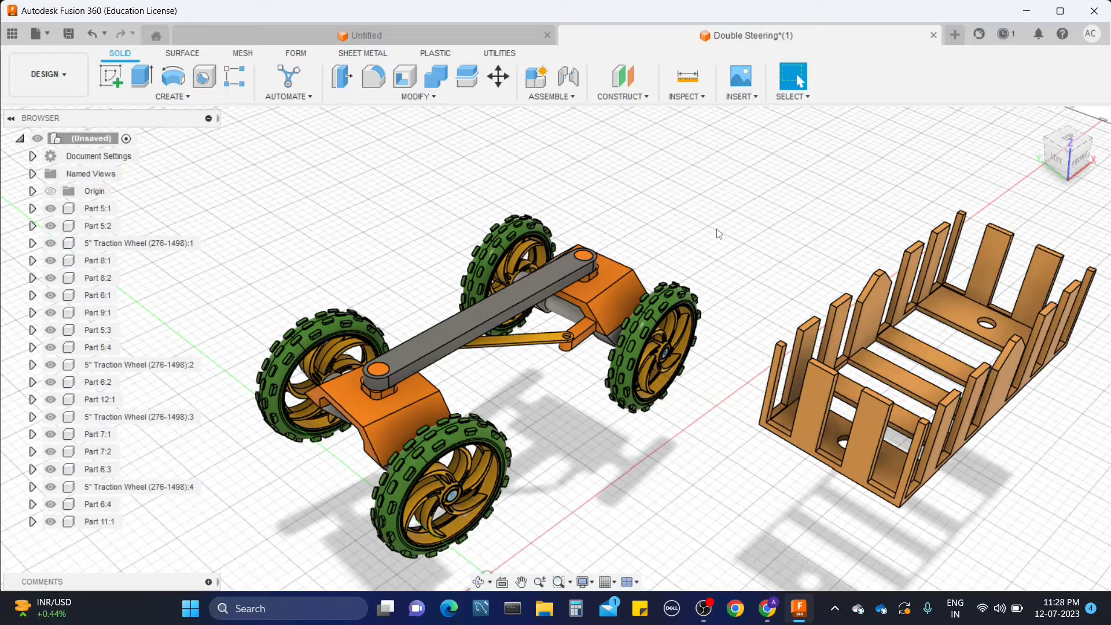
pyautogui.keyDown('shift'); pyautogui.moveTo(479, 211); pyautogui.dragTo(578, 272, button='middle'); pyautogui.keyUp('shift')
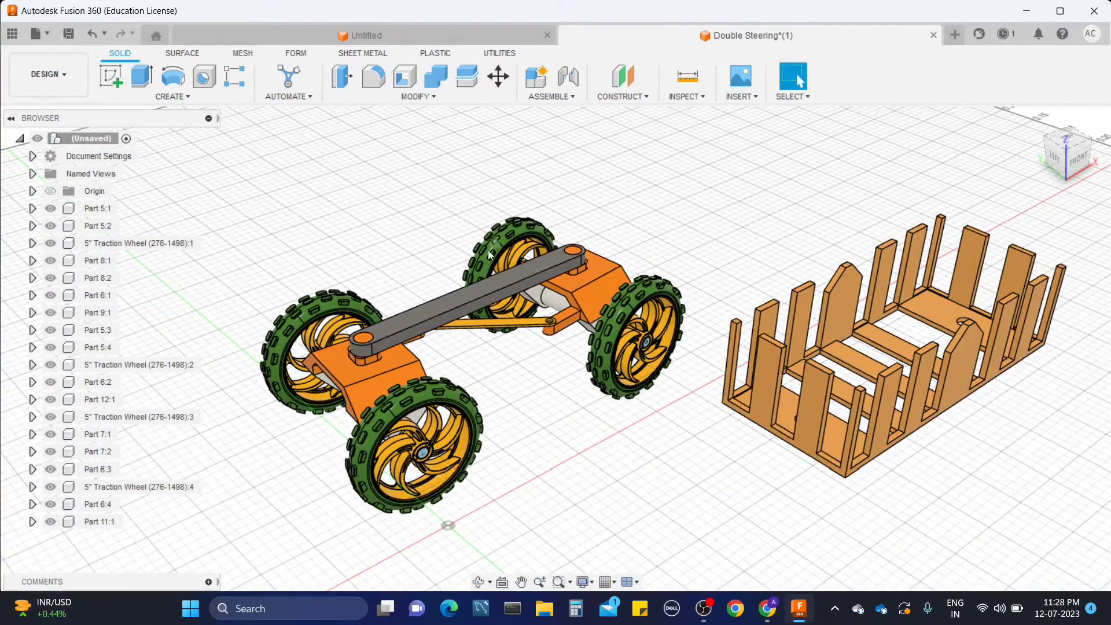
pyautogui.scroll(2, 614, 288)
pyautogui.scroll(-3, 735, 213)
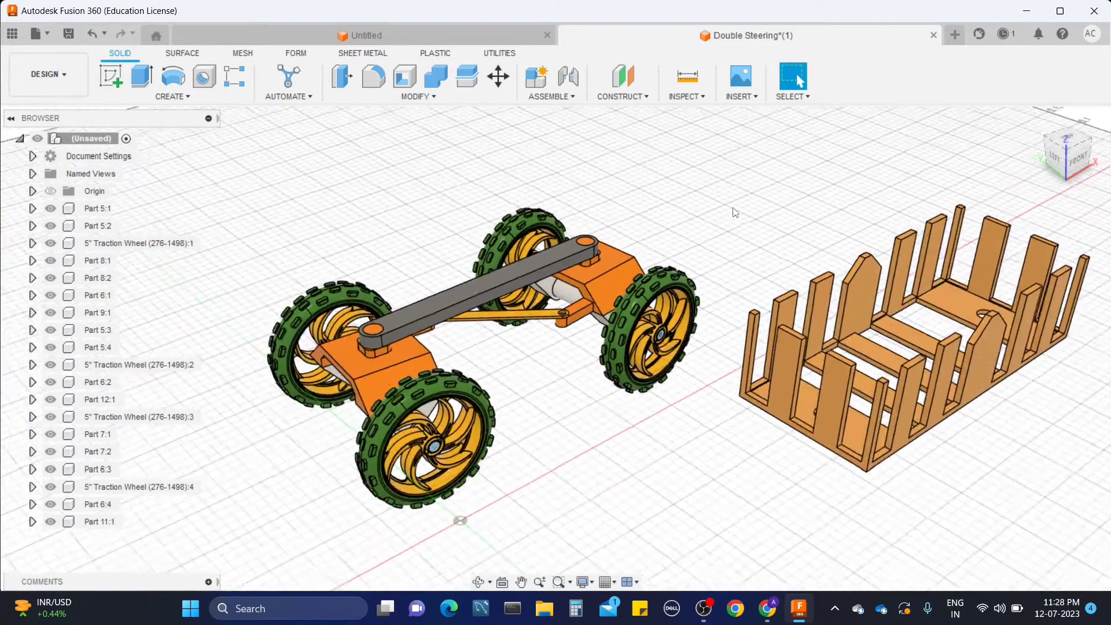
pyautogui.keyDown('shift'); pyautogui.moveTo(734, 210); pyautogui.dragTo(755, 195, button='middle'); pyautogui.keyUp('shift')
pyautogui.scroll(2, 755, 196)
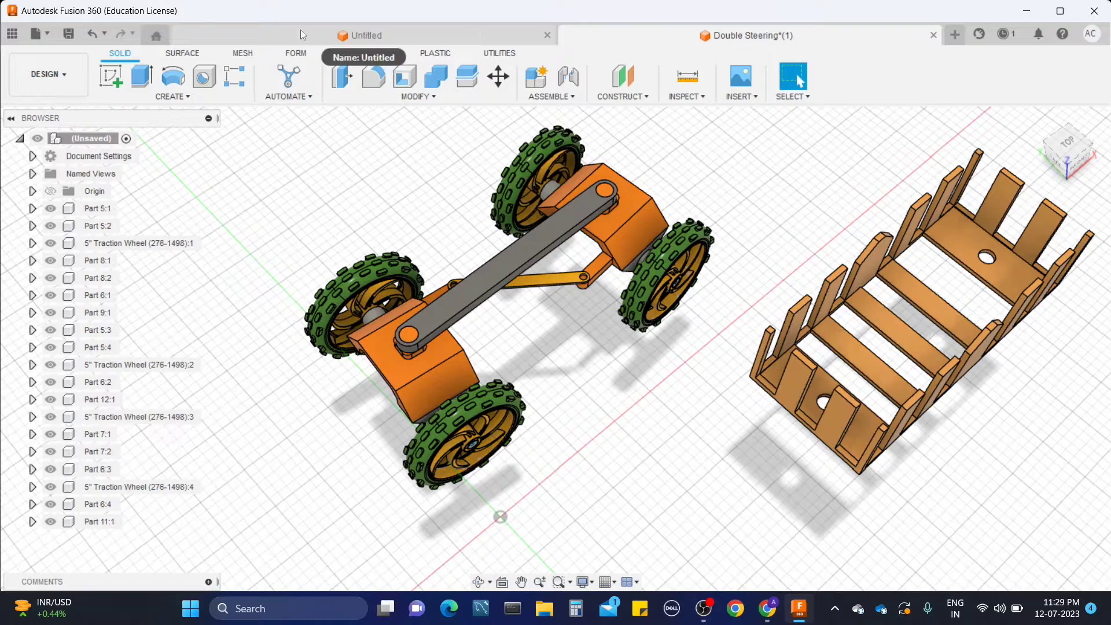
pyautogui.keyDown('shift'); pyautogui.moveTo(809, 314); pyautogui.dragTo(804, 272, button='middle'); pyautogui.keyUp('shift')
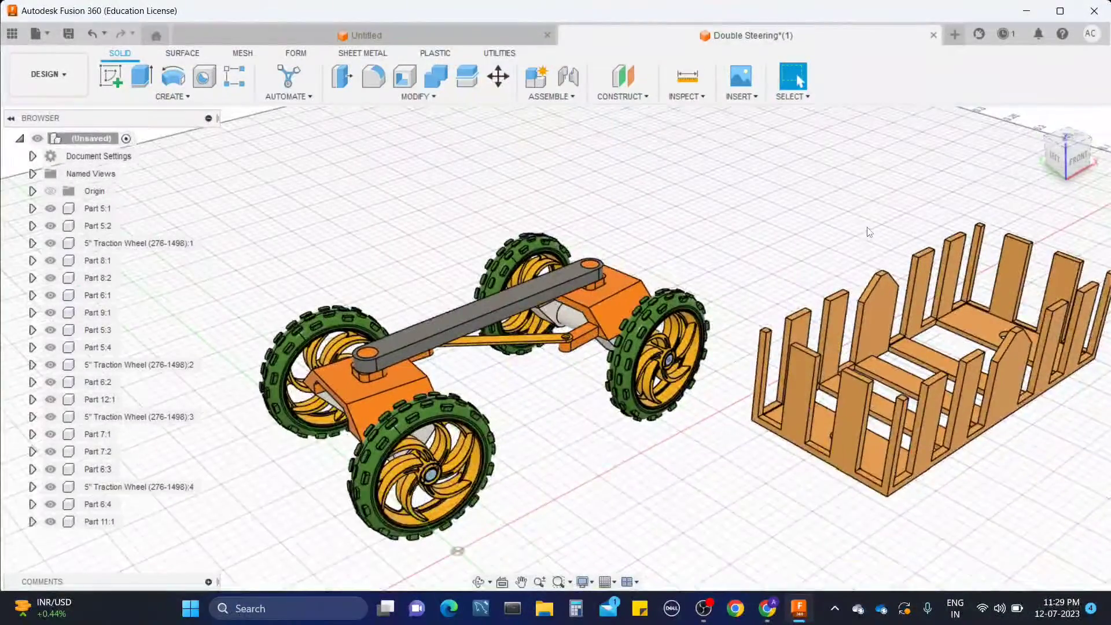
pyautogui.scroll(1, 866, 229)
pyautogui.scroll(-2, 866, 229)
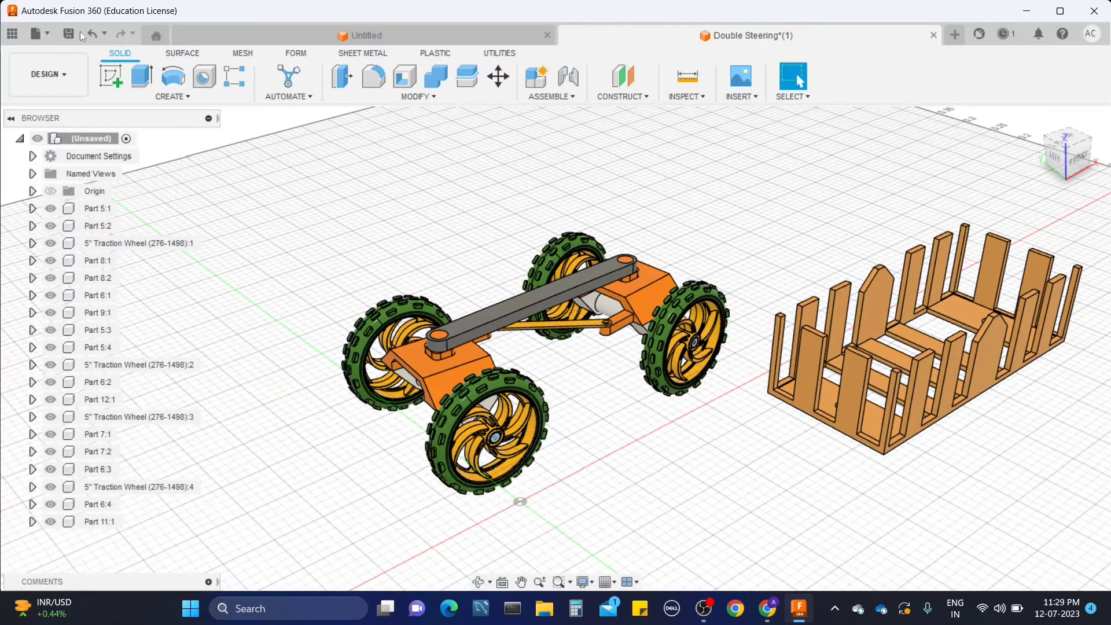
# Step: Open Double Steering.step from the computer's Downloads folder and switch to the newly opened document
pyautogui.click(39, 36)
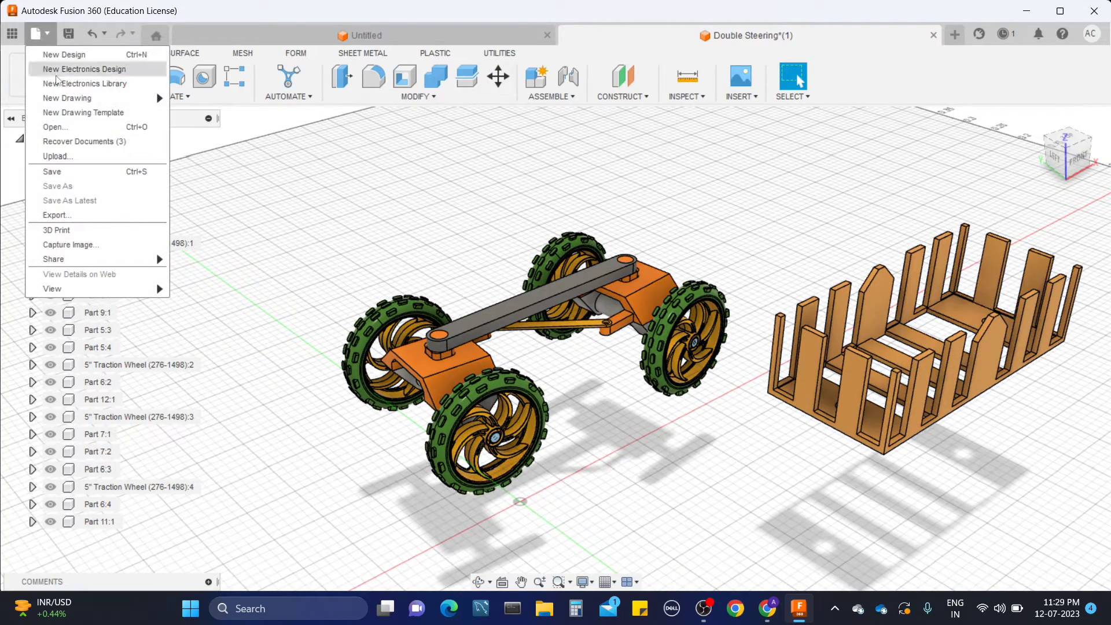
pyautogui.click(71, 131)
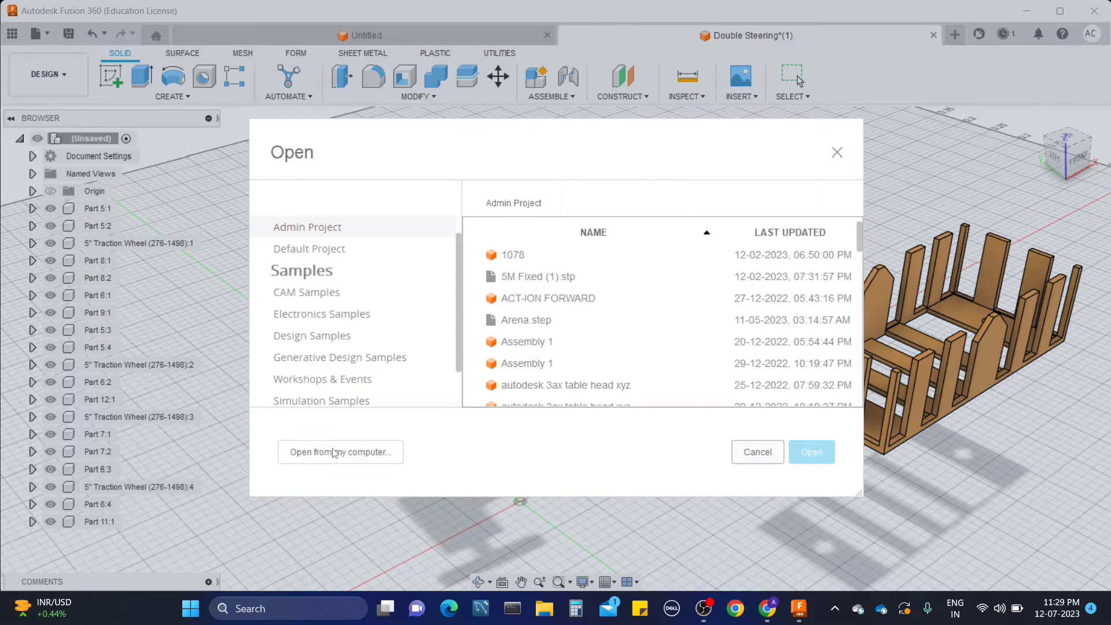
pyautogui.click(340, 452)
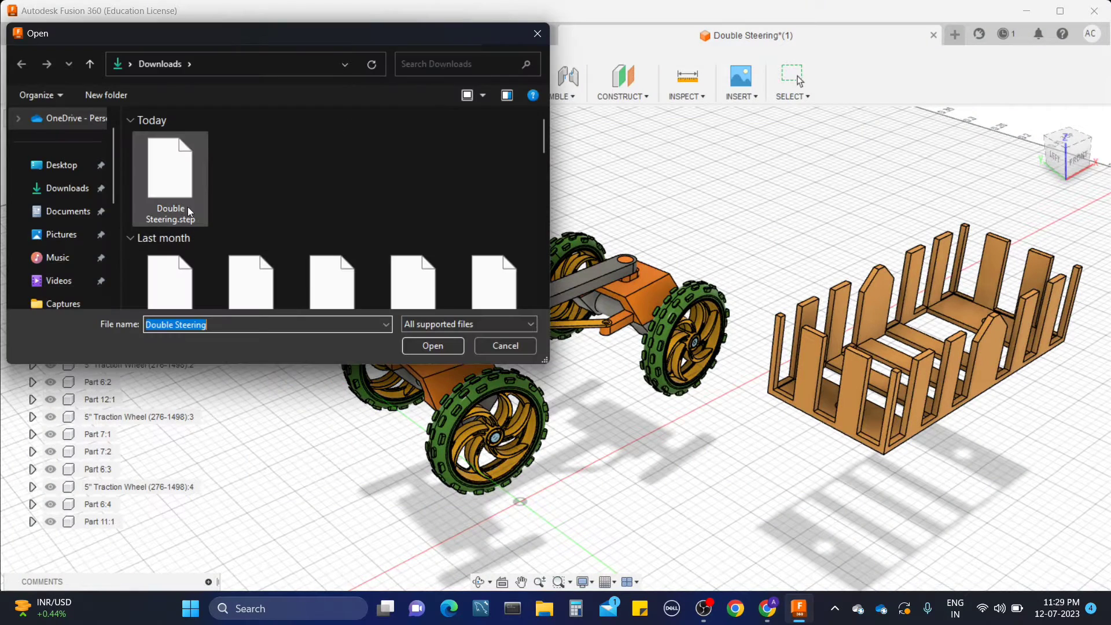
pyautogui.click(183, 209)
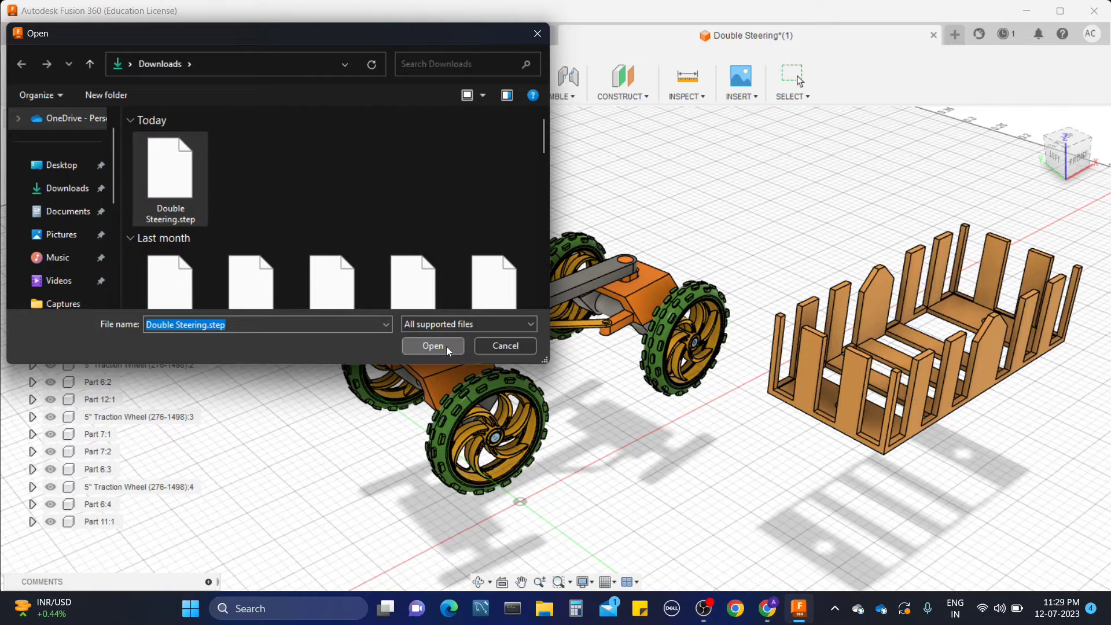
pyautogui.click(446, 346)
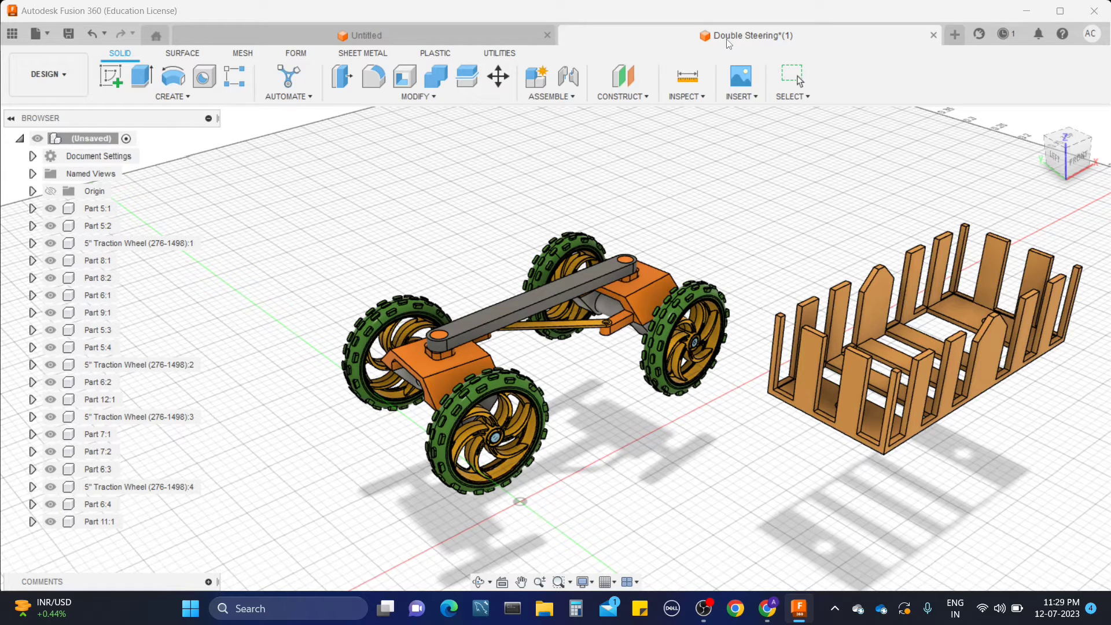
pyautogui.click(547, 34)
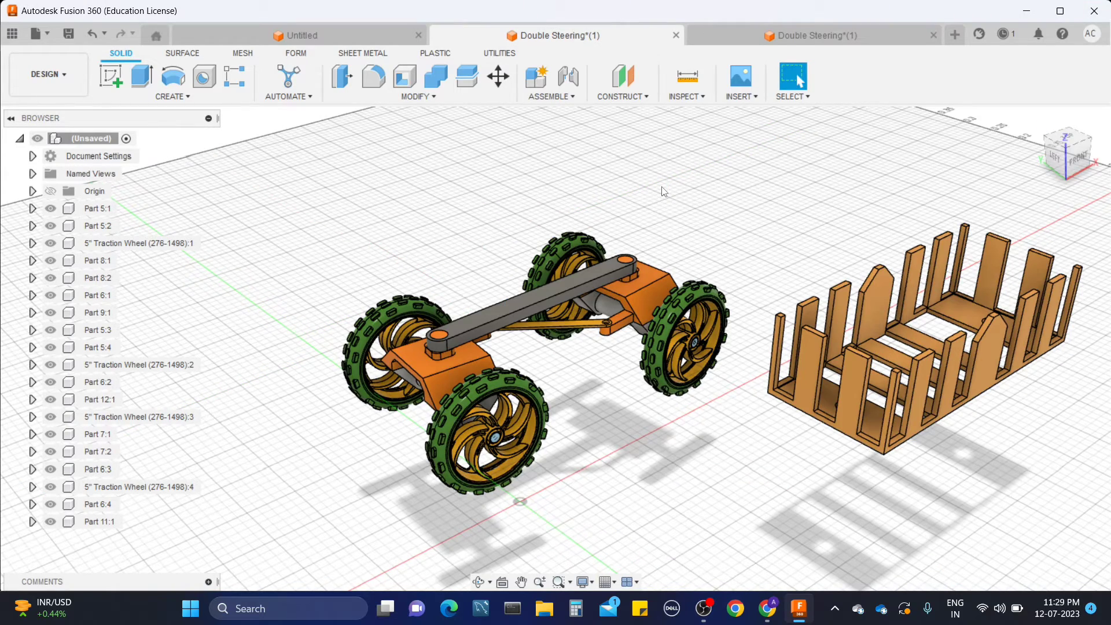
pyautogui.click(760, 33)
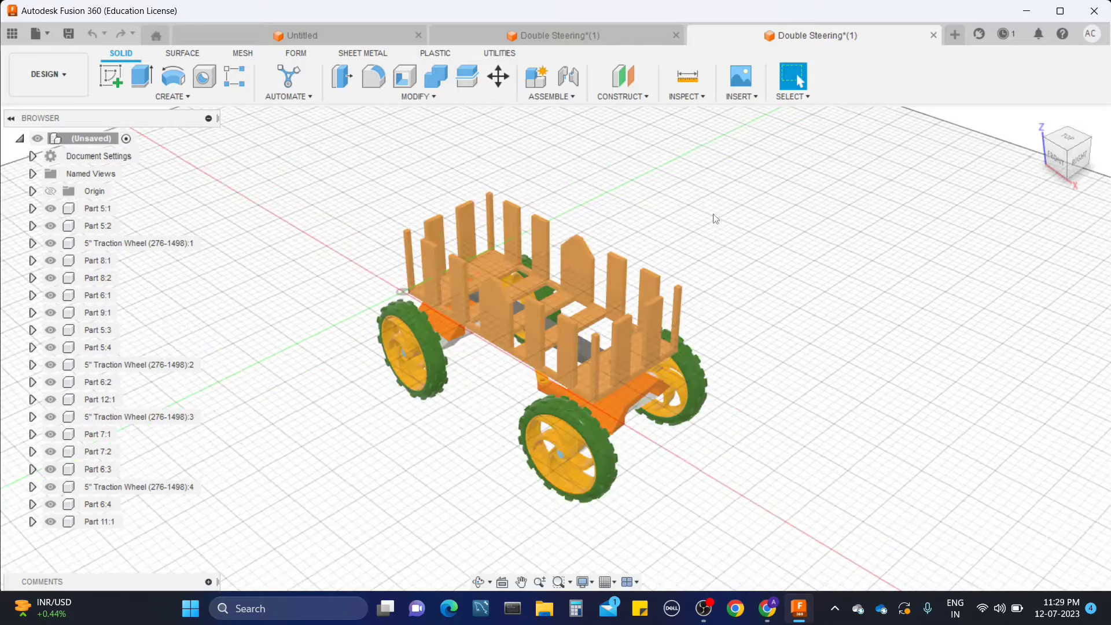
# Step: Examine the imported cart assembly from several sides, using Constrained Orbit to inspect the body, wheels and steering parts
pyautogui.scroll(3, 715, 219)
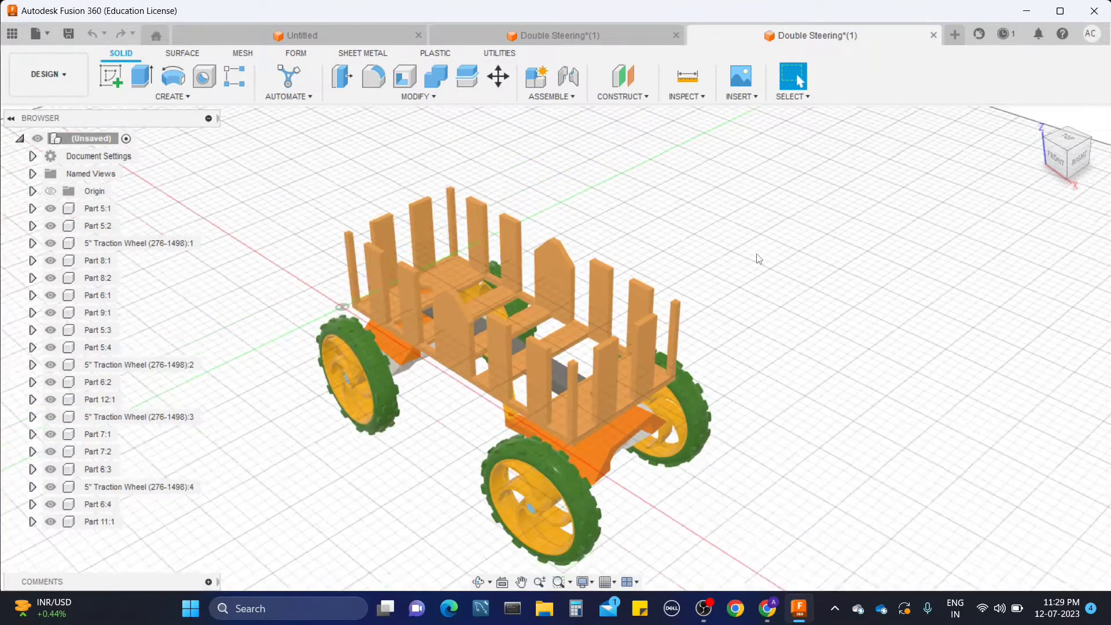
pyautogui.scroll(-1, 758, 259)
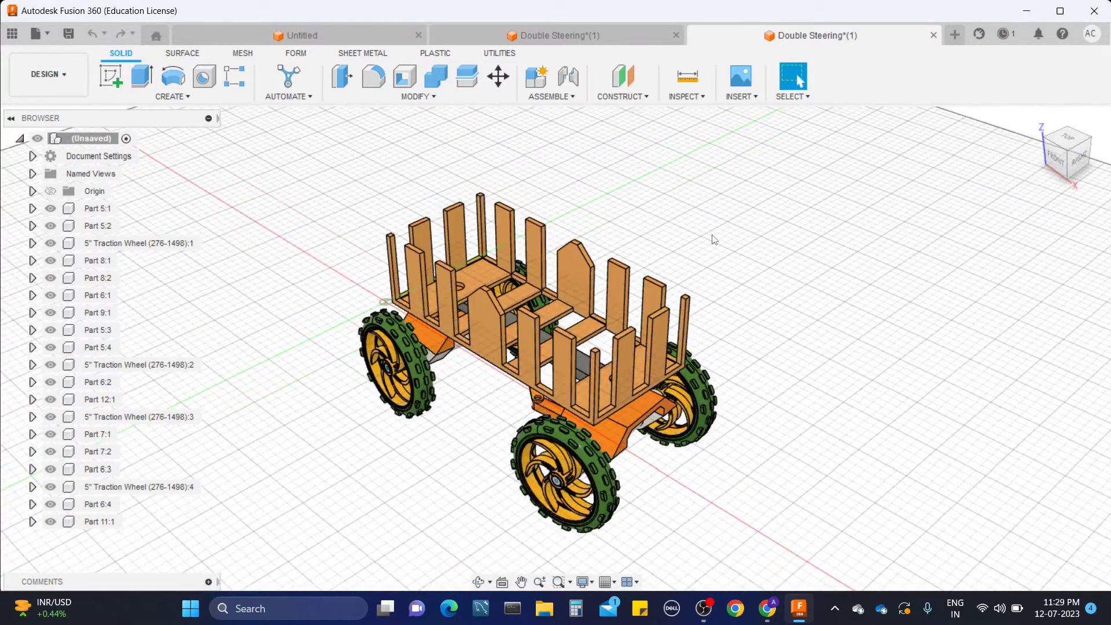
pyautogui.keyDown('shift'); pyautogui.moveTo(714, 240); pyautogui.dragTo(752, 321, button='middle'); pyautogui.keyUp('shift')
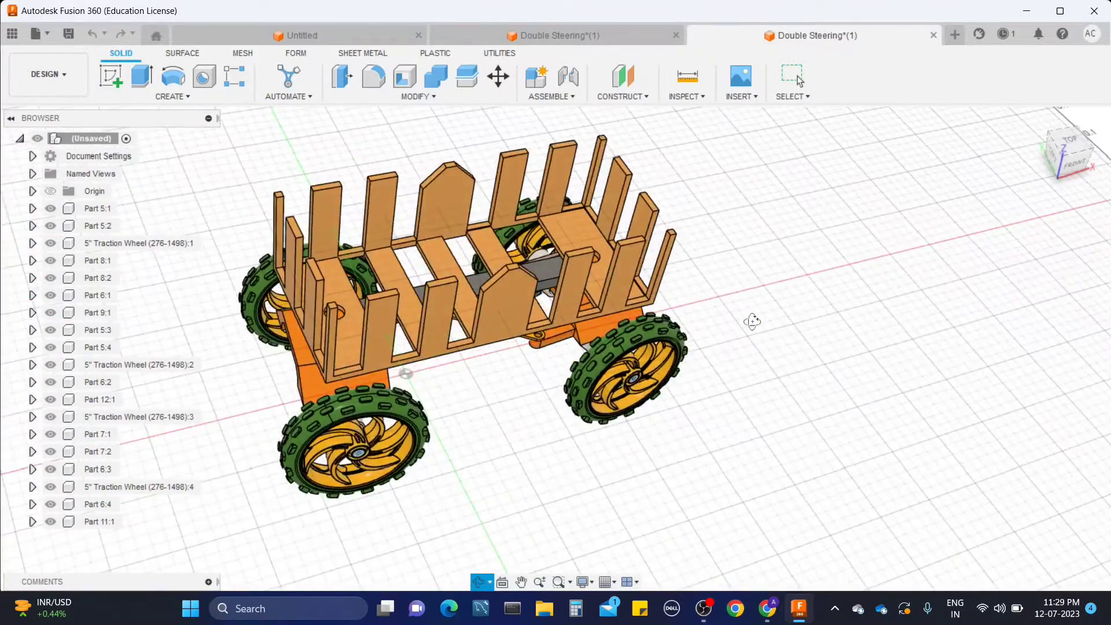
pyautogui.scroll(-4, 754, 322)
pyautogui.scroll(3, 567, 361)
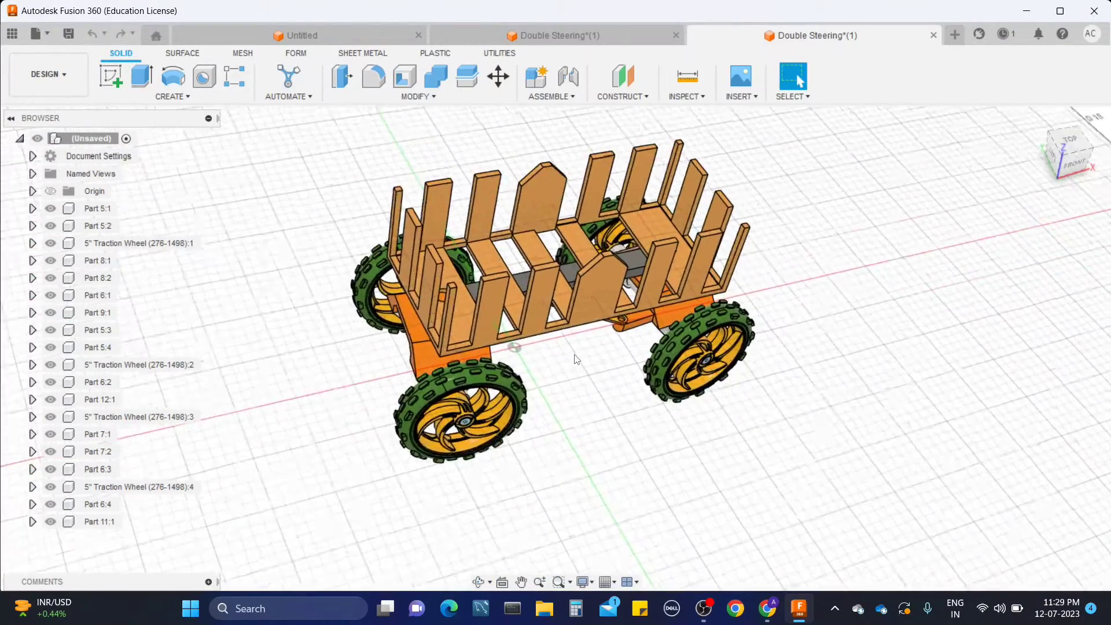
pyautogui.keyDown('shift'); pyautogui.moveTo(576, 359); pyautogui.dragTo(608, 380, button='middle'); pyautogui.keyUp('shift')
pyautogui.rightClick(607, 373)
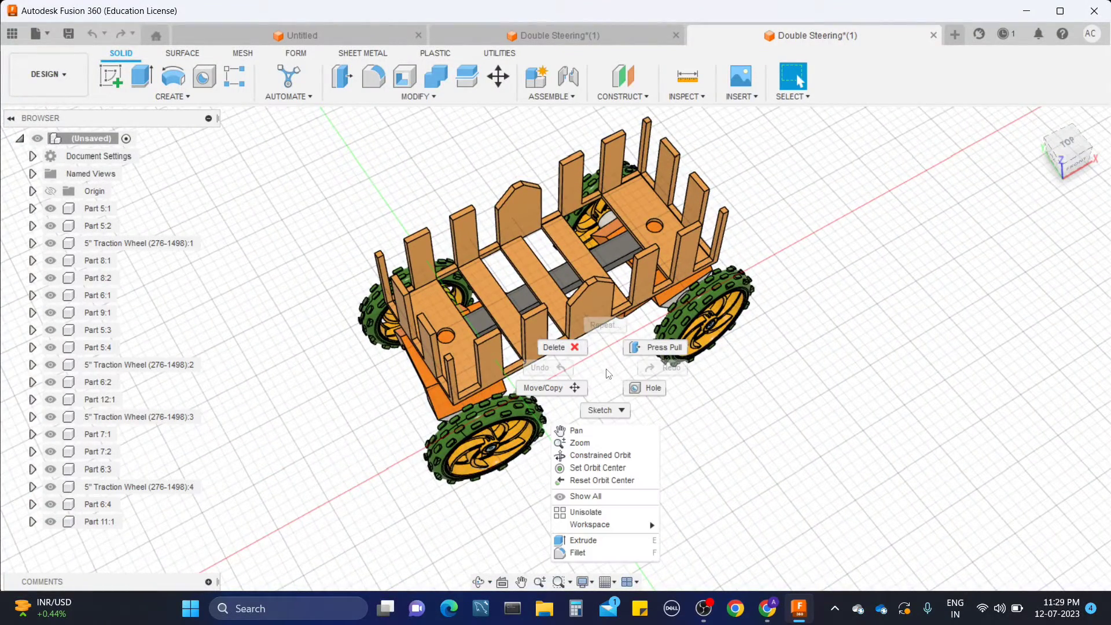
pyautogui.click(602, 454)
pyautogui.moveTo(681, 360); pyautogui.dragTo(642, 407)
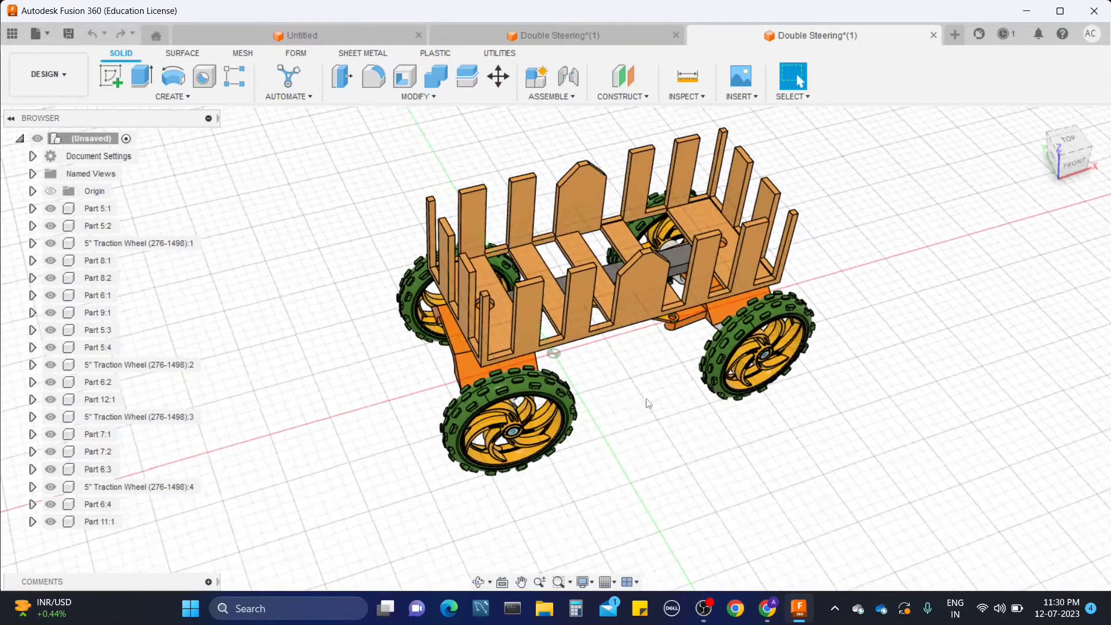
pyautogui.press('Escape')
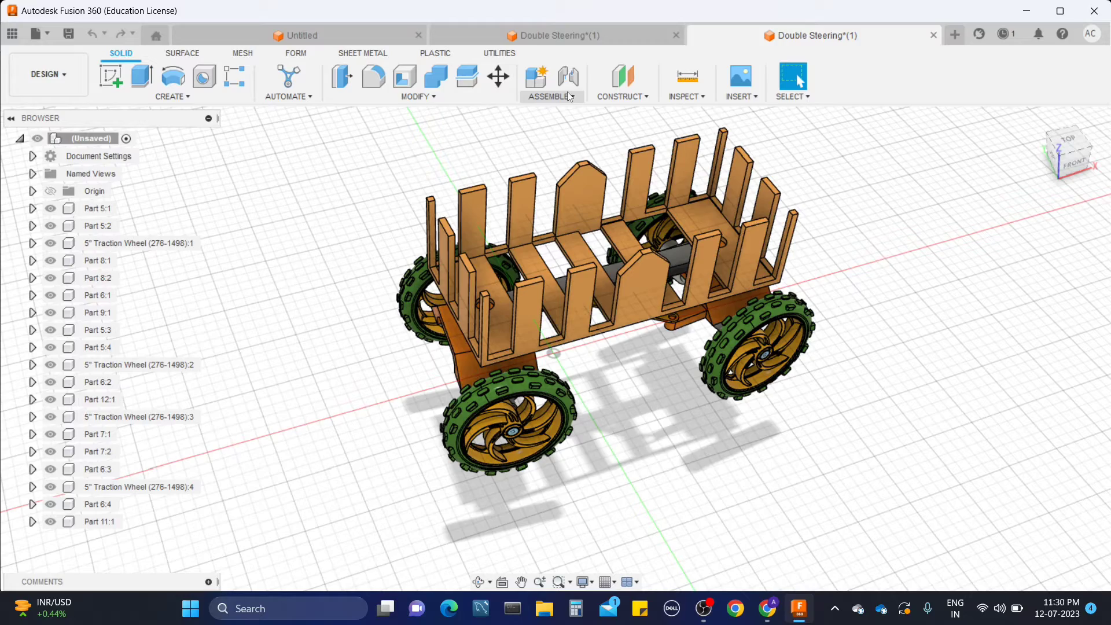
pyautogui.scroll(-2, 638, 346)
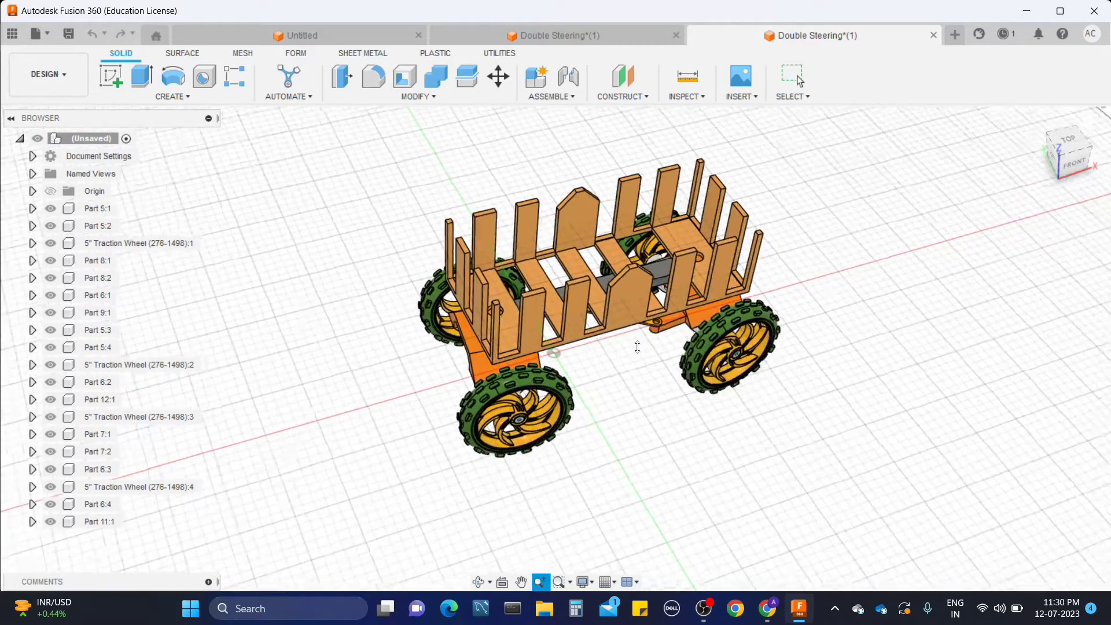
pyautogui.scroll(3, 636, 346)
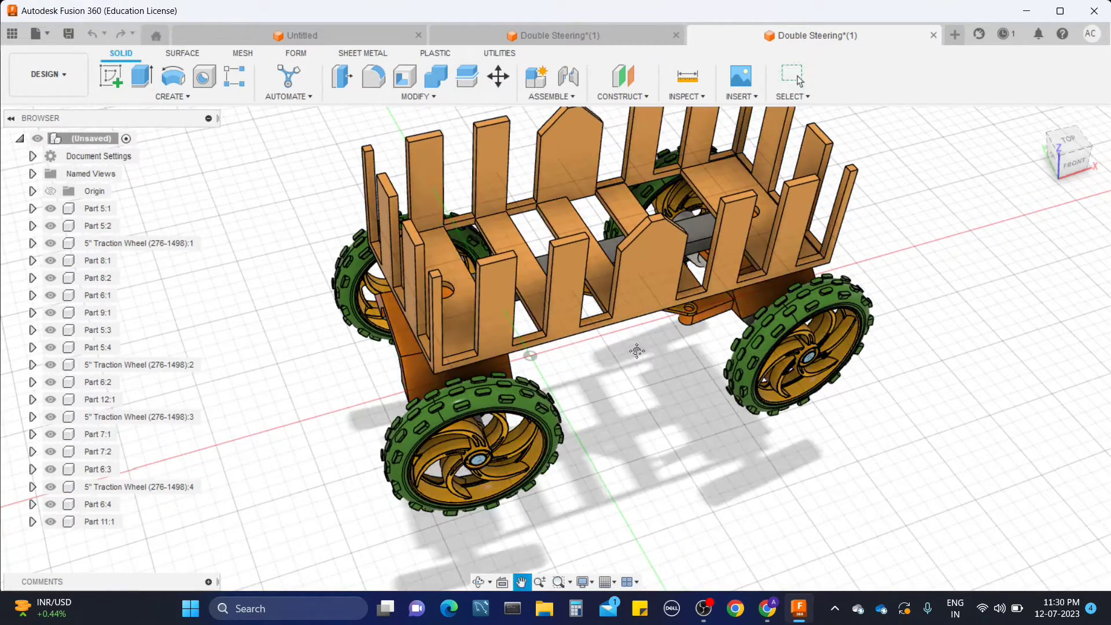
pyautogui.scroll(-2, 639, 380)
pyautogui.scroll(-1, 637, 382)
pyautogui.scroll(-1, 637, 380)
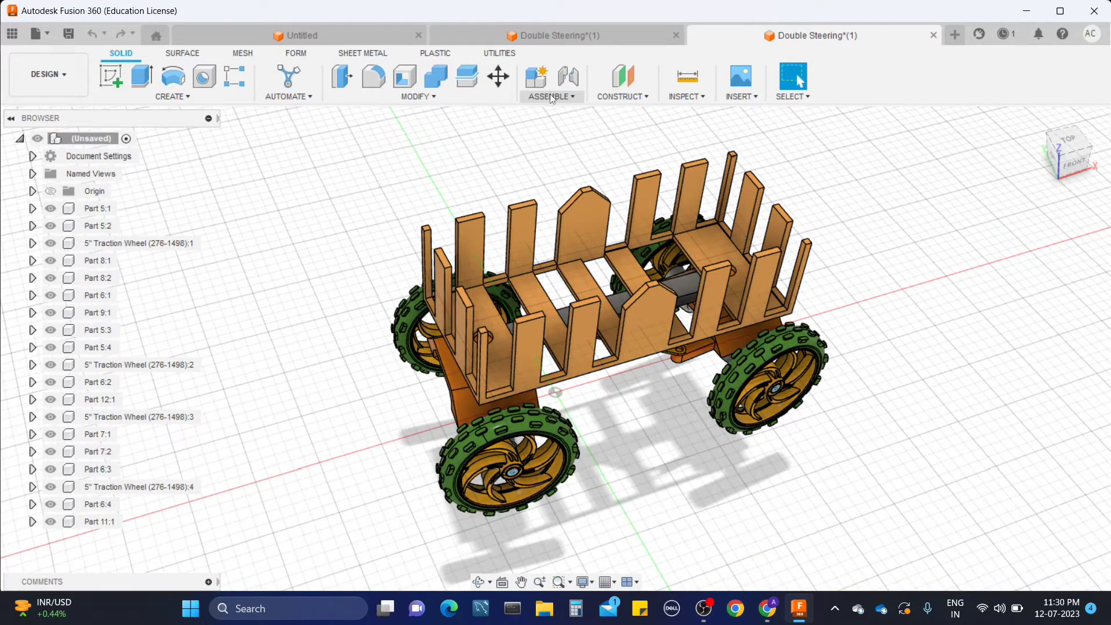
# Step: Create new internal components from bodies, converting all bodies of the cart assembly, wheels and steering parts included
pyautogui.click(551, 97)
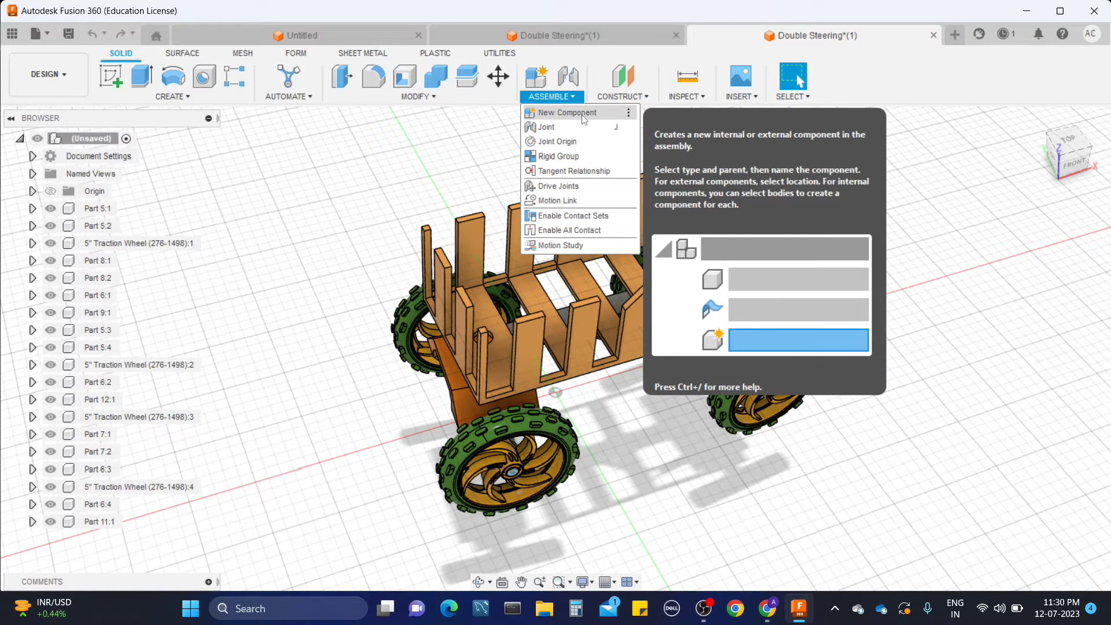
pyautogui.click(584, 120)
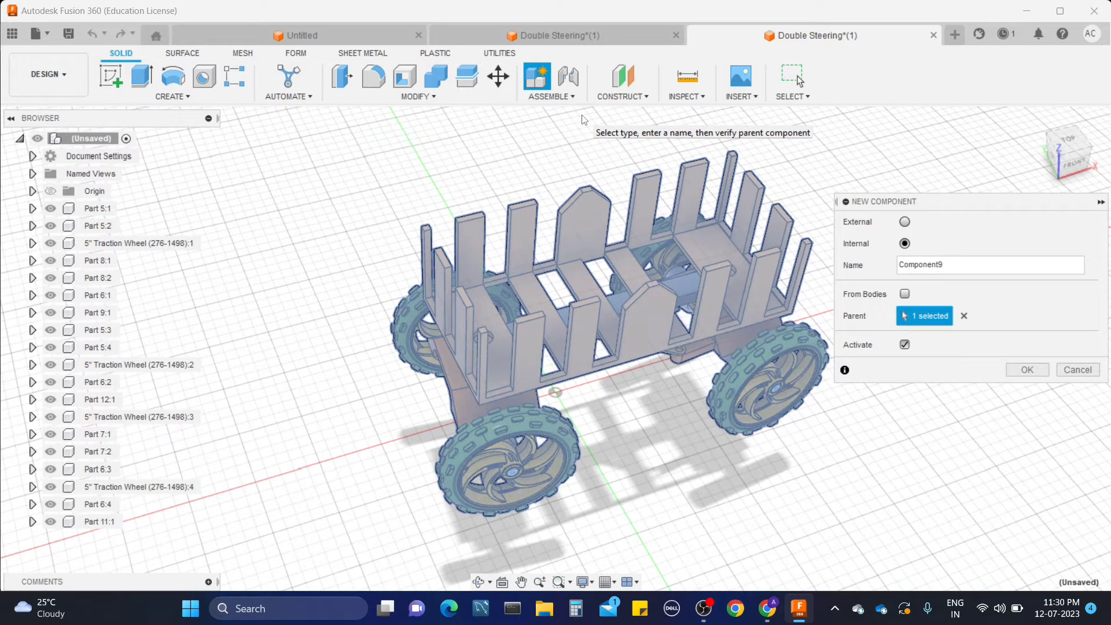
pyautogui.click(963, 317)
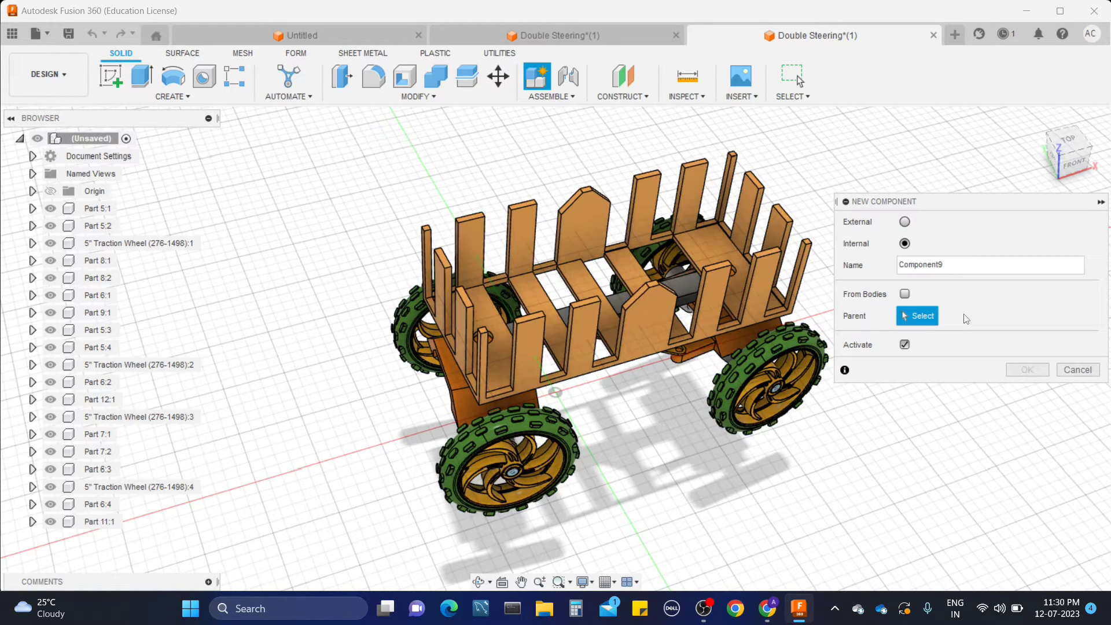
pyautogui.click(904, 294)
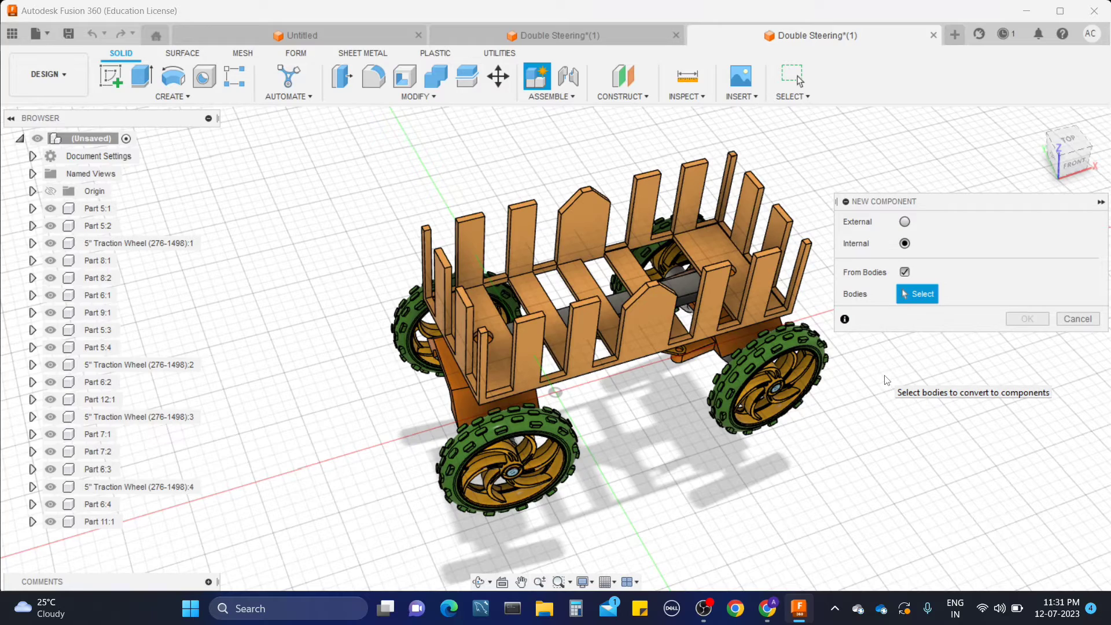
pyautogui.scroll(-3, 853, 386)
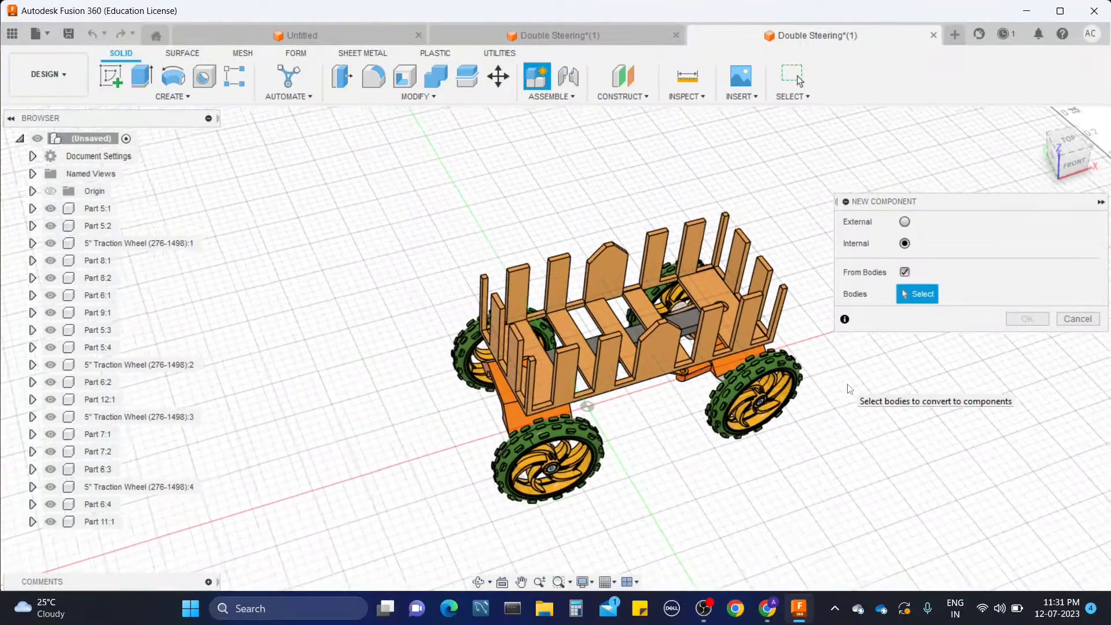
pyautogui.keyDown('shift'); pyautogui.moveTo(855, 392); pyautogui.dragTo(519, 236, button='middle'); pyautogui.keyUp('shift')
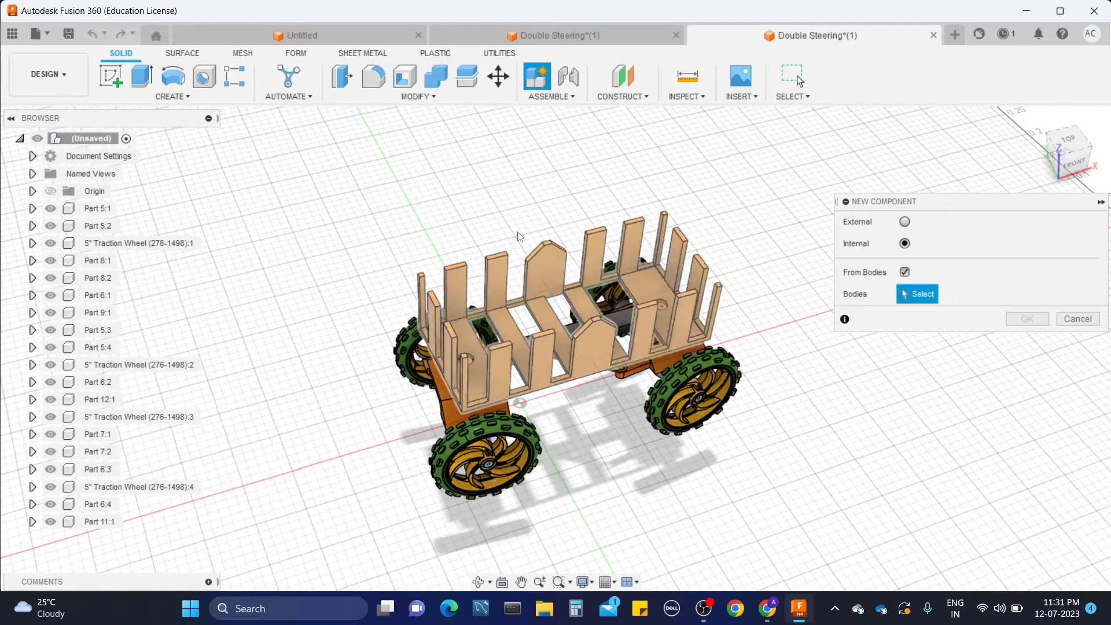
pyautogui.moveTo(316, 158); pyautogui.dragTo(771, 520)
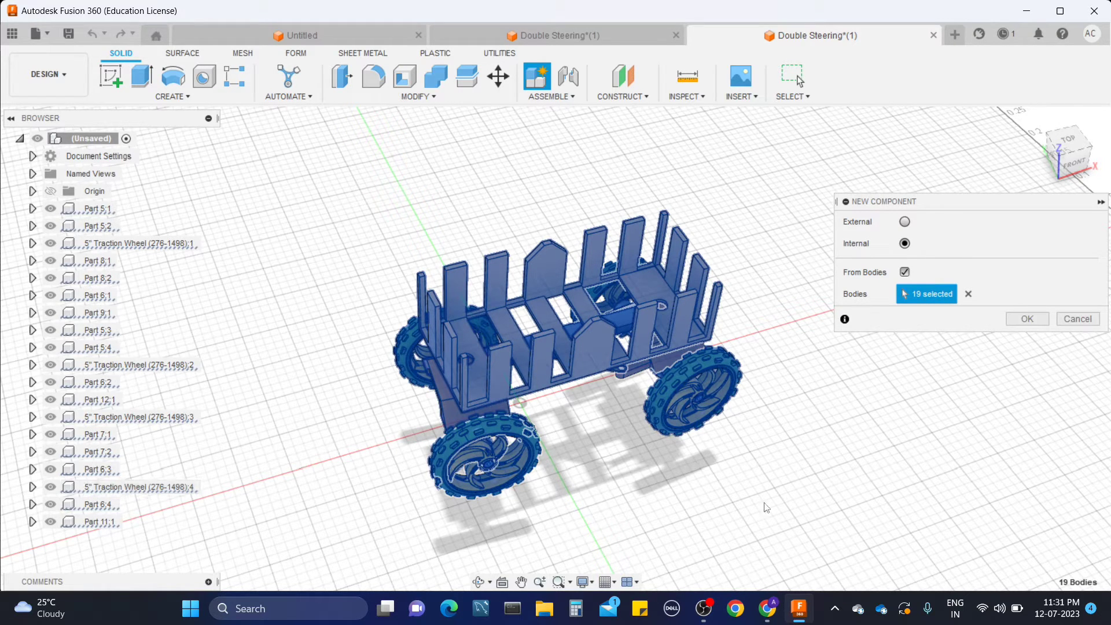
pyautogui.click(1019, 318)
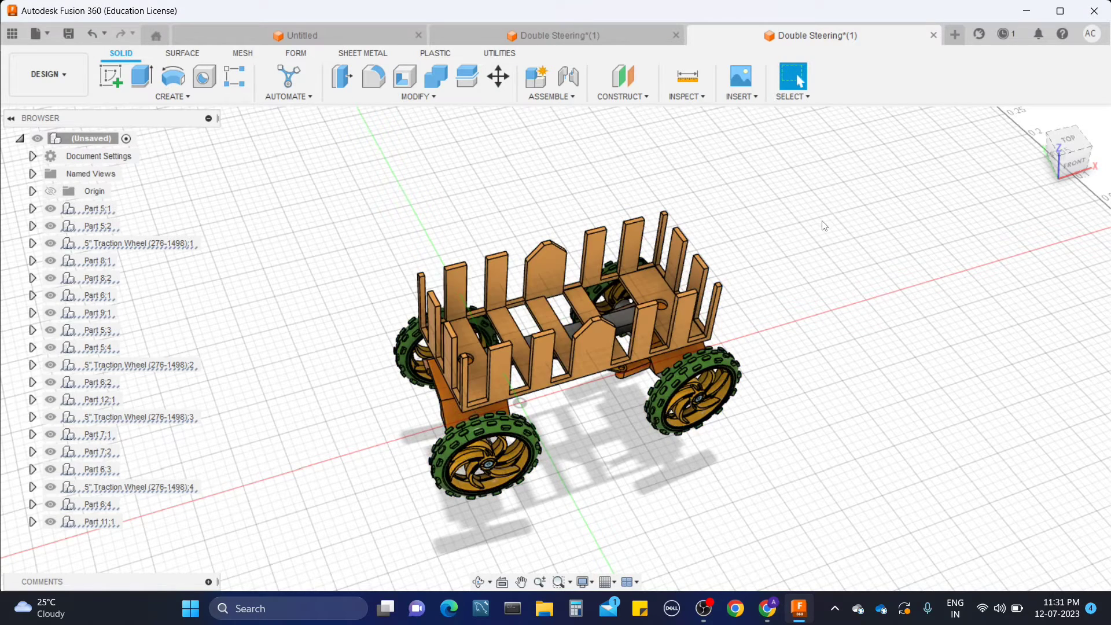
# Step: Move the wooden cart body off the chassis and set it aside beside the wheeled steering frame
pyautogui.scroll(5, 824, 226)
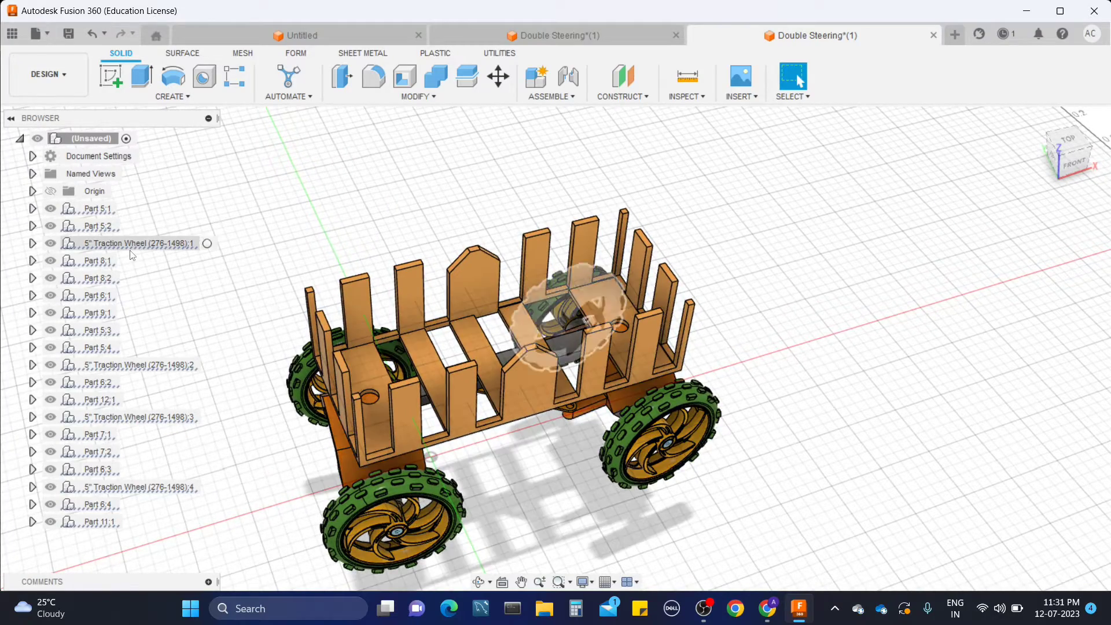
pyautogui.keyDown('shift'); pyautogui.moveTo(810, 382); pyautogui.dragTo(793, 317, button='middle'); pyautogui.keyUp('shift')
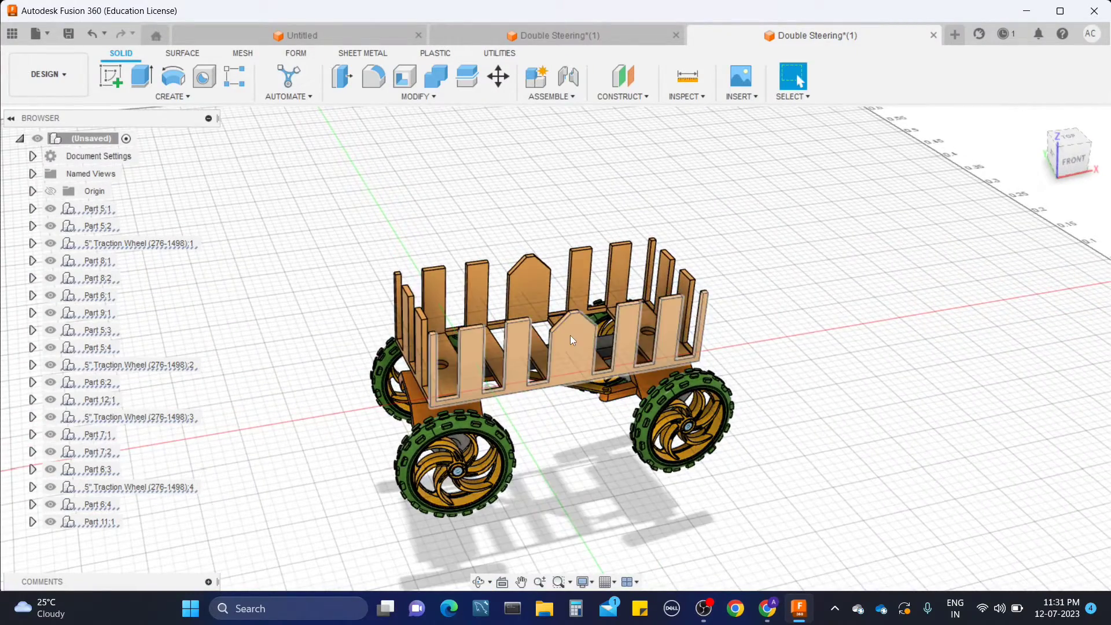
pyautogui.moveTo(570, 335); pyautogui.dragTo(960, 300)
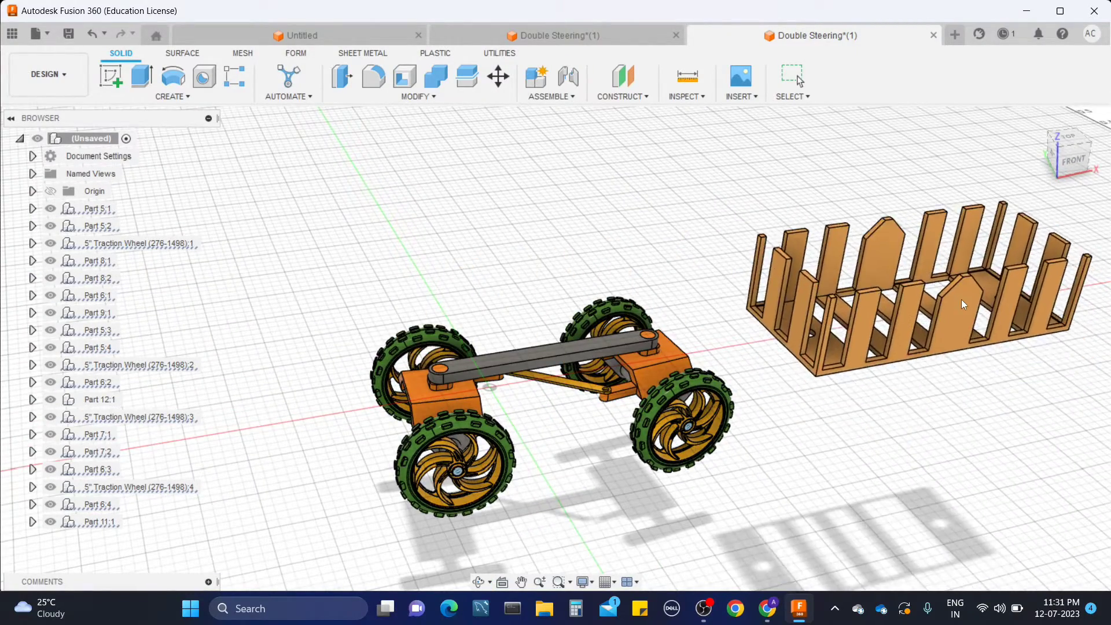
pyautogui.keyDown('shift'); pyautogui.moveTo(668, 269); pyautogui.dragTo(677, 273, button='middle'); pyautogui.keyUp('shift')
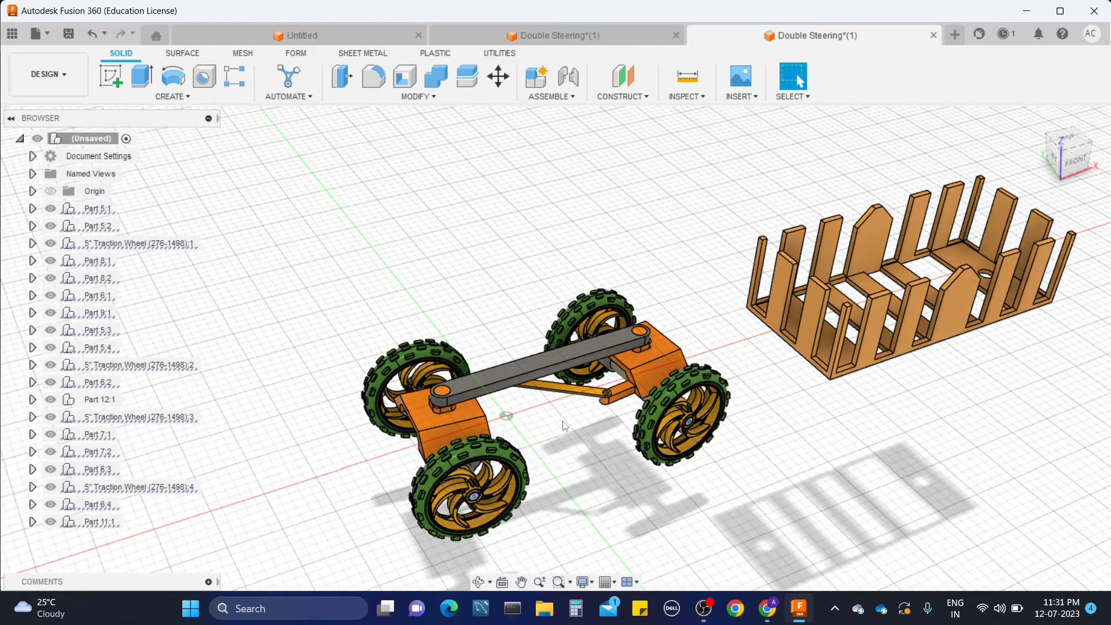
pyautogui.scroll(4, 564, 426)
pyautogui.scroll(-2, 573, 434)
pyautogui.scroll(1, 578, 438)
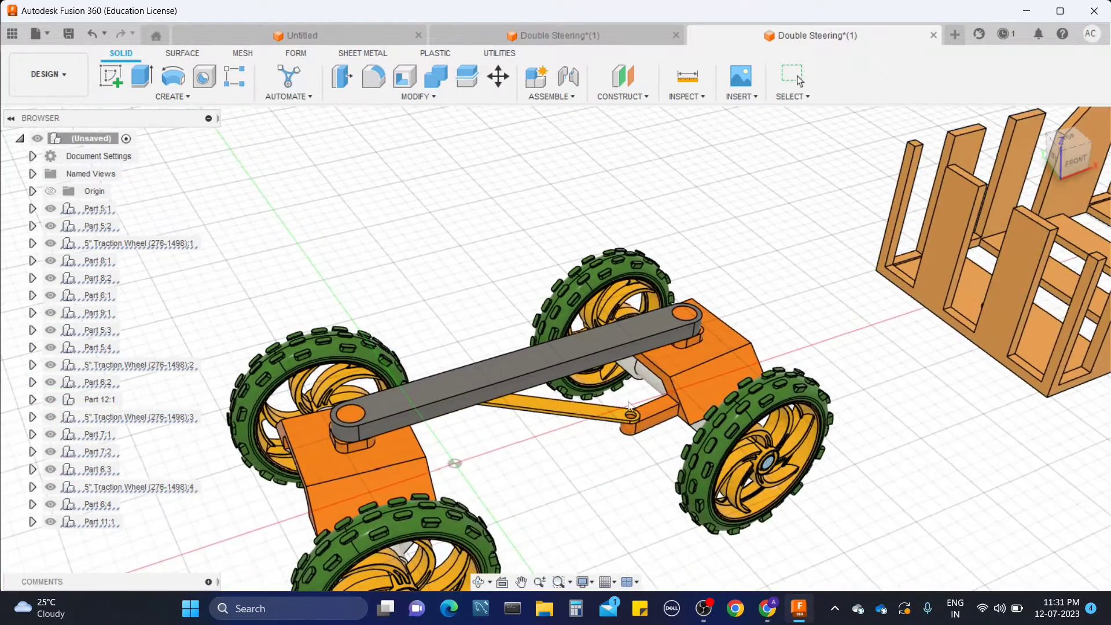
pyautogui.moveTo(576, 443); pyautogui.dragTo(615, 354, button='middle')
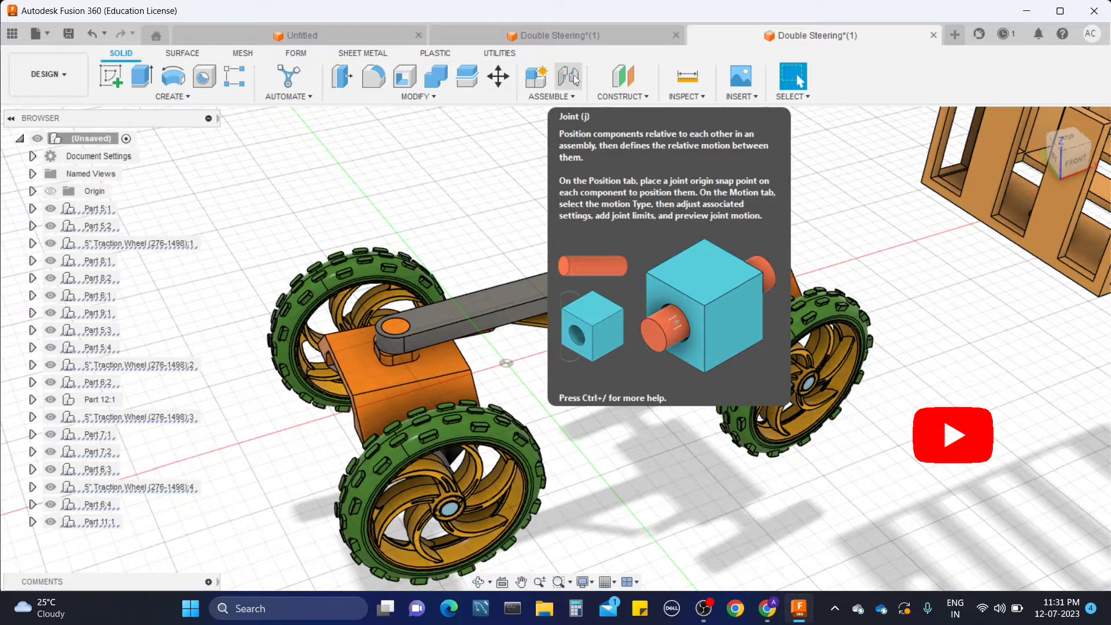
pyautogui.click(569, 76)
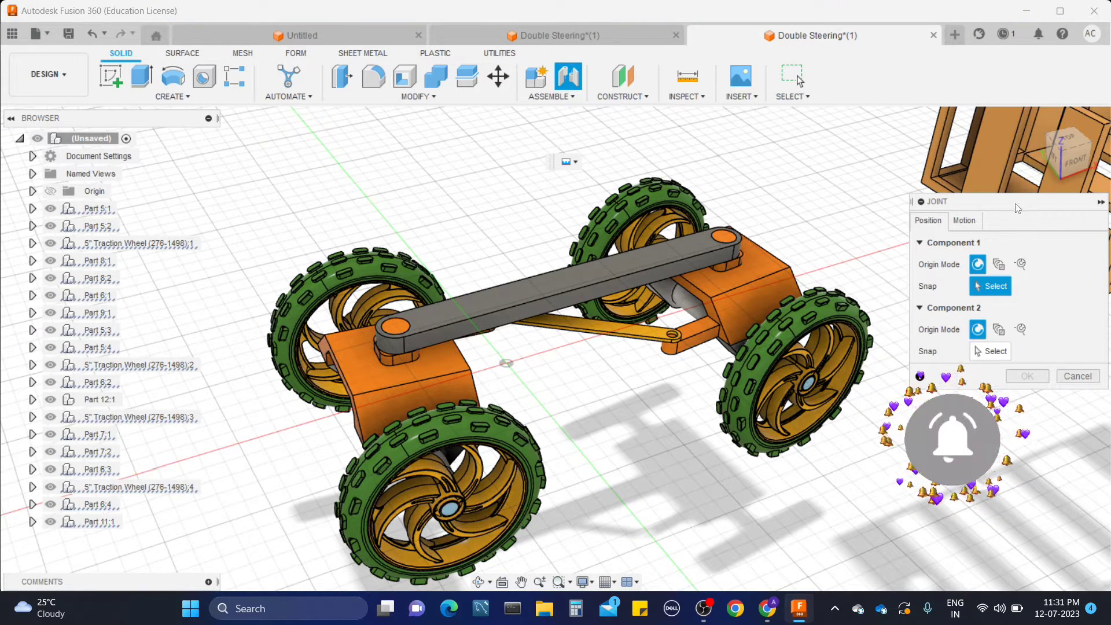
pyautogui.moveTo(1018, 208); pyautogui.dragTo(926, 85)
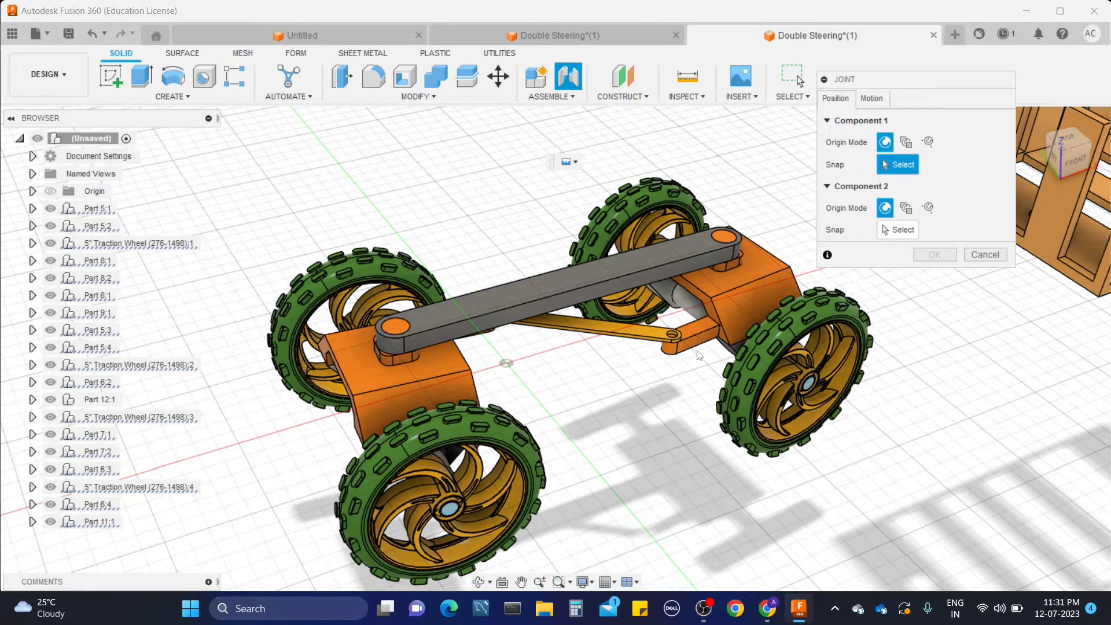
pyautogui.keyDown('shift'); pyautogui.moveTo(596, 358); pyautogui.dragTo(662, 315, button='middle'); pyautogui.keyUp('shift')
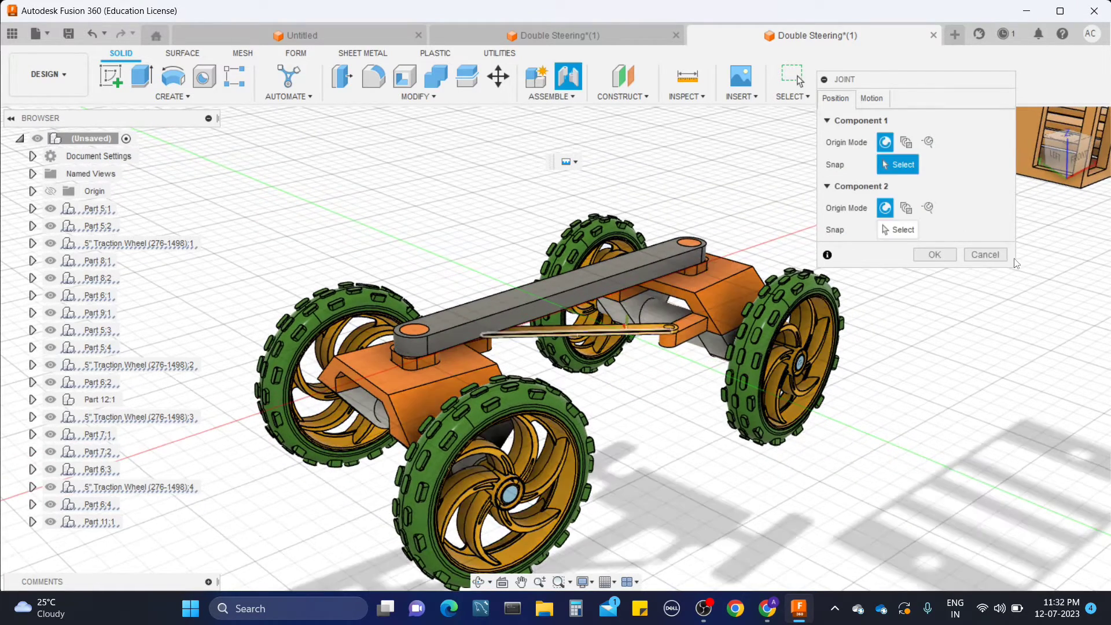
pyautogui.click(1004, 259)
# Step: Separate the nearest wheel, its light-blue axle pin and the dark-blue hub insert from the chassis axle
pyautogui.keyDown('ctrl'); pyautogui.keyDown('shift'); pyautogui.moveTo(792, 427); pyautogui.dragTo(747, 430, button='middle'); pyautogui.keyUp('shift'); pyautogui.keyUp('ctrl')
pyautogui.moveTo(663, 462); pyautogui.dragTo(630, 387, button='middle')
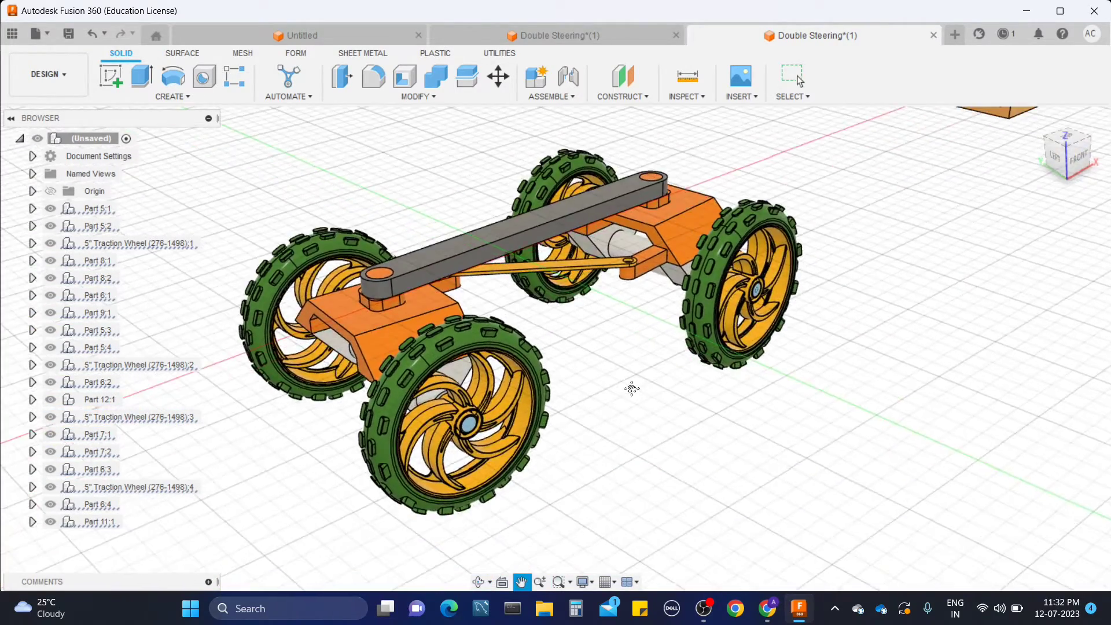
pyautogui.press('Escape')
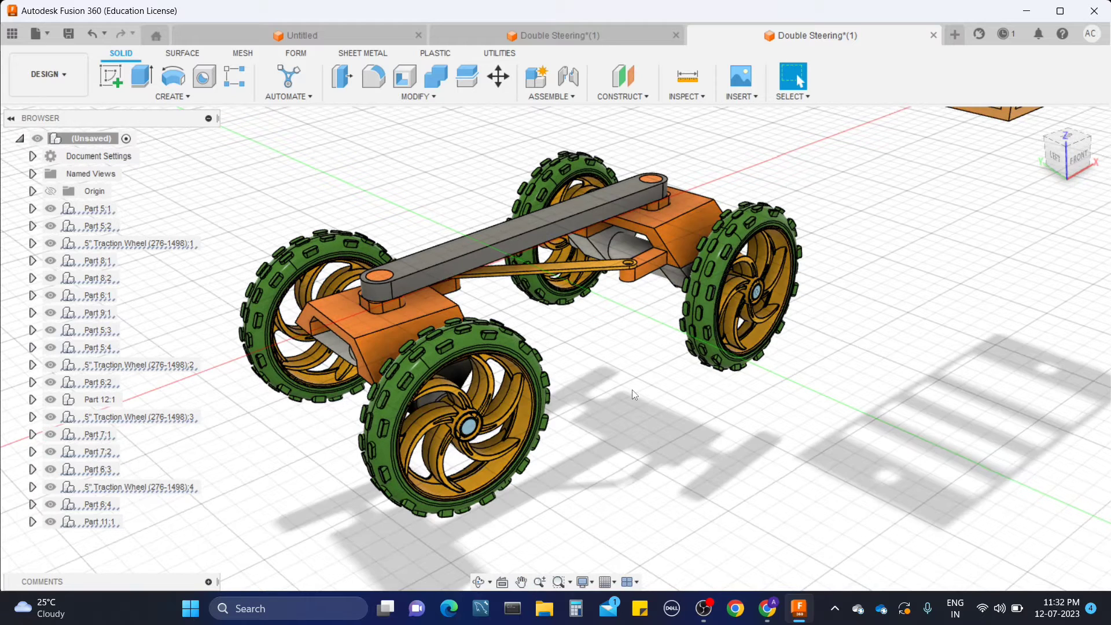
pyautogui.click(460, 346)
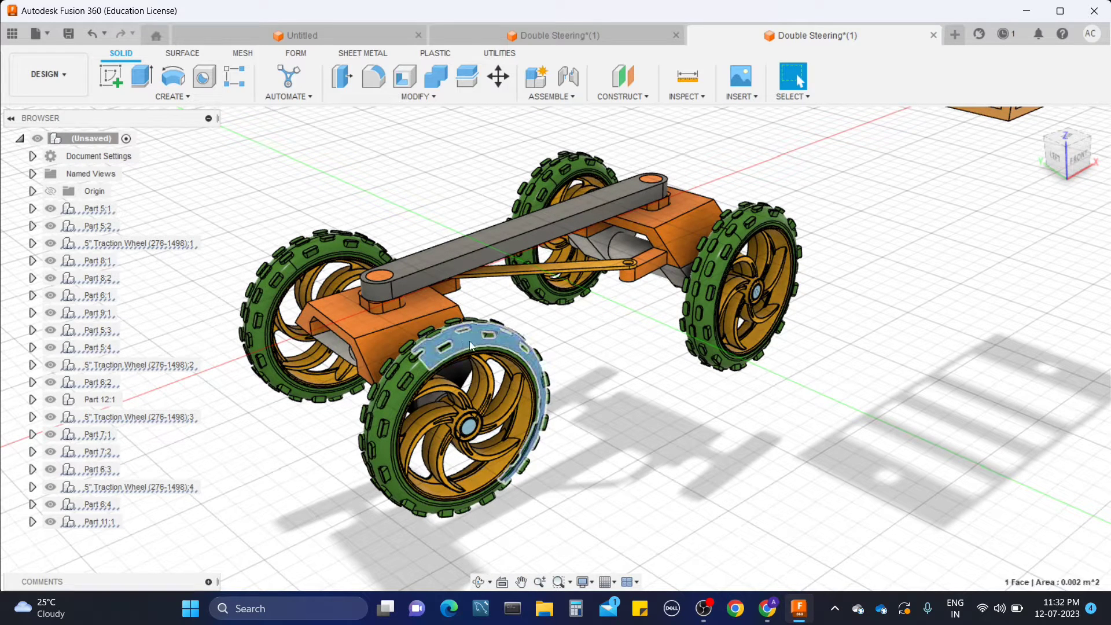
pyautogui.moveTo(469, 346); pyautogui.dragTo(685, 400)
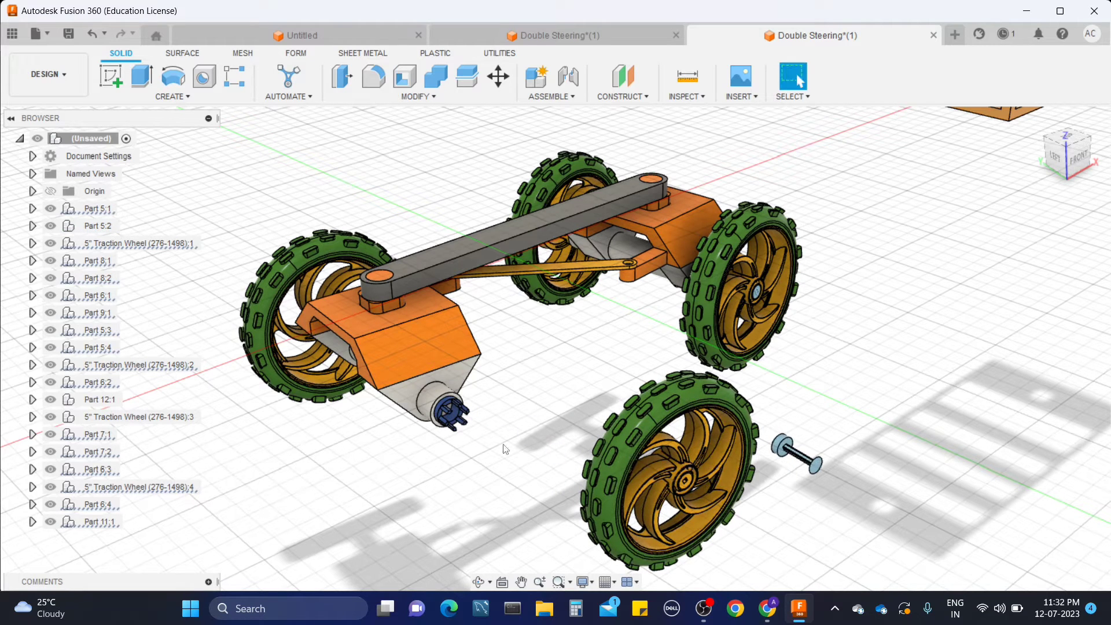
pyautogui.moveTo(460, 417); pyautogui.dragTo(593, 406)
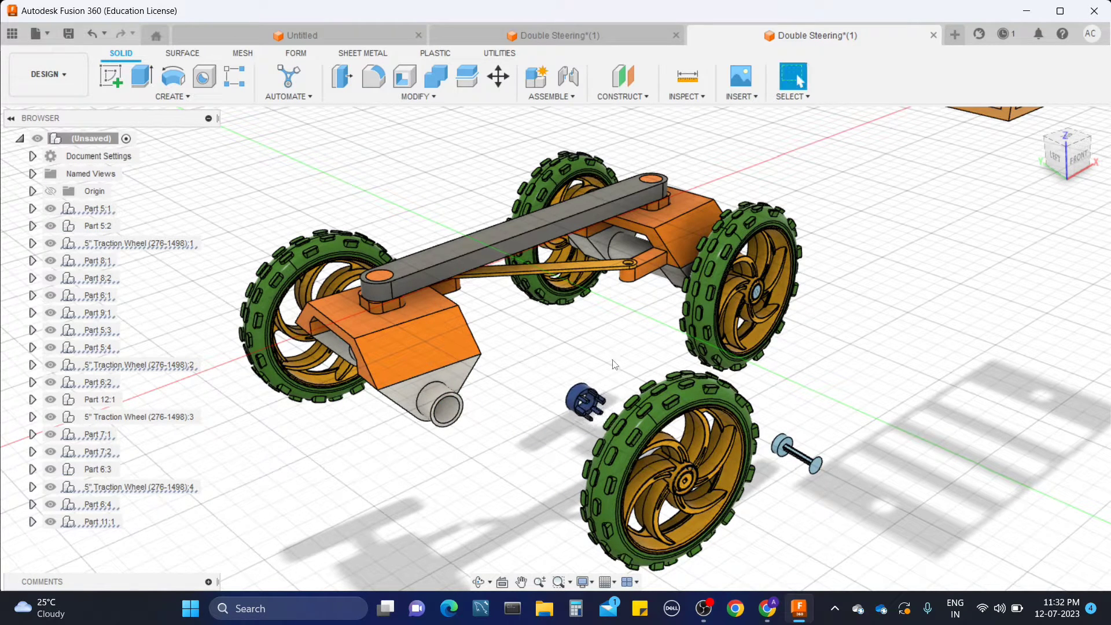
# Step: Start a joint that places the light-blue pin's outer end face at the centre of the detached wheel's hub
pyautogui.click(573, 81)
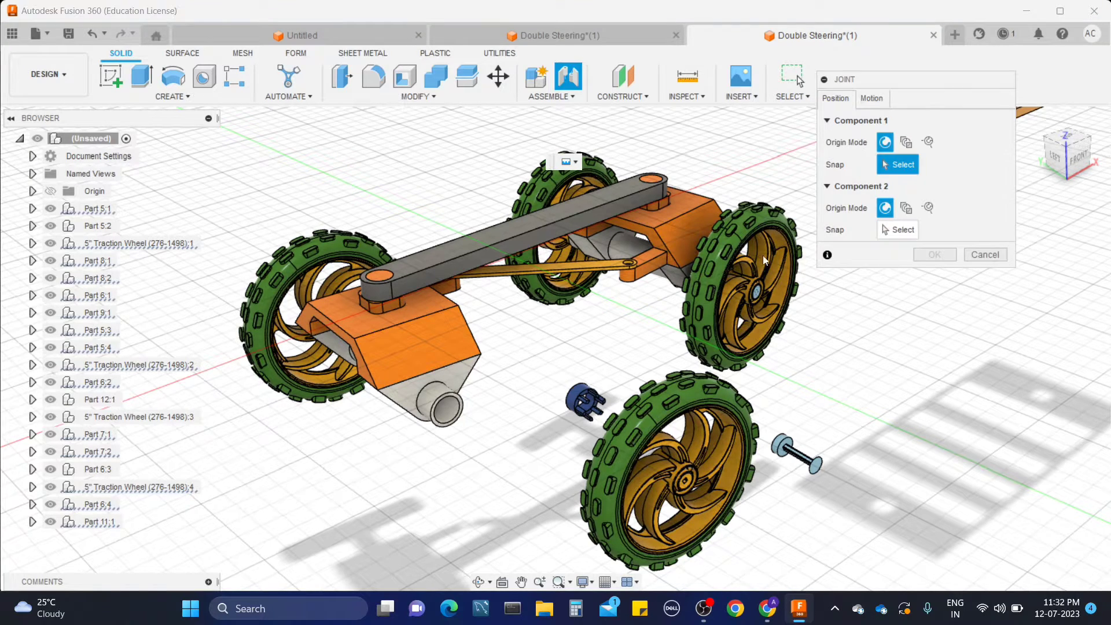
pyautogui.scroll(4, 833, 434)
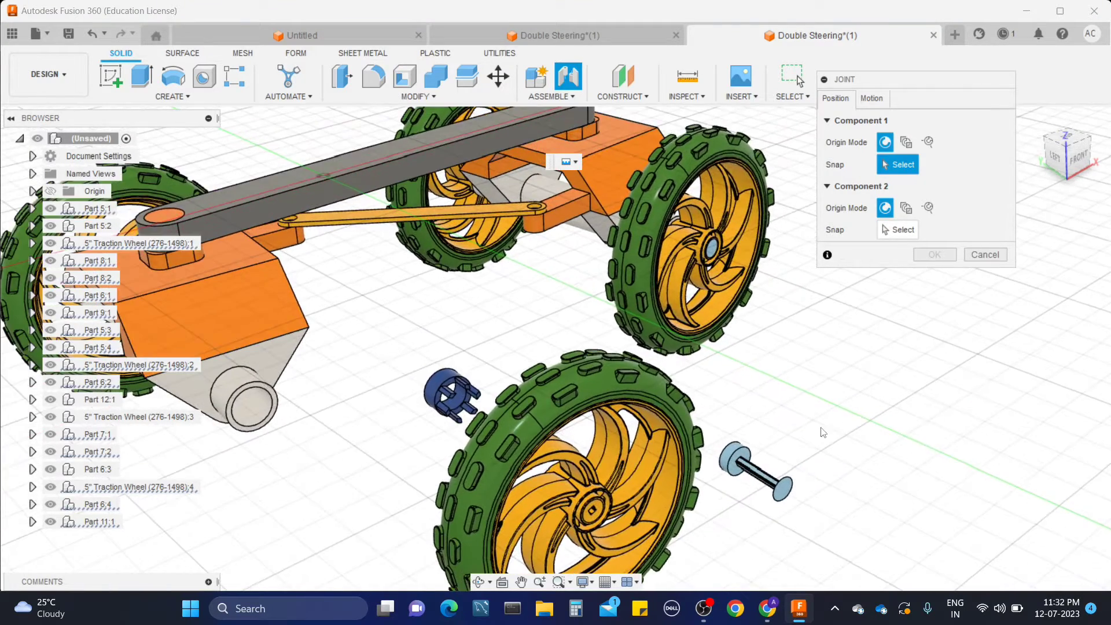
pyautogui.scroll(5, 798, 438)
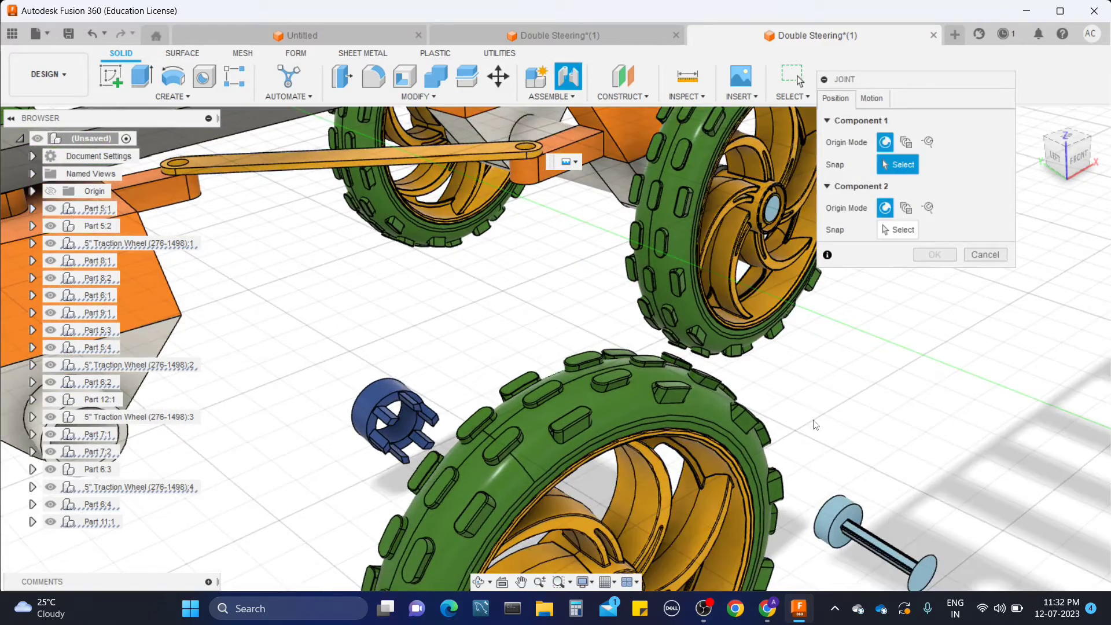
pyautogui.moveTo(798, 423); pyautogui.dragTo(746, 265, button='middle')
pyautogui.scroll(1, 754, 278)
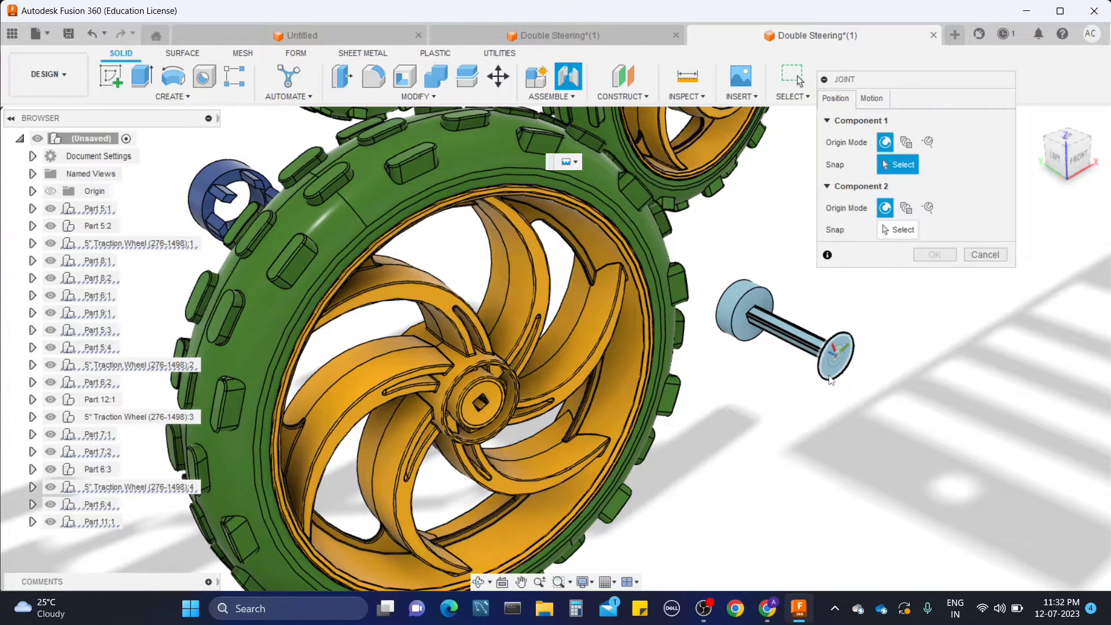
pyautogui.click(830, 379)
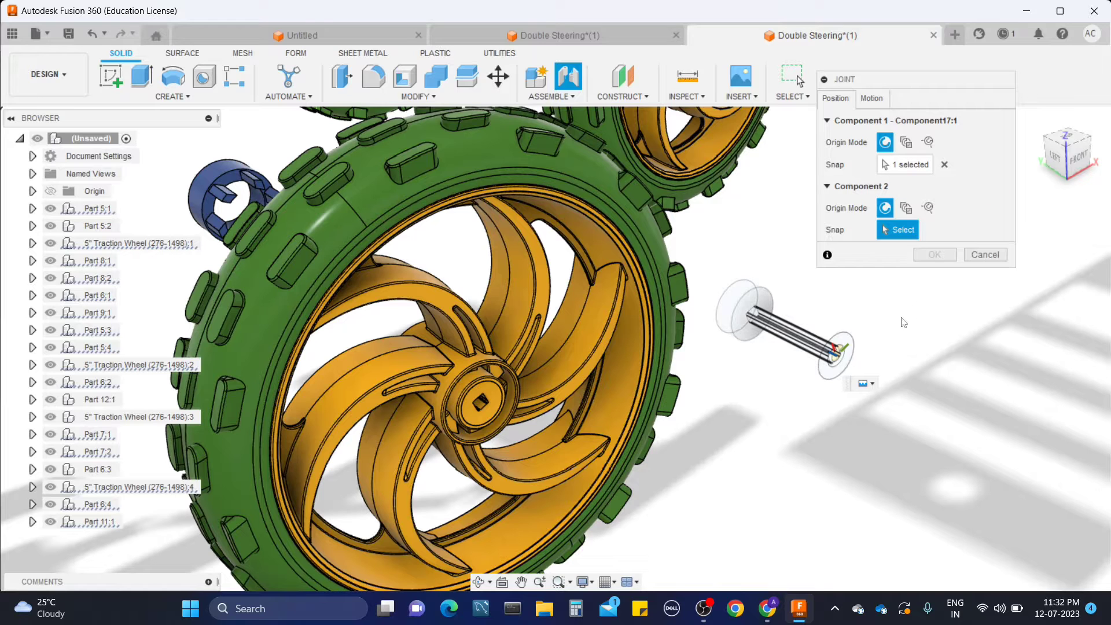
pyautogui.click(478, 424)
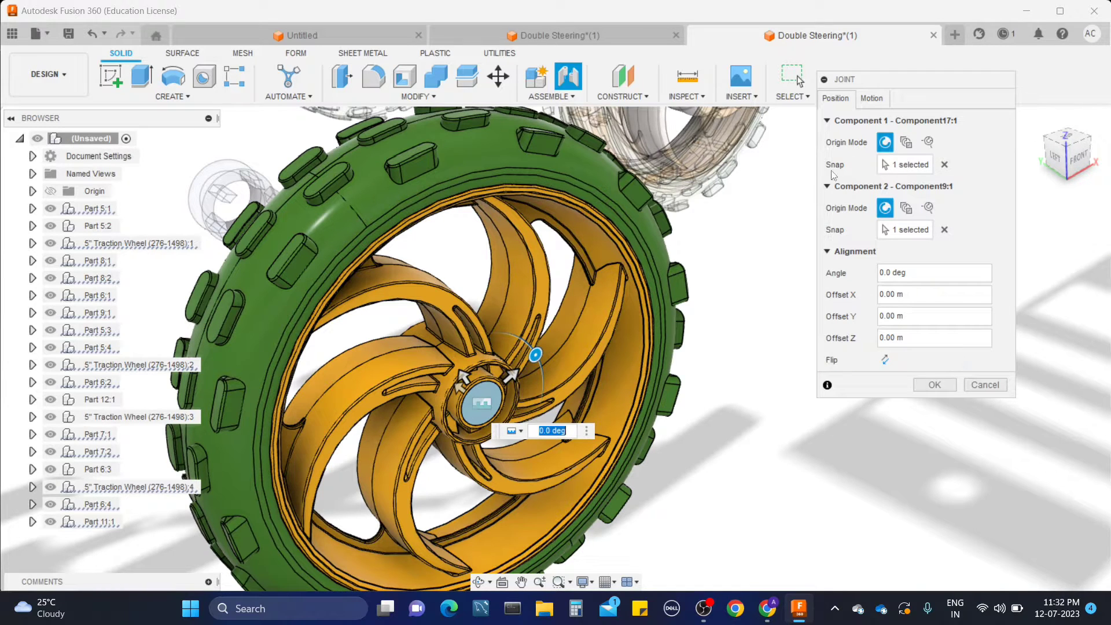
# Step: Keep the pin-to-wheel joint's motion type as Rigid, preview the motion and create the joint
pyautogui.click(875, 102)
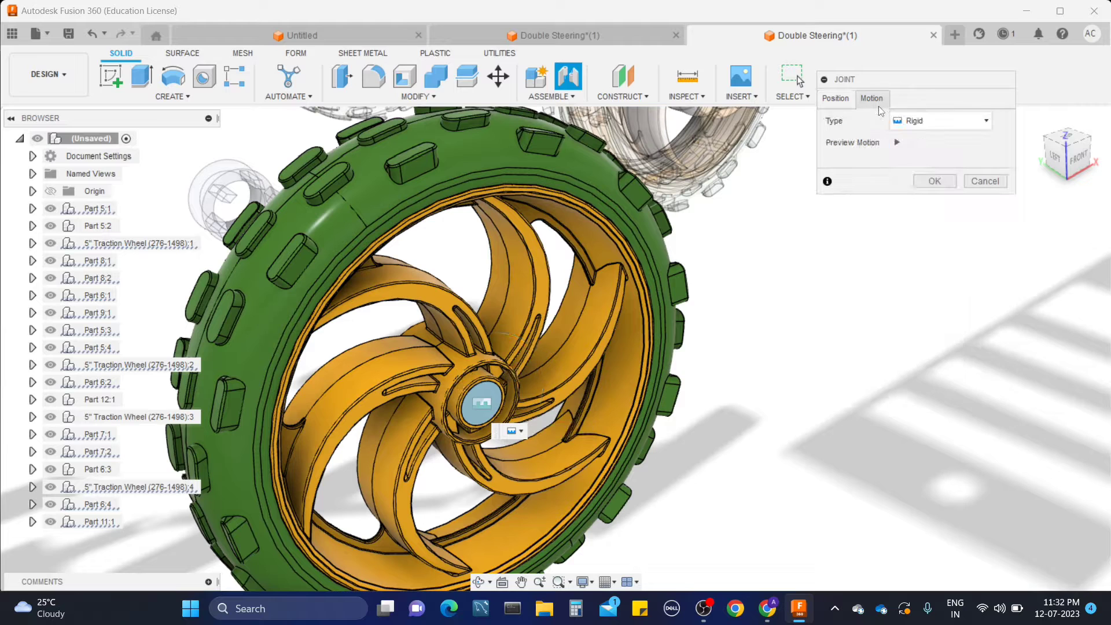
pyautogui.click(982, 124)
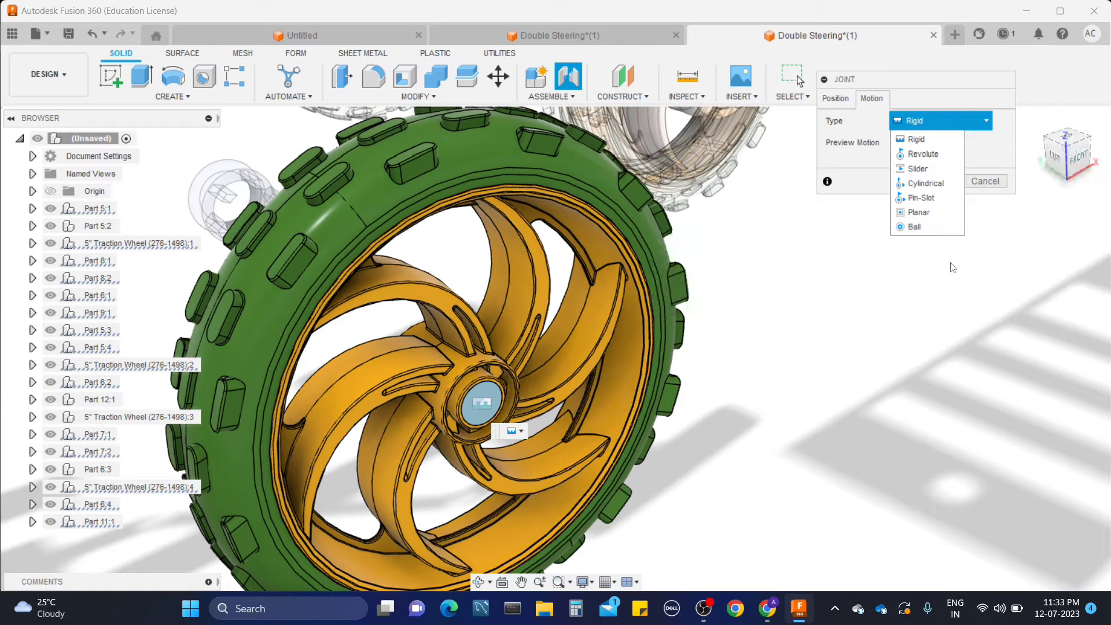
pyautogui.click(987, 149)
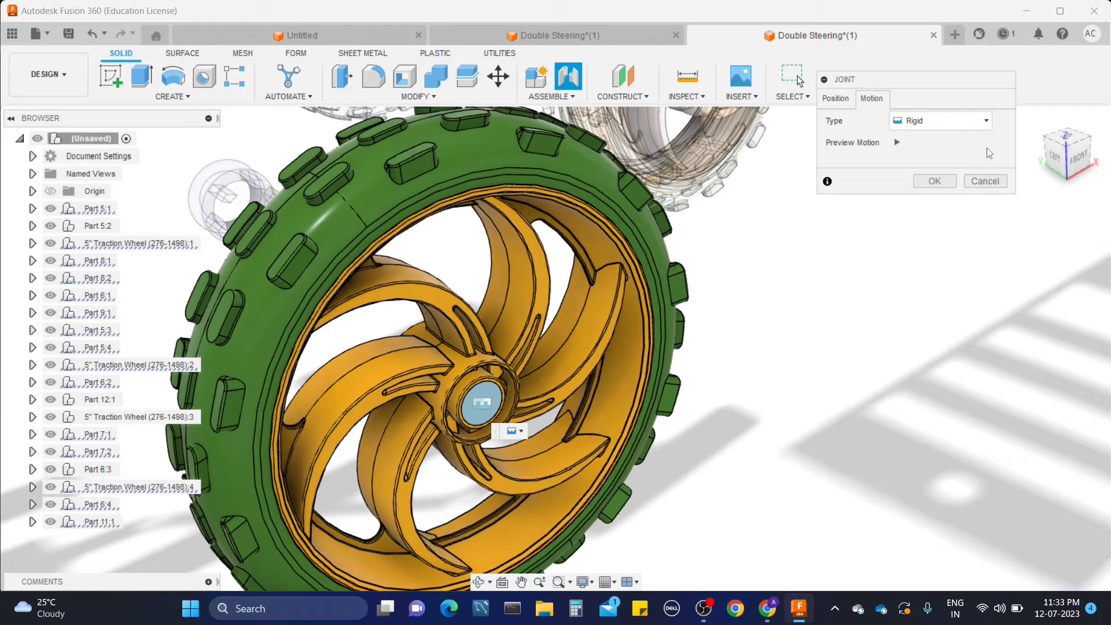
pyautogui.click(897, 142)
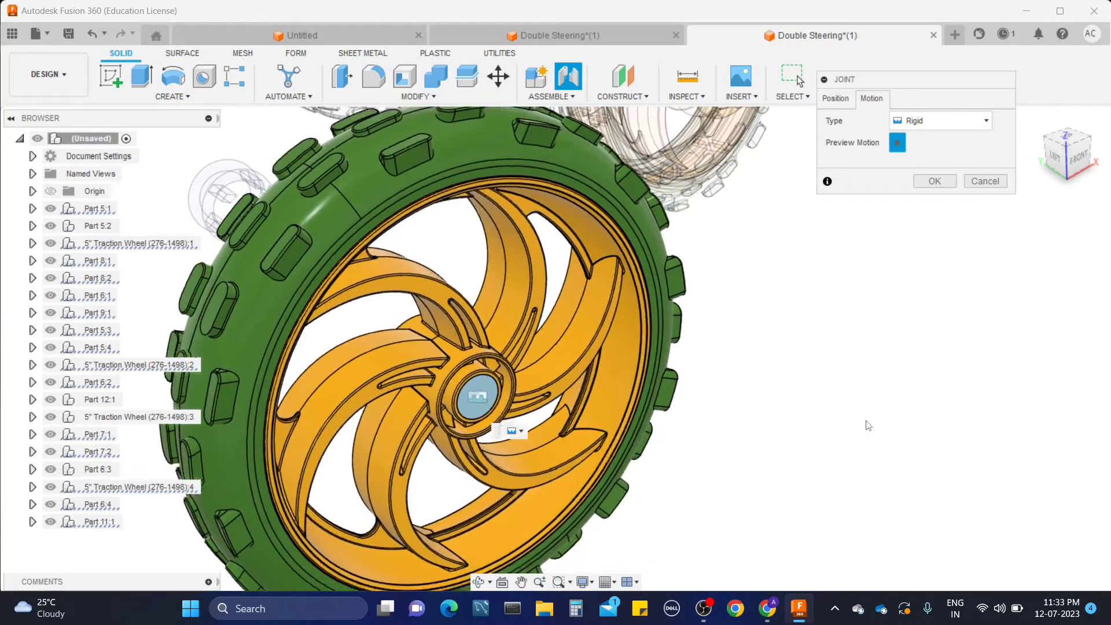
pyautogui.click(897, 142)
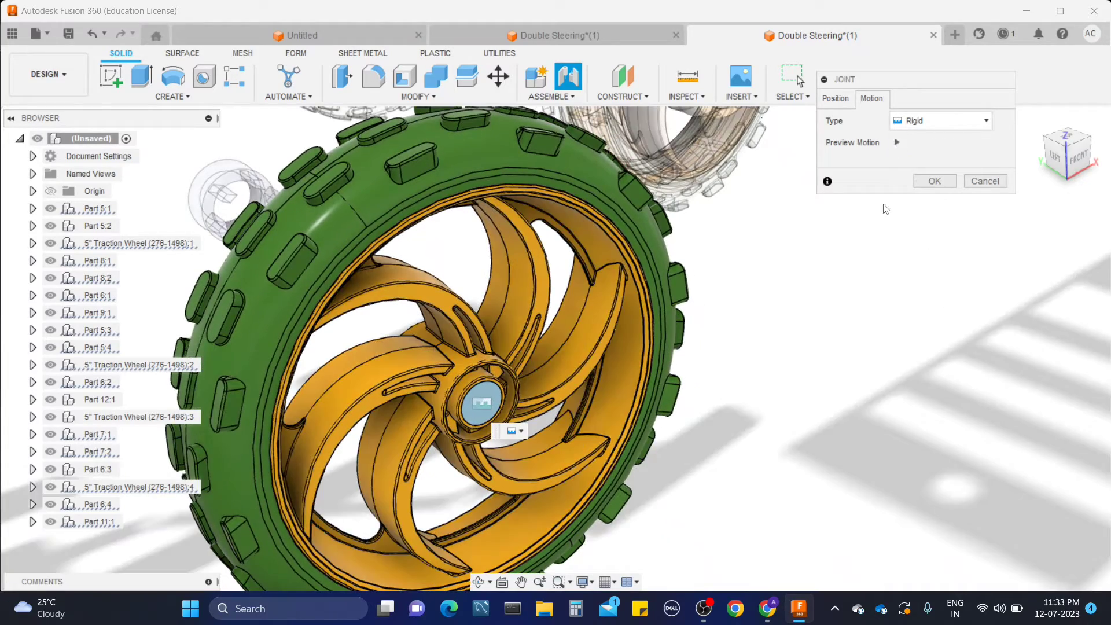
pyautogui.click(934, 181)
# Step: Start a joint between the dark-blue hub insert's open circular rim and the light-blue pin's inner end face
pyautogui.scroll(-4, 923, 217)
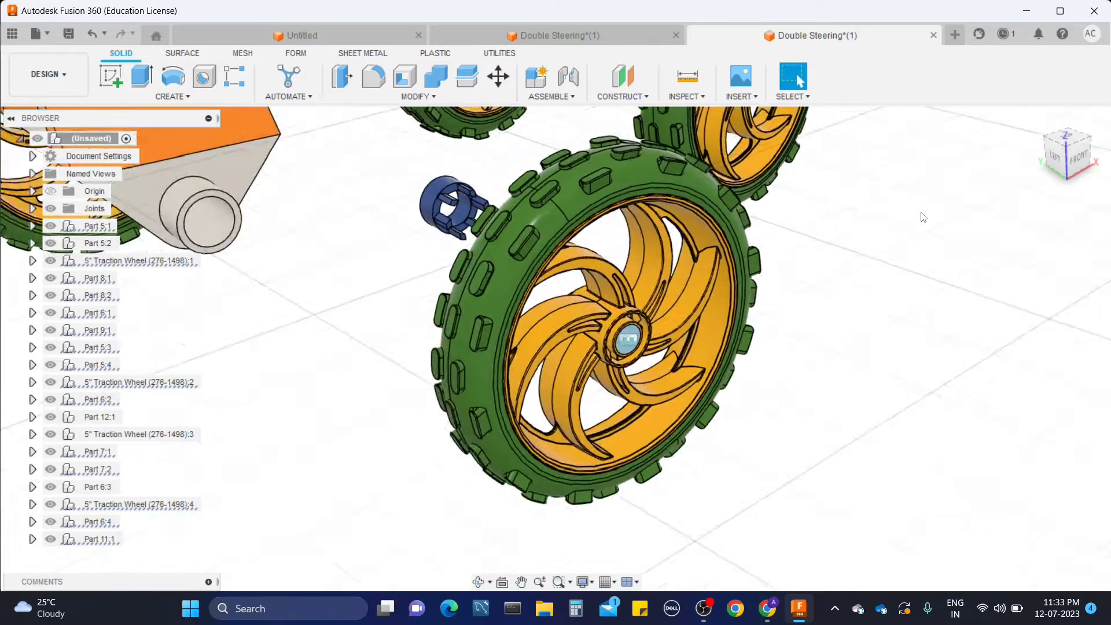
pyautogui.scroll(2, 902, 235)
pyautogui.keyDown('shift'); pyautogui.moveTo(775, 331); pyautogui.dragTo(787, 388, button='middle'); pyautogui.keyUp('shift')
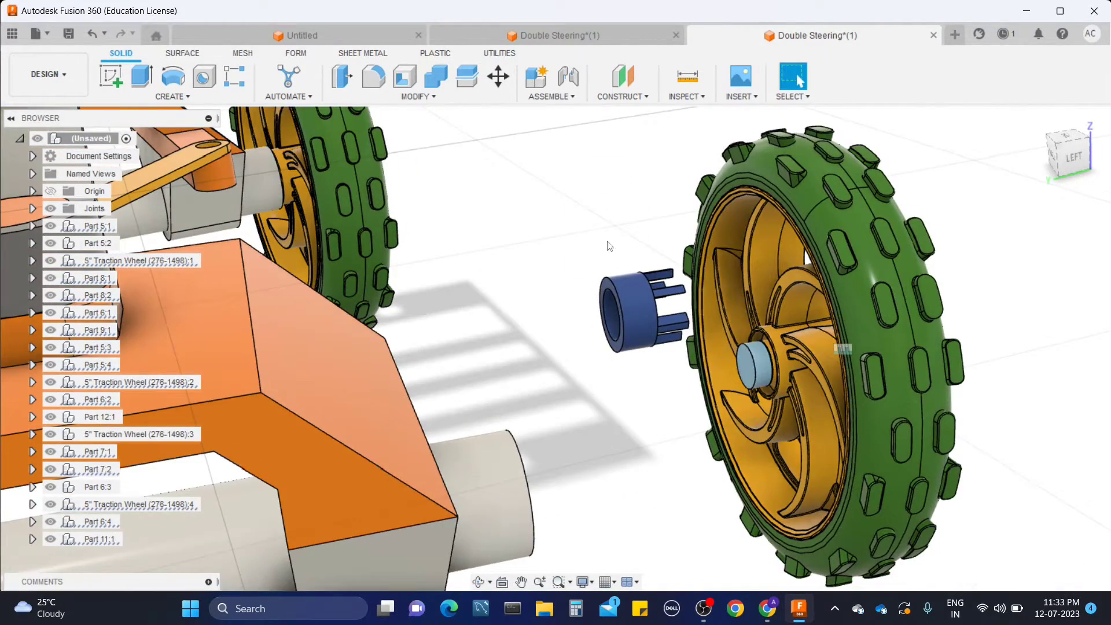
pyautogui.click(580, 86)
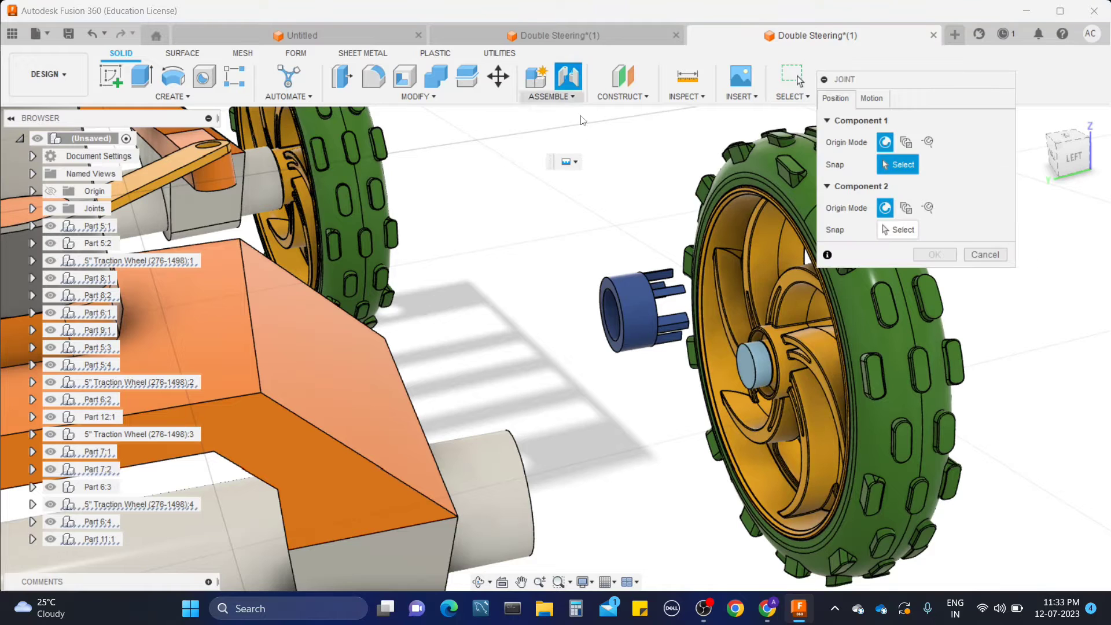
pyautogui.click(602, 282)
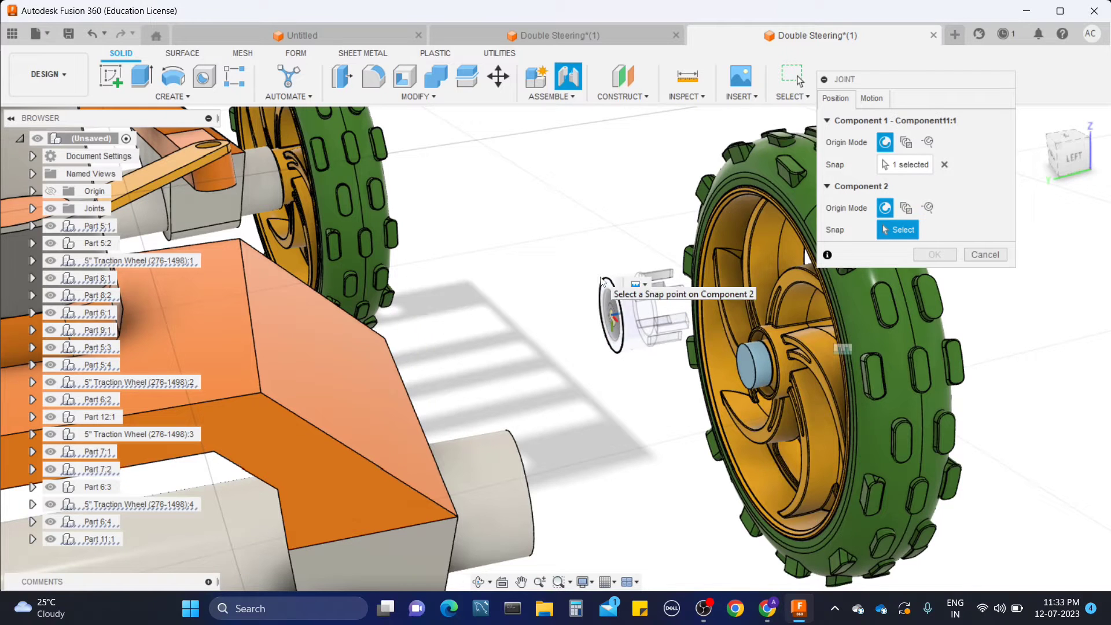
pyautogui.click(746, 352)
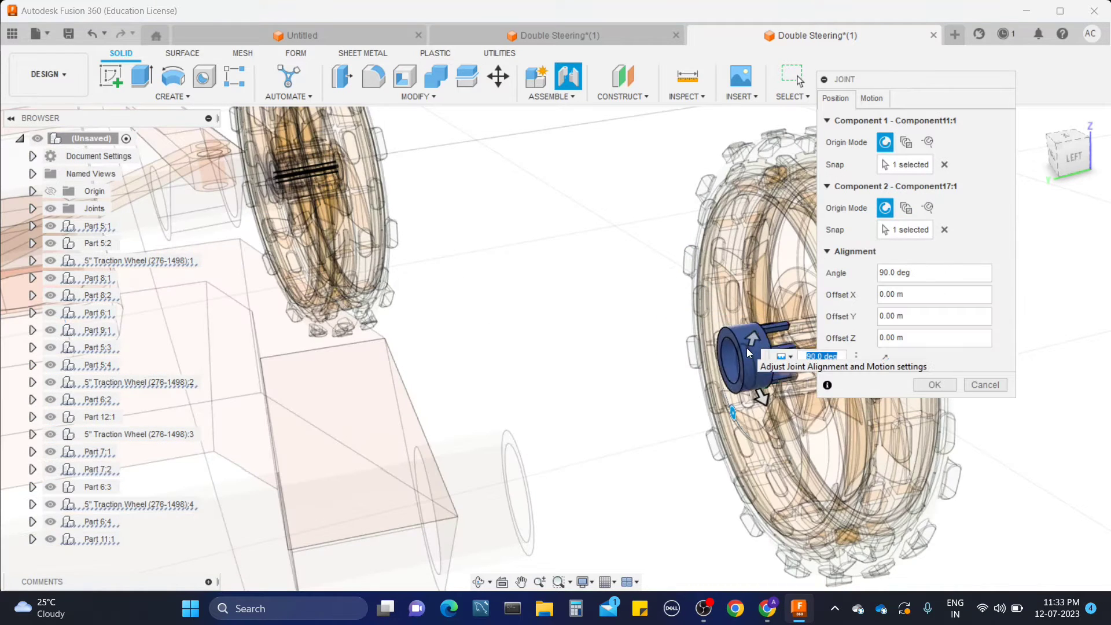
# Step: Set the hub insert joint's motion to Revolute about the Z axis, preview the rotation and create the joint
pyautogui.click(874, 100)
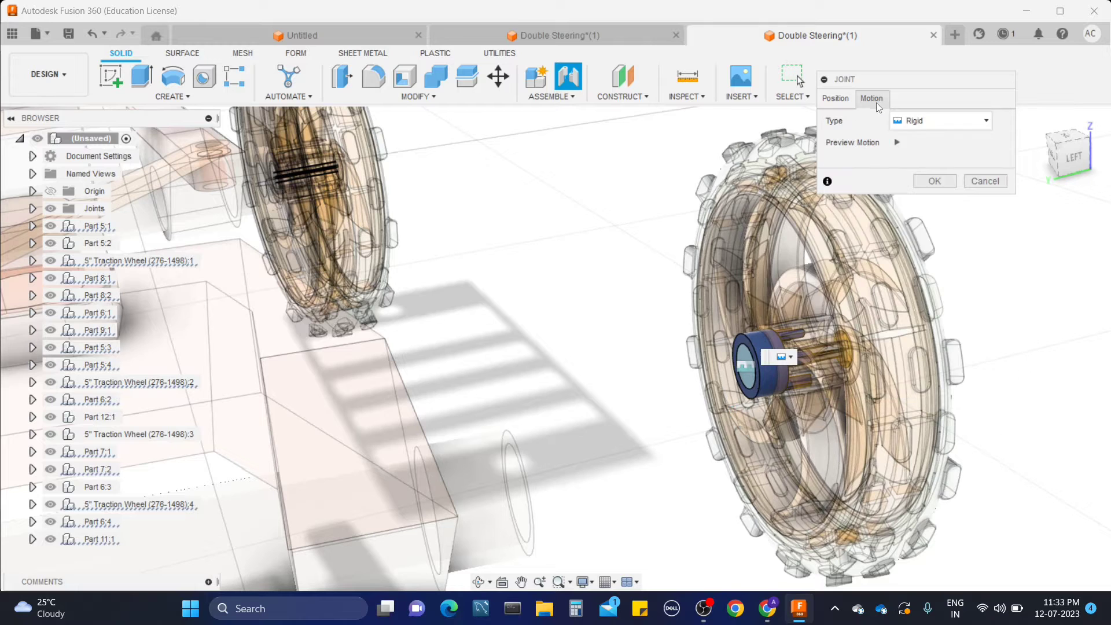
pyautogui.click(914, 120)
pyautogui.click(921, 154)
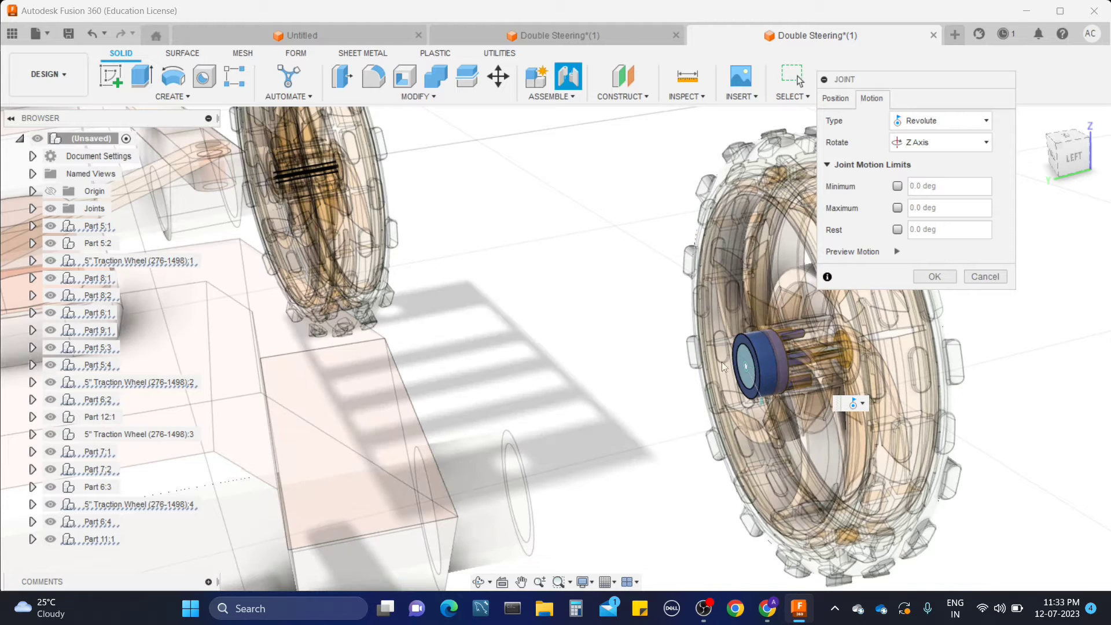
pyautogui.click(897, 252)
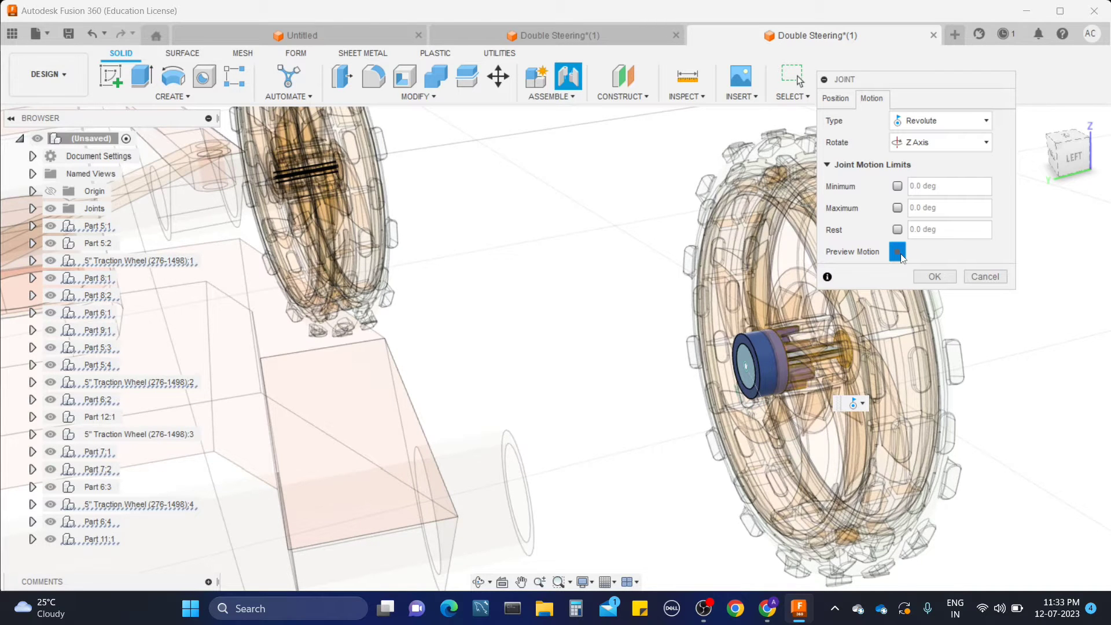
pyautogui.click(897, 252)
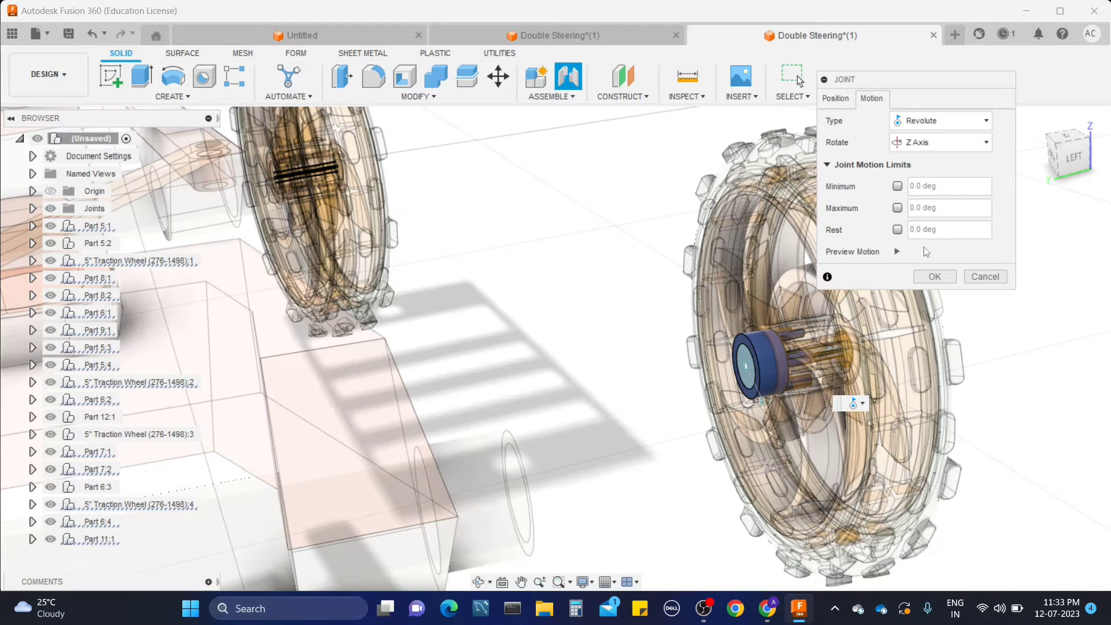
pyautogui.click(935, 277)
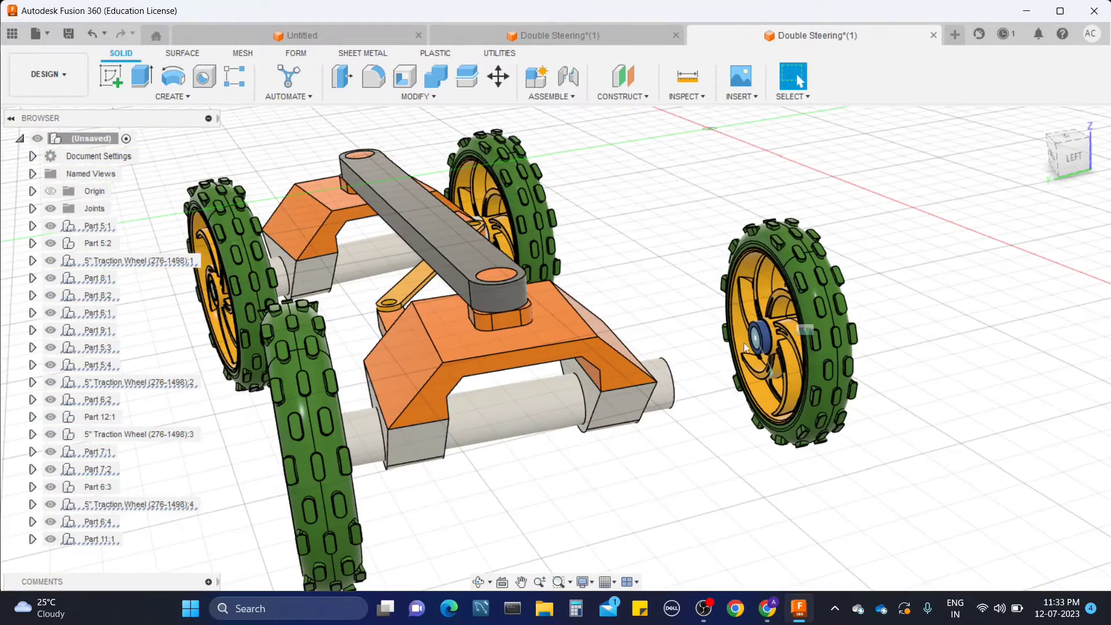
pyautogui.keyDown('shift'); pyautogui.moveTo(721, 368); pyautogui.dragTo(682, 263, button='middle'); pyautogui.keyUp('shift')
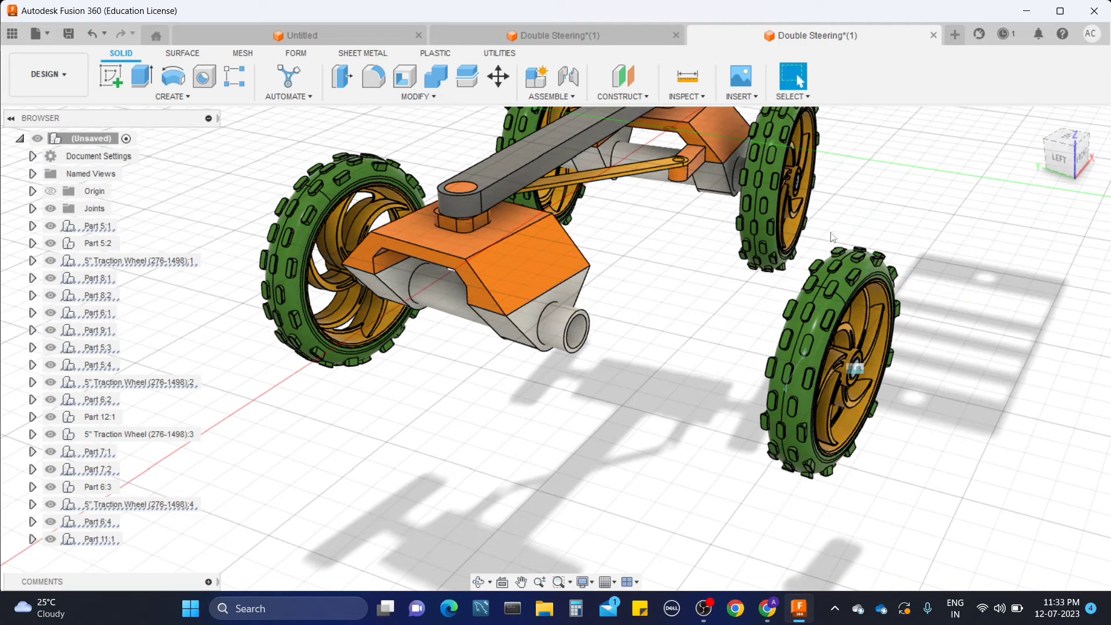
pyautogui.keyDown('shift'); pyautogui.moveTo(898, 236); pyautogui.dragTo(901, 238, button='middle'); pyautogui.keyUp('shift')
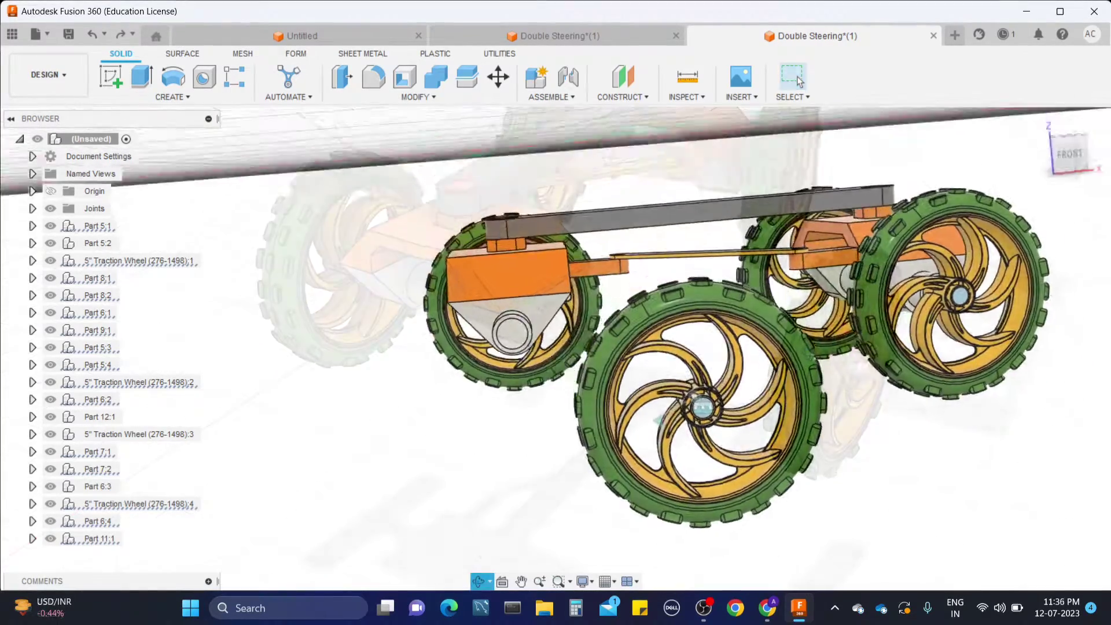
pyautogui.keyDown('shift'); pyautogui.moveTo(752, 342); pyautogui.dragTo(866, 380, button='middle'); pyautogui.keyUp('shift')
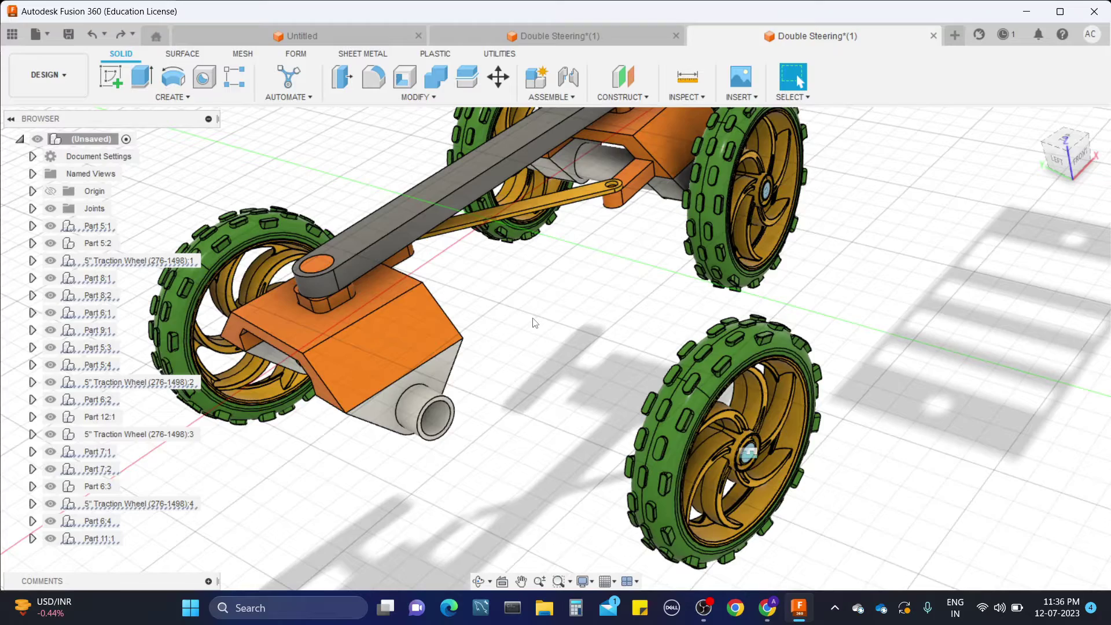
pyautogui.scroll(-3, 524, 324)
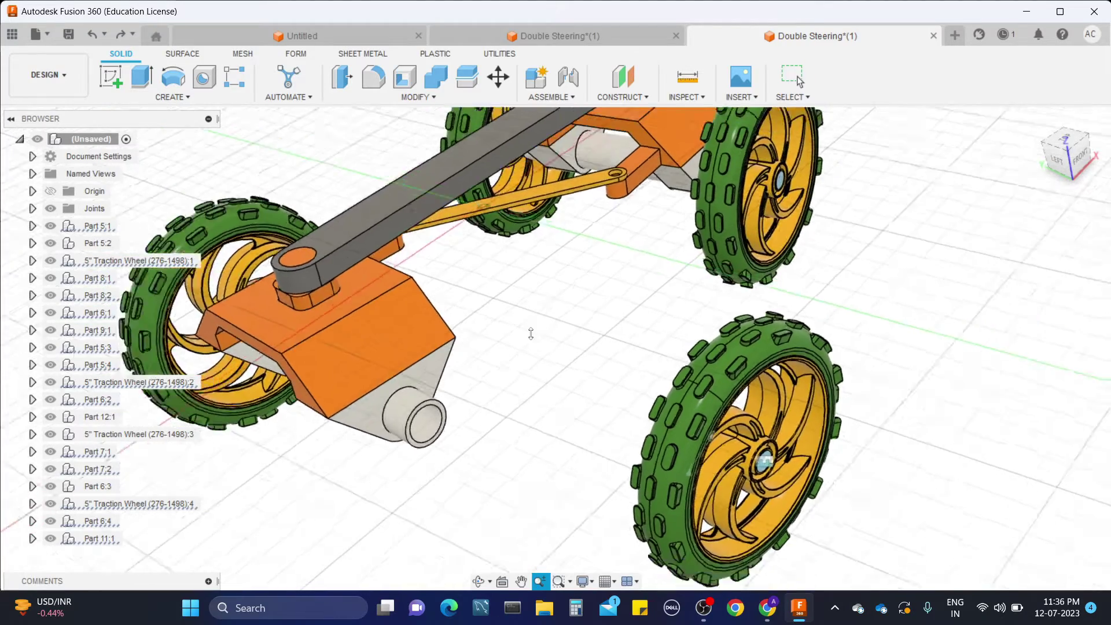
pyautogui.moveTo(525, 342); pyautogui.dragTo(595, 310, button='middle')
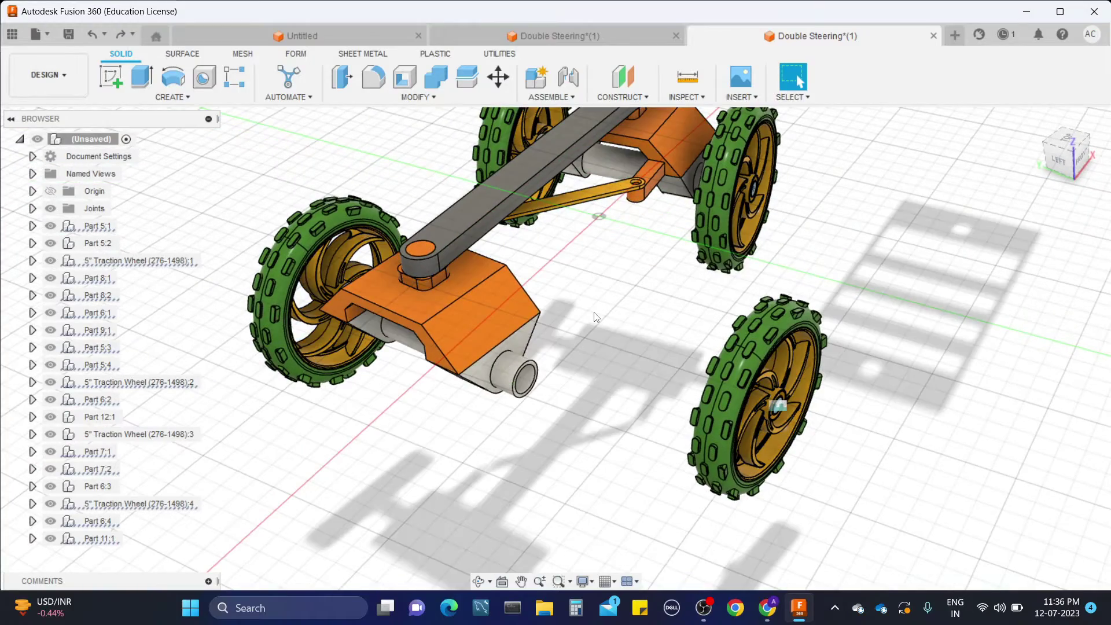
pyautogui.scroll(2, 596, 316)
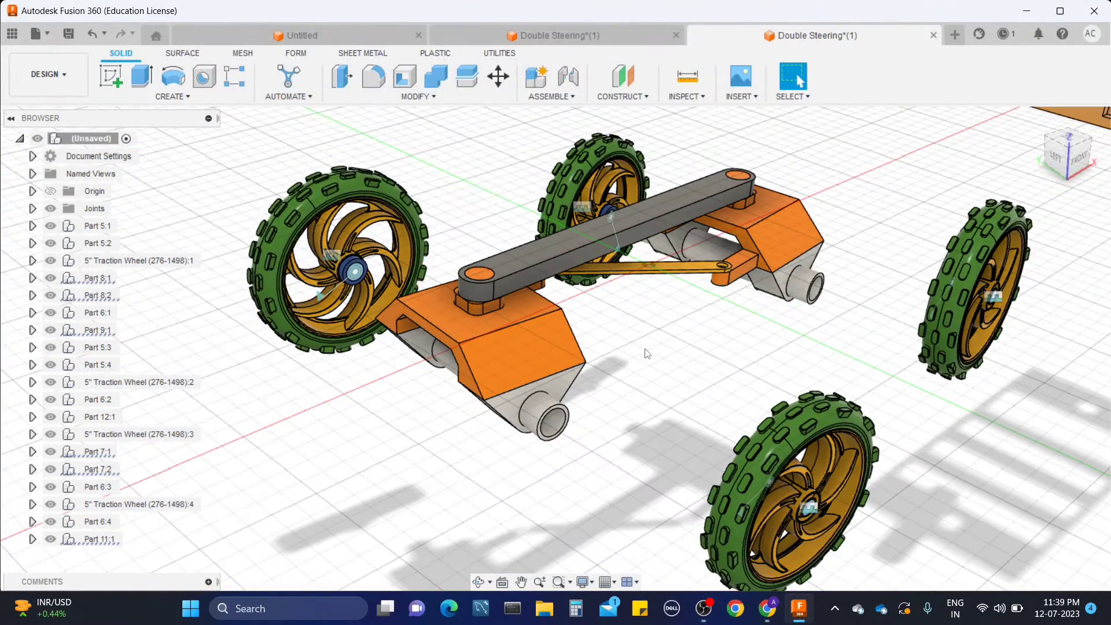
# Step: Pull the nearer grey axle housing down from its orange bracket and slide the bracket off the dark-grey connecting bar
pyautogui.scroll(3, 646, 354)
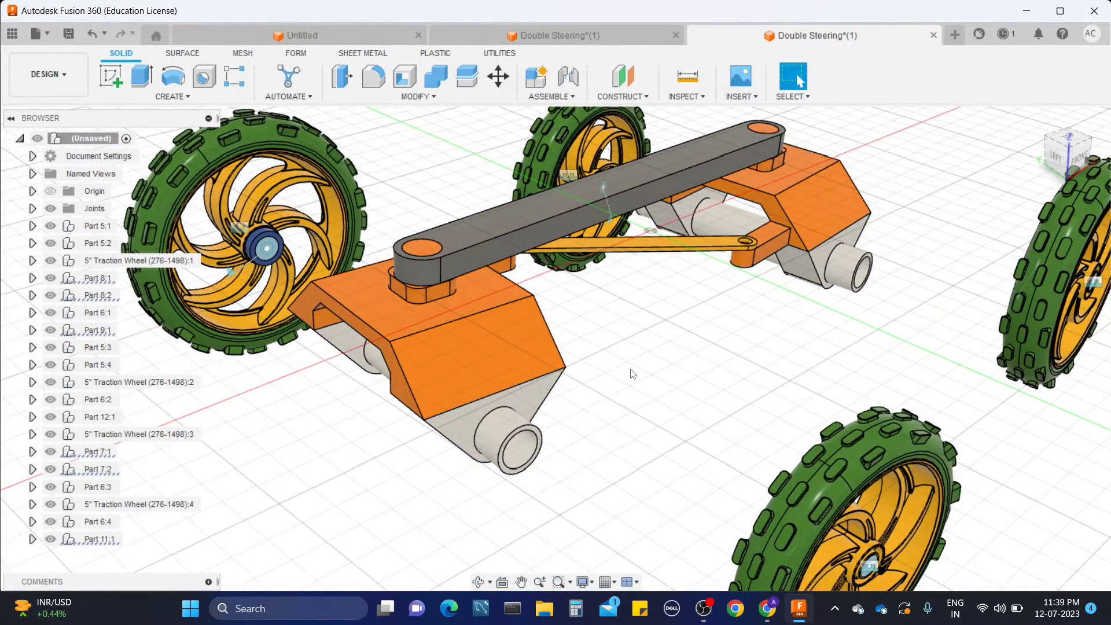
pyautogui.moveTo(356, 340); pyautogui.dragTo(364, 412)
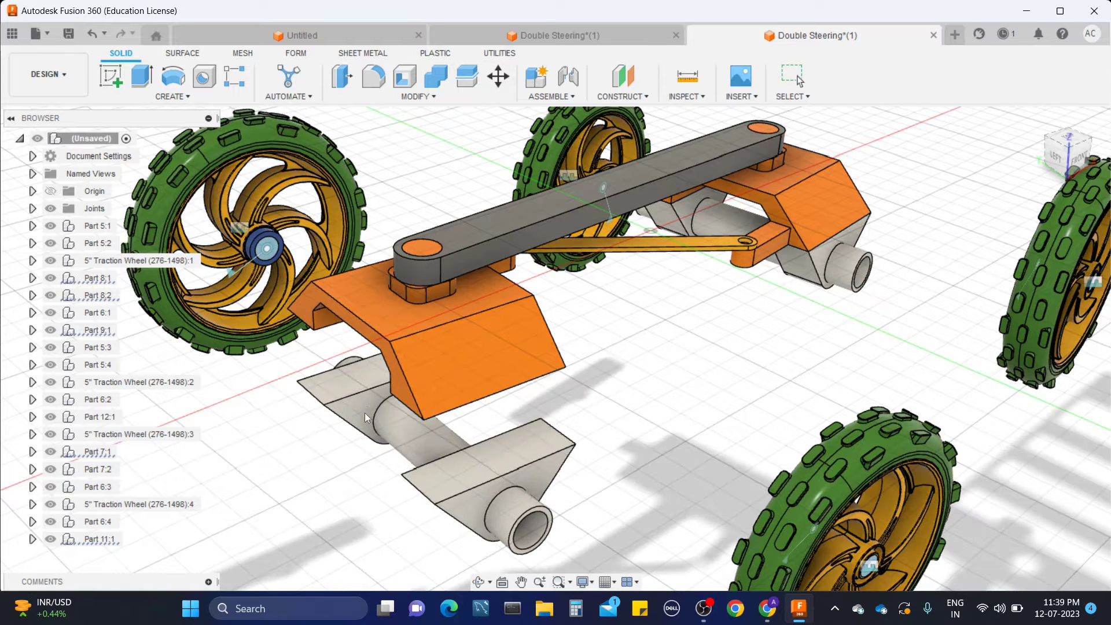
pyautogui.moveTo(464, 342); pyautogui.dragTo(580, 362)
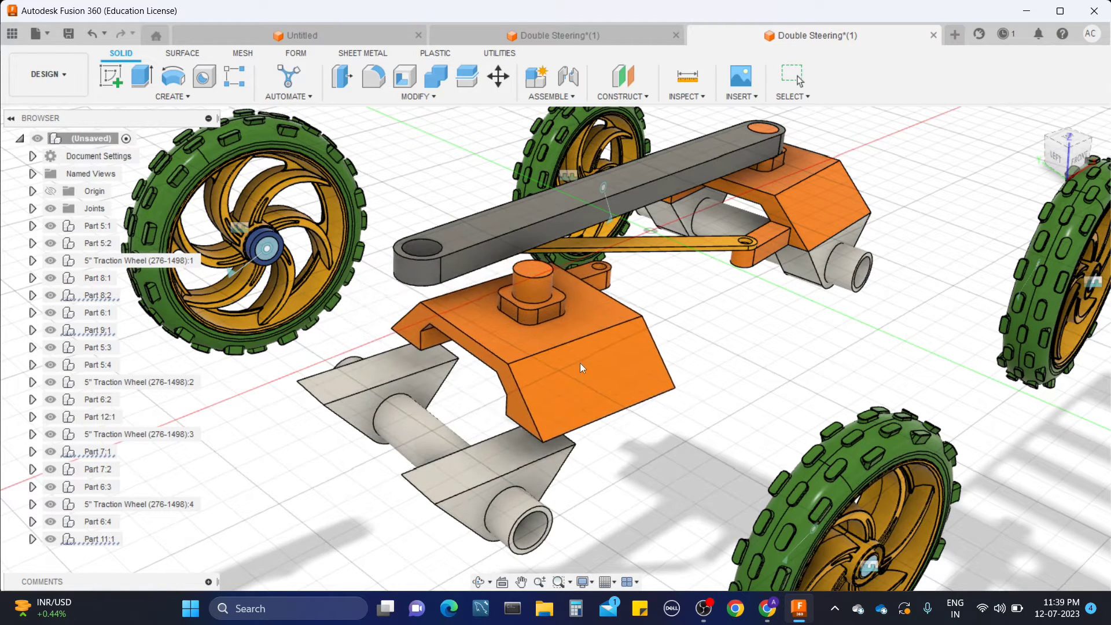
# Step: Create a Rigid joint between the detached axle housing's sloped block top face and the underside of the nearer orange bracket's foot
pyautogui.click(568, 77)
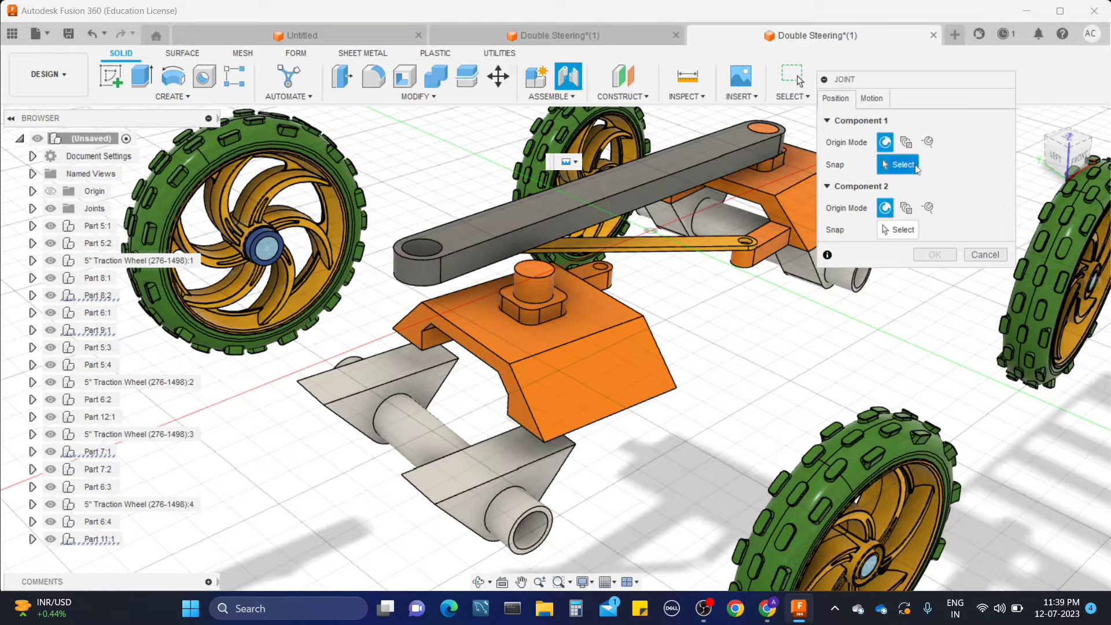
pyautogui.click(357, 368)
pyautogui.keyDown('shift'); pyautogui.moveTo(358, 368); pyautogui.dragTo(400, 454, button='middle'); pyautogui.keyUp('shift')
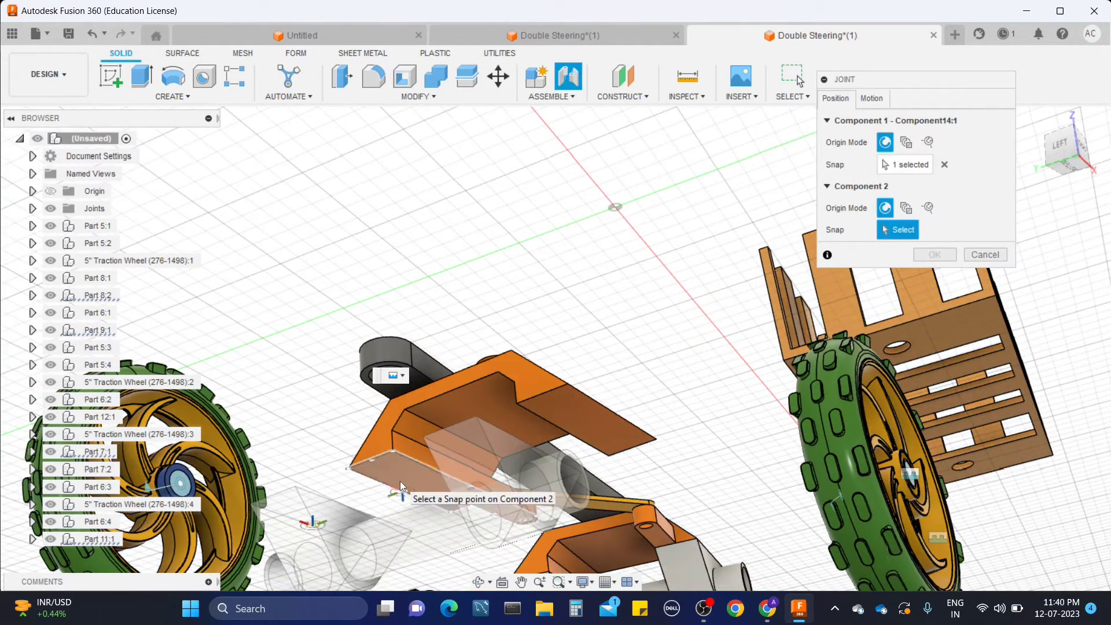
pyautogui.click(400, 480)
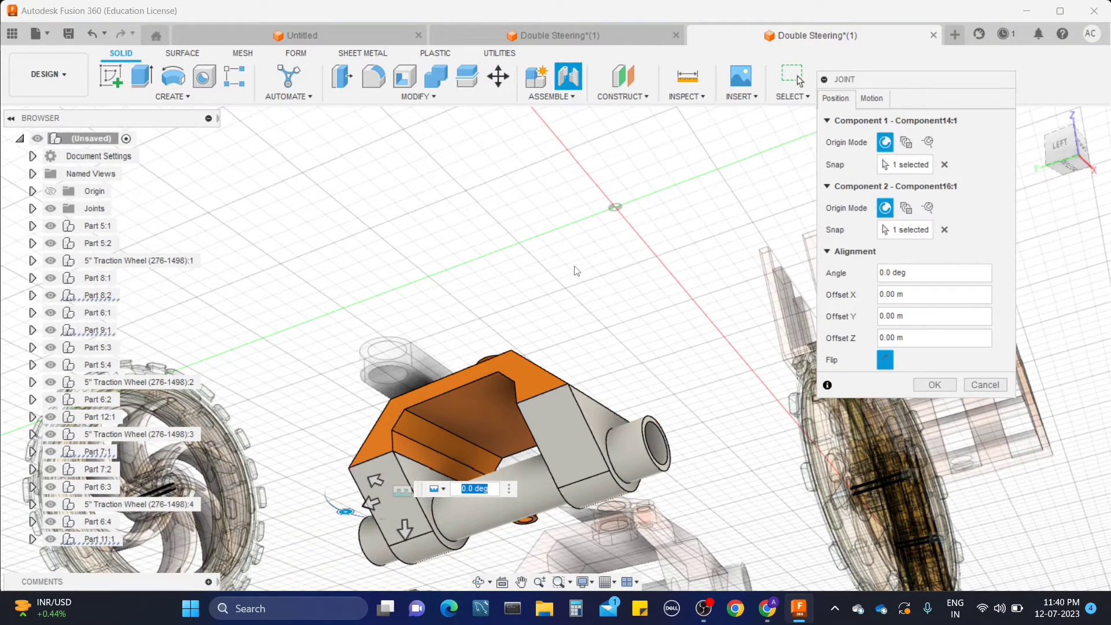
pyautogui.keyDown('shift'); pyautogui.moveTo(573, 272); pyautogui.dragTo(558, 352, button='middle'); pyautogui.keyUp('shift')
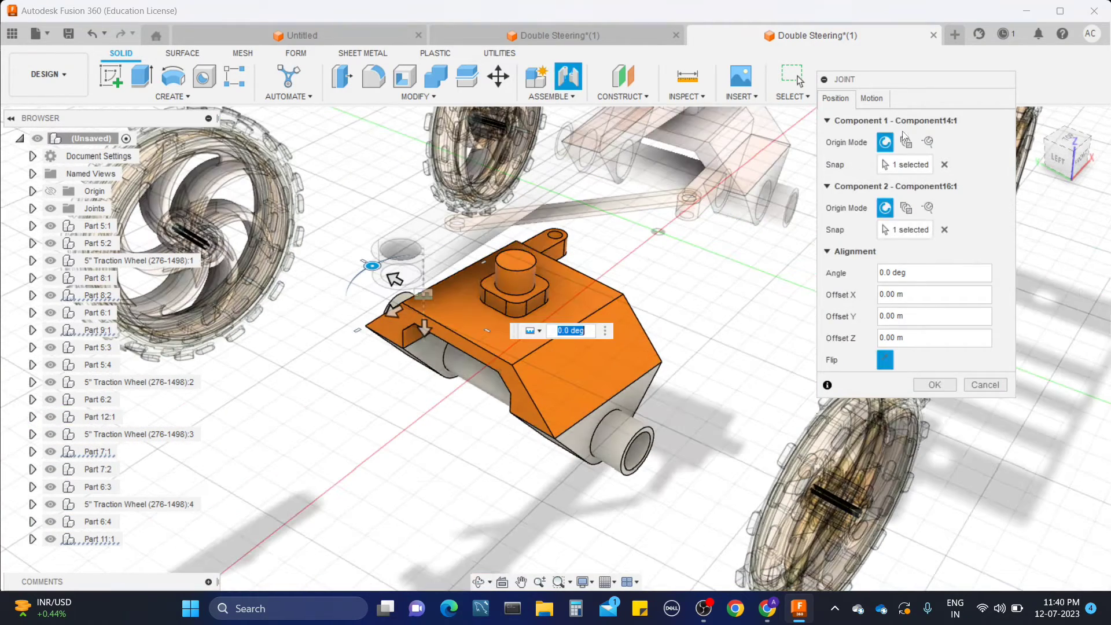
pyautogui.click(876, 99)
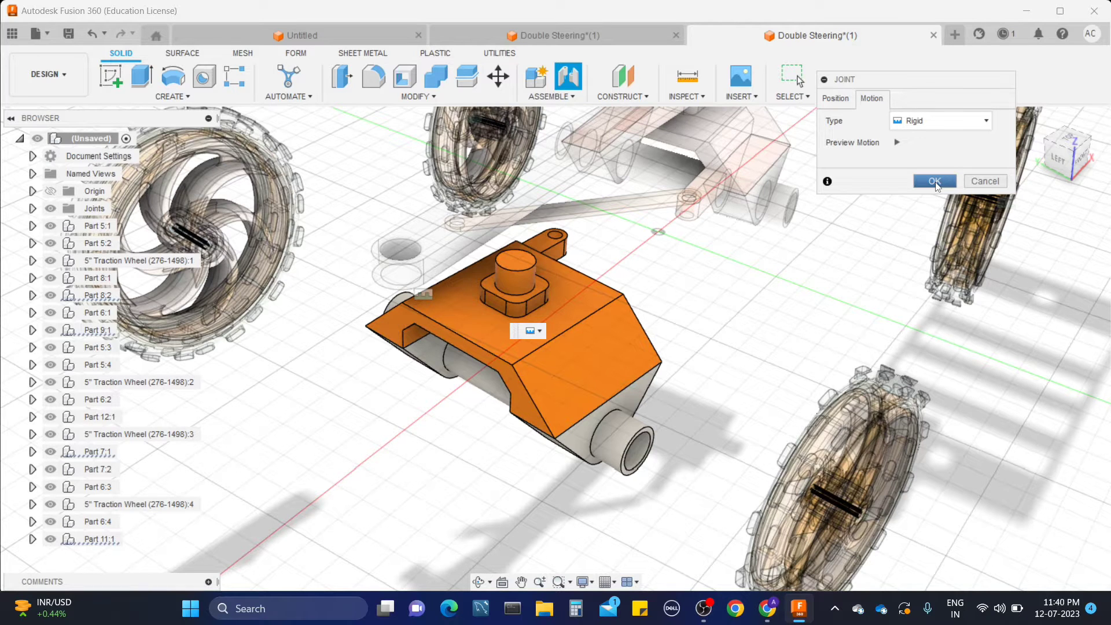
pyautogui.click(934, 182)
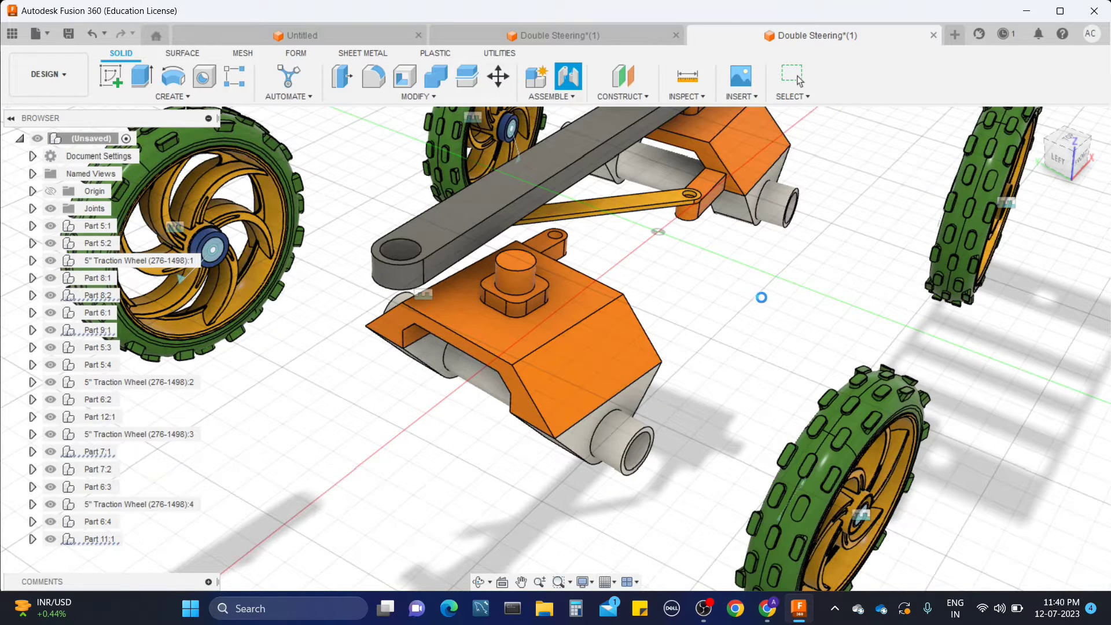
# Step: Pull the second grey axle housing down, away from the other orange bracket
pyautogui.moveTo(734, 320); pyautogui.dragTo(697, 280, button='middle')
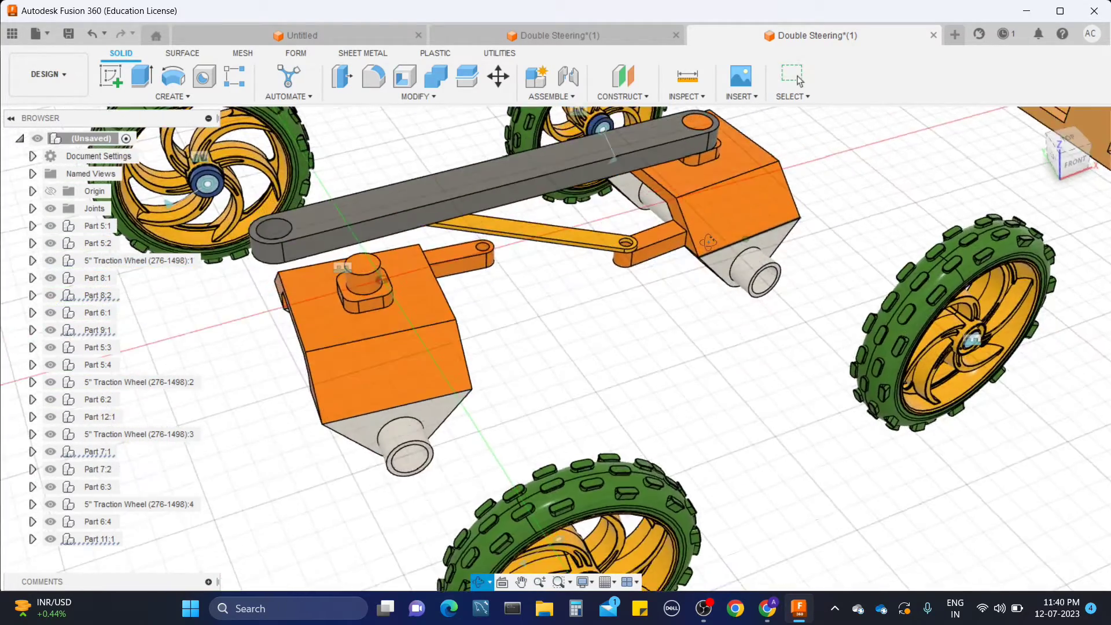
pyautogui.scroll(-5, 692, 282)
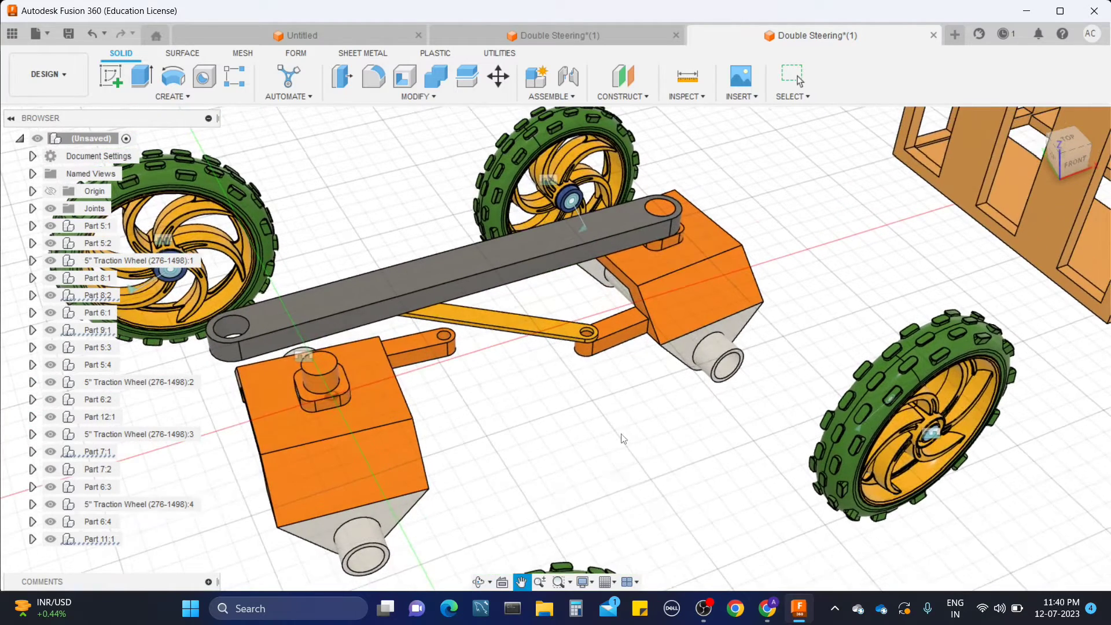
pyautogui.moveTo(719, 329); pyautogui.dragTo(728, 389)
# Step: Create a Rigid joint between the second axle housing's block top face and the underside of its orange bracket
pyautogui.click(568, 75)
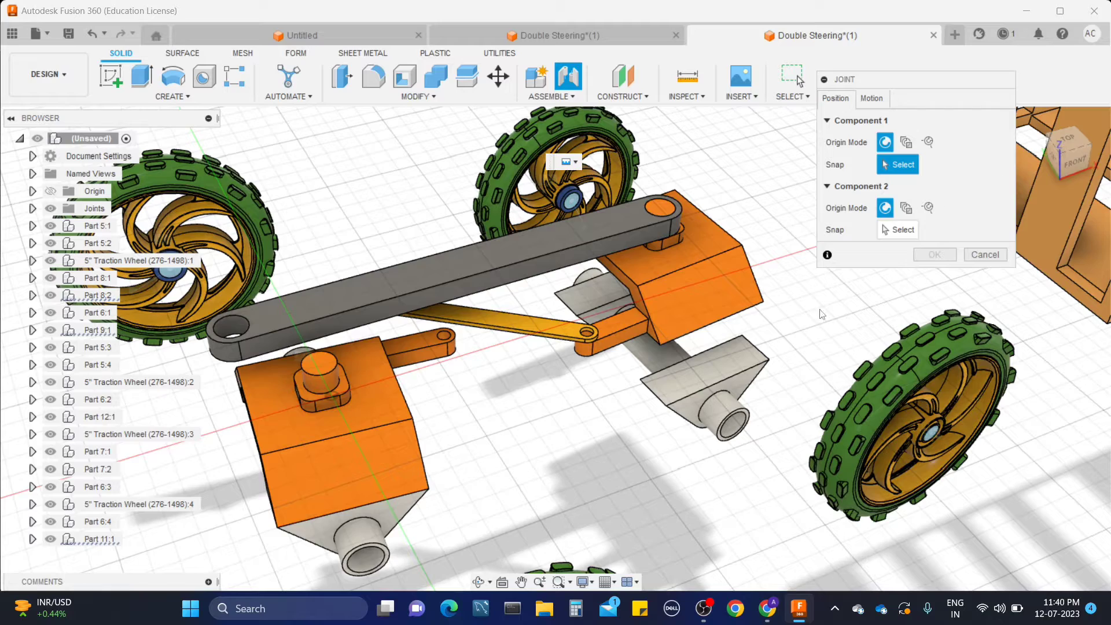
pyautogui.click(731, 370)
pyautogui.keyDown('shift'); pyautogui.moveTo(731, 371); pyautogui.dragTo(726, 328, button='middle'); pyautogui.keyUp('shift')
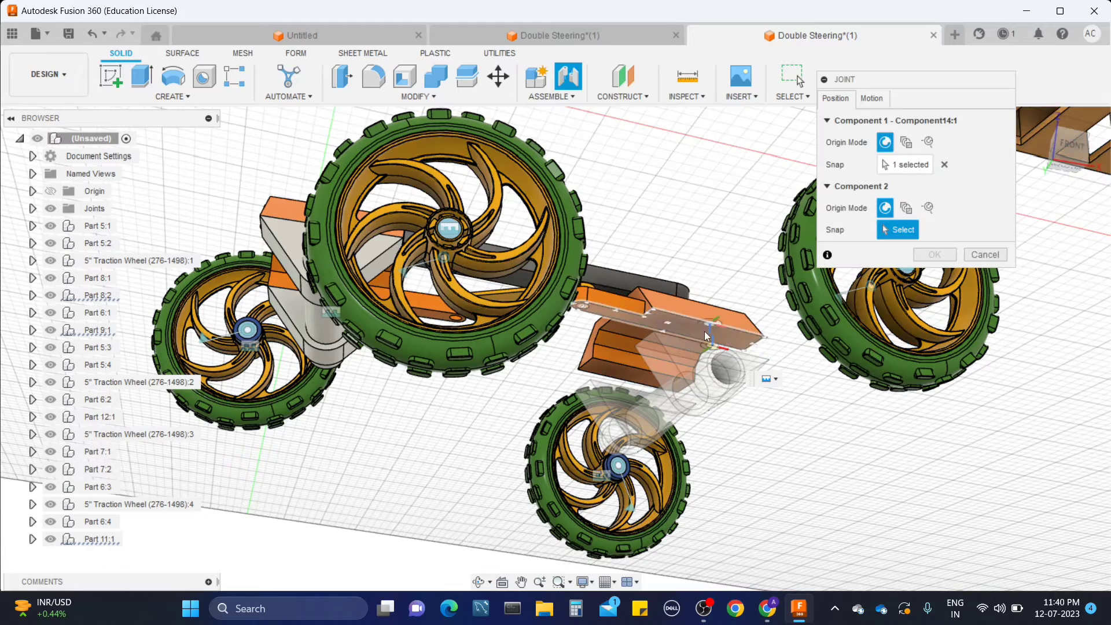
pyautogui.click(704, 332)
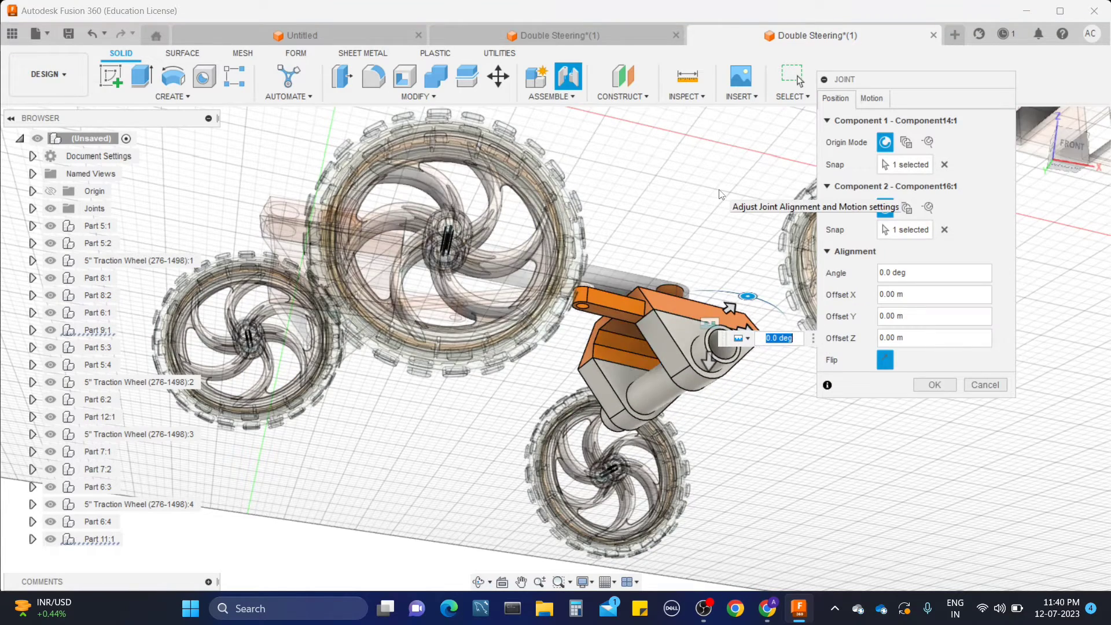
pyautogui.keyDown('shift'); pyautogui.moveTo(719, 190); pyautogui.dragTo(723, 234, button='middle'); pyautogui.keyUp('shift')
pyautogui.click(869, 99)
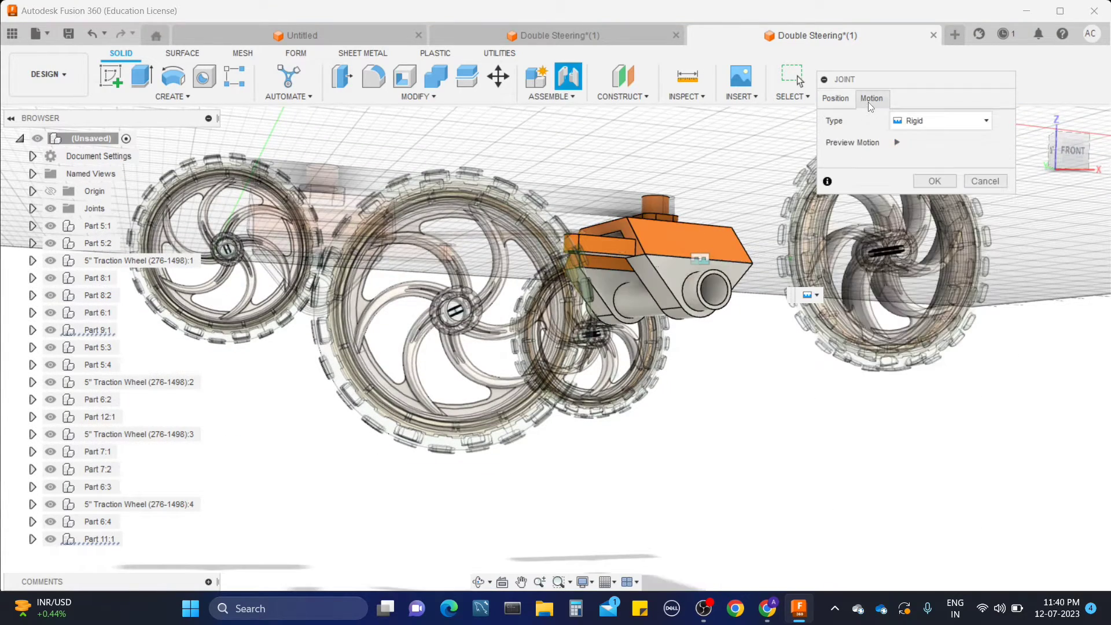
pyautogui.click(931, 179)
# Step: Move the dark-grey connecting bar away so its end holes are clear of both orange brackets' posts
pyautogui.keyDown('shift'); pyautogui.moveTo(617, 351); pyautogui.dragTo(585, 496, button='middle'); pyautogui.keyUp('shift')
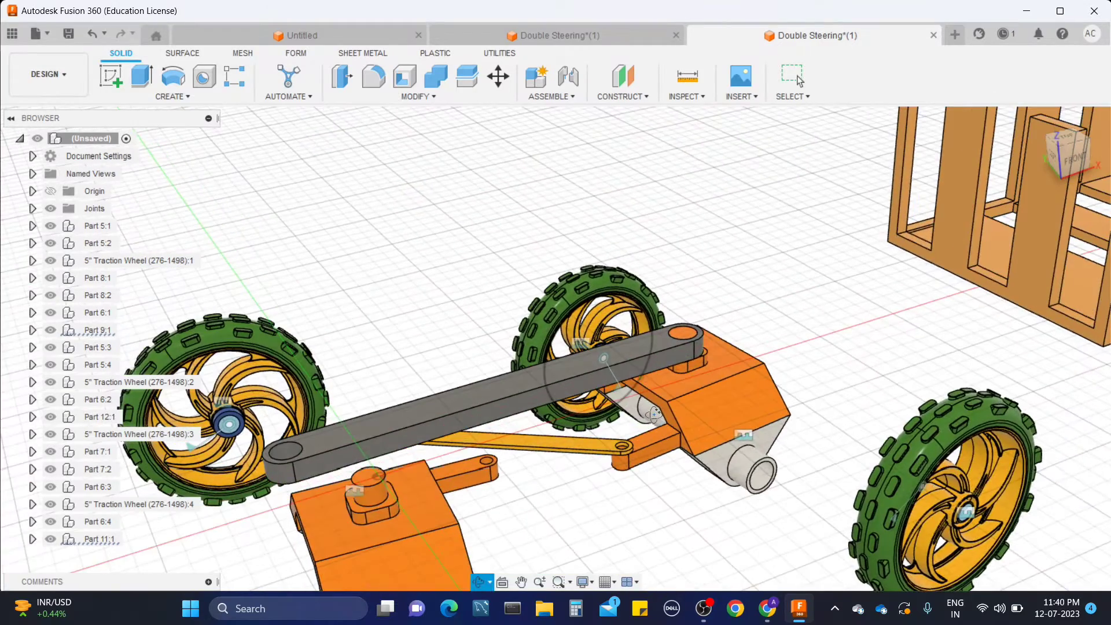
pyautogui.scroll(1, 559, 473)
pyautogui.scroll(2, 558, 473)
pyautogui.scroll(-3, 577, 488)
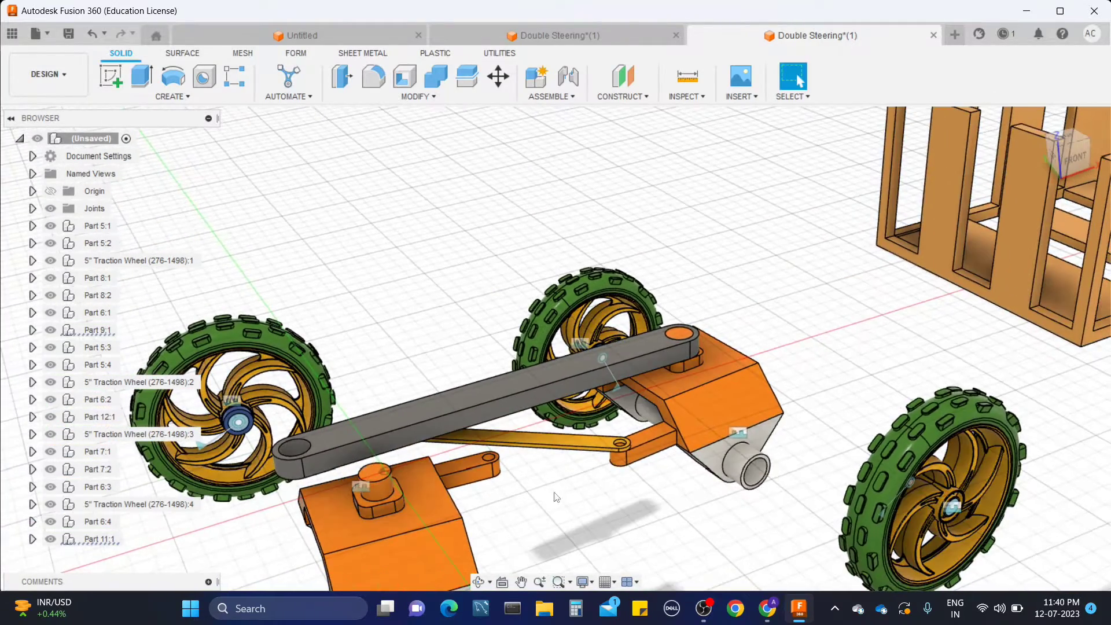
pyautogui.keyDown('shift'); pyautogui.moveTo(517, 485); pyautogui.dragTo(602, 396, button='middle'); pyautogui.keyUp('shift')
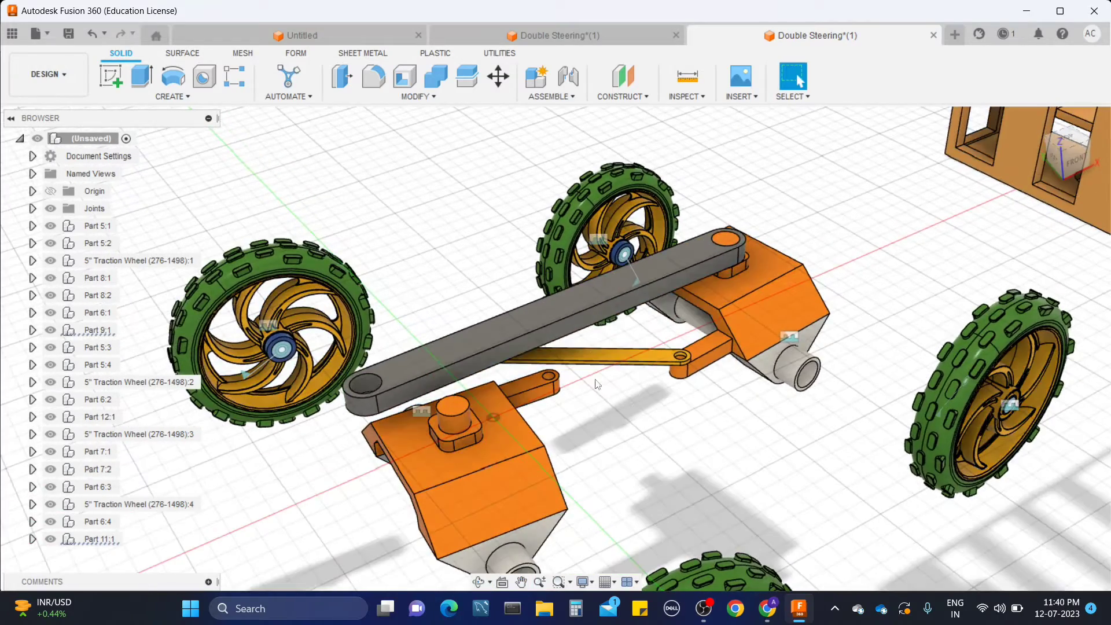
pyautogui.moveTo(581, 302); pyautogui.dragTo(576, 353)
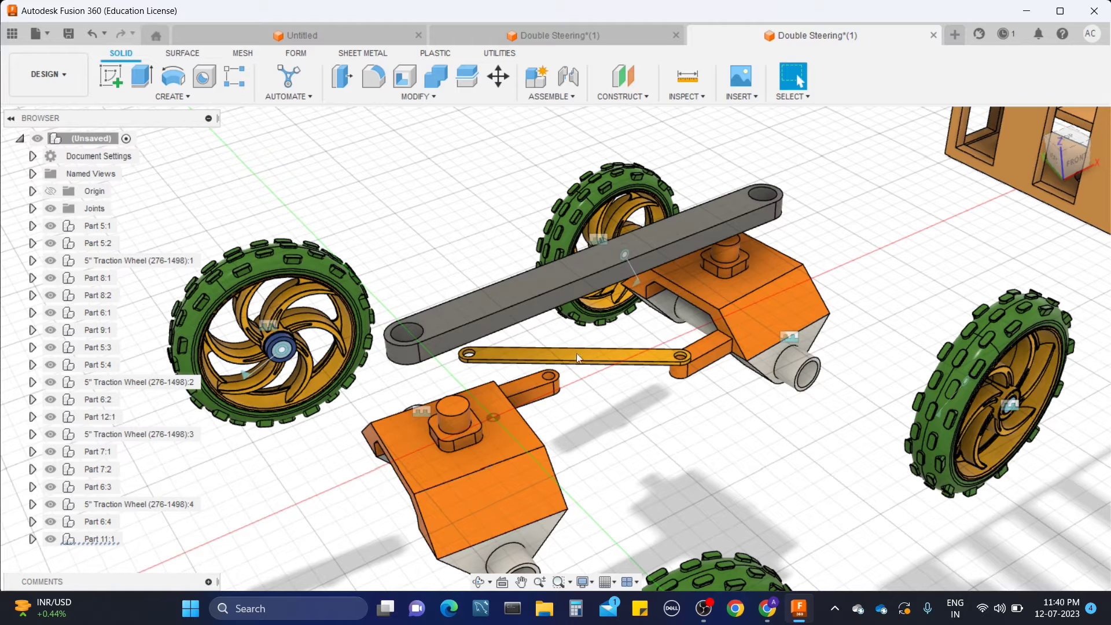
# Step: Start a joint that places the nearer orange bracket's post top at the centre of the connecting bar's near end hole
pyautogui.click(570, 77)
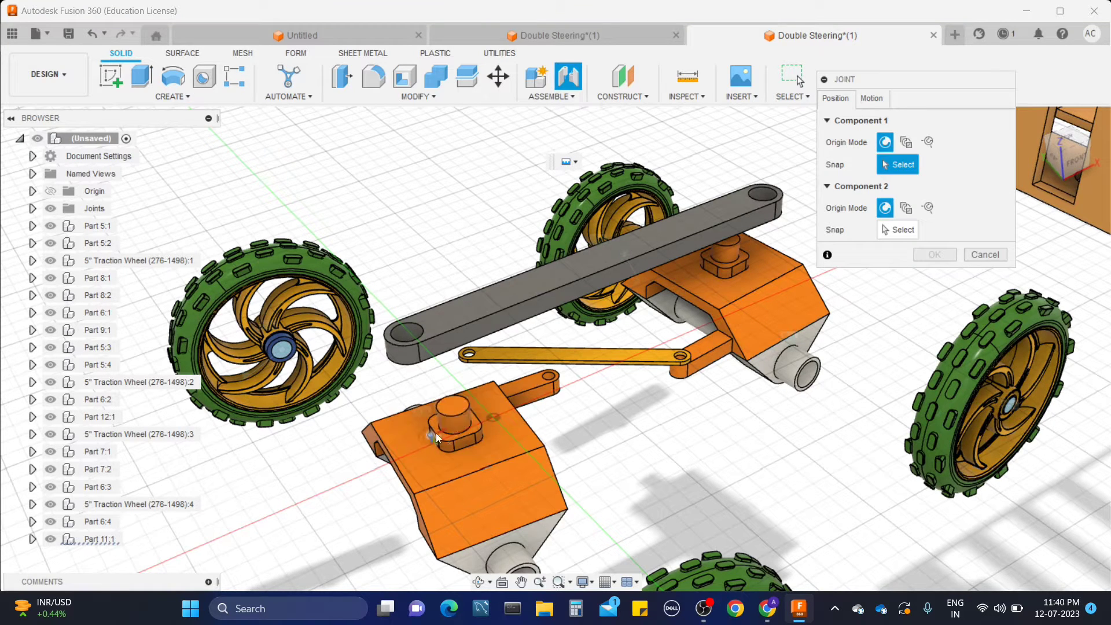
pyautogui.click(452, 411)
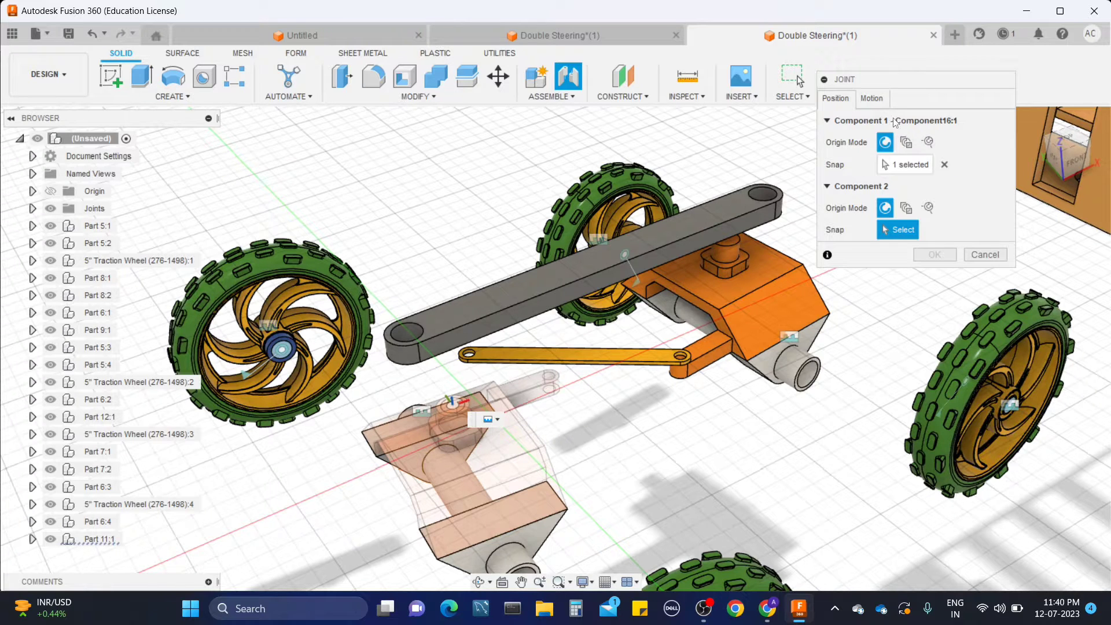
pyautogui.click(877, 106)
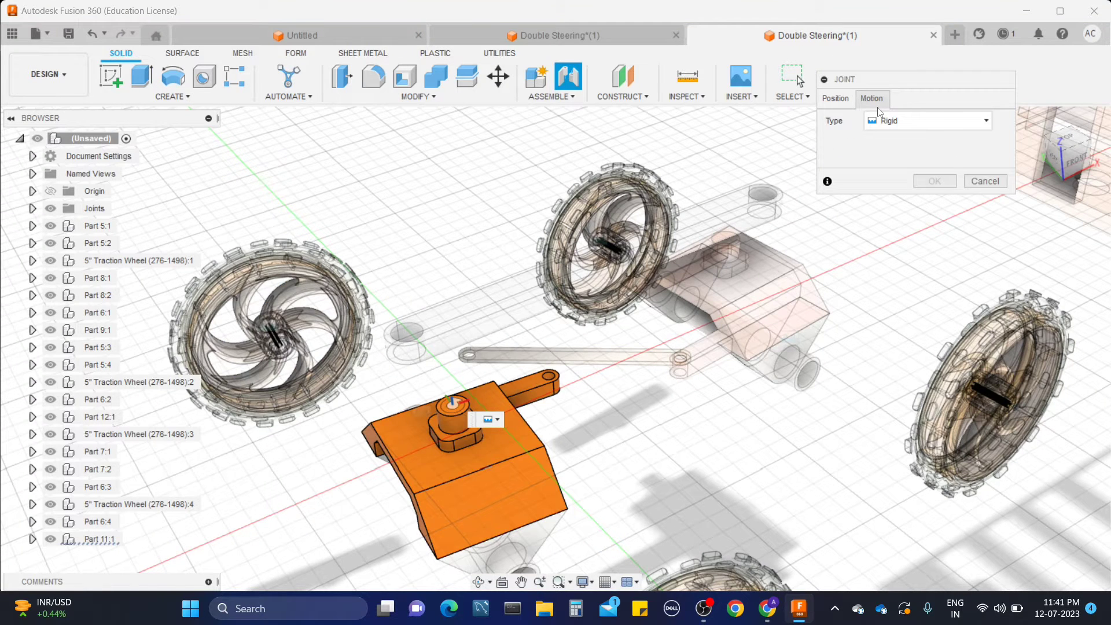
pyautogui.click(835, 98)
pyautogui.click(420, 328)
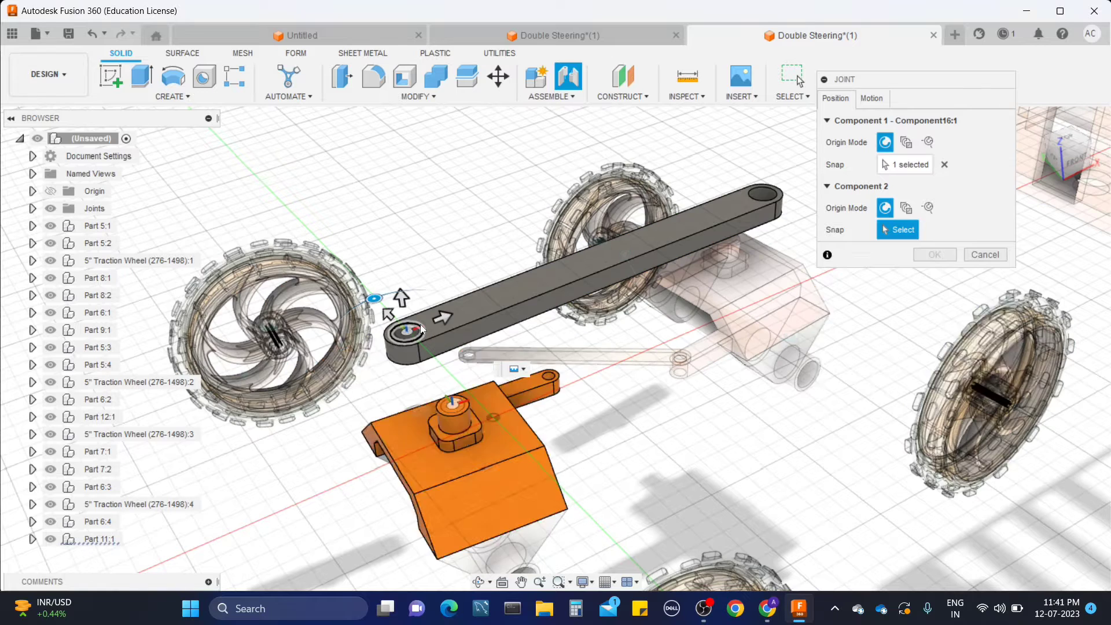
# Step: Set the post-to-bar joint's motion to Revolute about the Z axis and create the joint
pyautogui.click(864, 100)
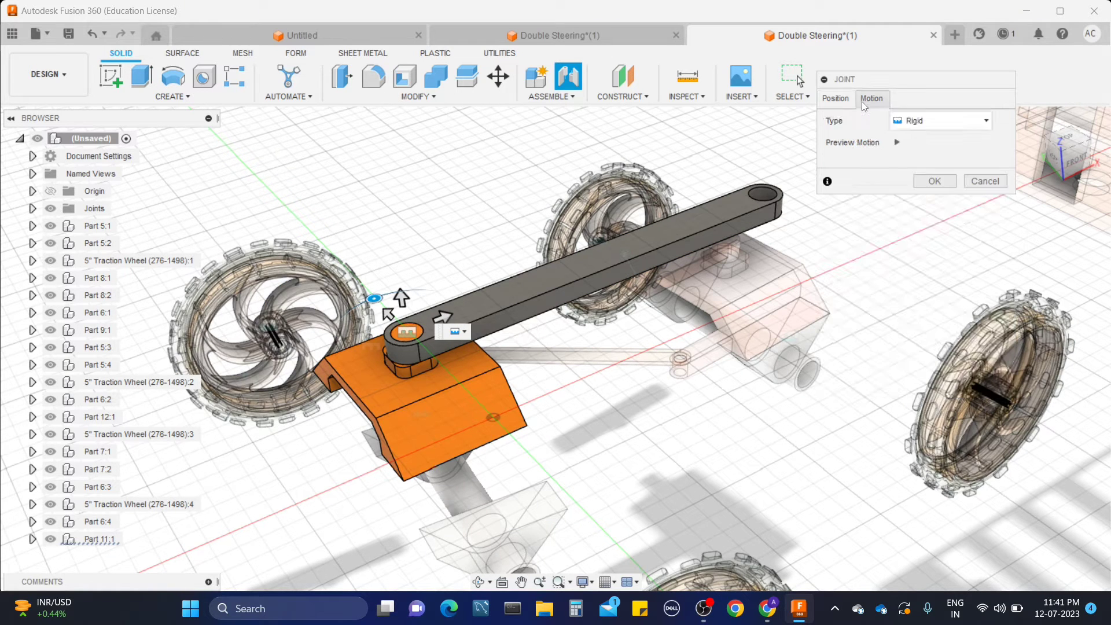
pyautogui.click(921, 120)
pyautogui.click(920, 154)
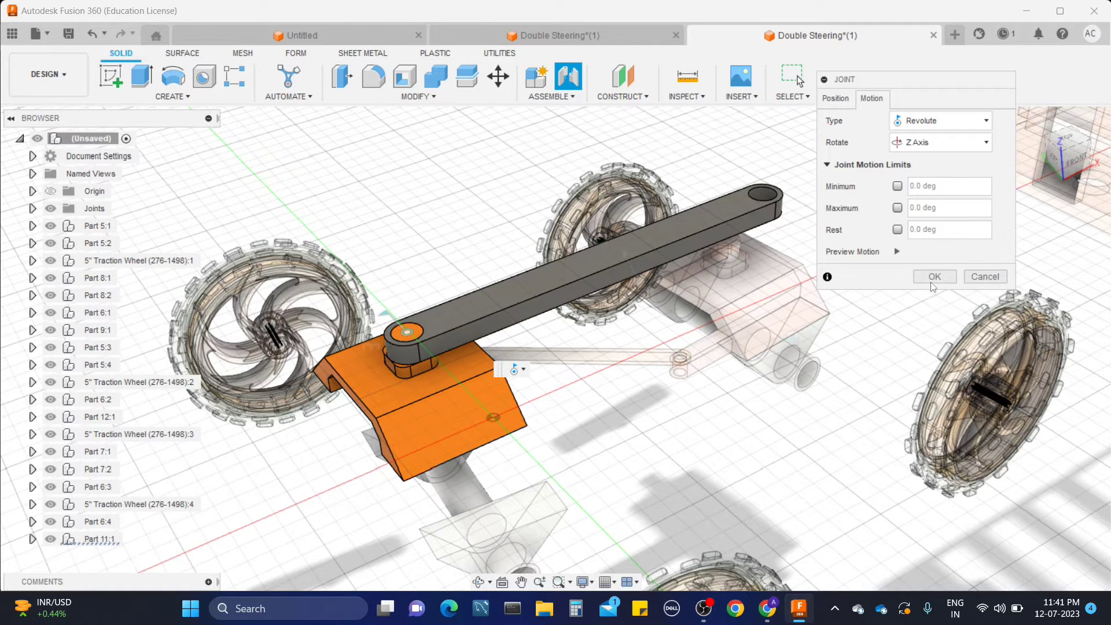
pyautogui.click(934, 277)
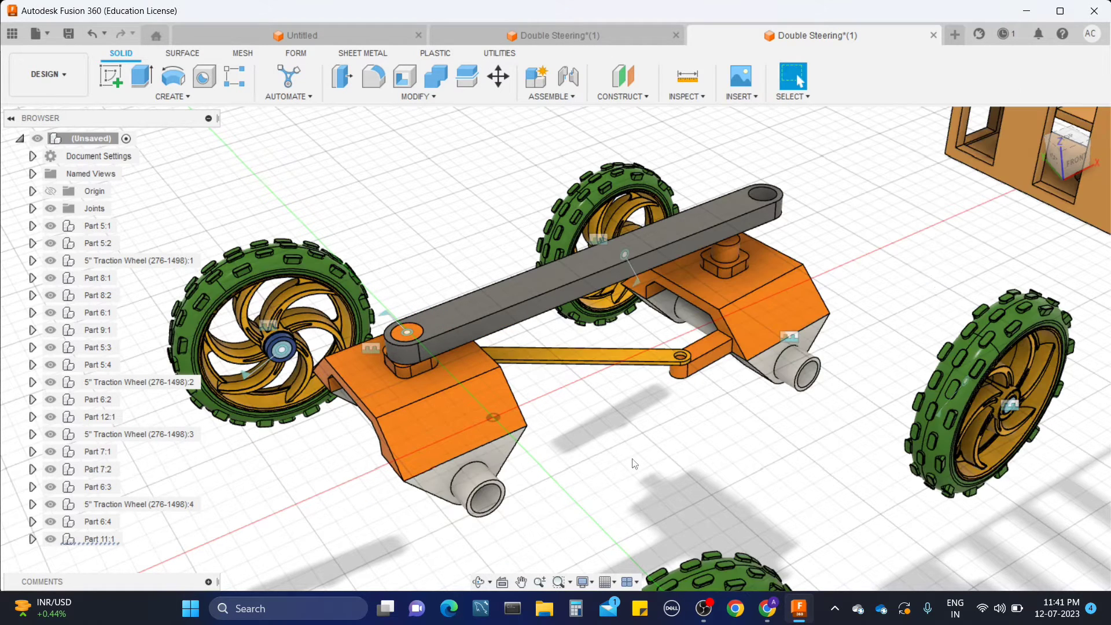
# Step: Start a joint that places the second orange bracket's post top at the centre of the connecting bar's free end hole
pyautogui.keyDown('shift'); pyautogui.moveTo(646, 395); pyautogui.dragTo(767, 411, button='middle'); pyautogui.keyUp('shift')
pyautogui.click(568, 76)
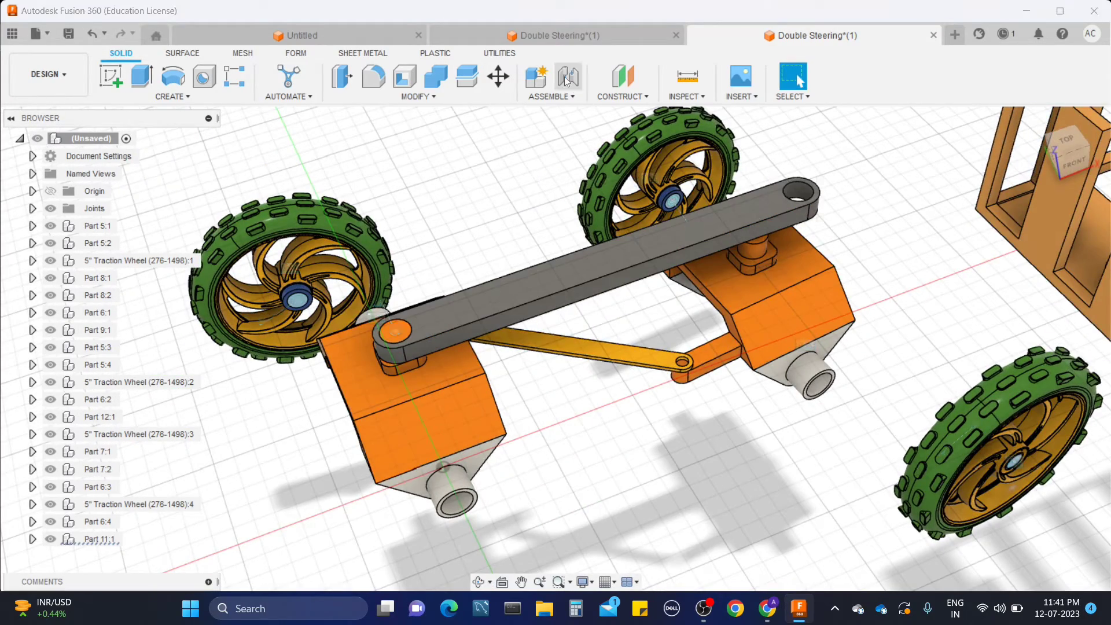
pyautogui.scroll(-1, 757, 242)
pyautogui.click(757, 242)
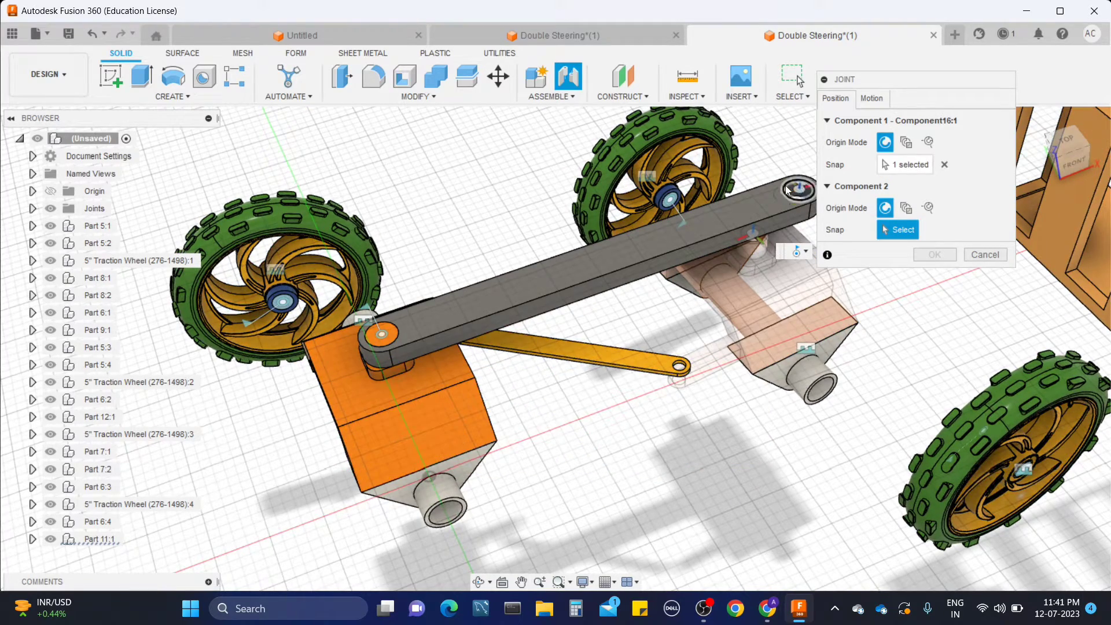
pyautogui.click(787, 186)
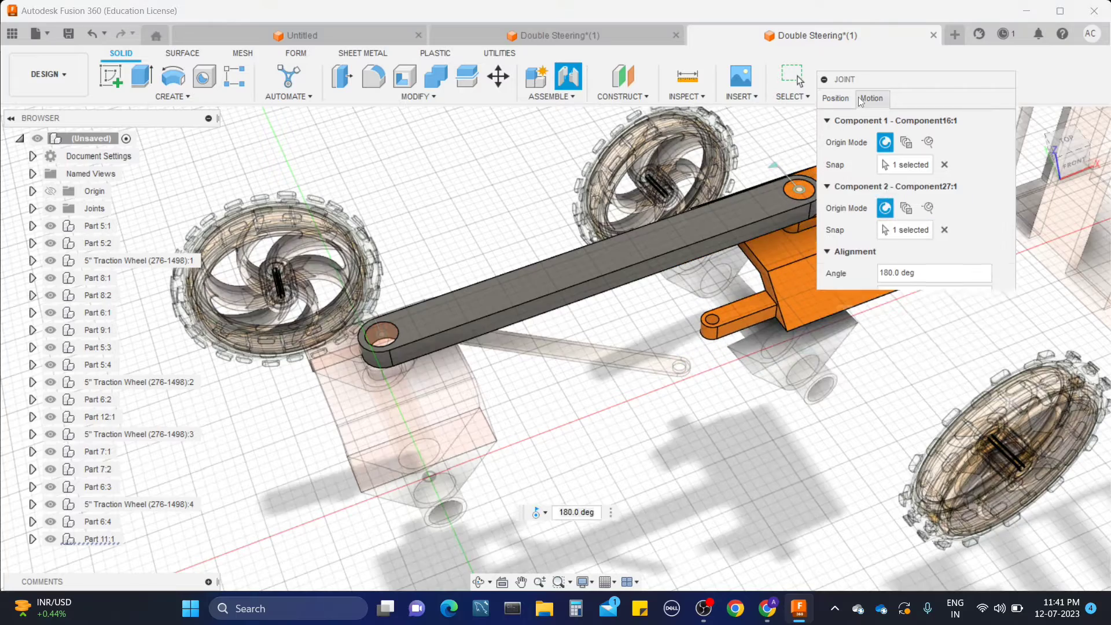
# Step: Create the joint between the second orange bracket's post and the connecting bar's end hole with Revolute motion
pyautogui.click(935, 274)
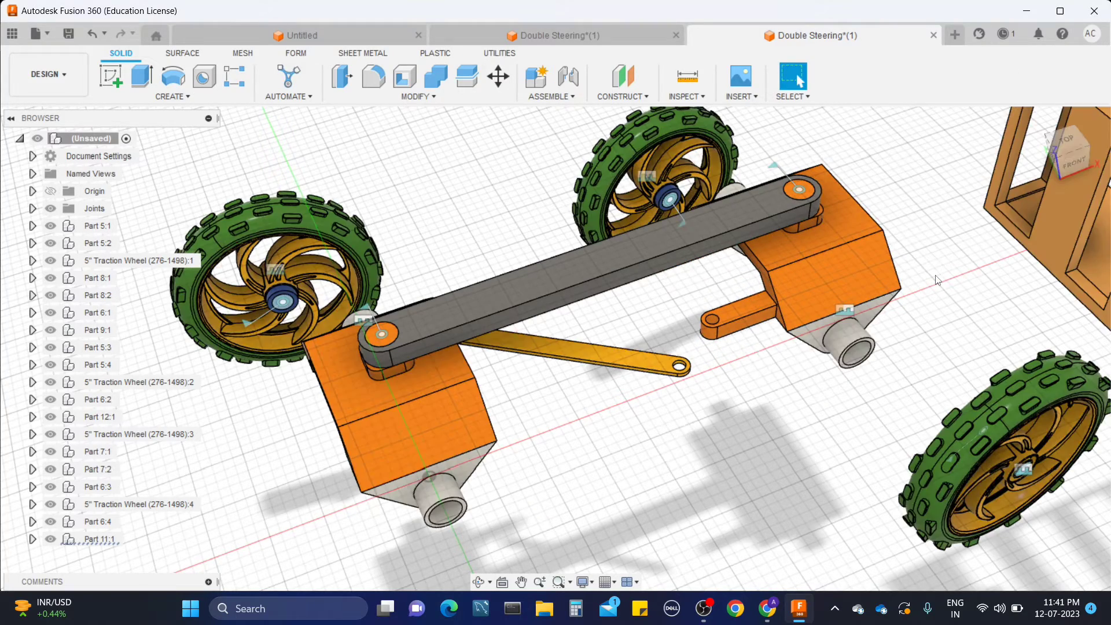
pyautogui.keyDown('shift'); pyautogui.moveTo(575, 467); pyautogui.dragTo(452, 421, button='middle'); pyautogui.keyUp('shift')
pyautogui.scroll(-5, 457, 417)
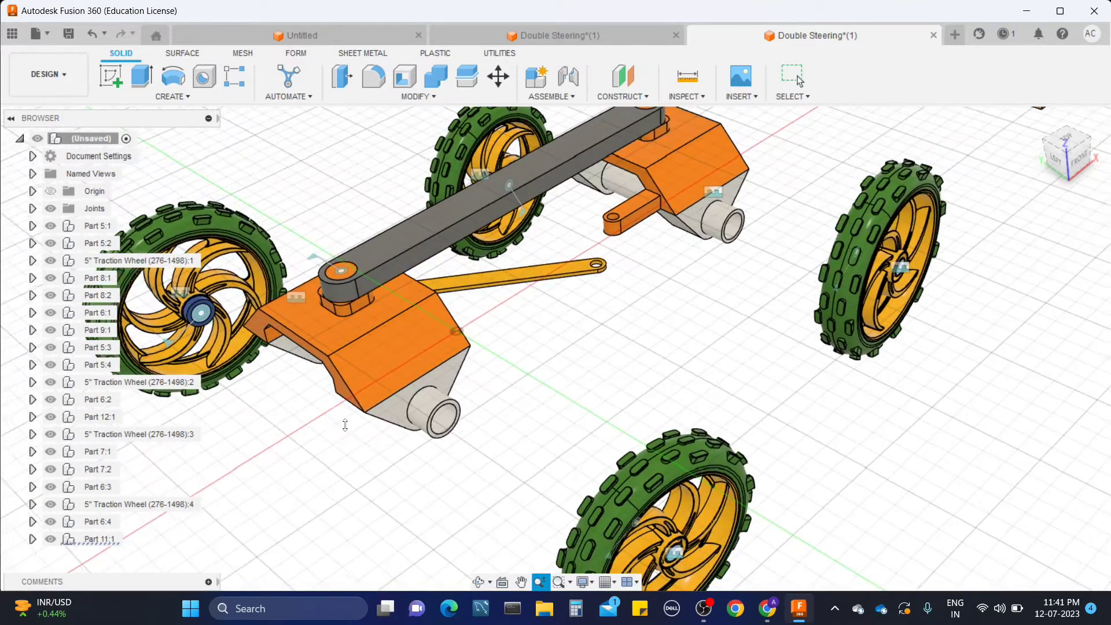
pyautogui.scroll(8, 464, 396)
pyautogui.keyDown('shift'); pyautogui.moveTo(503, 421); pyautogui.dragTo(565, 422, button='middle'); pyautogui.keyUp('shift')
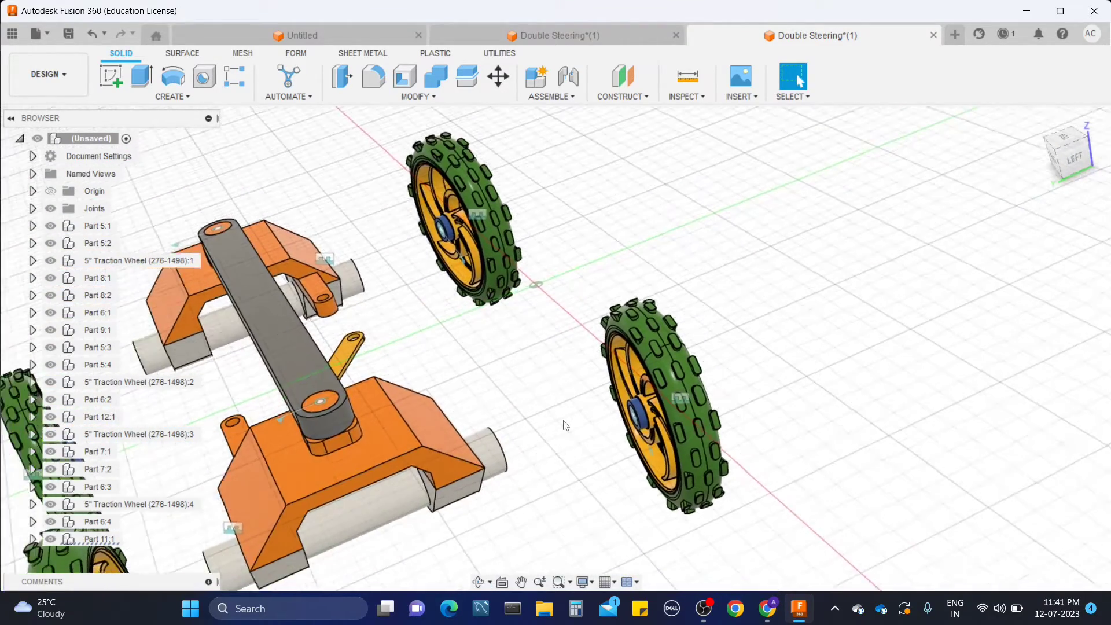
pyautogui.scroll(6, 565, 425)
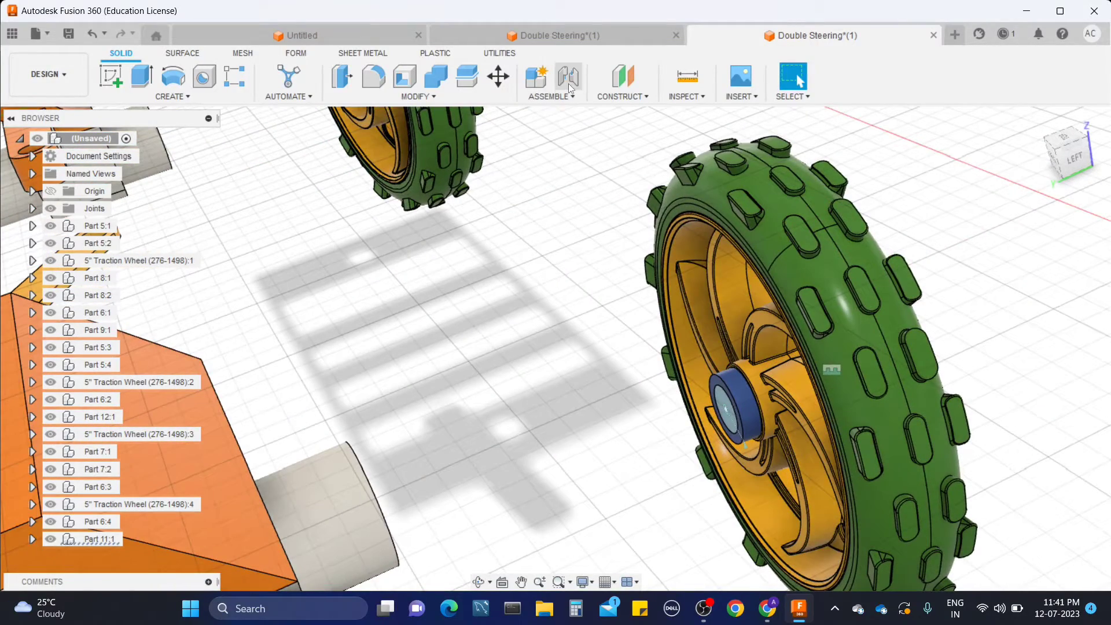
pyautogui.click(569, 85)
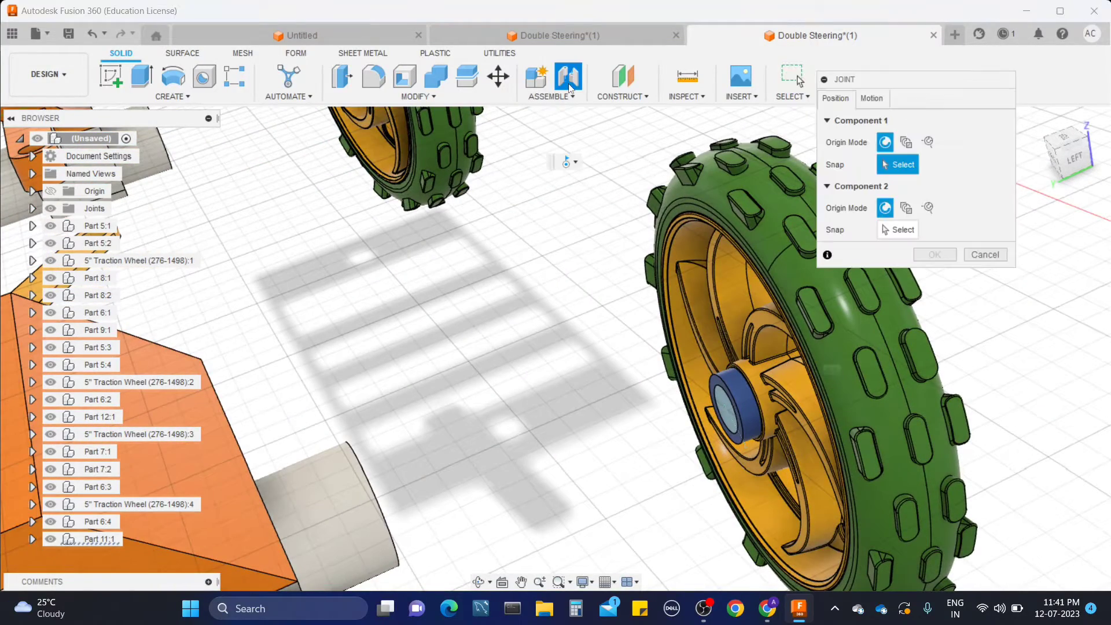
pyautogui.click(732, 396)
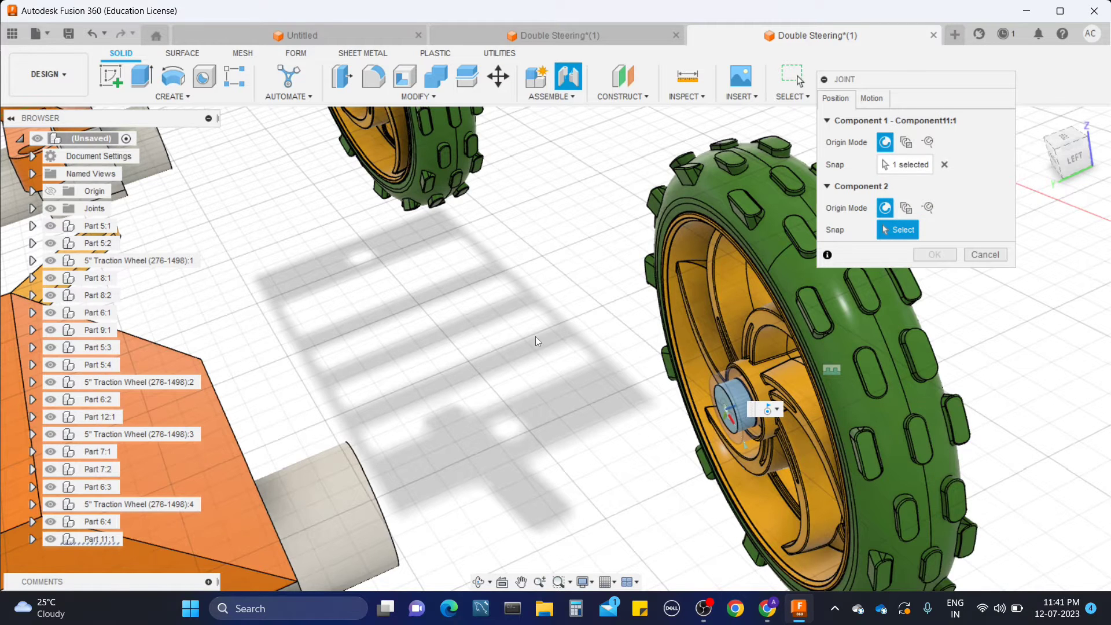
pyautogui.keyDown('shift'); pyautogui.moveTo(535, 336); pyautogui.dragTo(511, 340, button='middle'); pyautogui.keyUp('shift')
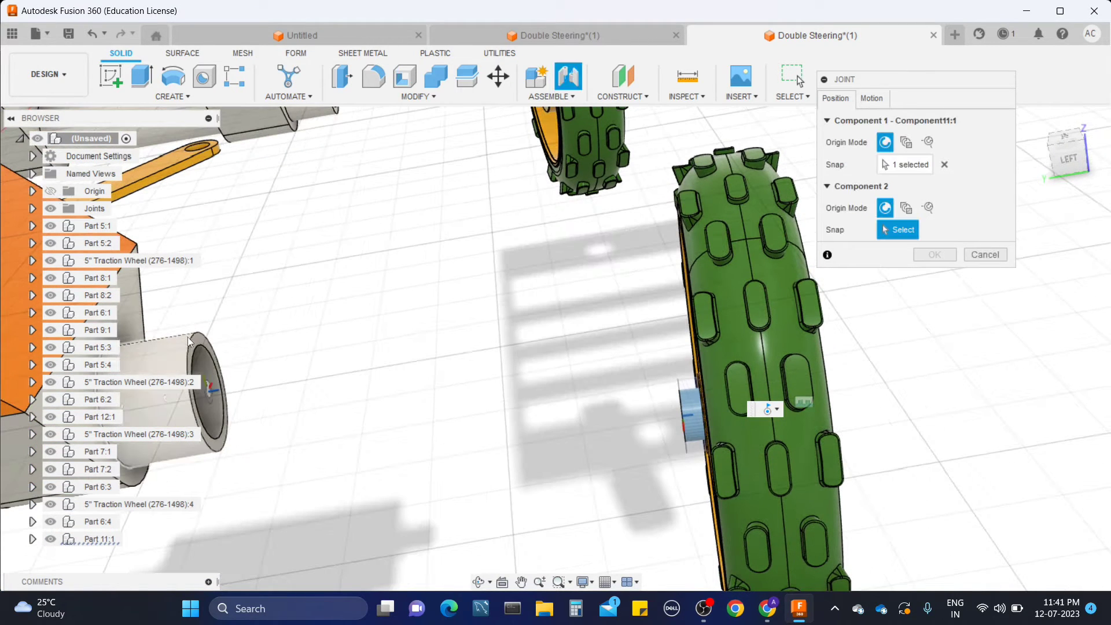
pyautogui.click(188, 338)
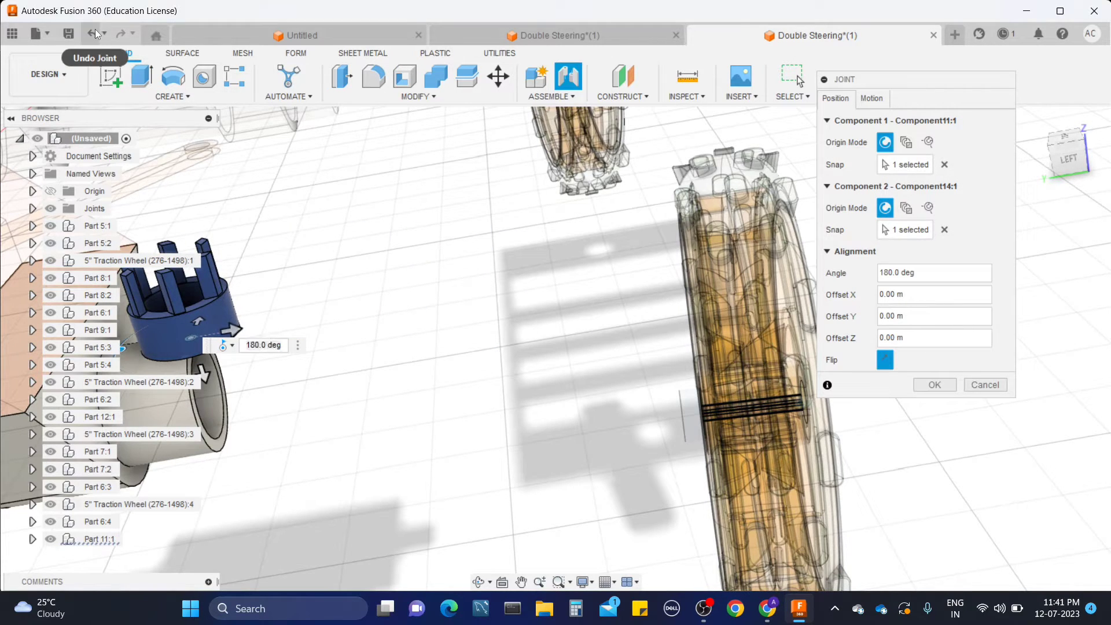
pyautogui.click(95, 30)
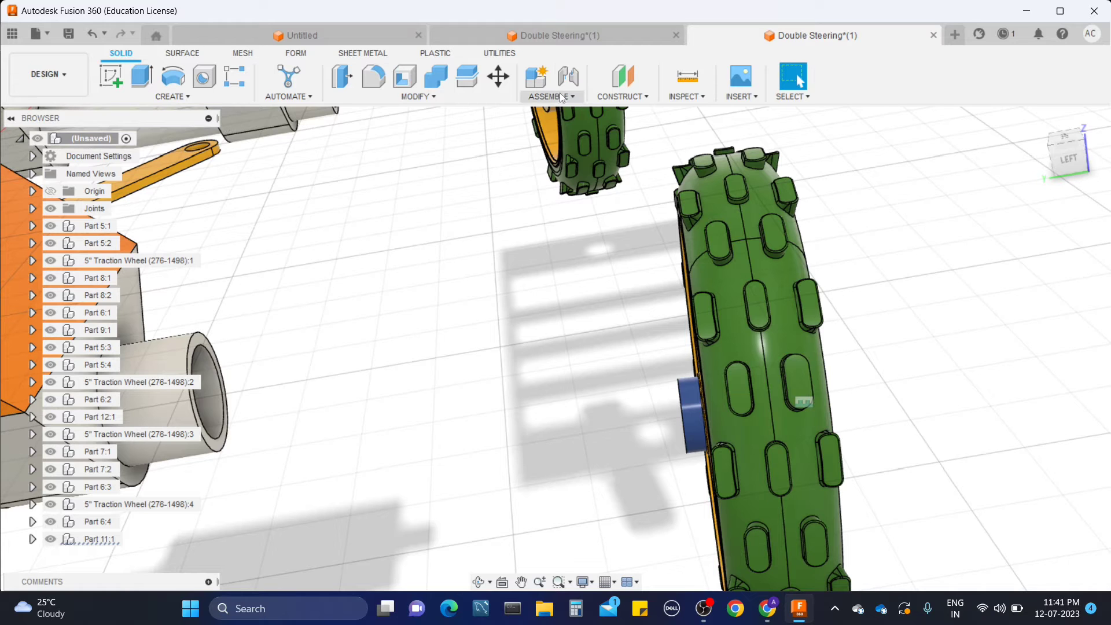
# Step: Start a joint that places the nearer wheel's blue hub end at the centre of the axle housing tube's open end
pyautogui.click(568, 76)
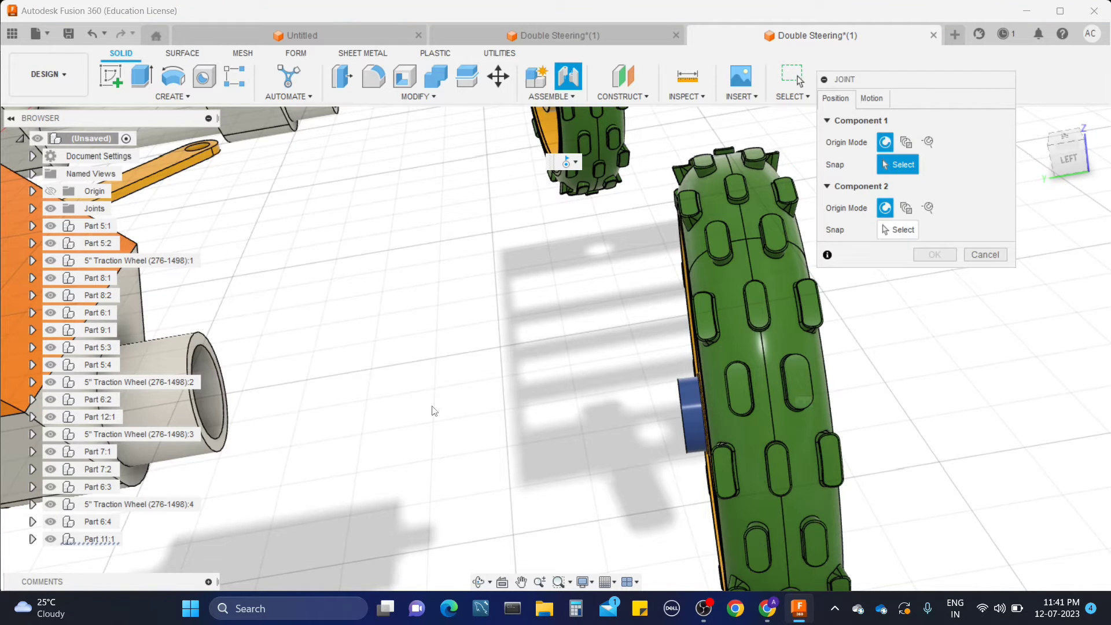
pyautogui.keyDown('shift'); pyautogui.moveTo(434, 410); pyautogui.dragTo(470, 397, button='middle'); pyautogui.keyUp('shift')
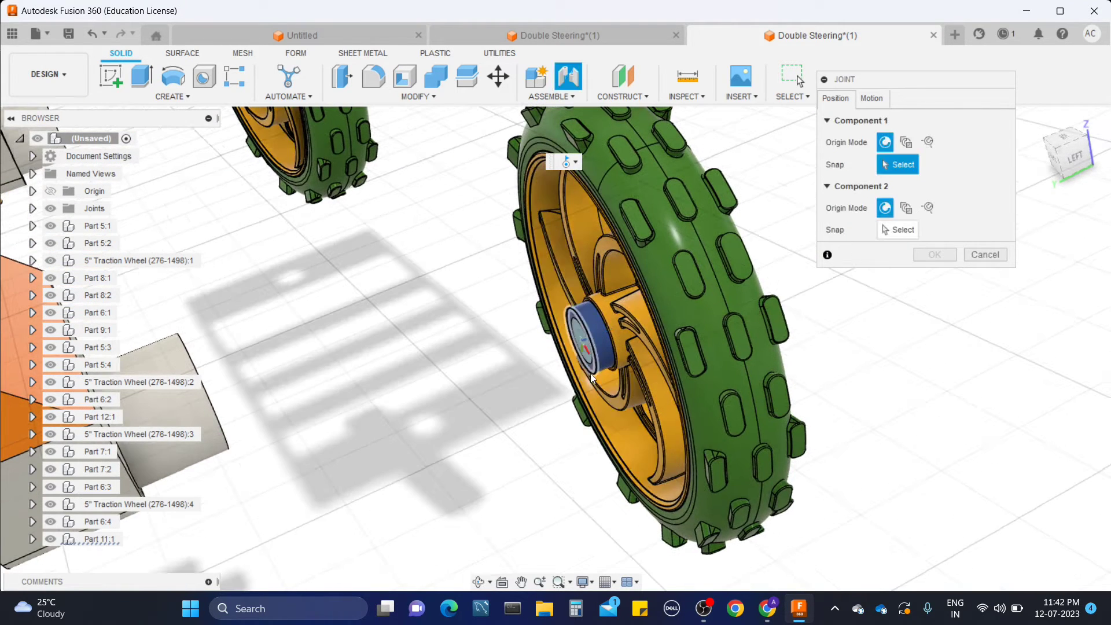
pyautogui.click(590, 373)
pyautogui.keyDown('shift'); pyautogui.moveTo(590, 373); pyautogui.dragTo(430, 435, button='middle'); pyautogui.keyUp('shift')
pyautogui.moveTo(423, 353); pyautogui.dragTo(448, 346, button='middle')
pyautogui.keyDown('shift'); pyautogui.moveTo(222, 313); pyautogui.dragTo(261, 299, button='middle'); pyautogui.keyUp('shift')
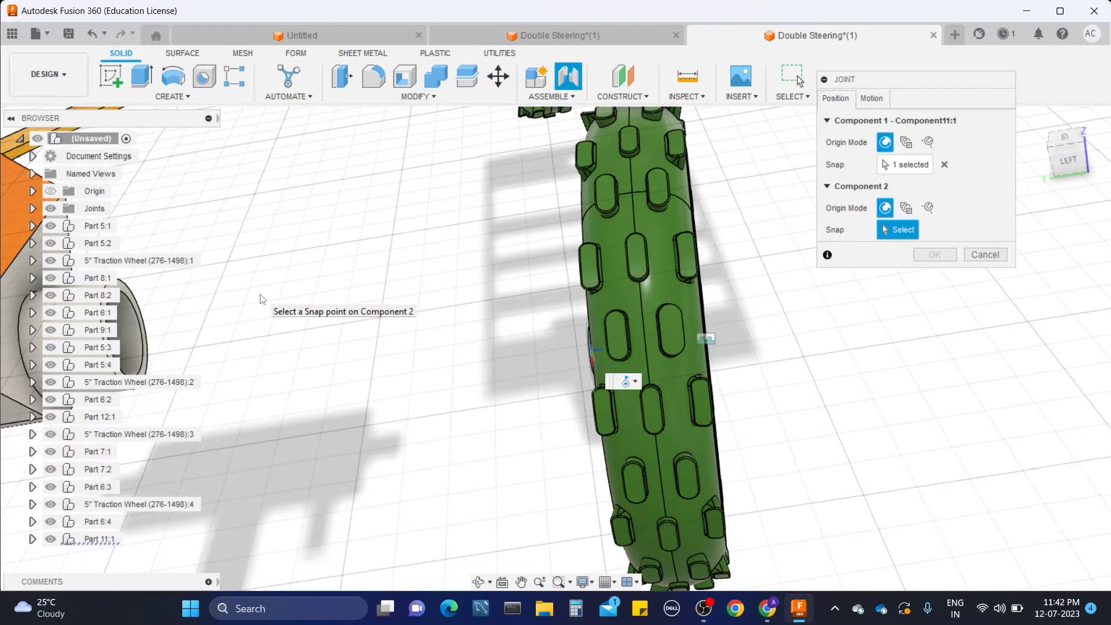
pyautogui.scroll(5, 261, 299)
pyautogui.scroll(-4, 261, 299)
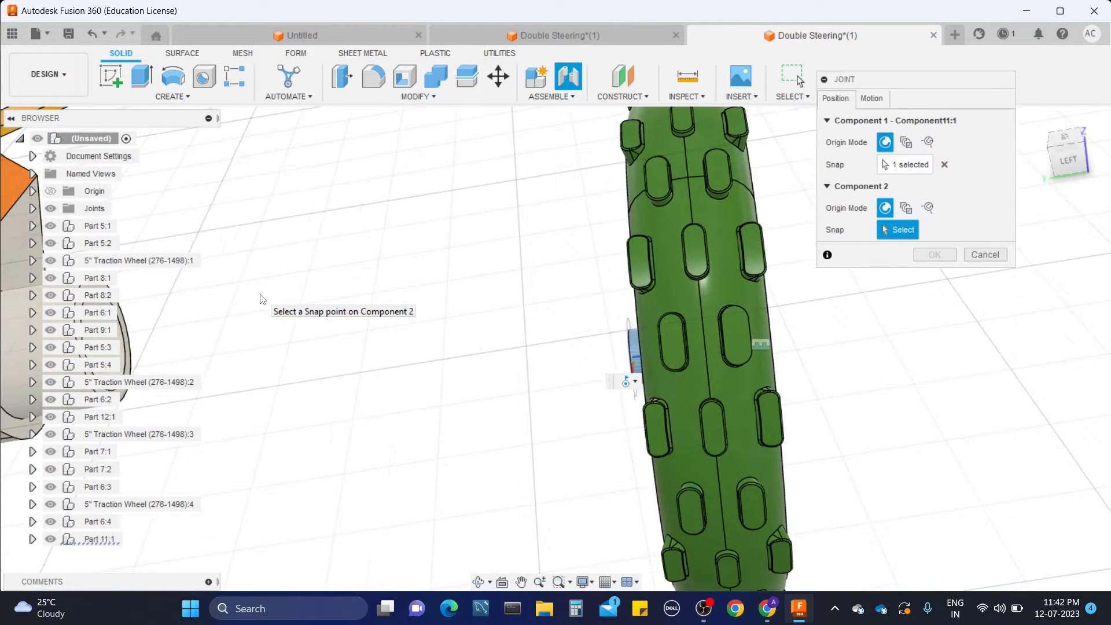
pyautogui.moveTo(261, 299); pyautogui.dragTo(394, 379, button='middle')
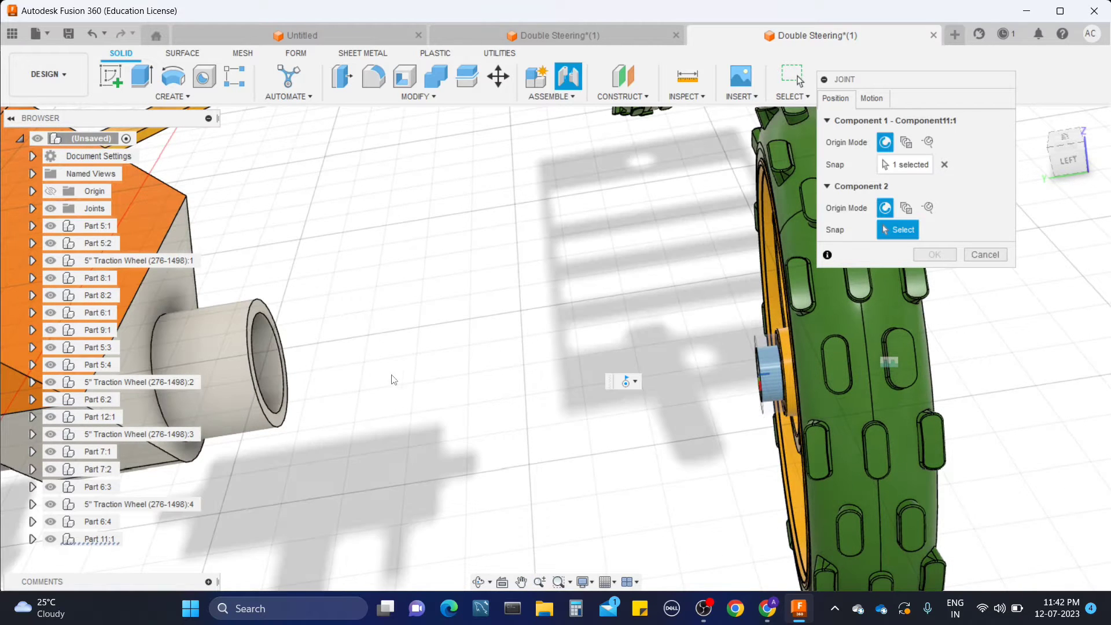
pyautogui.click(274, 411)
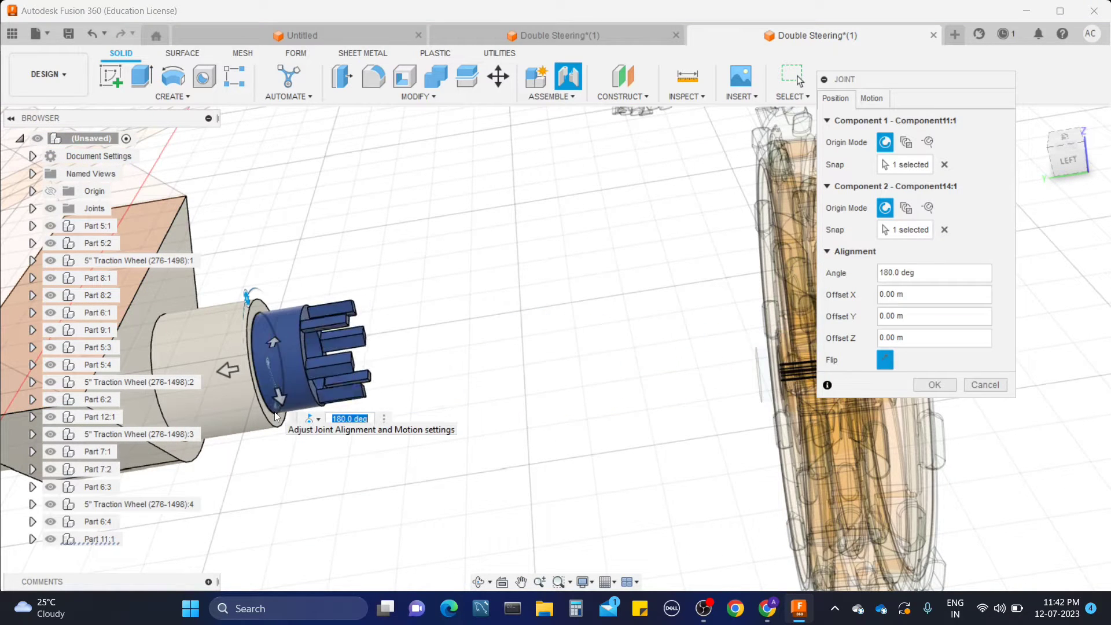
# Step: Set the motion type of the wheel-hub-to-axle-tube joint to Rigid
pyautogui.click(885, 98)
pyautogui.click(920, 120)
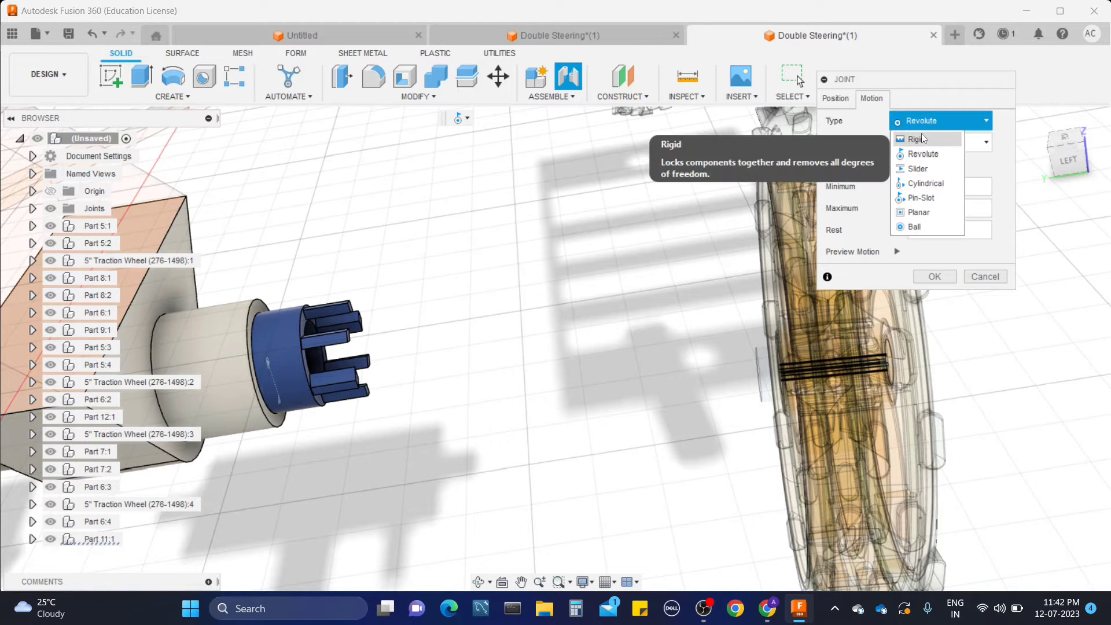
pyautogui.click(921, 132)
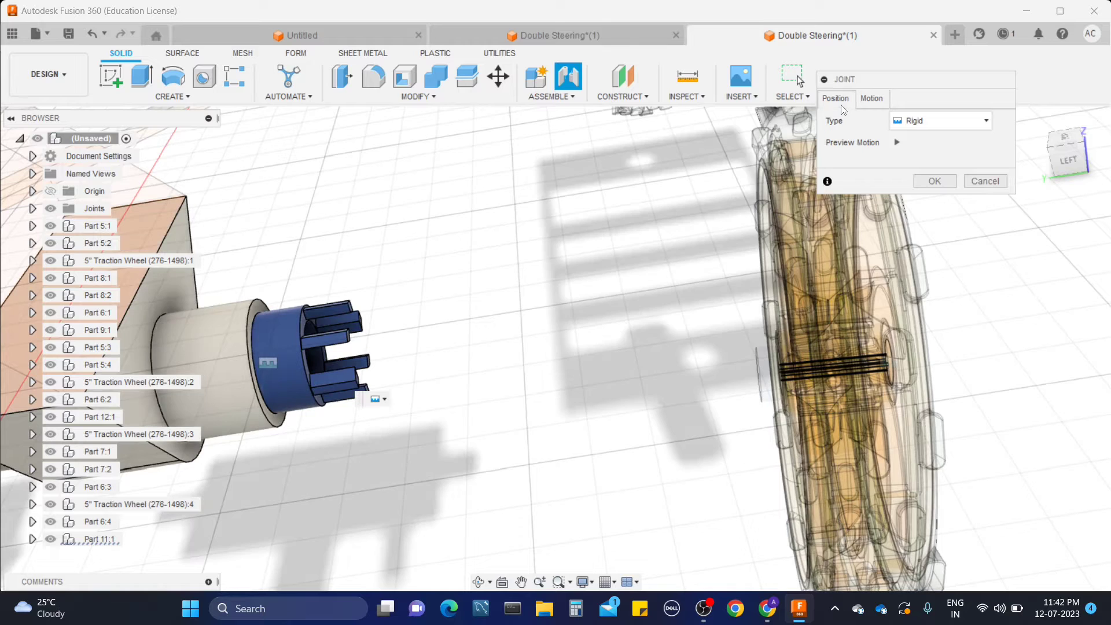
# Step: Set the hub joint's Z offset to .18 in, keep the Y offset at 0, and create the joint
pyautogui.click(835, 98)
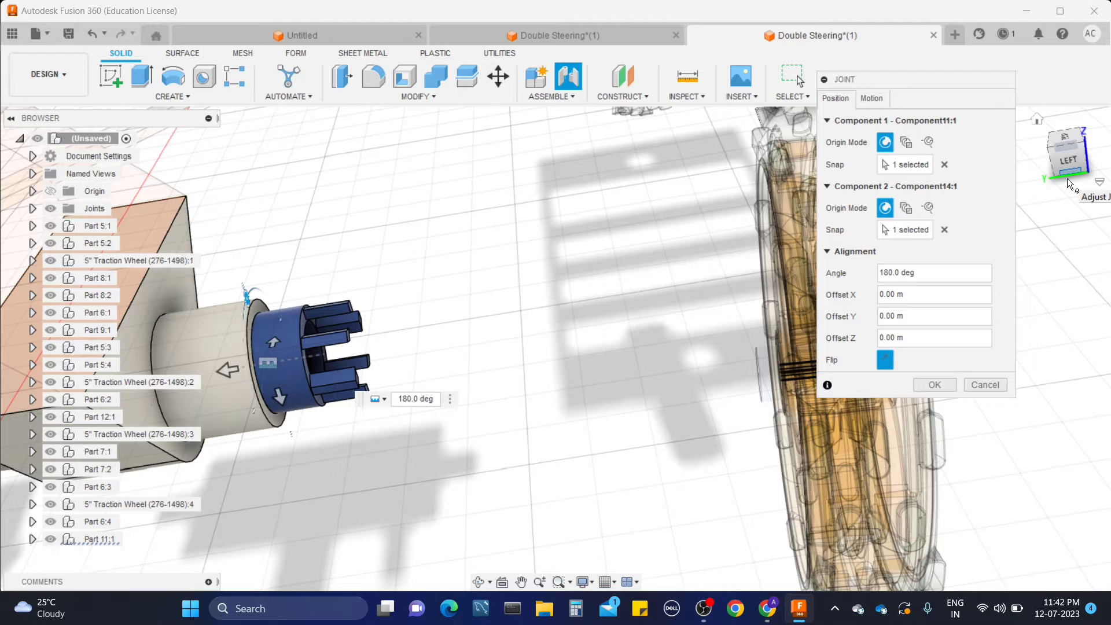
pyautogui.click(924, 316)
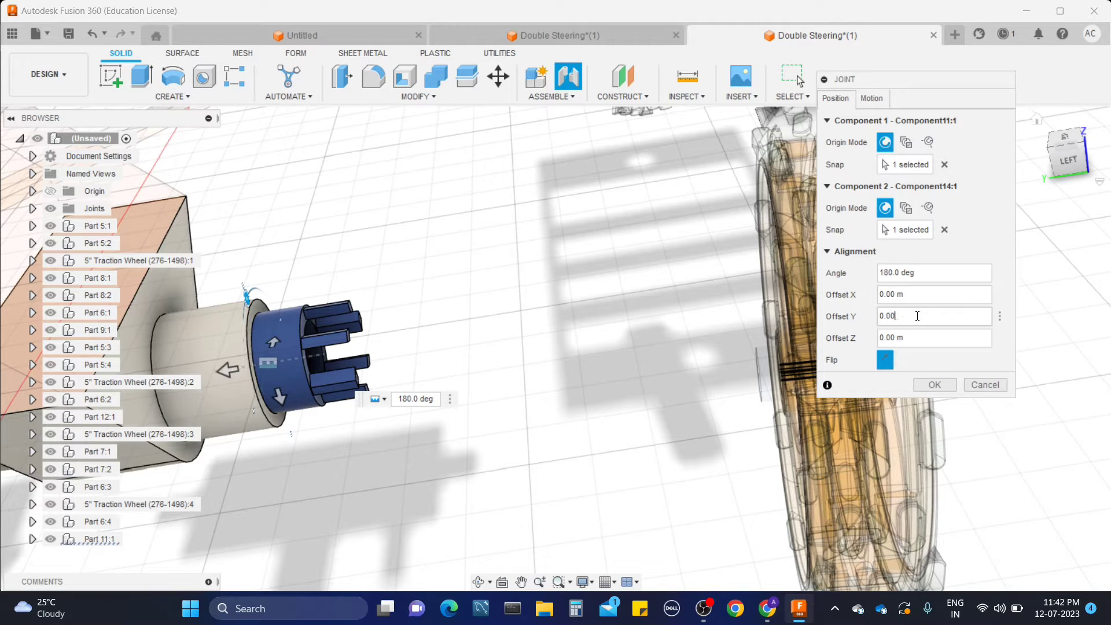
pyautogui.write('.18')
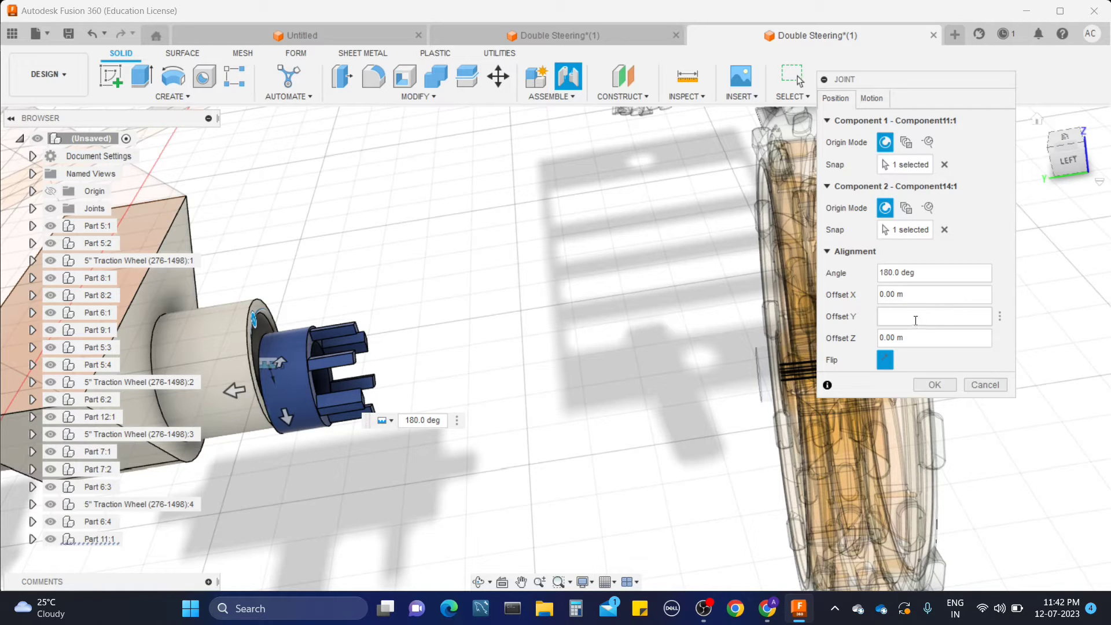
pyautogui.click(914, 335)
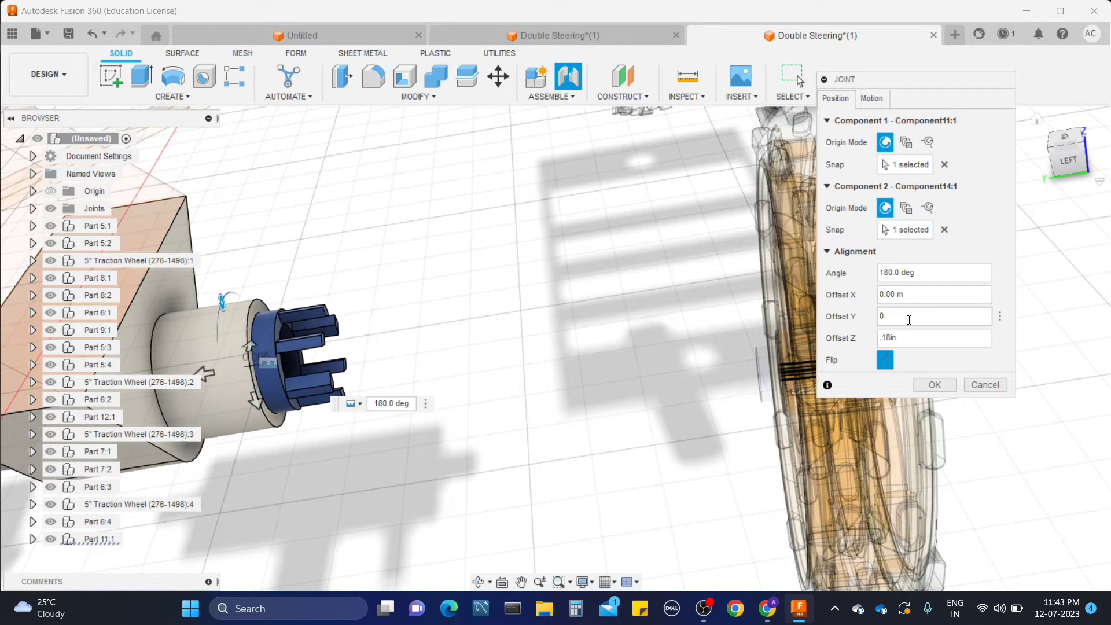
pyautogui.click(934, 384)
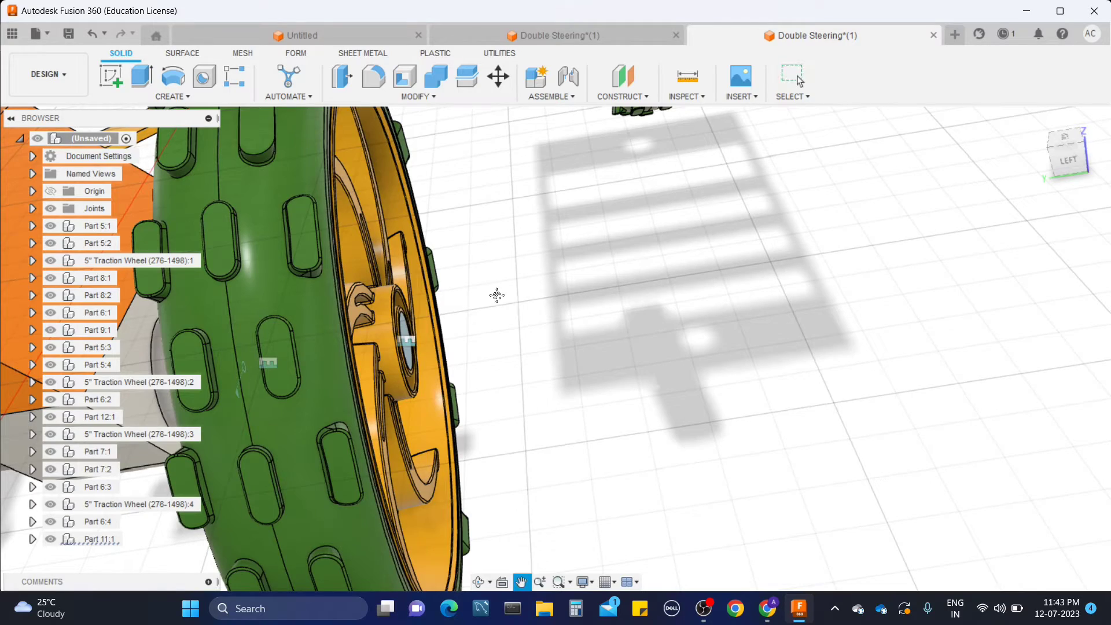
# Step: Rigidly join the same axle housing's opposite tube end to the next wheel's blue hub with a Z offset of .18 in
pyautogui.keyDown('shift'); pyautogui.moveTo(495, 295); pyautogui.dragTo(706, 330, button='middle'); pyautogui.keyUp('shift')
pyautogui.scroll(-10, 547, 383)
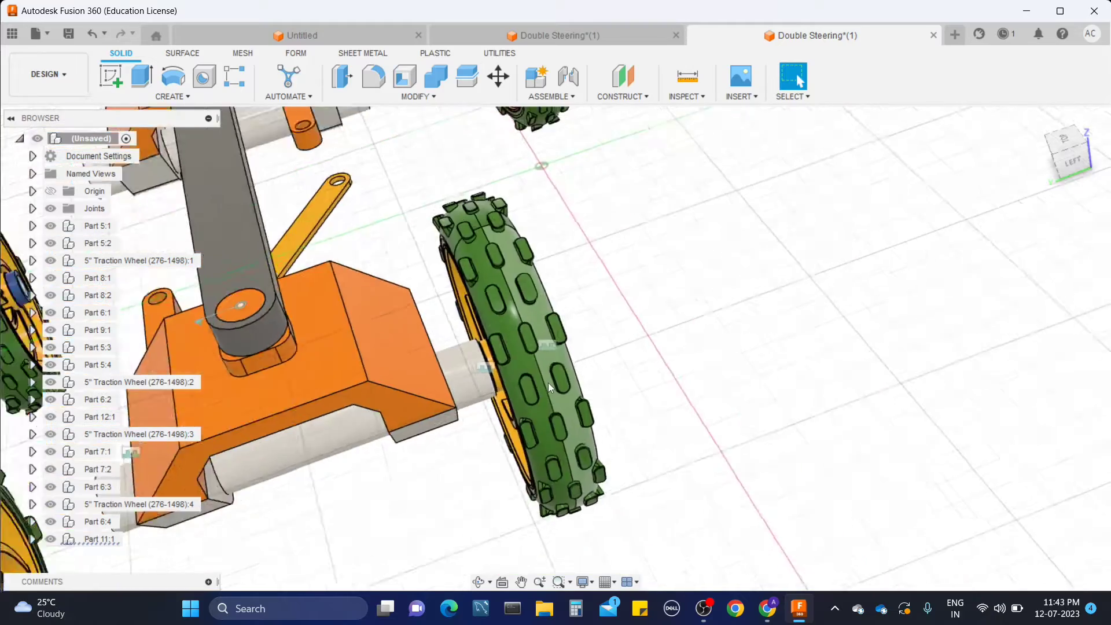
pyautogui.moveTo(382, 448); pyautogui.dragTo(739, 355, button='middle')
pyautogui.scroll(3, 511, 403)
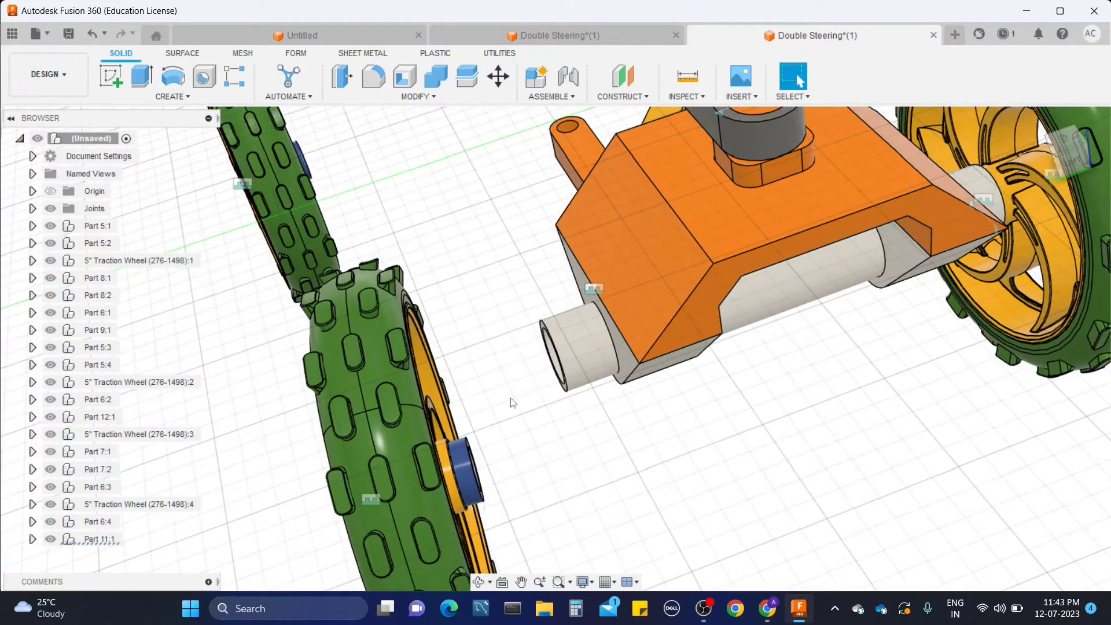
pyautogui.click(564, 80)
pyautogui.scroll(2, 557, 404)
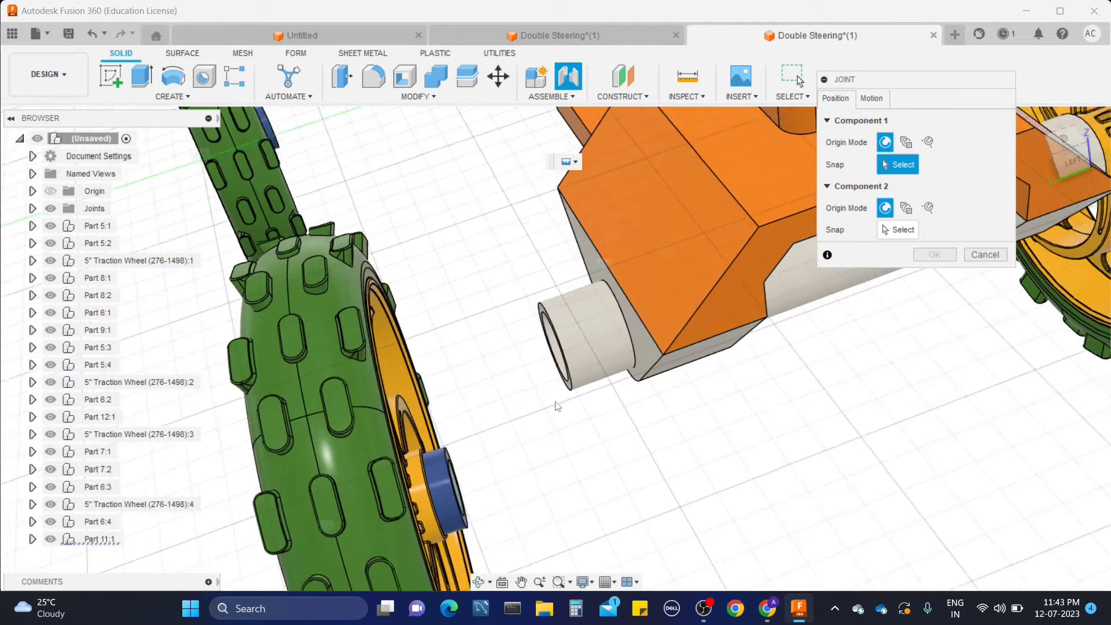
pyautogui.click(569, 392)
pyautogui.keyDown('shift'); pyautogui.moveTo(529, 474); pyautogui.dragTo(485, 469, button='middle'); pyautogui.keyUp('shift')
pyautogui.click(454, 523)
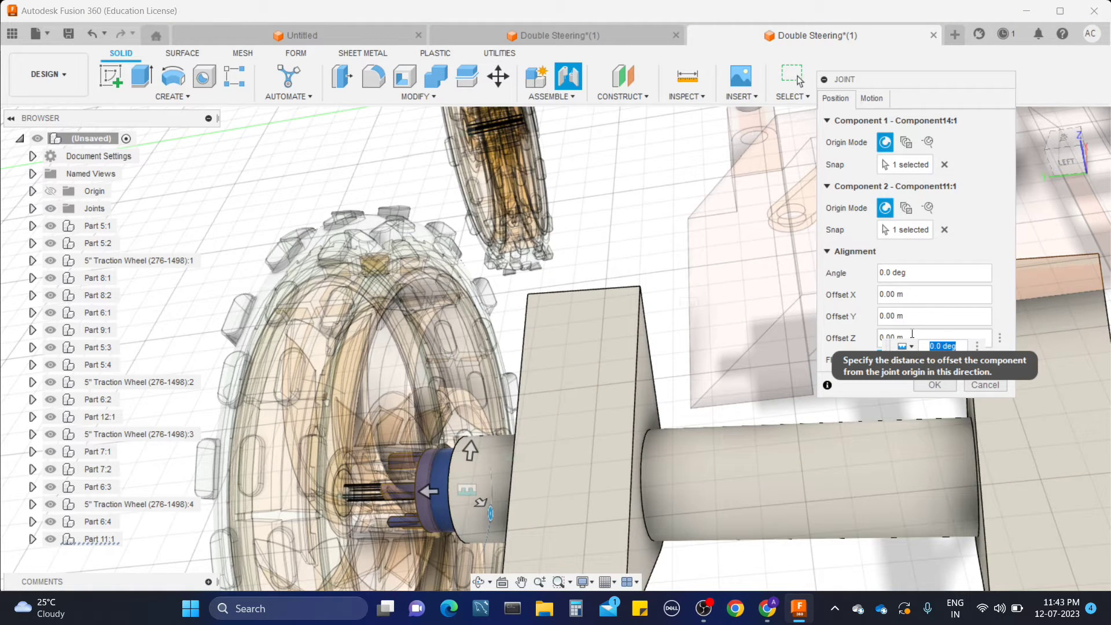
pyautogui.click(925, 333)
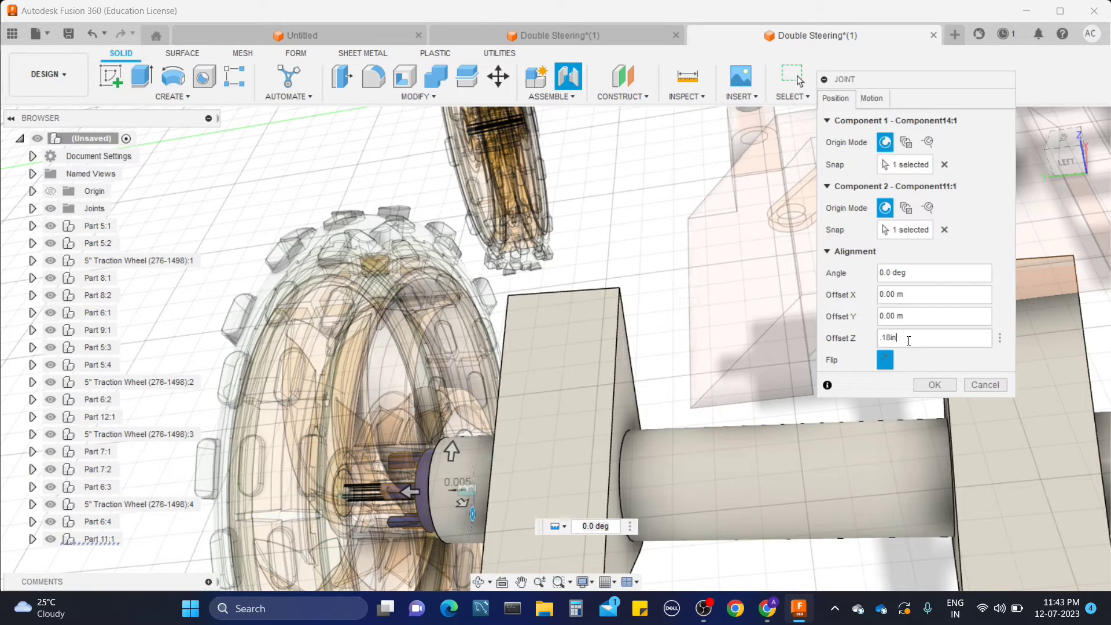
pyautogui.click(924, 389)
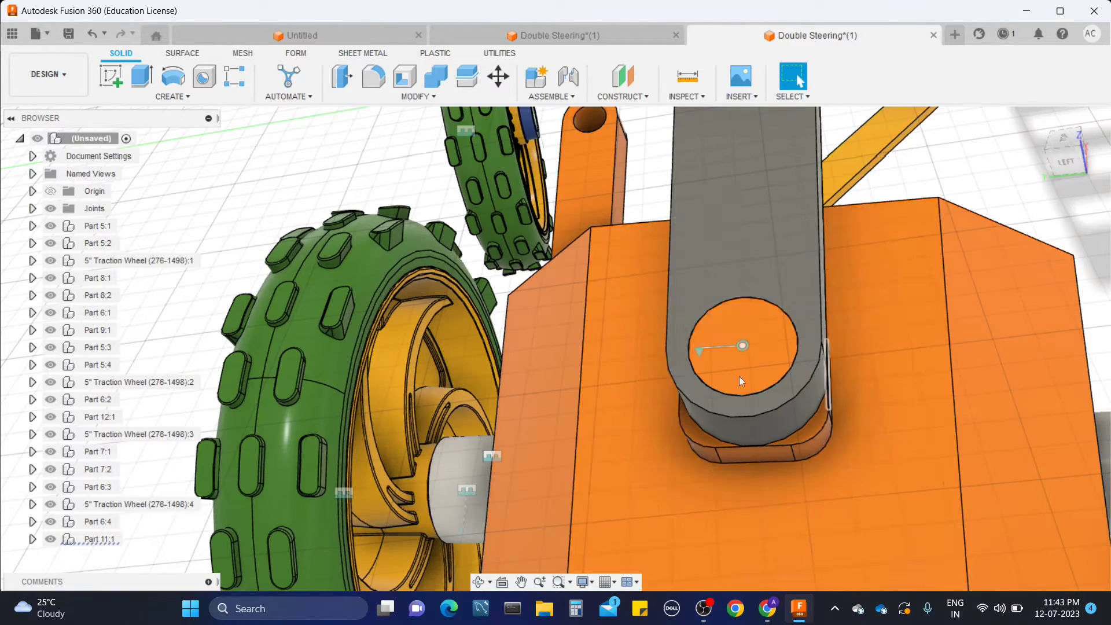
# Step: Rigidly join the next wheel's blue hub to the open end of the other axle housing's tube with a Z offset of .18 in
pyautogui.keyDown('shift'); pyautogui.moveTo(540, 328); pyautogui.dragTo(609, 320, button='middle'); pyautogui.keyUp('shift')
pyautogui.scroll(-6, 608, 320)
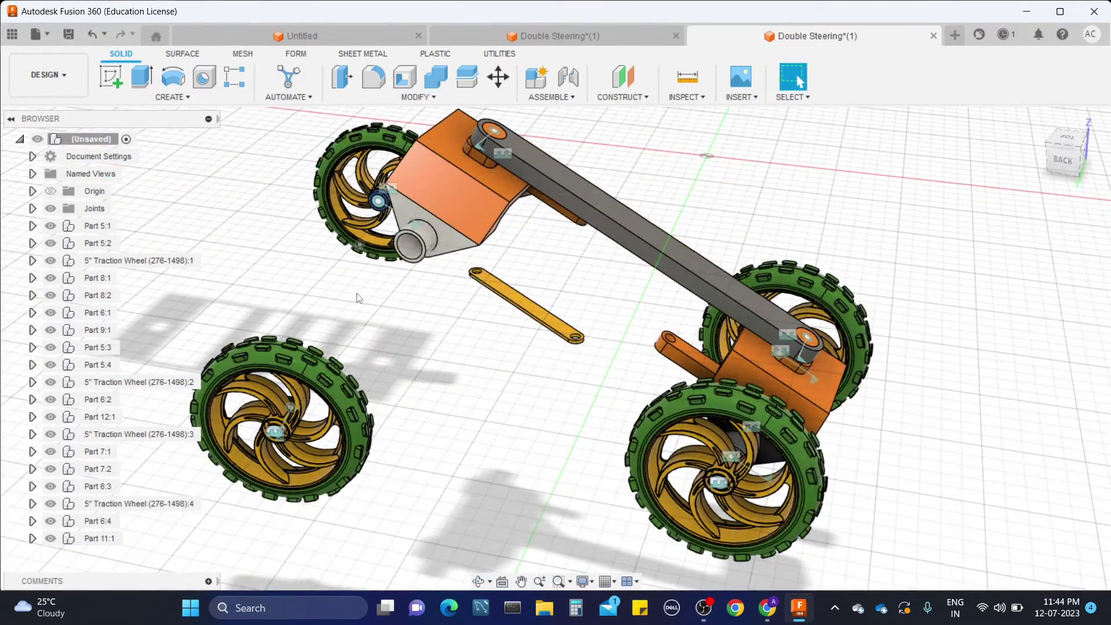
pyautogui.scroll(-3, 382, 342)
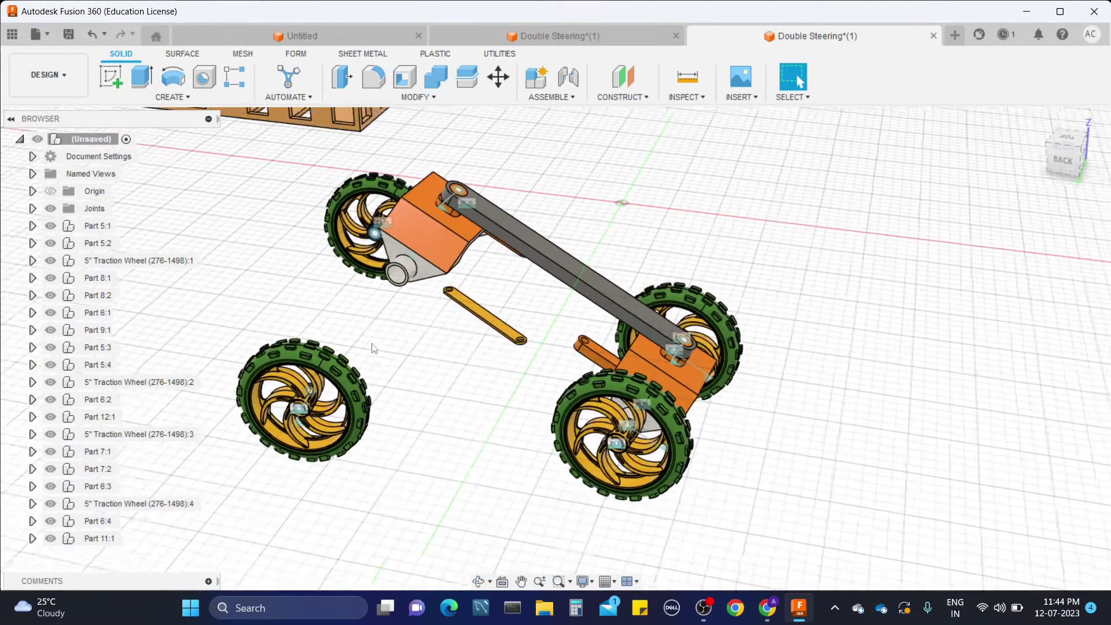
pyautogui.scroll(-2, 384, 339)
pyautogui.scroll(8, 384, 340)
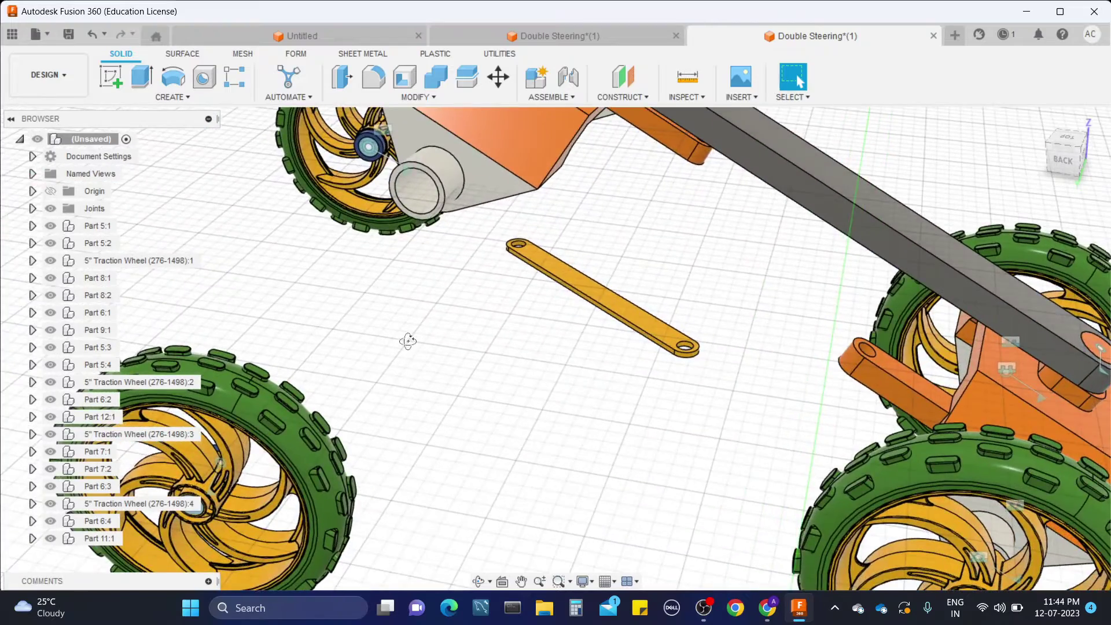
pyautogui.keyDown('shift'); pyautogui.moveTo(407, 340); pyautogui.dragTo(295, 338, button='middle'); pyautogui.keyUp('shift')
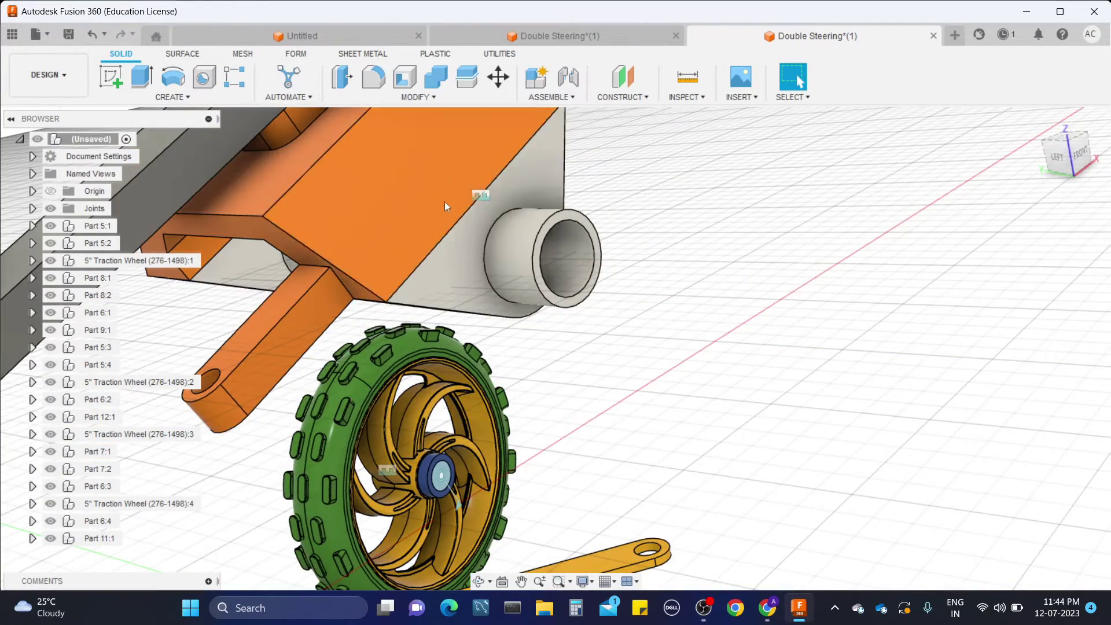
pyautogui.click(564, 79)
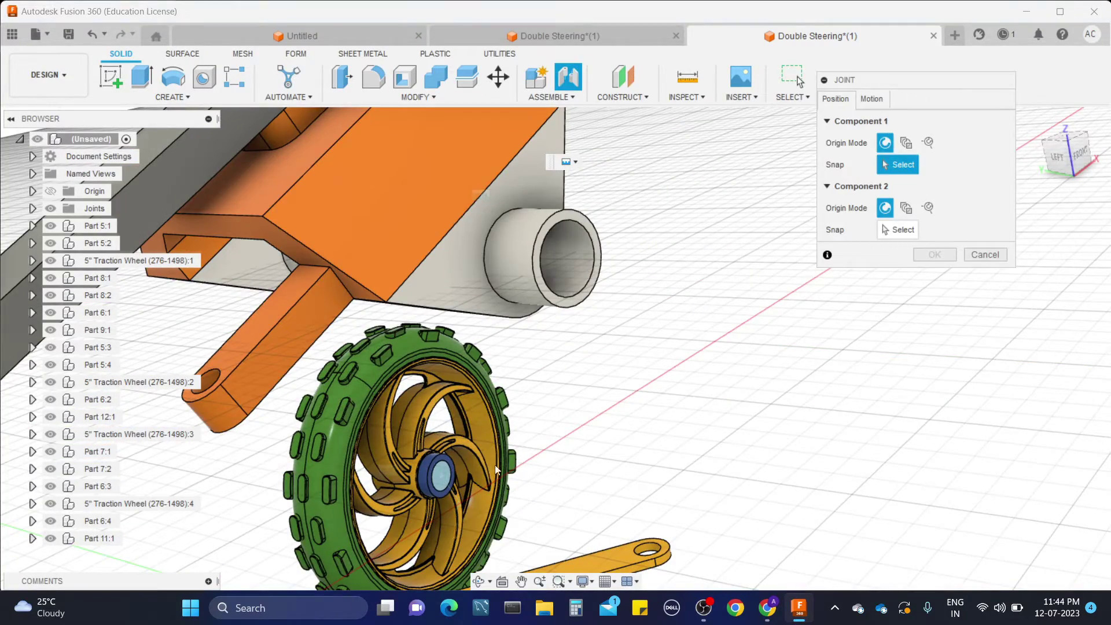
pyautogui.click(439, 497)
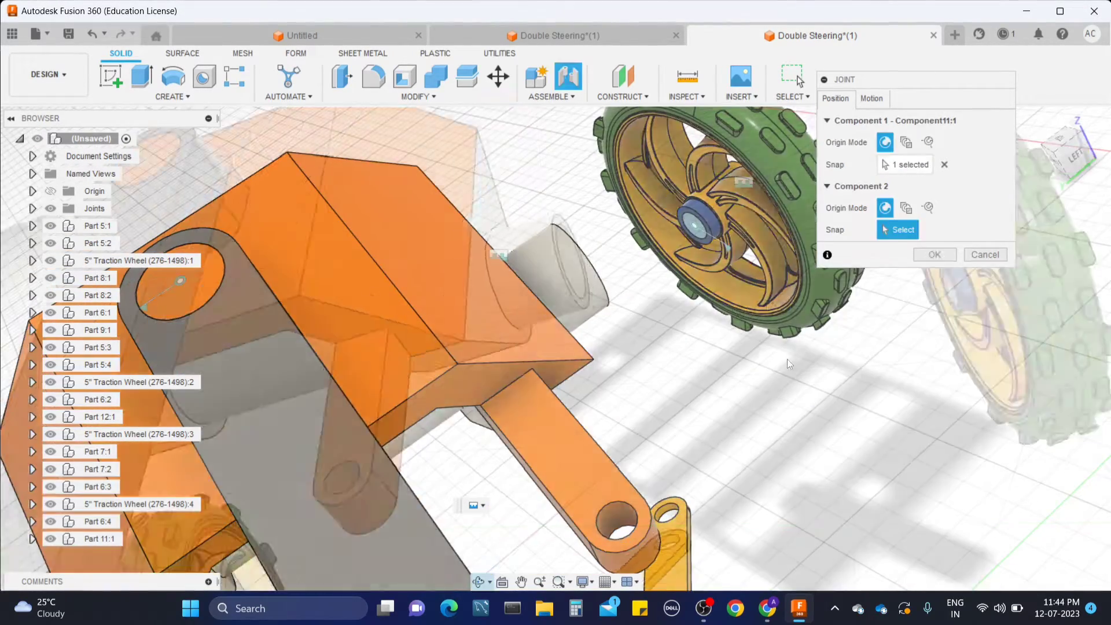
pyautogui.moveTo(709, 404); pyautogui.dragTo(305, 433, button='middle')
pyautogui.click(279, 438)
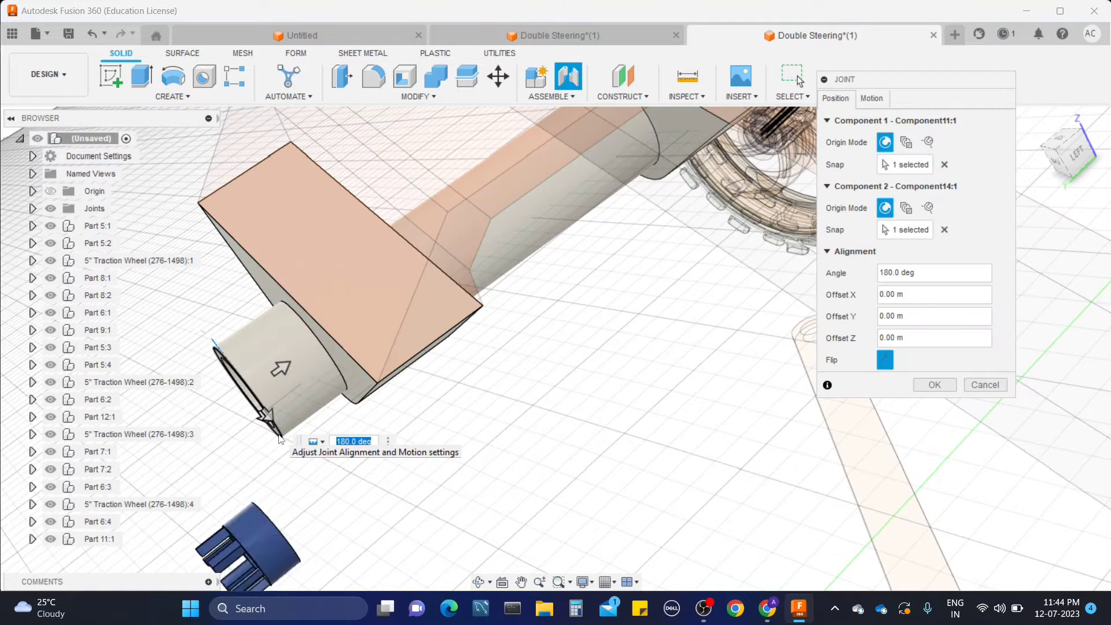
pyautogui.click(885, 337)
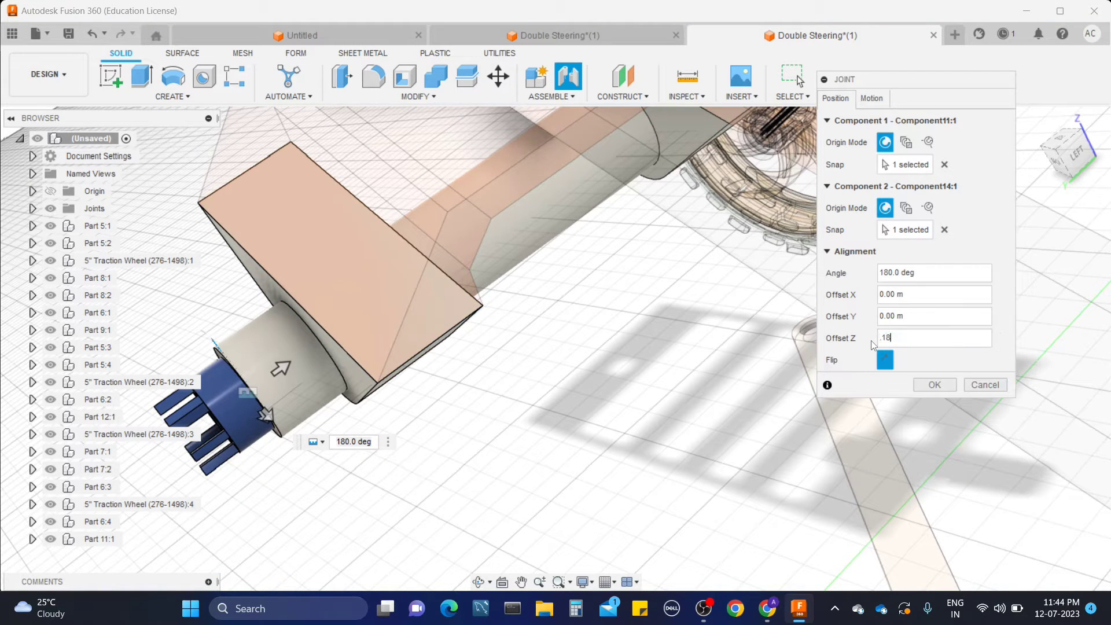
pyautogui.press('Return')
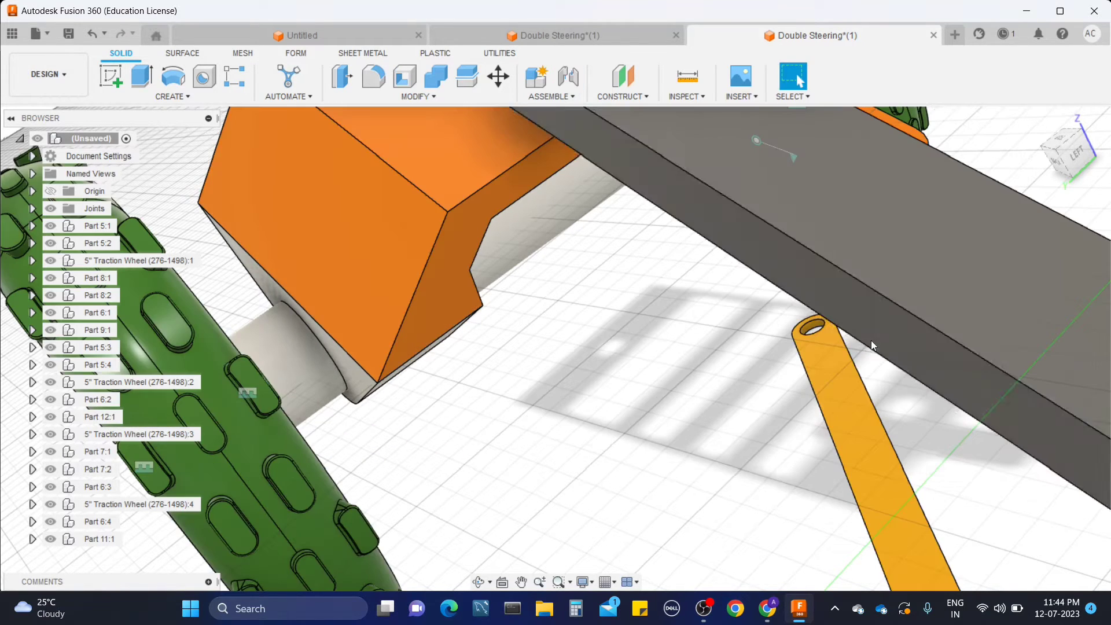
# Step: Rigidly join the last wheel's blue hub to the same axle housing's opposite tube end with a Z offset of .005 m
pyautogui.keyDown('shift'); pyautogui.moveTo(870, 340); pyautogui.dragTo(697, 528, button='middle'); pyautogui.keyUp('shift')
pyautogui.moveTo(593, 395); pyautogui.dragTo(641, 472, button='middle')
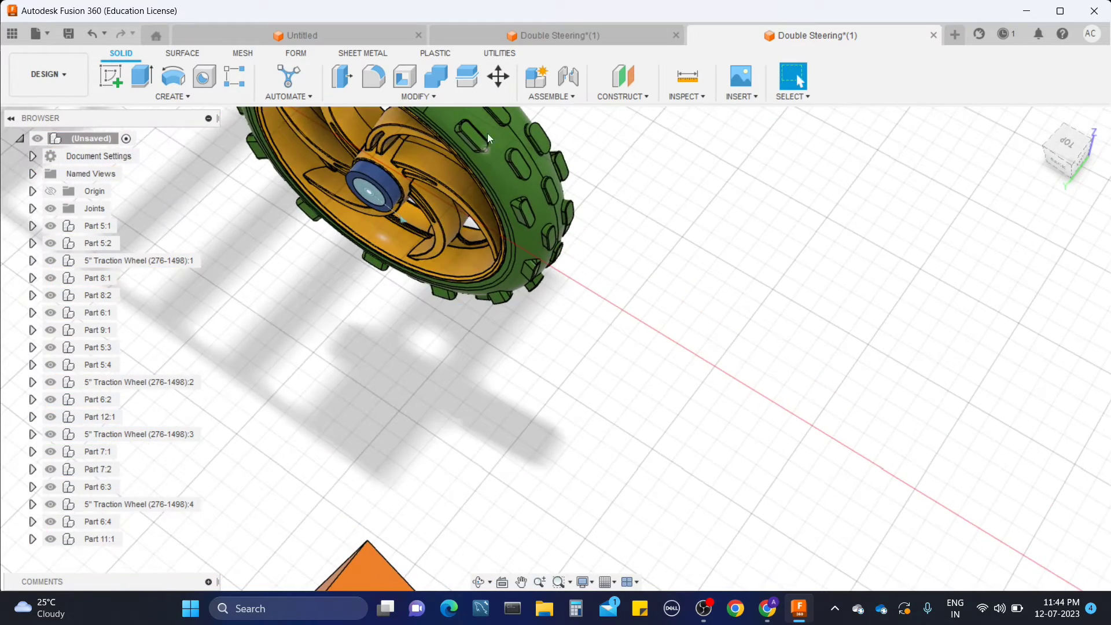
pyautogui.click(578, 86)
pyautogui.click(390, 207)
pyautogui.keyDown('shift'); pyautogui.moveTo(390, 207); pyautogui.dragTo(347, 504, button='middle'); pyautogui.keyUp('shift')
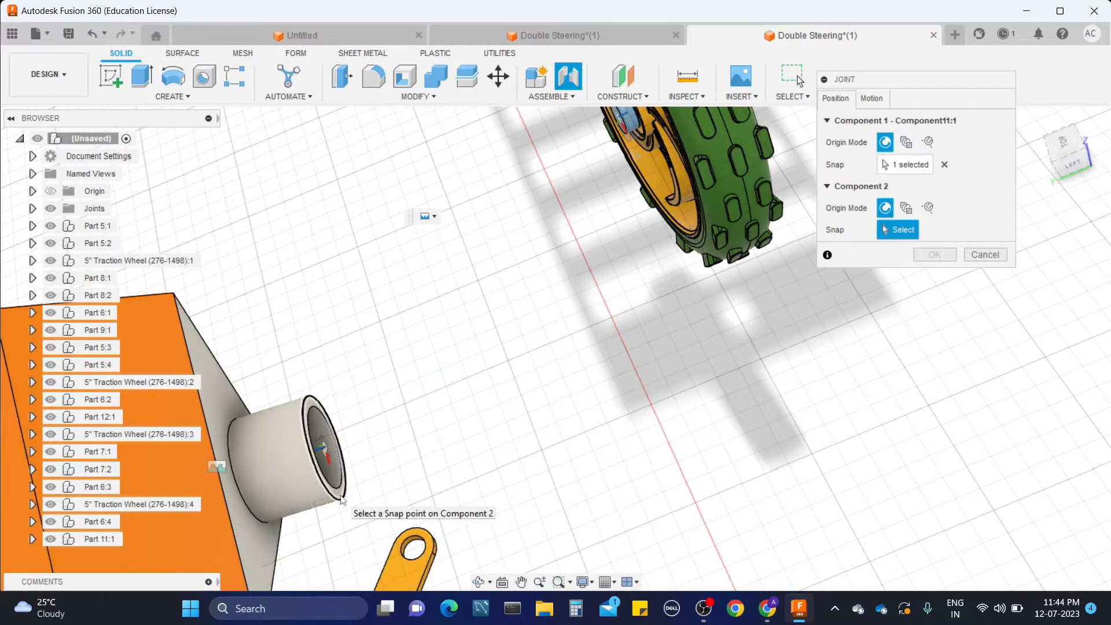
pyautogui.click(300, 441)
pyautogui.click(879, 334)
pyautogui.write('.')
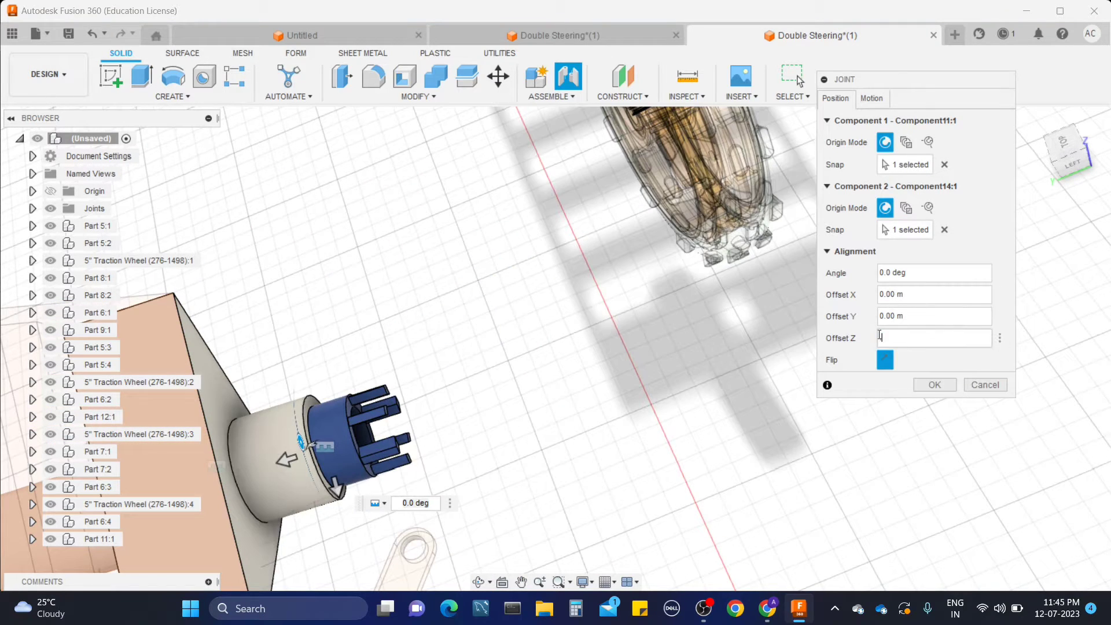
pyautogui.write('005')
pyautogui.press('Return')
# Step: Examine the four-wheeled cart, the loose yellow link and the slatted bodies from several angles
pyautogui.scroll(-5, 823, 359)
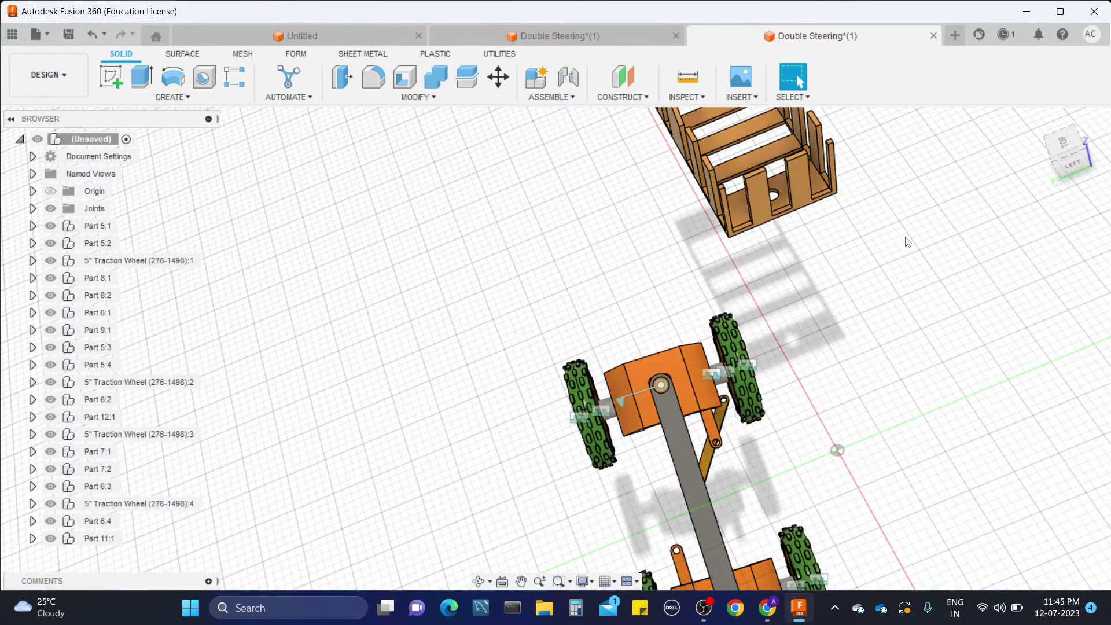
pyautogui.keyDown('shift'); pyautogui.moveTo(817, 350); pyautogui.dragTo(877, 283, button='middle'); pyautogui.keyUp('shift')
pyautogui.scroll(3, 871, 307)
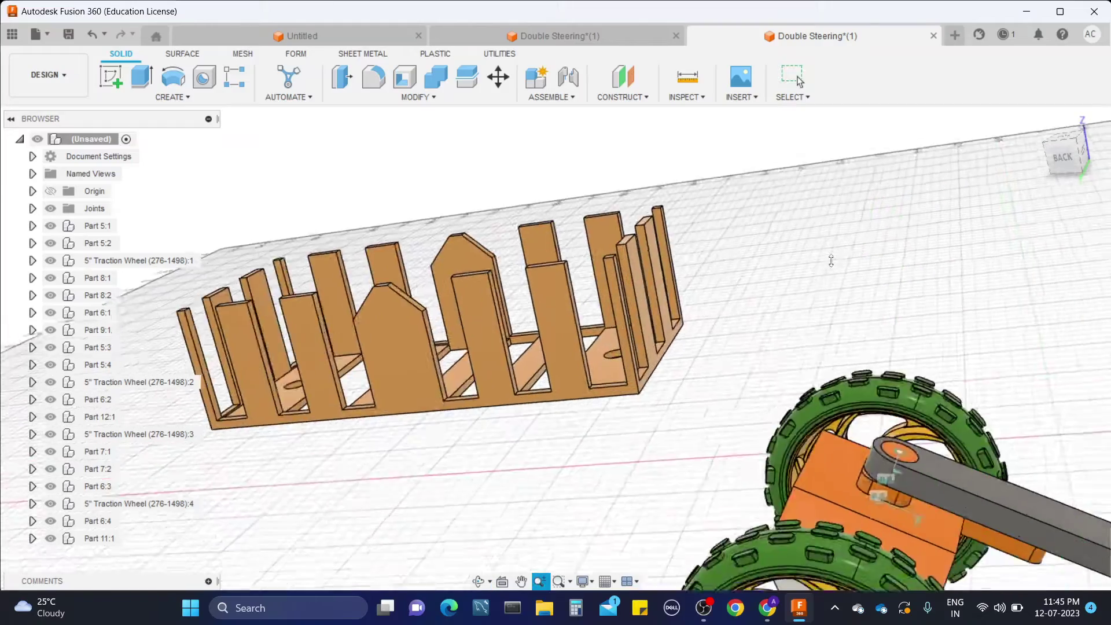
pyautogui.scroll(-4, 879, 321)
pyautogui.keyDown('shift'); pyautogui.moveTo(900, 322); pyautogui.dragTo(821, 301, button='middle'); pyautogui.keyUp('shift')
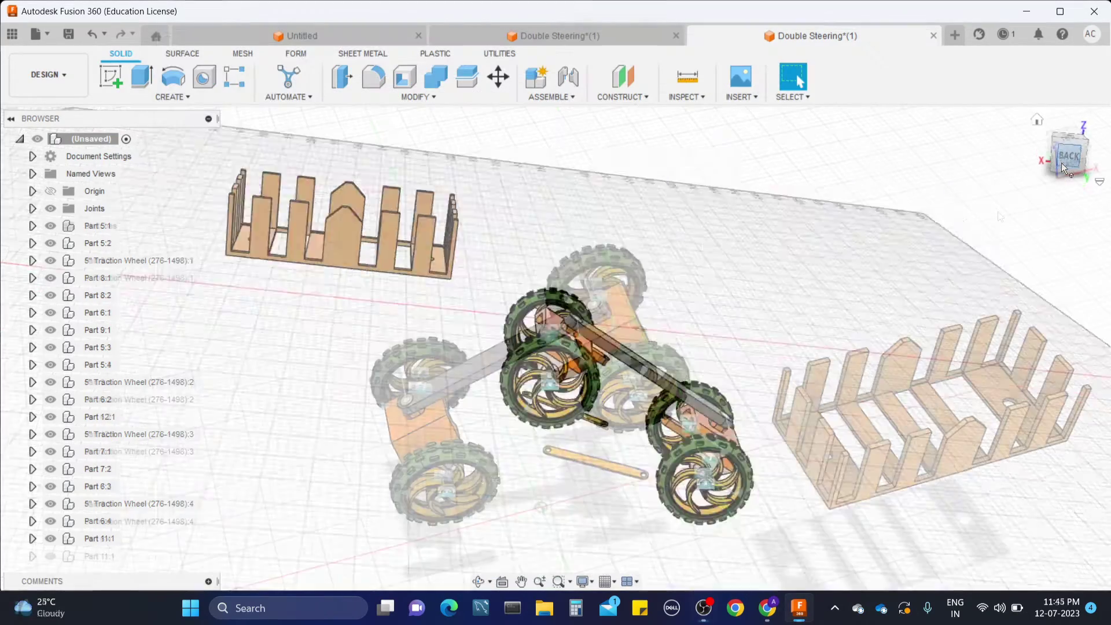
pyautogui.keyDown('shift'); pyautogui.moveTo(530, 471); pyautogui.dragTo(567, 402, button='middle'); pyautogui.keyUp('shift')
pyautogui.scroll(1, 574, 410)
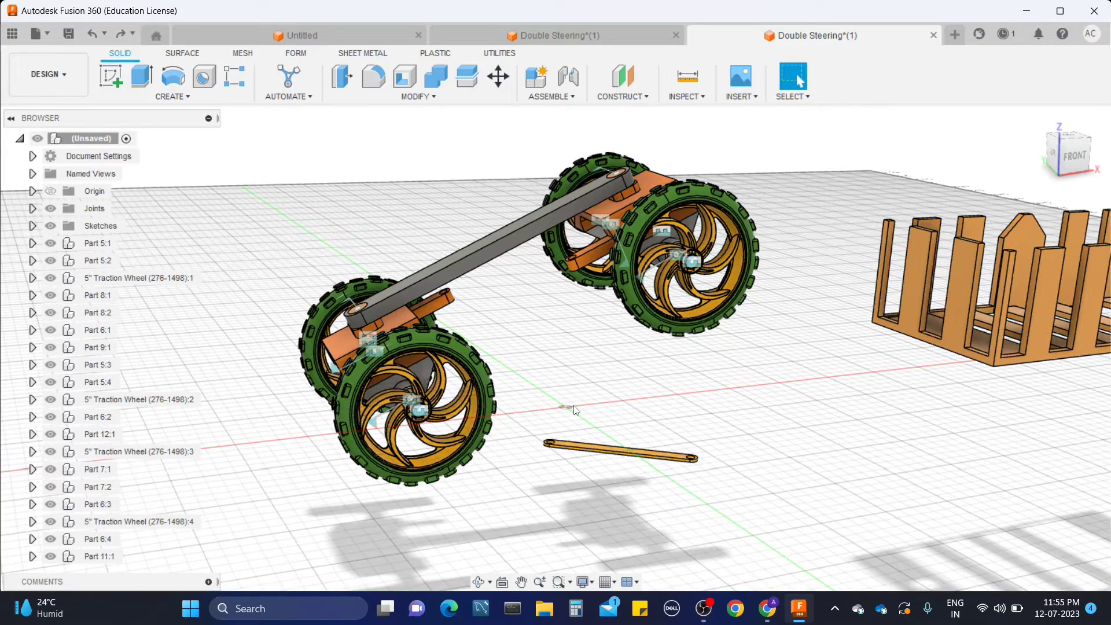
pyautogui.keyDown('shift'); pyautogui.moveTo(576, 409); pyautogui.dragTo(557, 282, button='middle'); pyautogui.keyUp('shift')
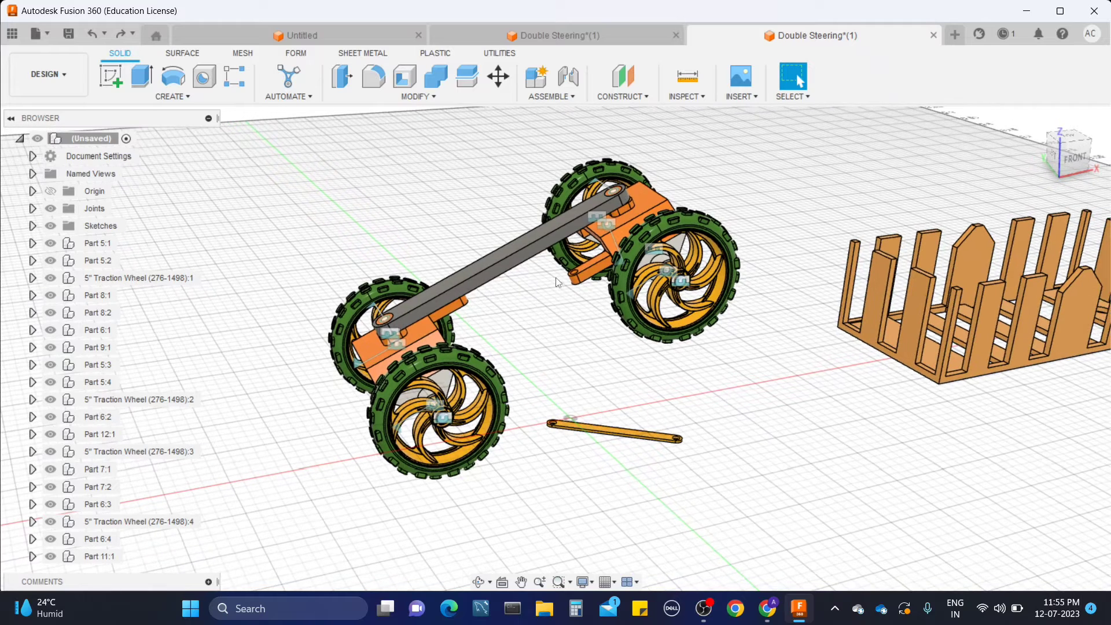
# Step: Start a component move and select the whole cart, including its wheels, axle housings, grey connecting bar and loose yellow link
pyautogui.click(498, 77)
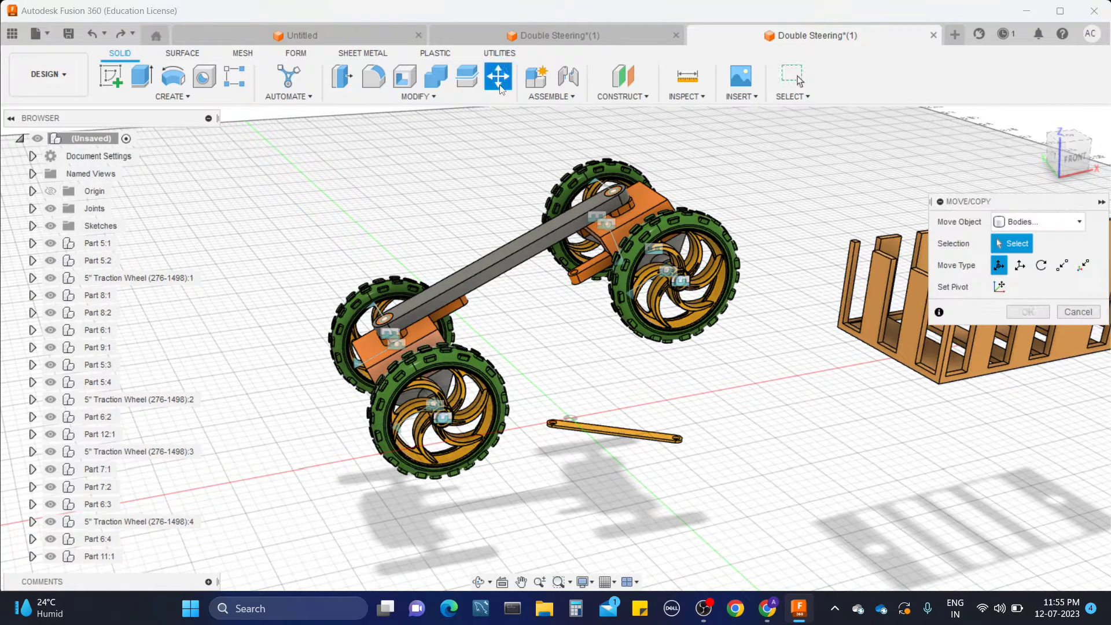
pyautogui.click(1080, 222)
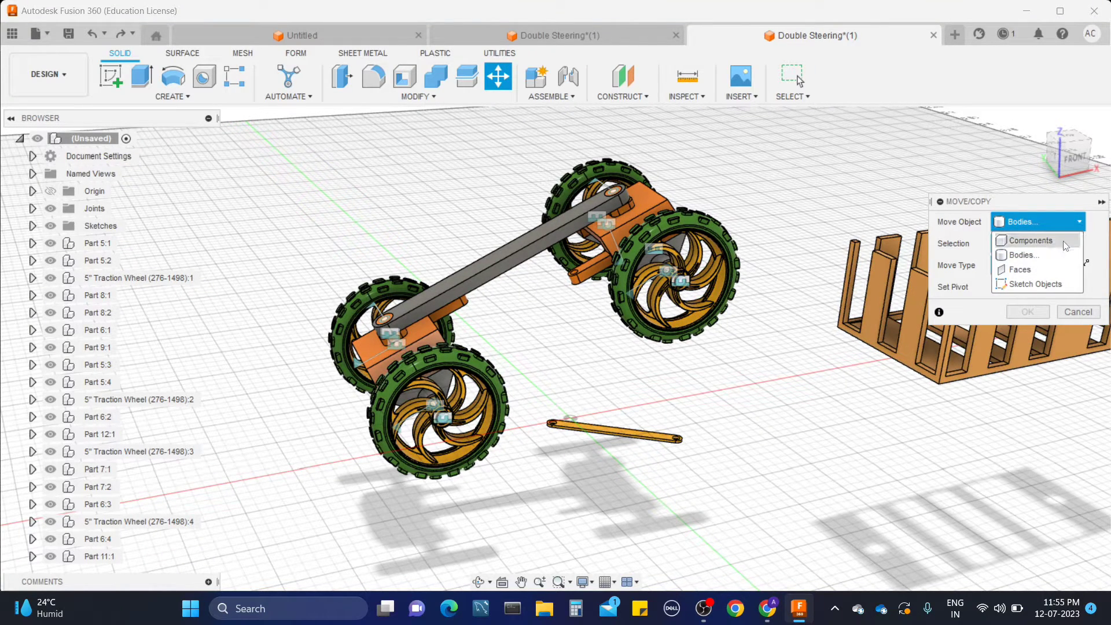
pyautogui.click(1063, 241)
pyautogui.scroll(-1, 798, 385)
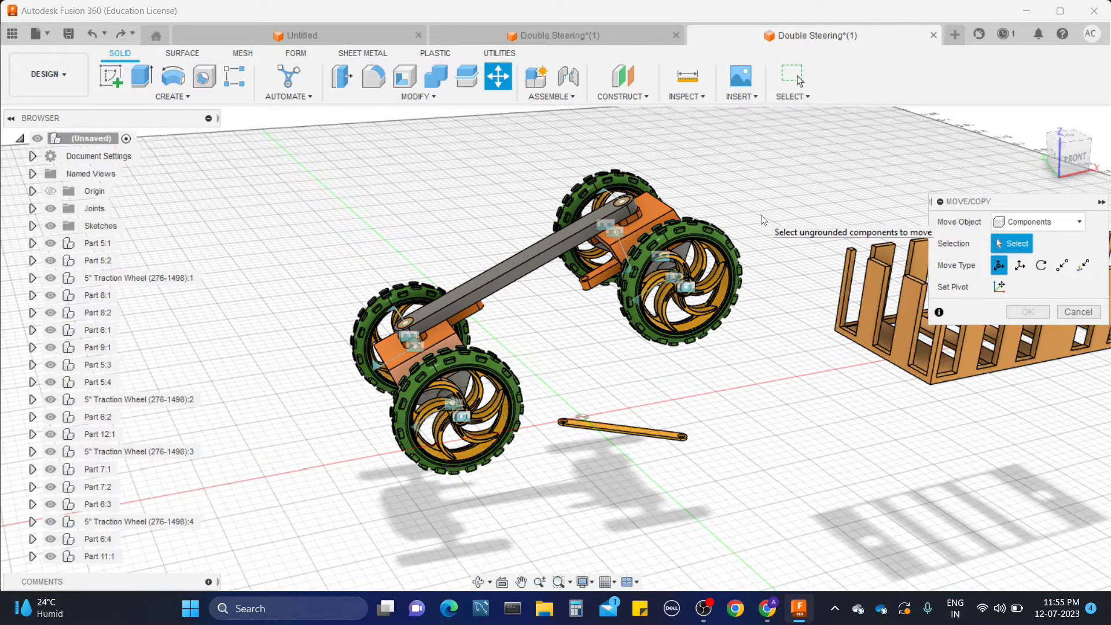
pyautogui.scroll(1, 762, 220)
pyautogui.scroll(-1, 755, 239)
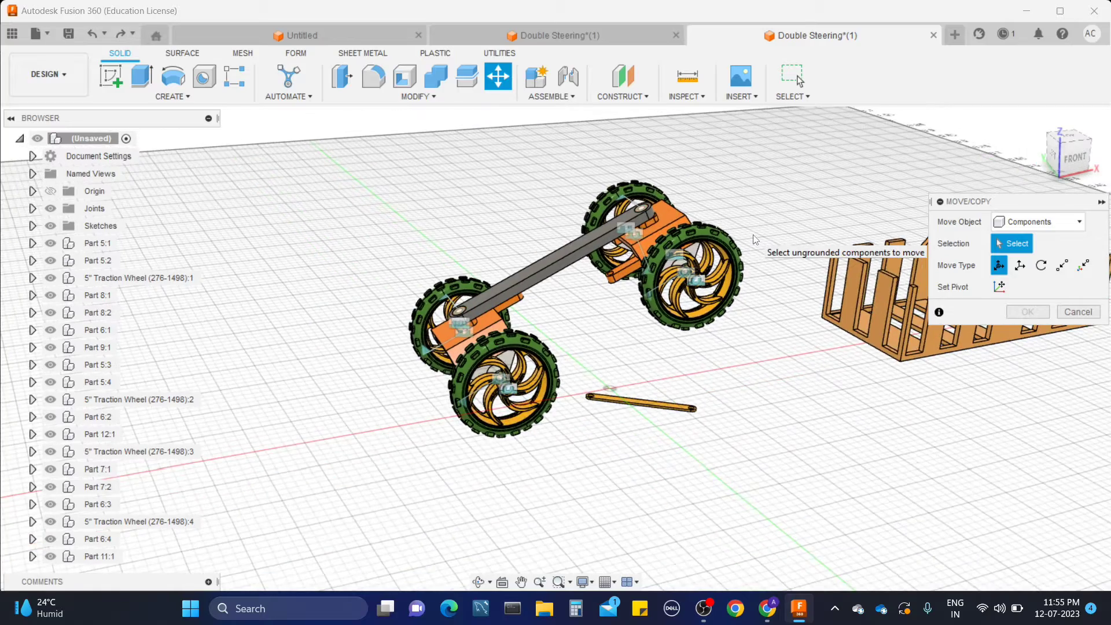
pyautogui.keyDown('shift'); pyautogui.moveTo(755, 240); pyautogui.dragTo(764, 272, button='middle'); pyautogui.keyUp('shift')
pyautogui.moveTo(337, 169); pyautogui.dragTo(756, 180)
pyautogui.scroll(2, 746, 141)
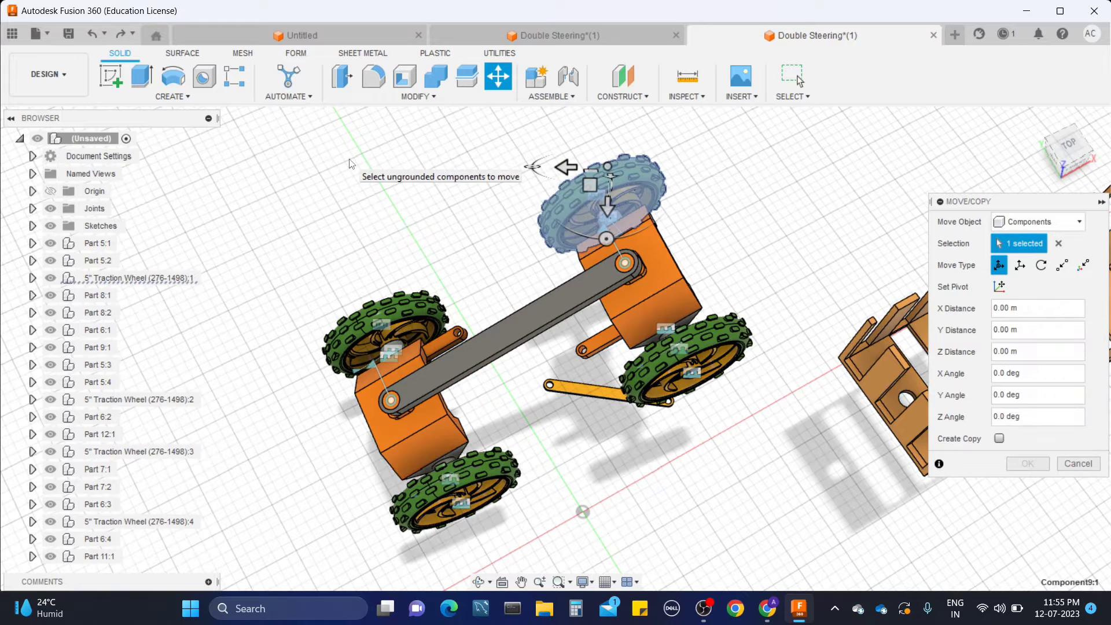
pyautogui.click(1059, 244)
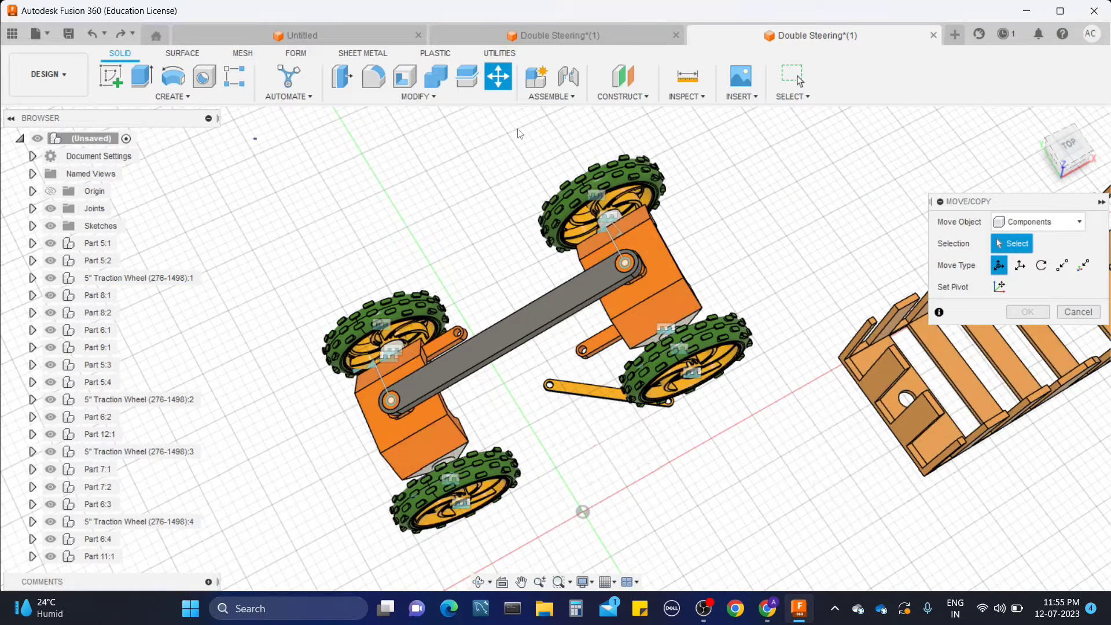
pyautogui.moveTo(253, 139); pyautogui.dragTo(781, 541)
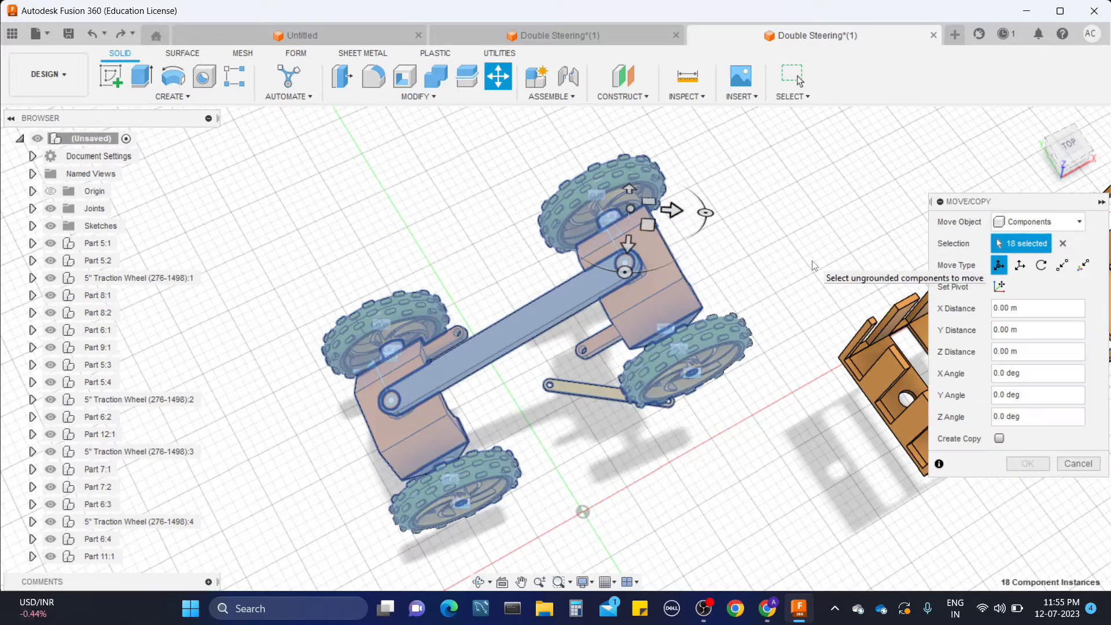
# Step: Shift the selected components freely by about -0.01 m in X, -0.003 m in Y and -0.002 m in Z
pyautogui.keyDown('shift'); pyautogui.moveTo(794, 337); pyautogui.dragTo(780, 307, button='middle'); pyautogui.keyUp('shift')
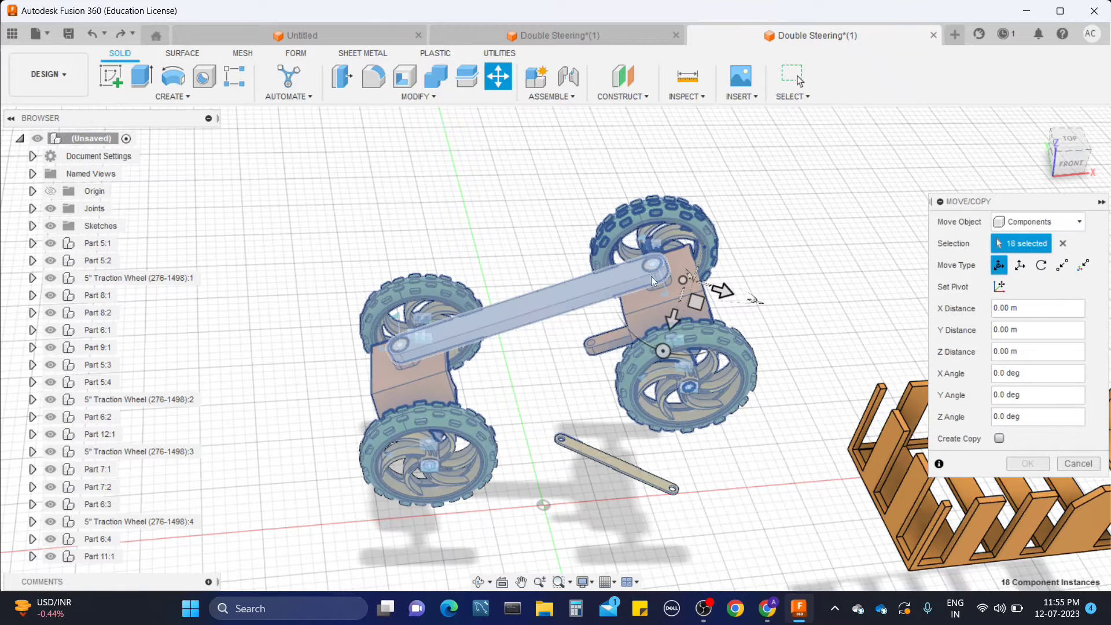
pyautogui.moveTo(687, 279)
pyautogui.mouseDown()
pyautogui.moveTo(664, 274)
pyautogui.moveTo(659, 293)
pyautogui.moveTo(675, 273)
pyautogui.mouseUp()
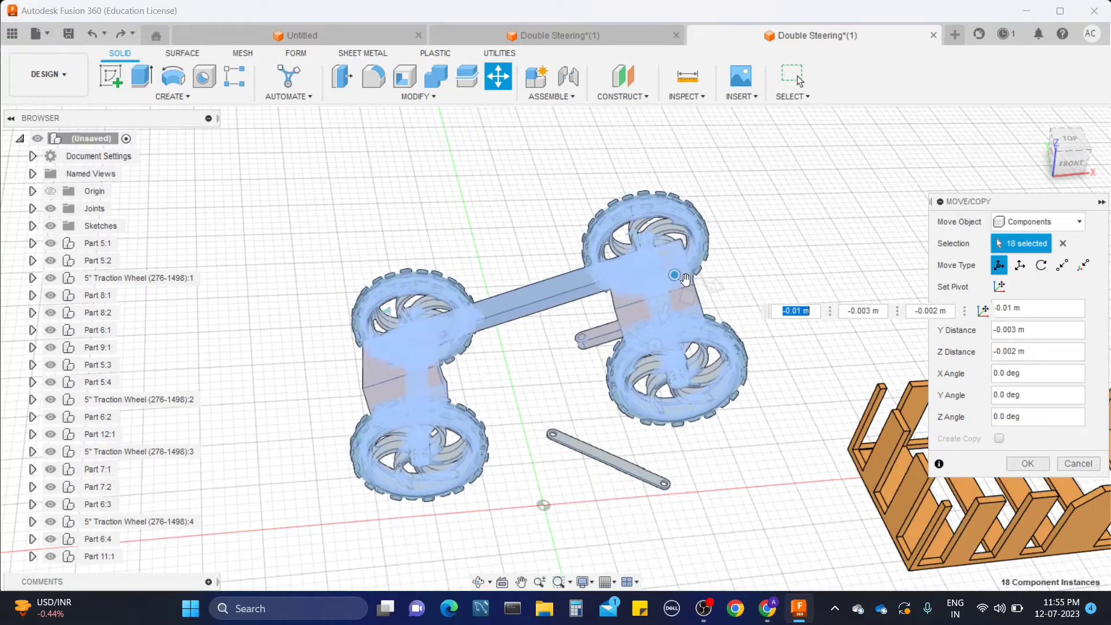
pyautogui.keyDown('shift'); pyautogui.moveTo(777, 281); pyautogui.dragTo(772, 234, button='middle'); pyautogui.keyUp('shift')
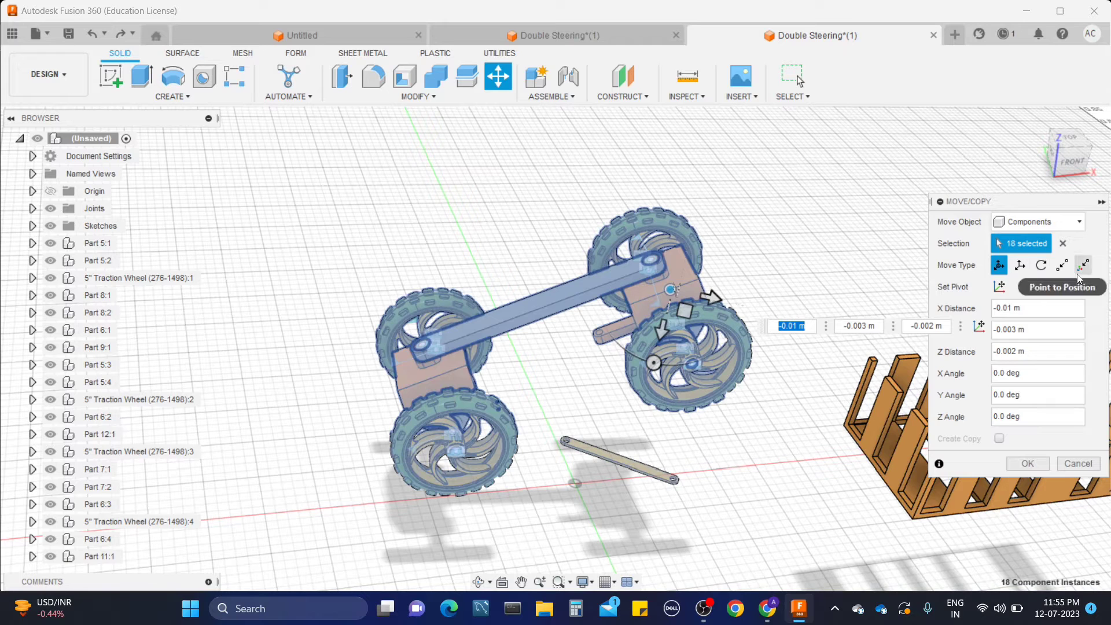
# Step: Set the move pivot near the middle of the grey connecting bar and rotate the pivot's axes about Z
pyautogui.click(999, 287)
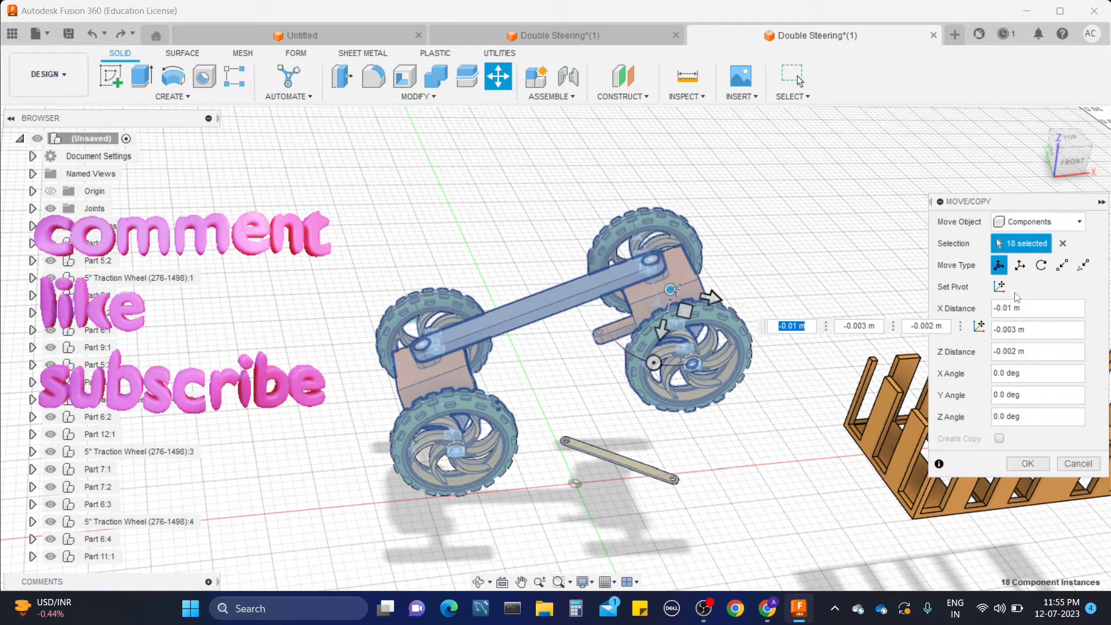
pyautogui.click(551, 304)
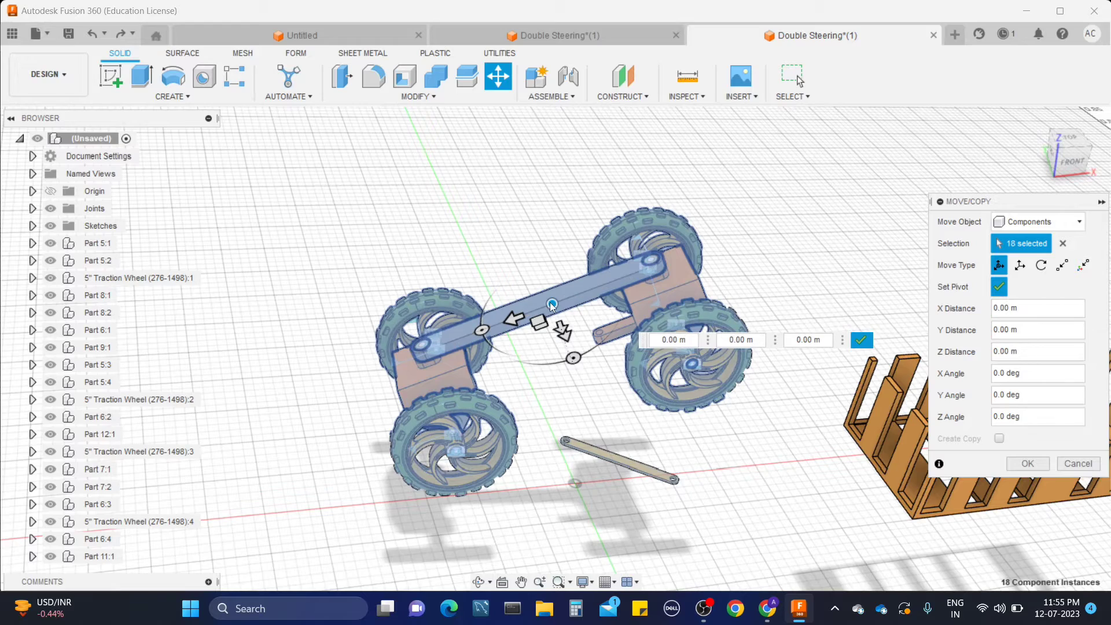
pyautogui.keyDown('shift'); pyautogui.moveTo(551, 303); pyautogui.dragTo(572, 356, button='middle'); pyautogui.keyUp('shift')
pyautogui.moveTo(573, 364); pyautogui.dragTo(570, 366)
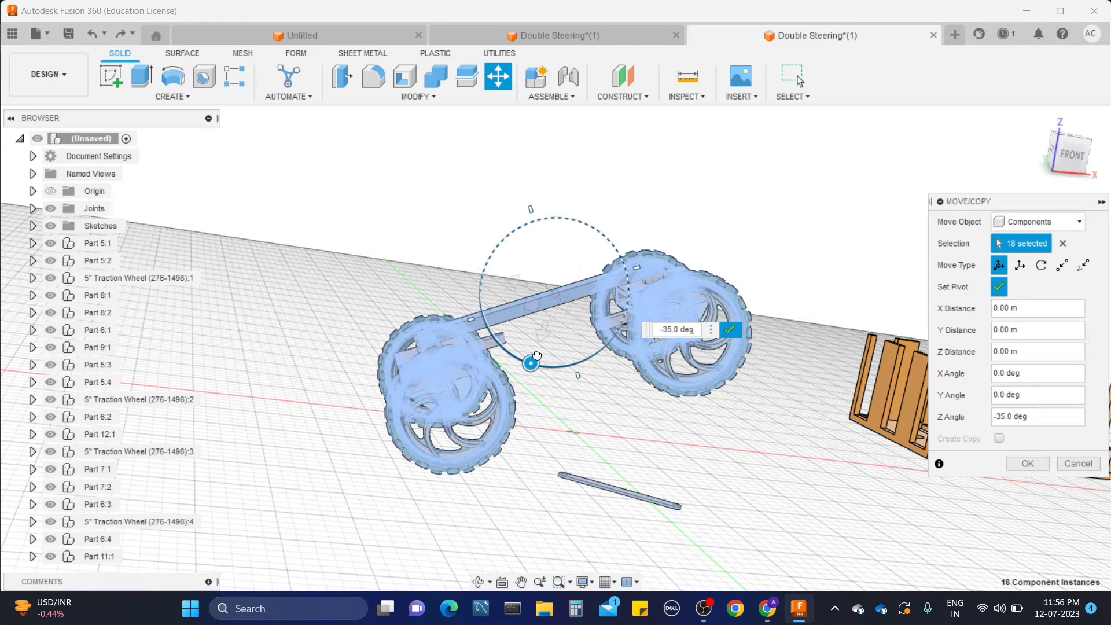
pyautogui.moveTo(545, 361); pyautogui.dragTo(544, 359)
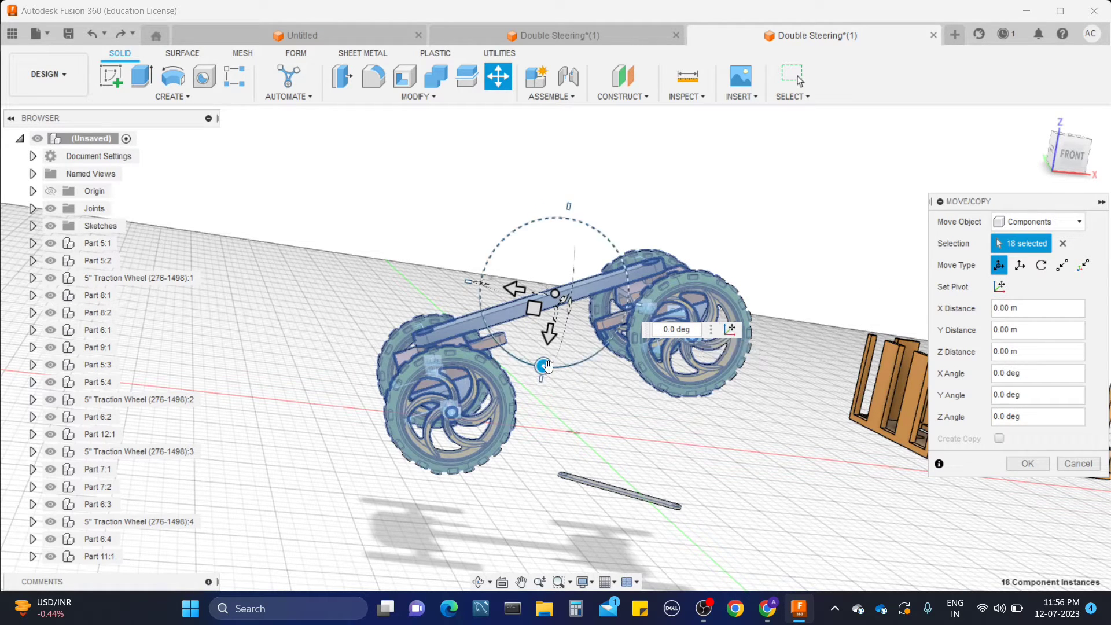
# Step: Rotate the selected components by -25 deg about the pivot's Z axis to level the cart, and apply the move
pyautogui.moveTo(546, 365); pyautogui.dragTo(519, 354)
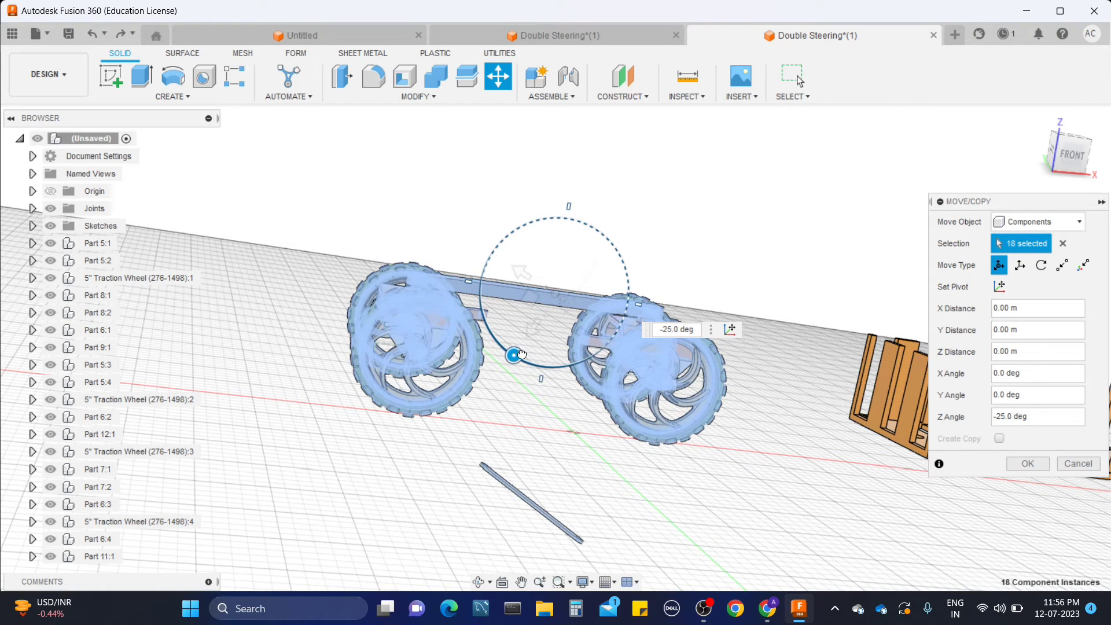
pyautogui.click(1027, 463)
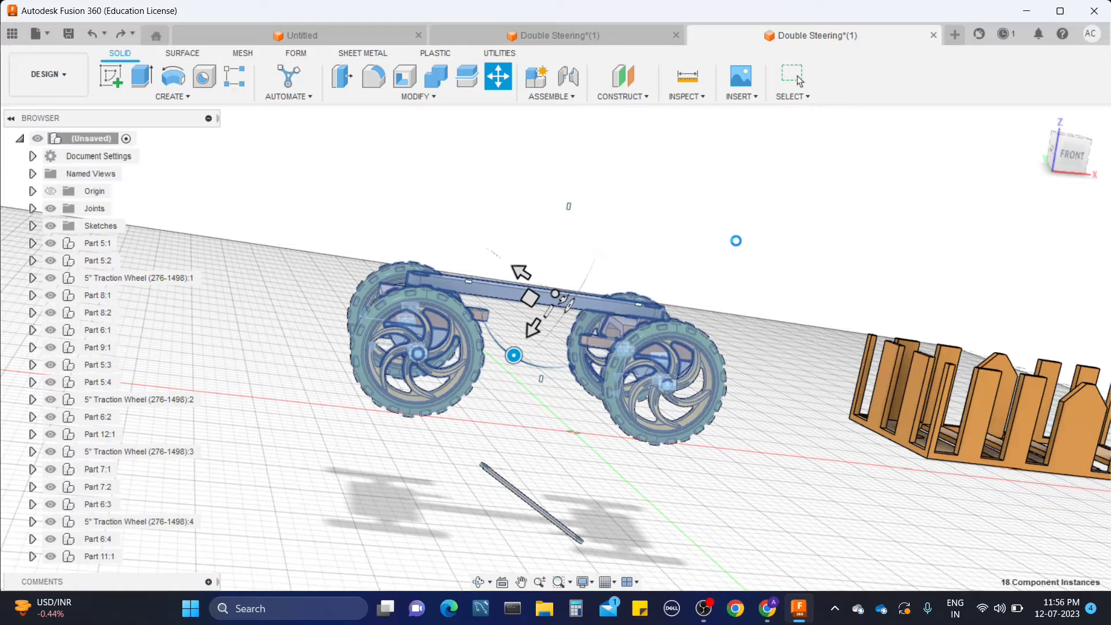
pyautogui.keyDown('shift'); pyautogui.moveTo(738, 246); pyautogui.dragTo(745, 272, button='middle'); pyautogui.keyUp('shift')
pyautogui.scroll(6, 746, 287)
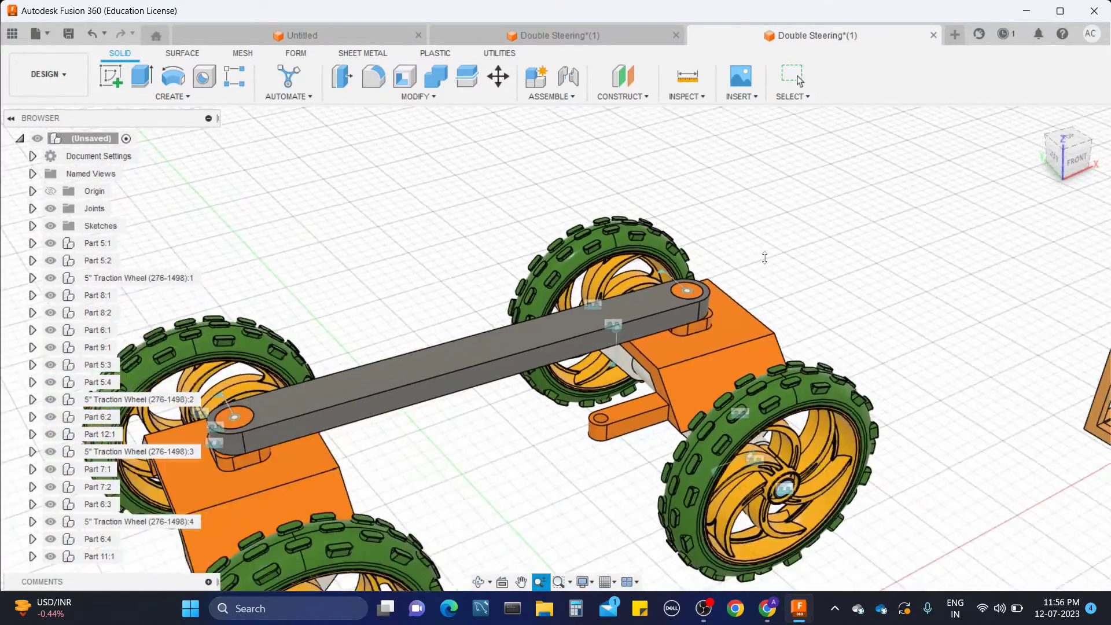
pyautogui.keyDown('shift'); pyautogui.moveTo(780, 278); pyautogui.dragTo(794, 164, button='middle'); pyautogui.keyUp('shift')
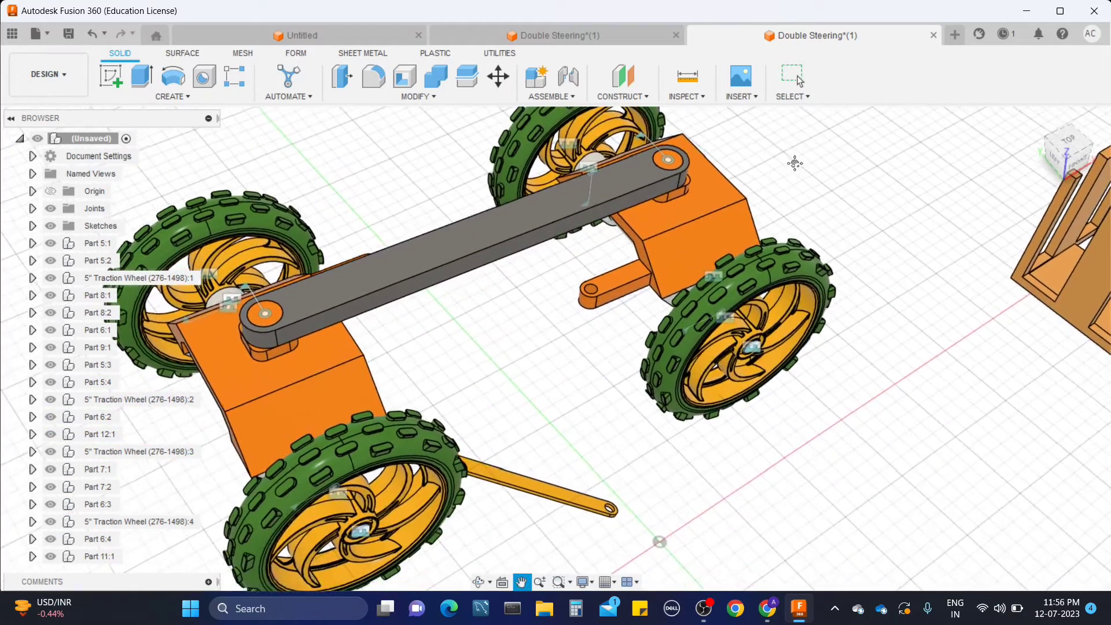
pyautogui.keyDown('shift'); pyautogui.moveTo(568, 461); pyautogui.dragTo(504, 336, button='middle'); pyautogui.keyUp('shift')
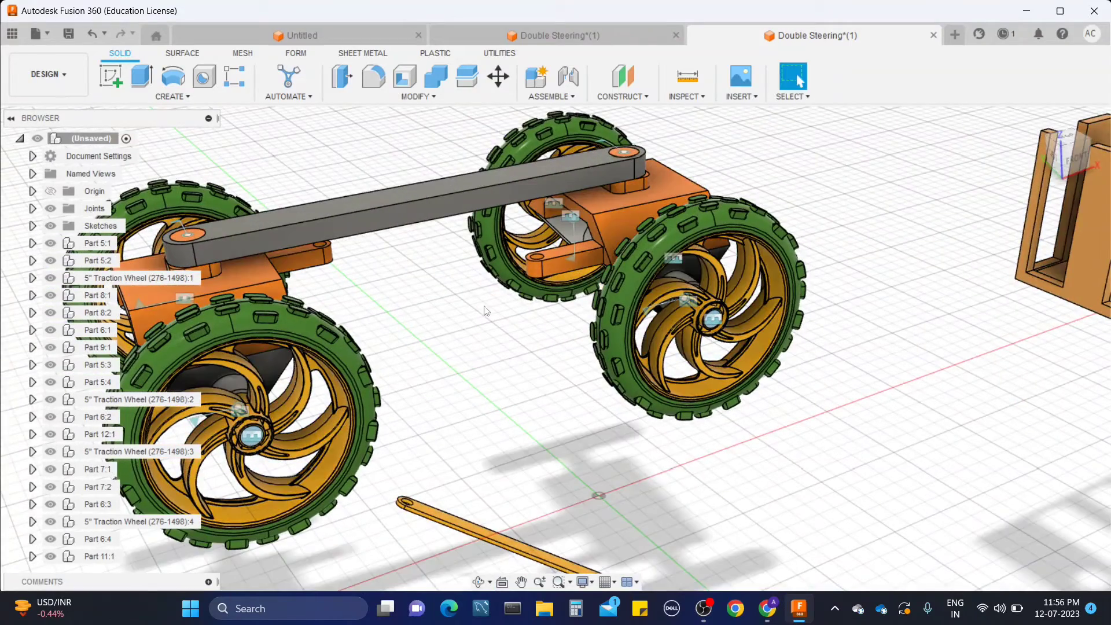
pyautogui.click(412, 203)
pyautogui.rightClick(412, 203)
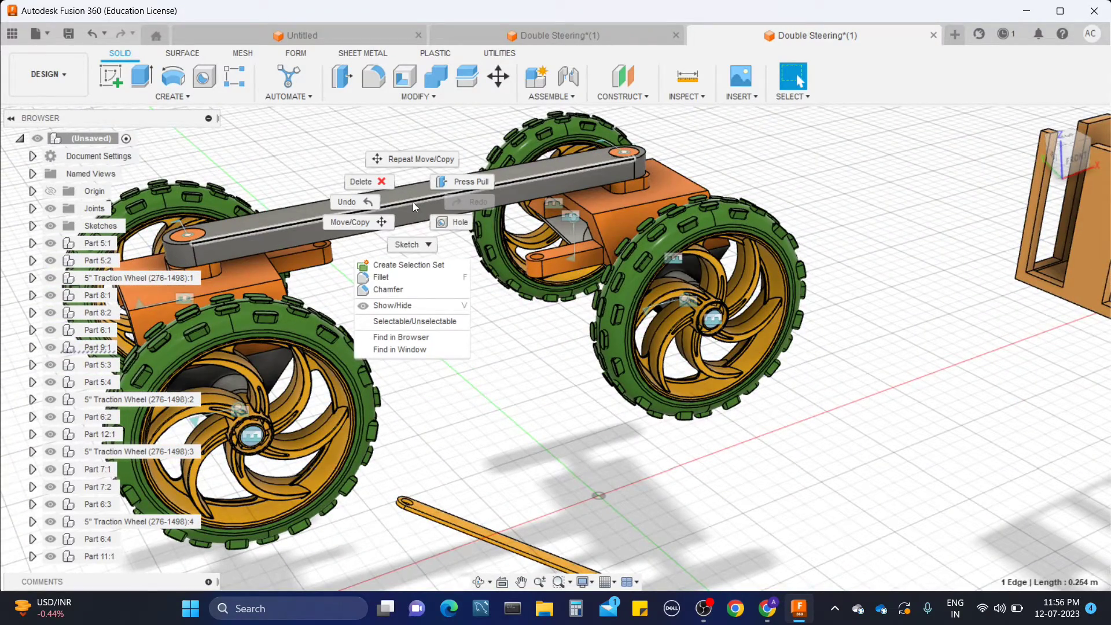
pyautogui.click(545, 434)
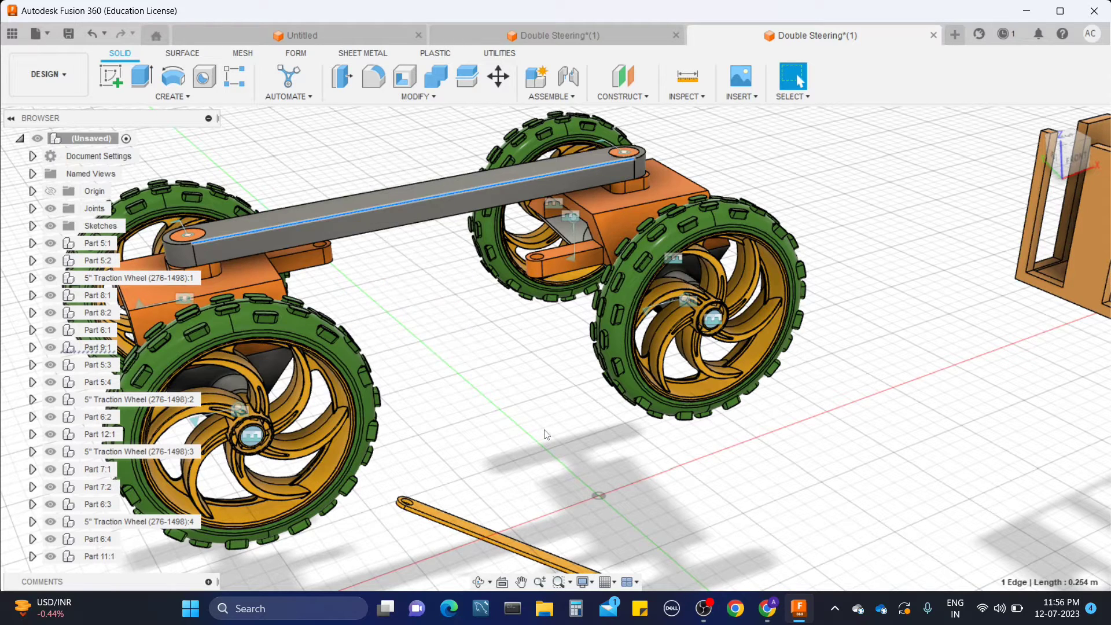
pyautogui.click(420, 277)
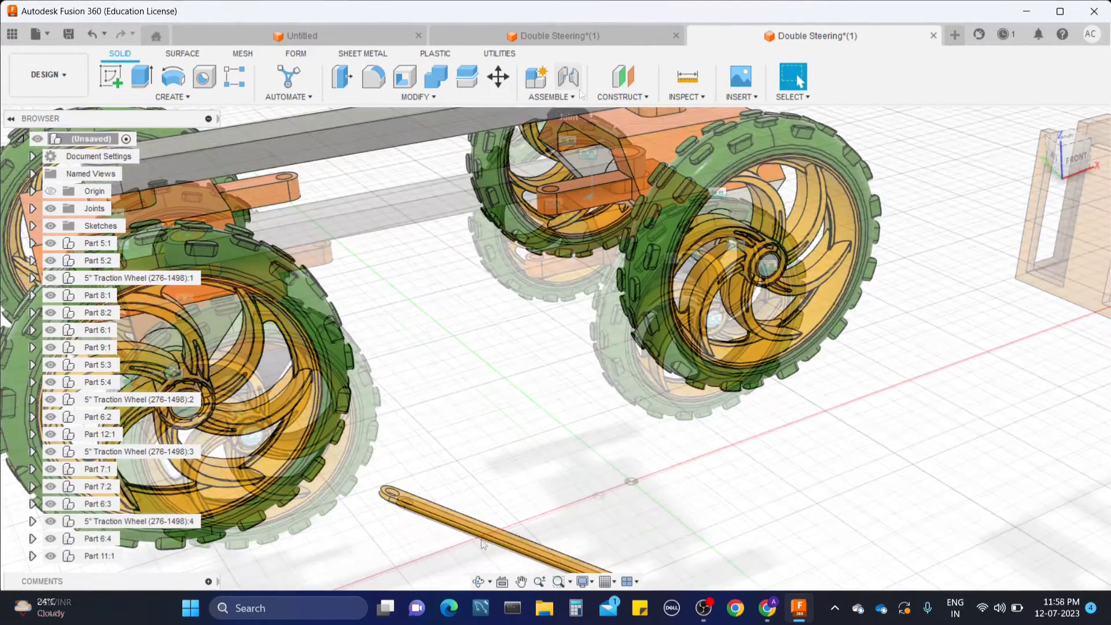
# Step: Start a joint from the near-end hole of the loose yellow link to the hole in the left axle housing's orange arm
pyautogui.scroll(-3, 488, 452)
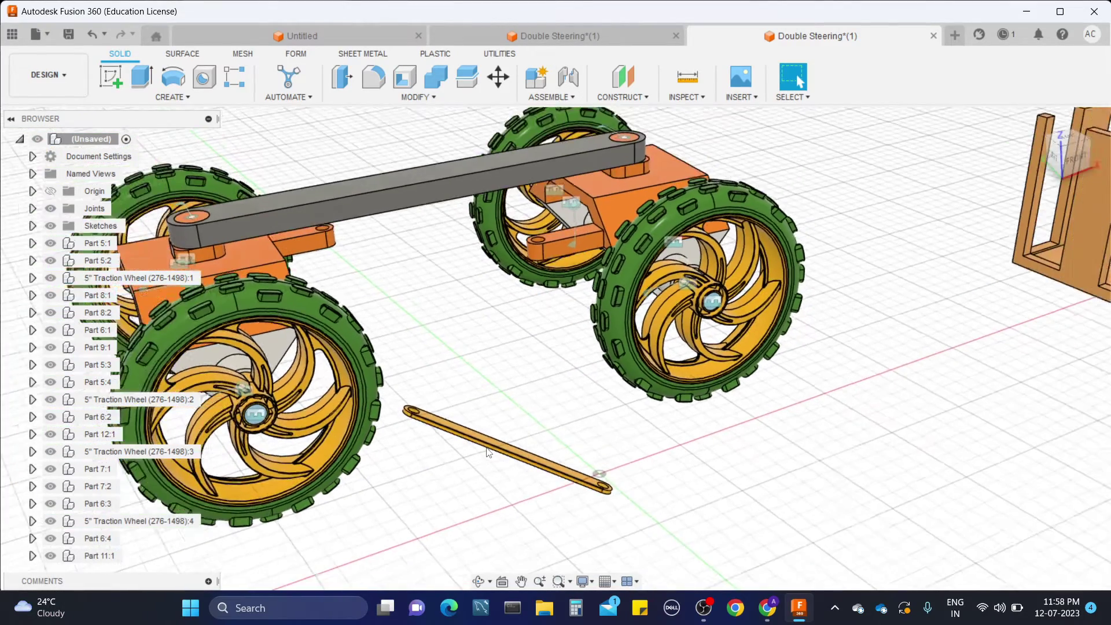
pyautogui.click(577, 83)
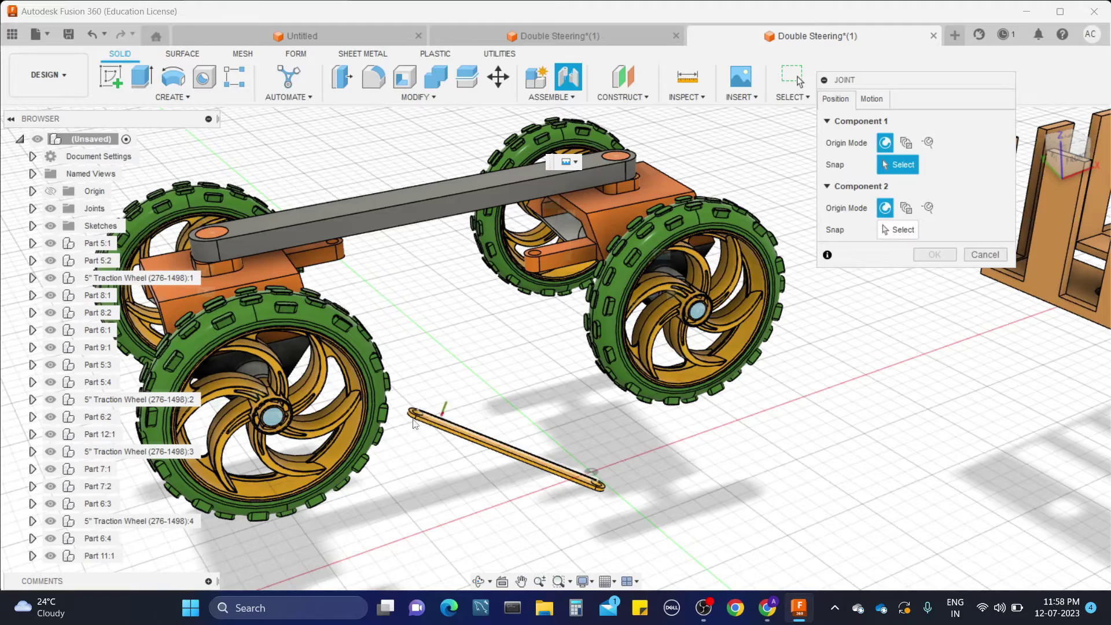
pyautogui.scroll(5, 413, 413)
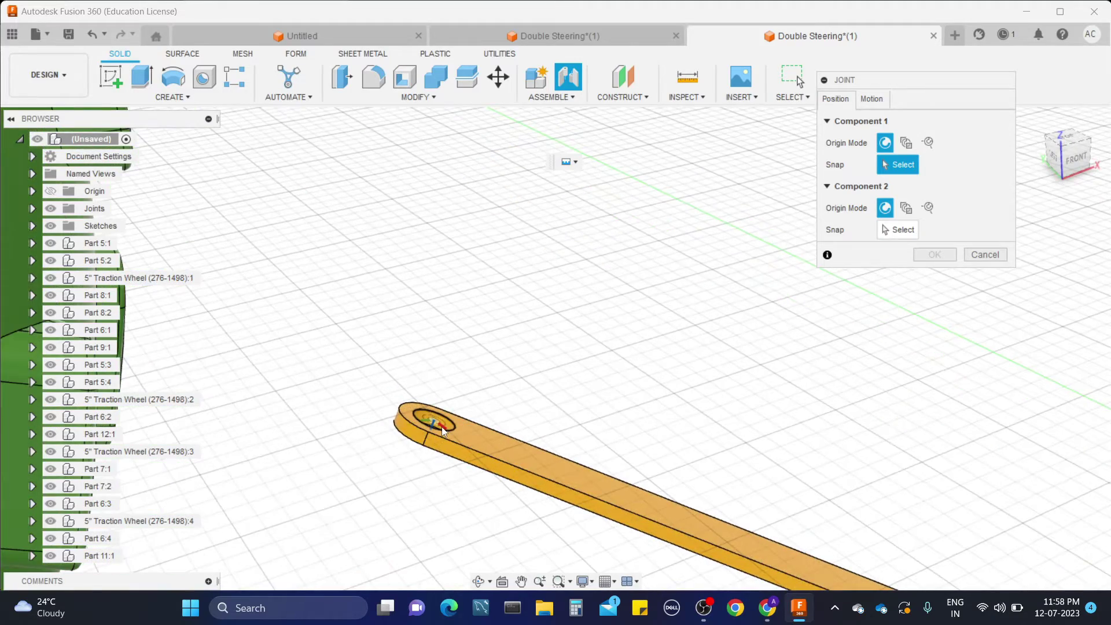
pyautogui.click(441, 426)
pyautogui.scroll(-5, 442, 427)
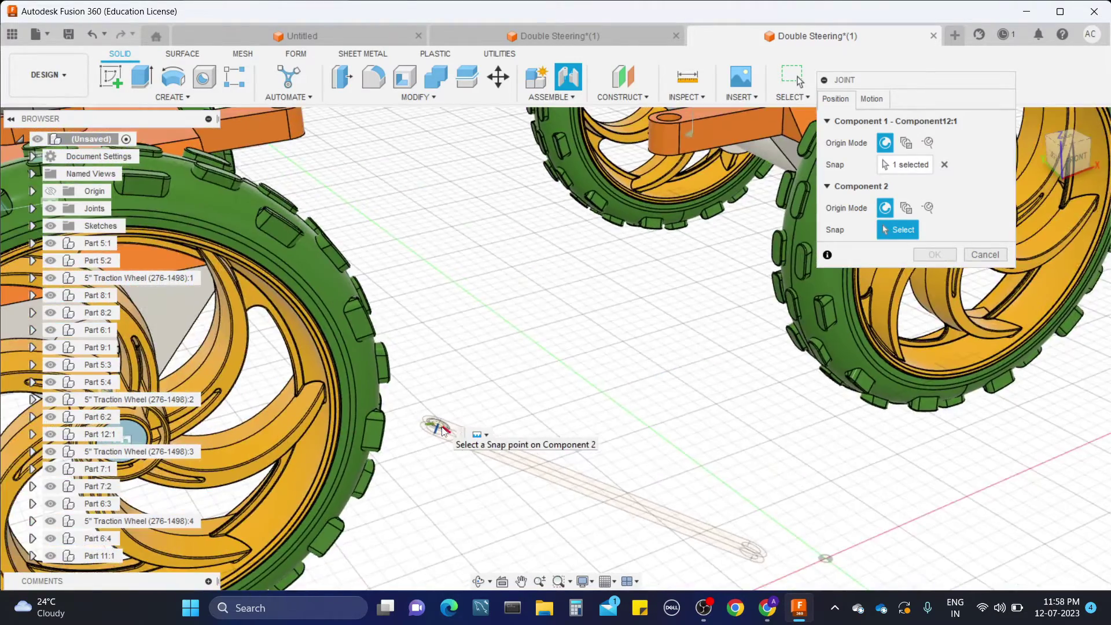
pyautogui.scroll(5, 322, 176)
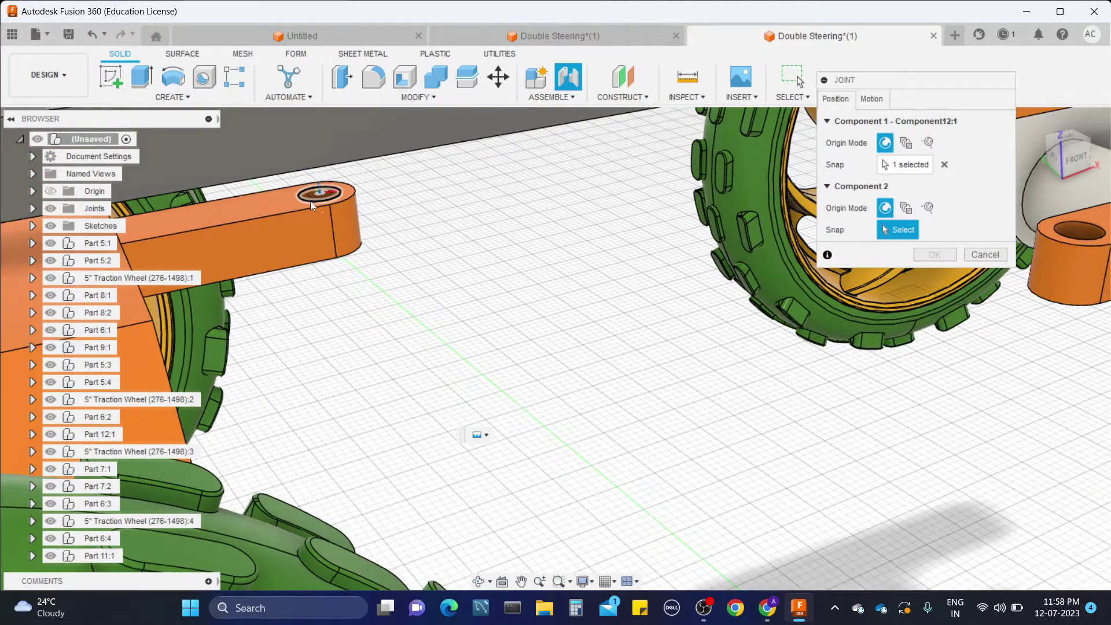
pyautogui.click(310, 200)
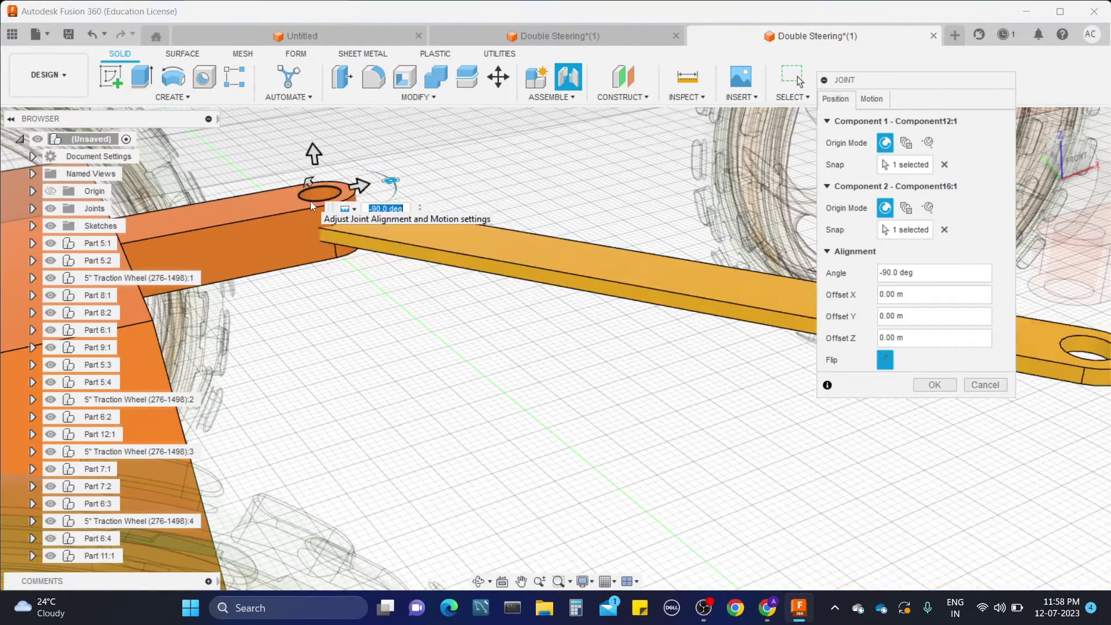
# Step: Flip the yellow link's joint alignment, set its angle to 90 deg and apply the joint
pyautogui.scroll(-4, 469, 314)
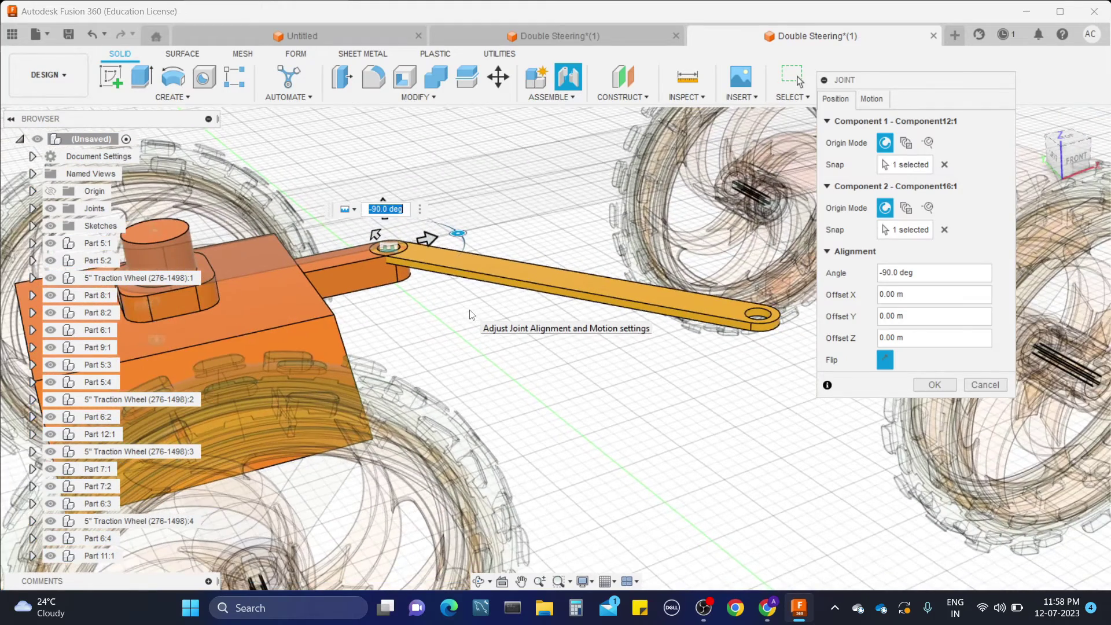
pyautogui.click(887, 364)
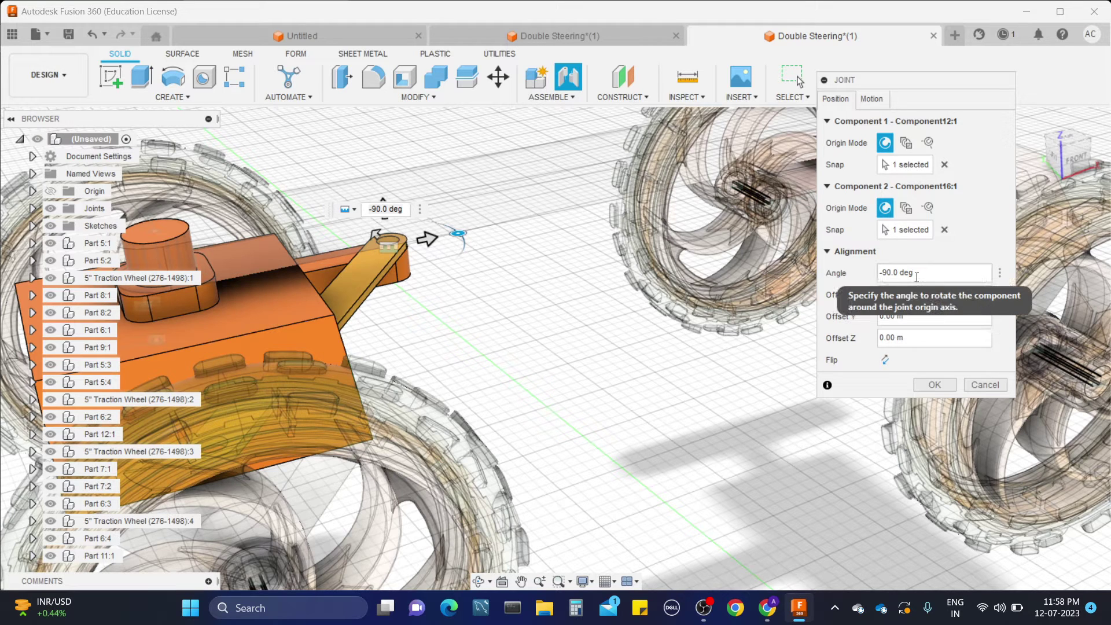
pyautogui.click(911, 277)
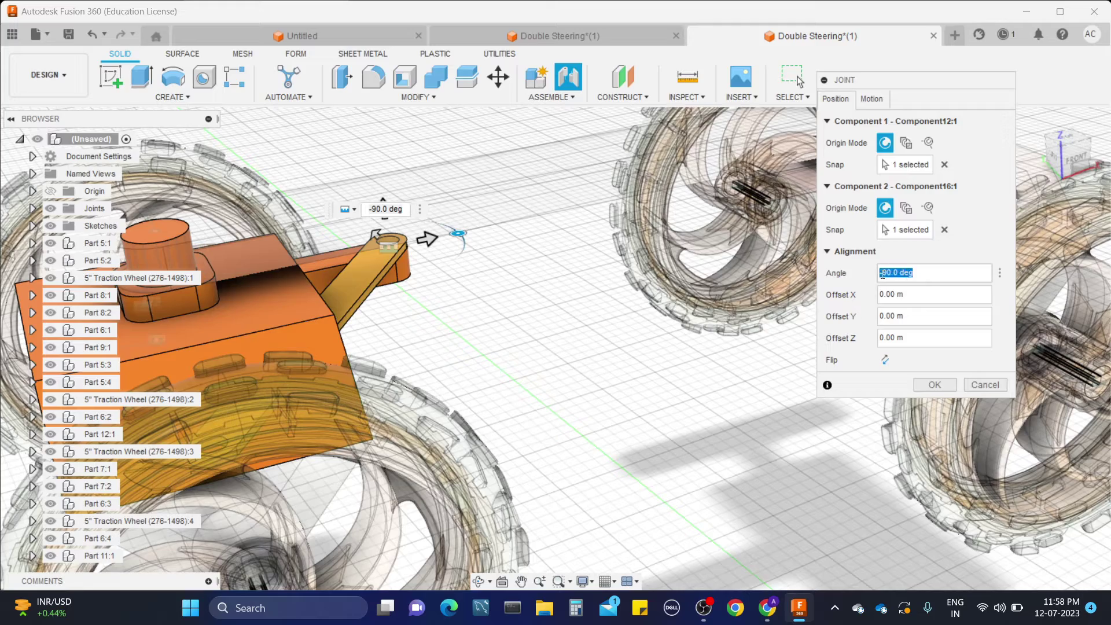
pyautogui.write('90')
pyautogui.press('Return')
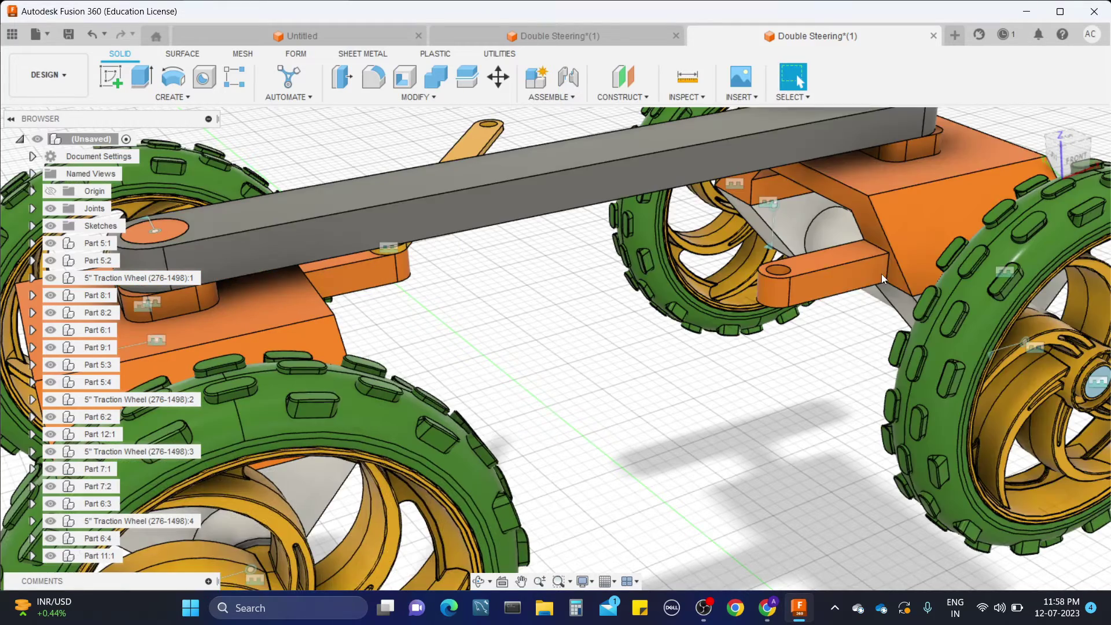
# Step: Inspect the attached yellow link and pull it slightly along the cart to test how the jointed parts move
pyautogui.scroll(2, 608, 358)
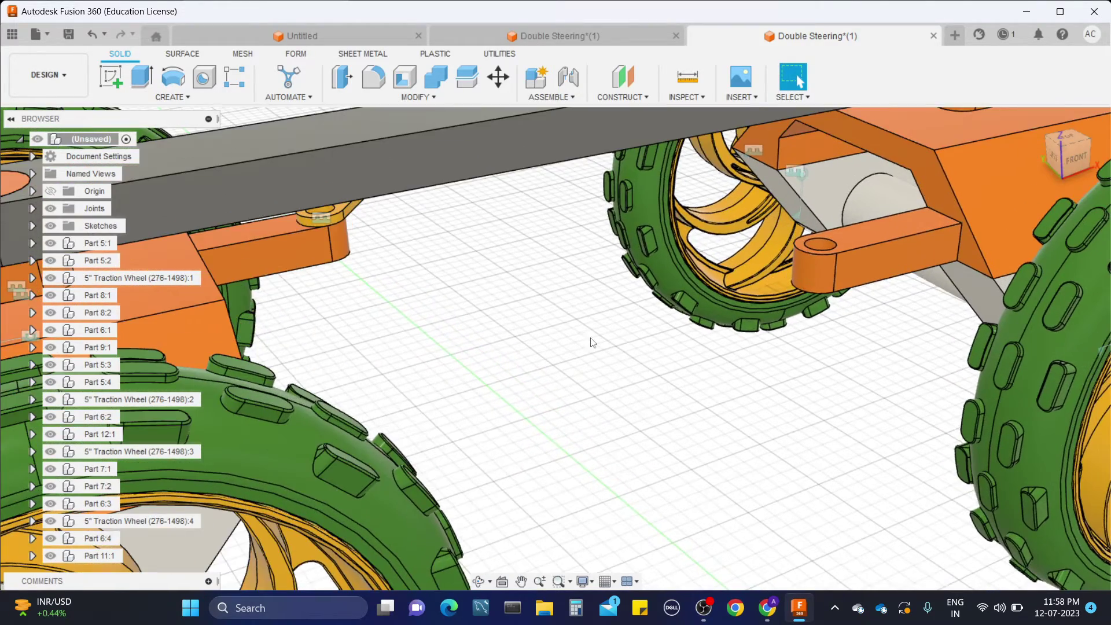
pyautogui.scroll(-5, 562, 313)
pyautogui.scroll(5, 494, 158)
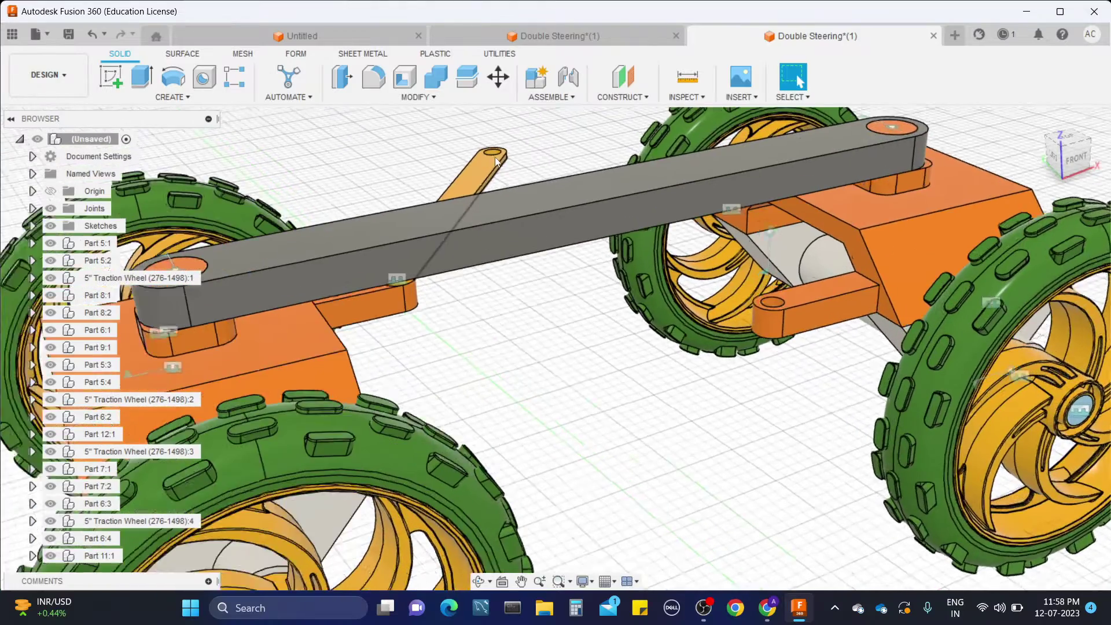
pyautogui.scroll(-5, 536, 182)
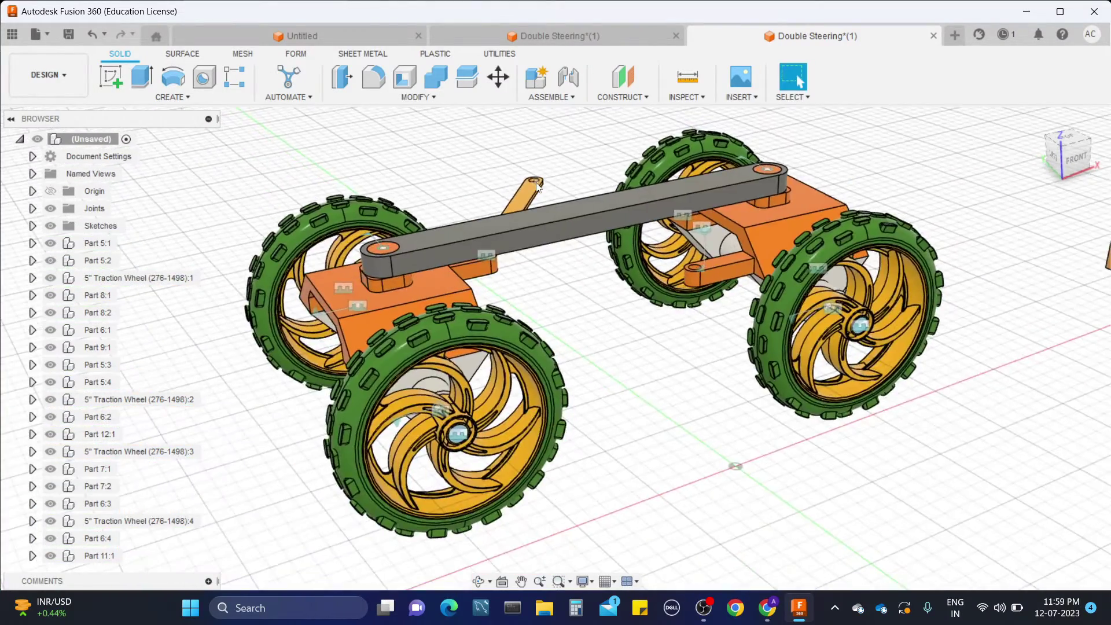
pyautogui.keyDown('shift'); pyautogui.moveTo(557, 258); pyautogui.dragTo(565, 317, button='middle'); pyautogui.keyUp('shift')
pyautogui.scroll(4, 571, 303)
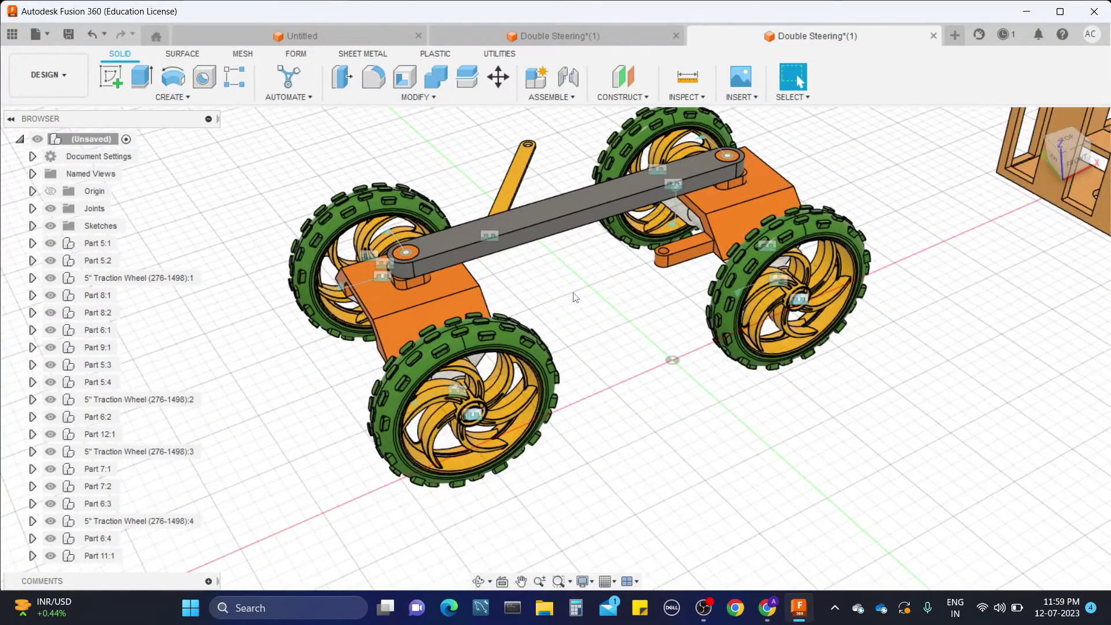
pyautogui.moveTo(575, 289); pyautogui.dragTo(560, 347, button='middle')
pyautogui.moveTo(514, 191); pyautogui.dragTo(538, 190)
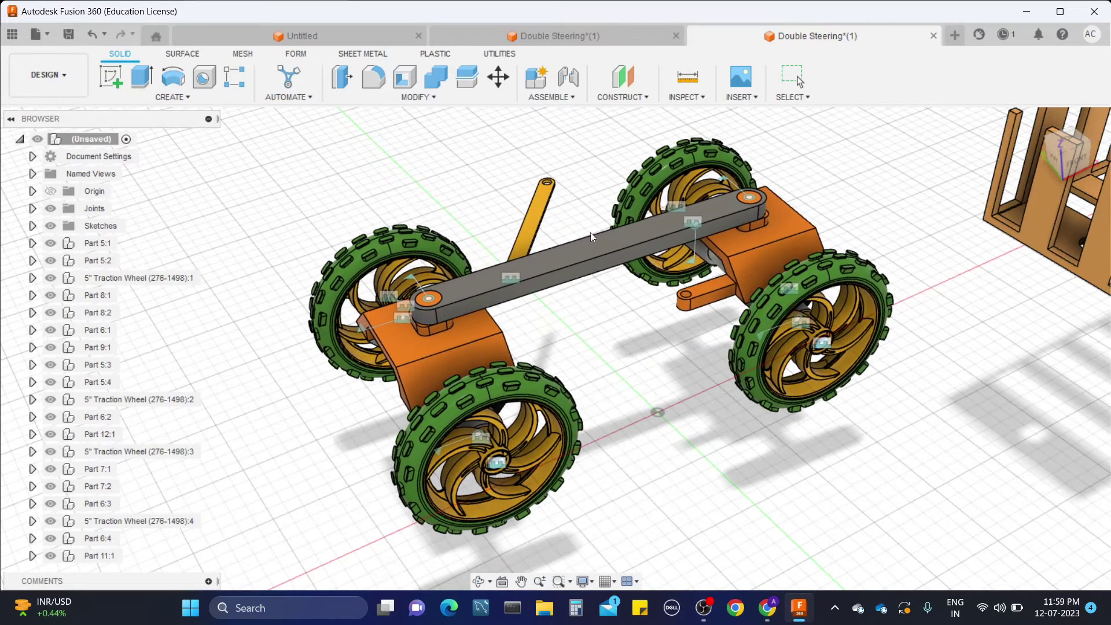
pyautogui.click(580, 98)
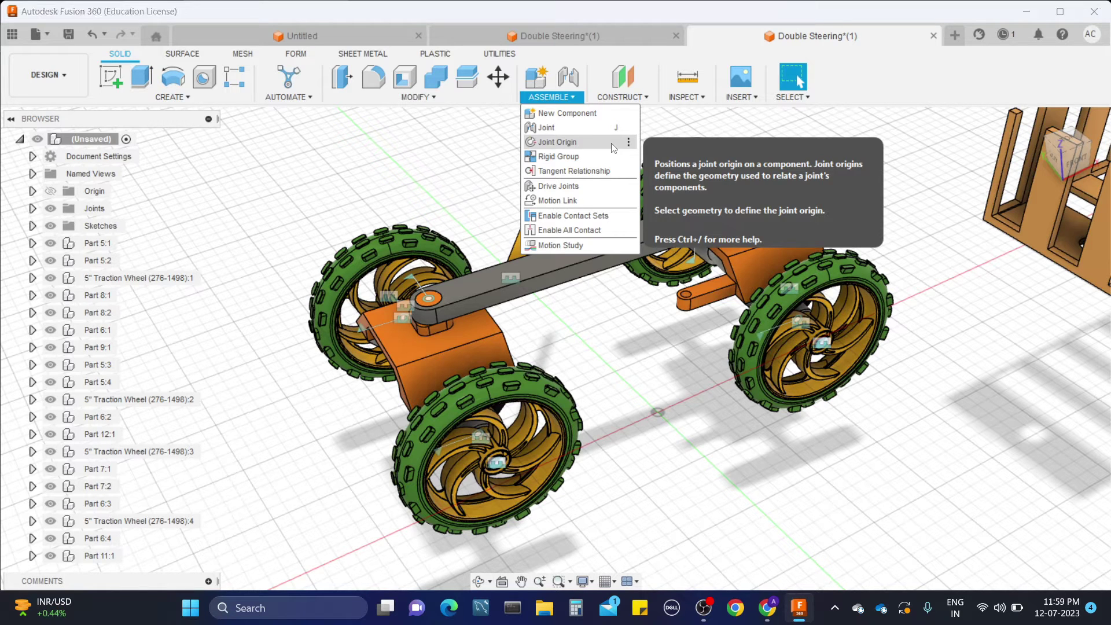
pyautogui.click(612, 145)
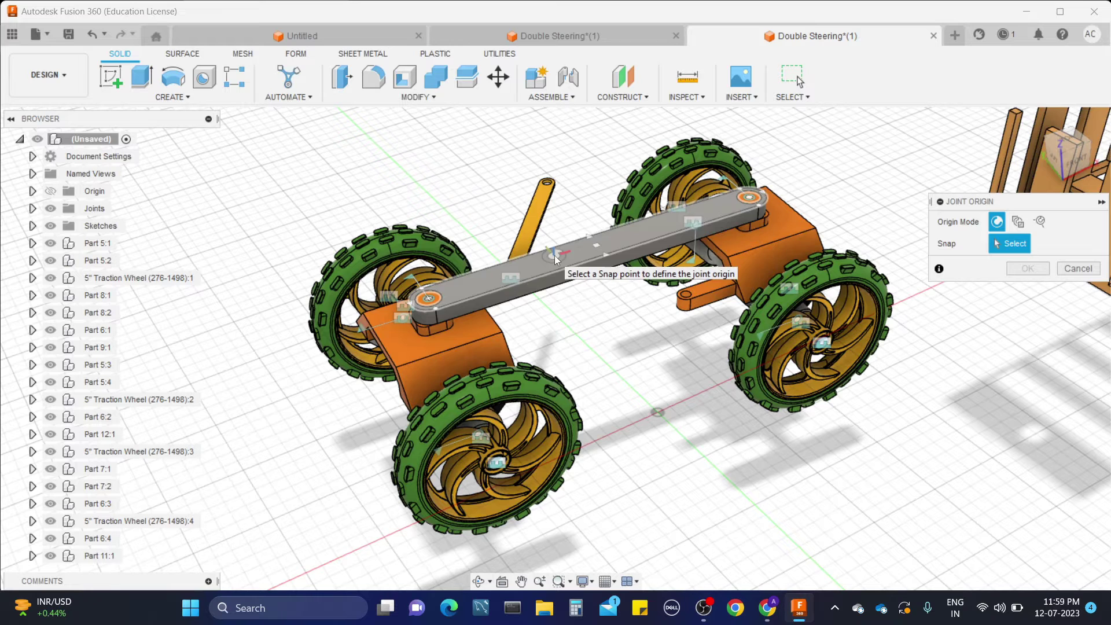
pyautogui.click(1078, 269)
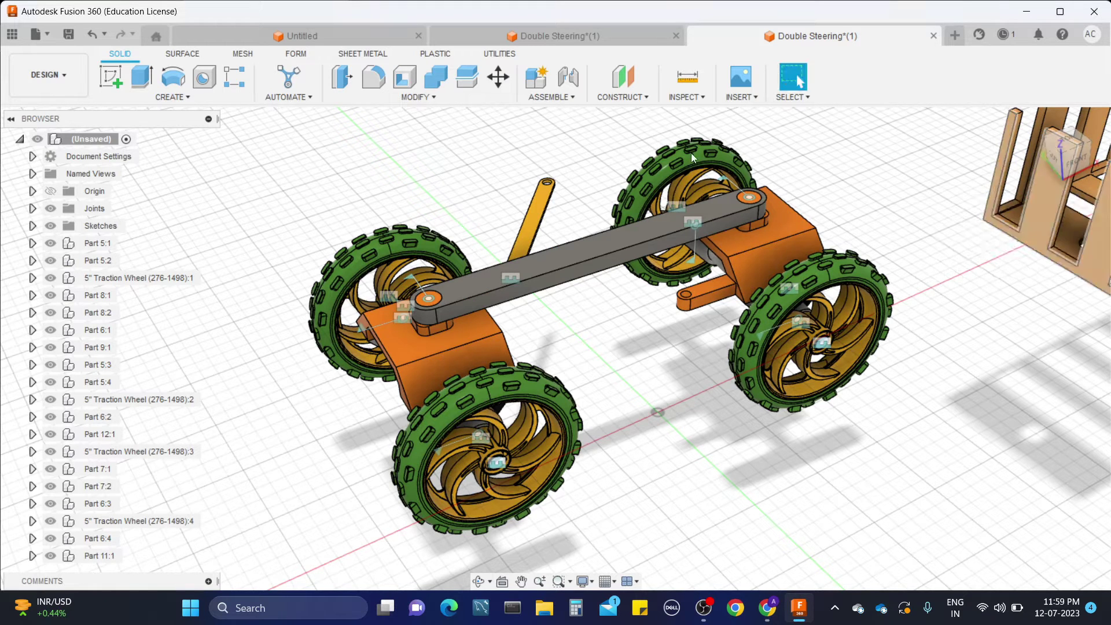
# Step: Create a rigid group from the grey connecting bar and the wooden slatted crate, leaving child components out
pyautogui.click(570, 98)
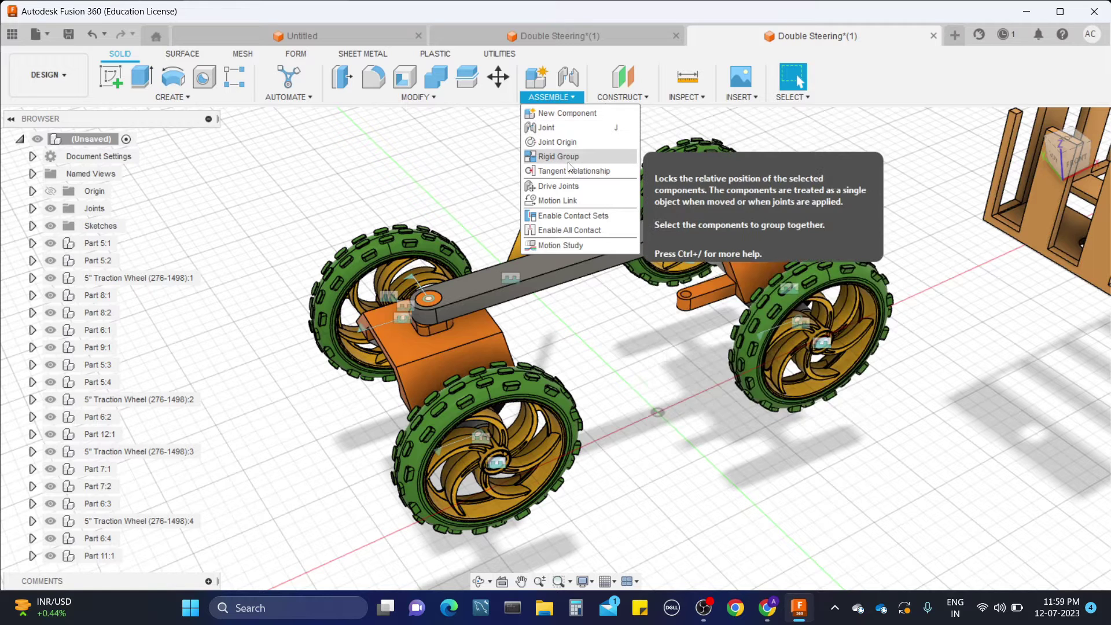
pyautogui.click(564, 157)
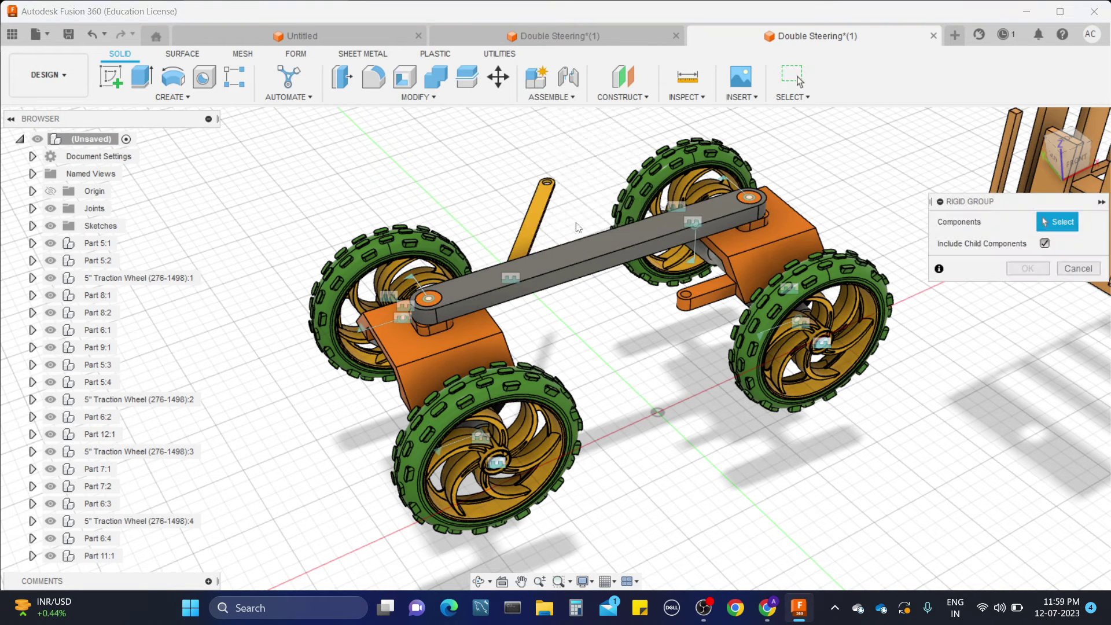
pyautogui.click(577, 256)
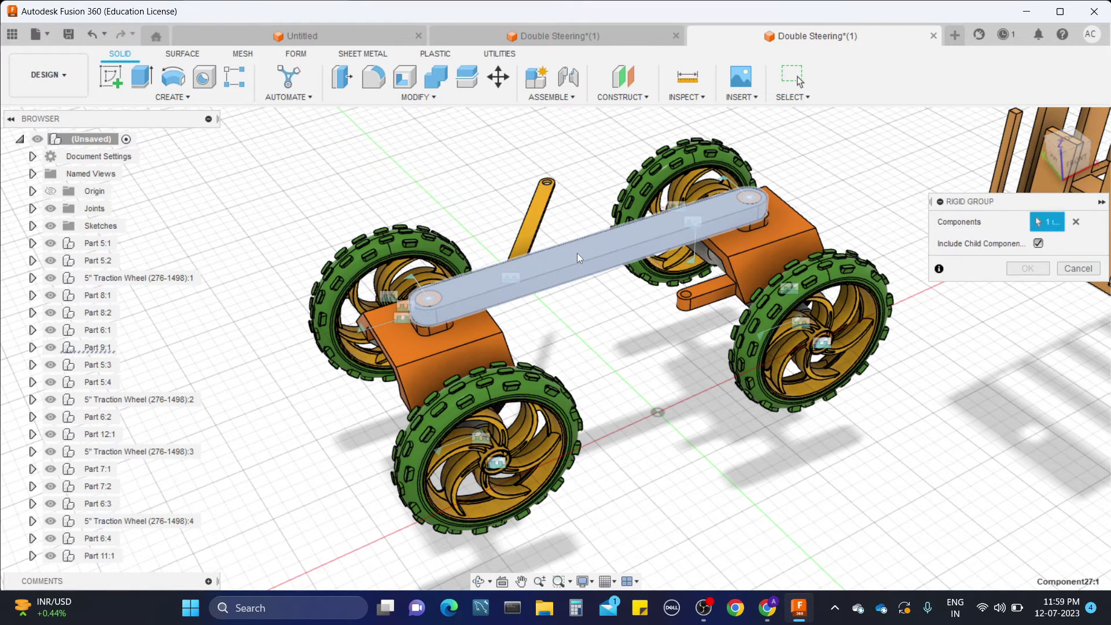
pyautogui.click(1014, 155)
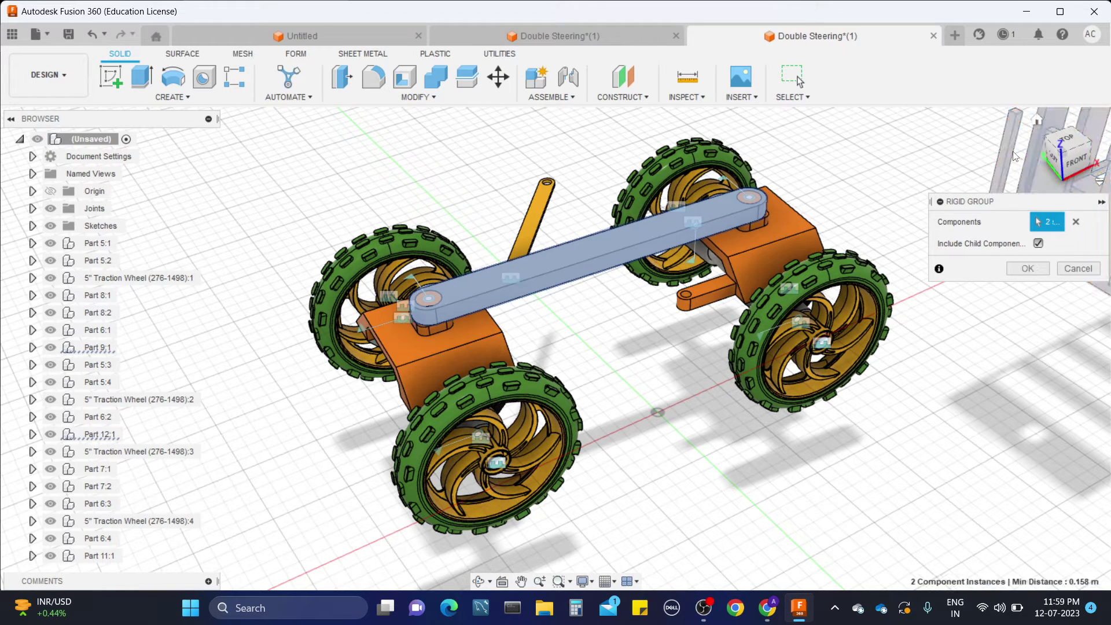
pyautogui.click(1038, 244)
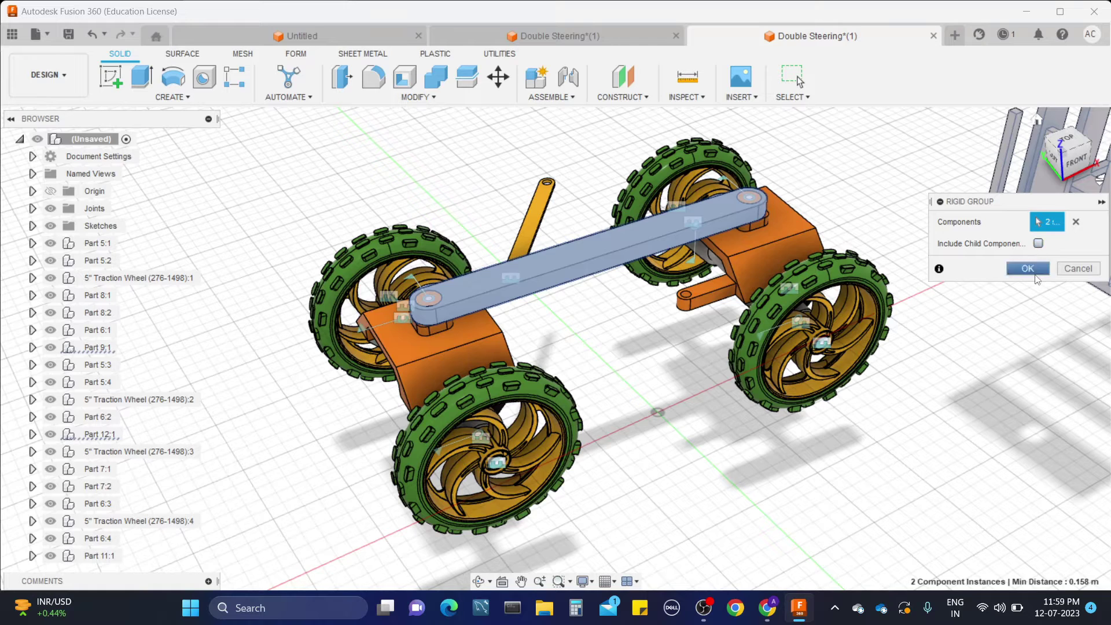
pyautogui.click(1033, 272)
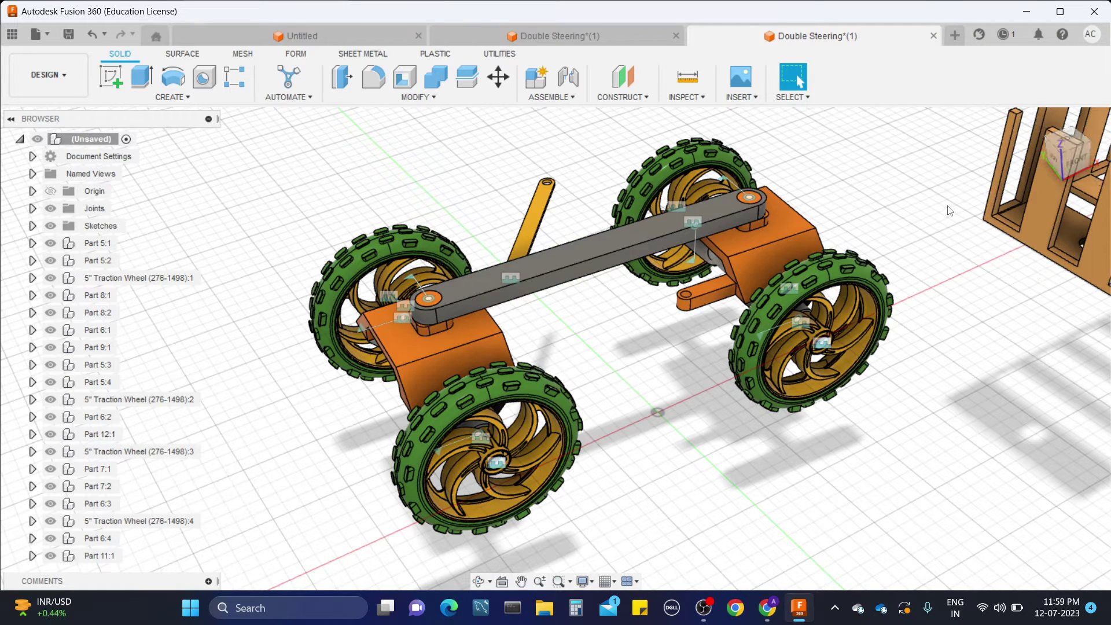
# Step: Shift the cart slightly by its grey bar and yellow link to test the rigid group's movement
pyautogui.moveTo(593, 249)
pyautogui.mouseDown()
pyautogui.moveTo(600, 301)
pyautogui.moveTo(612, 261)
pyautogui.moveTo(599, 236)
pyautogui.mouseUp()
pyautogui.moveTo(557, 184)
pyautogui.mouseDown()
pyautogui.moveTo(574, 183)
pyautogui.moveTo(550, 177)
pyautogui.mouseUp()
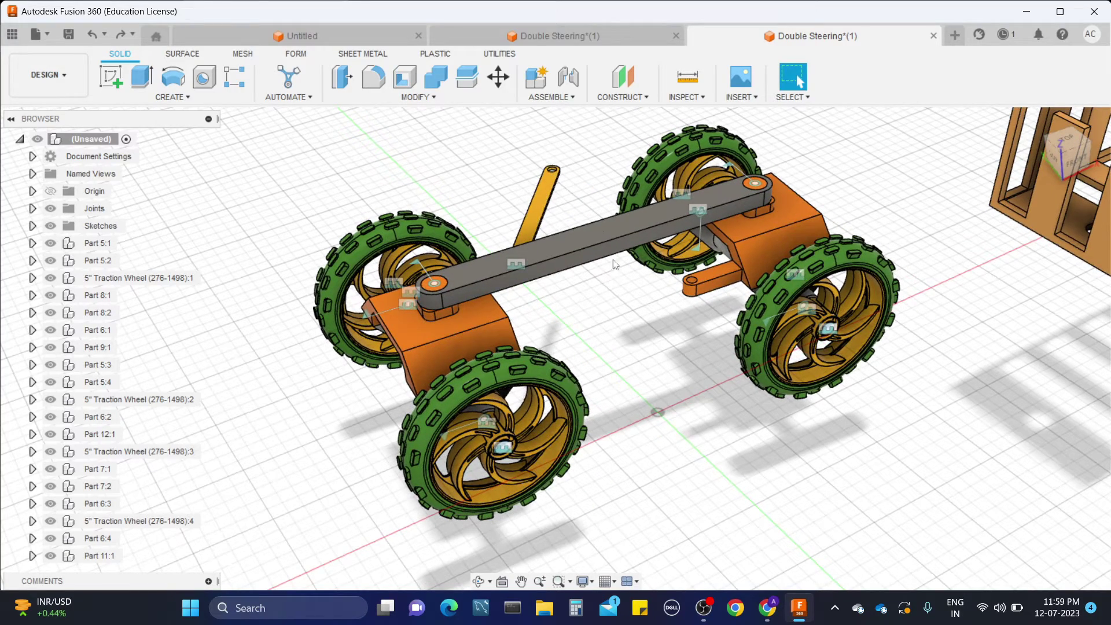
pyautogui.scroll(-4, 562, 152)
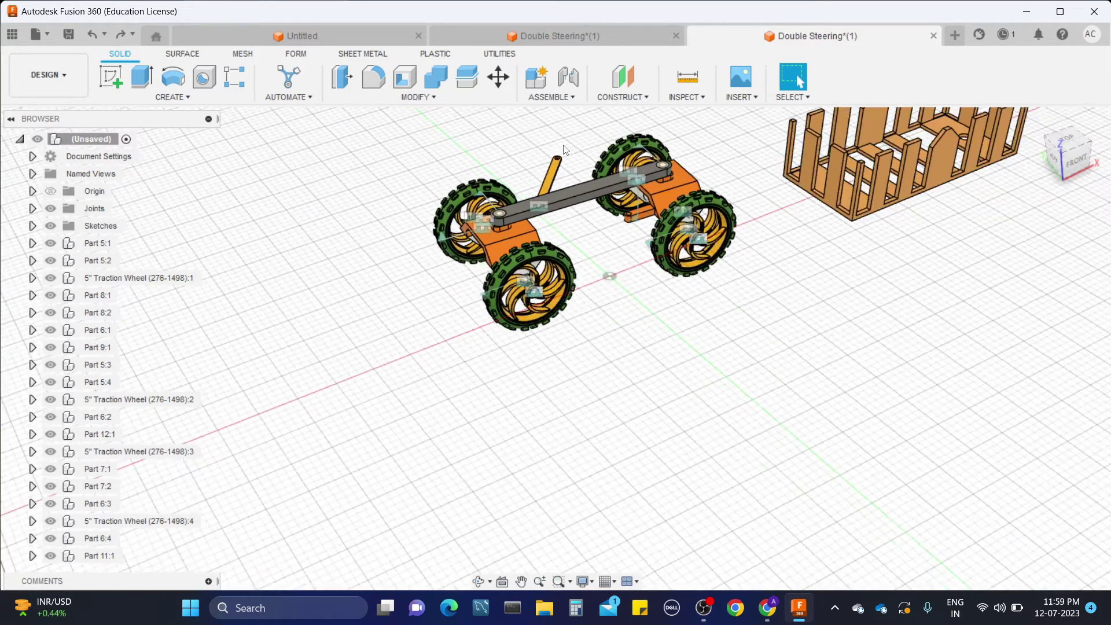
pyautogui.scroll(6, 565, 150)
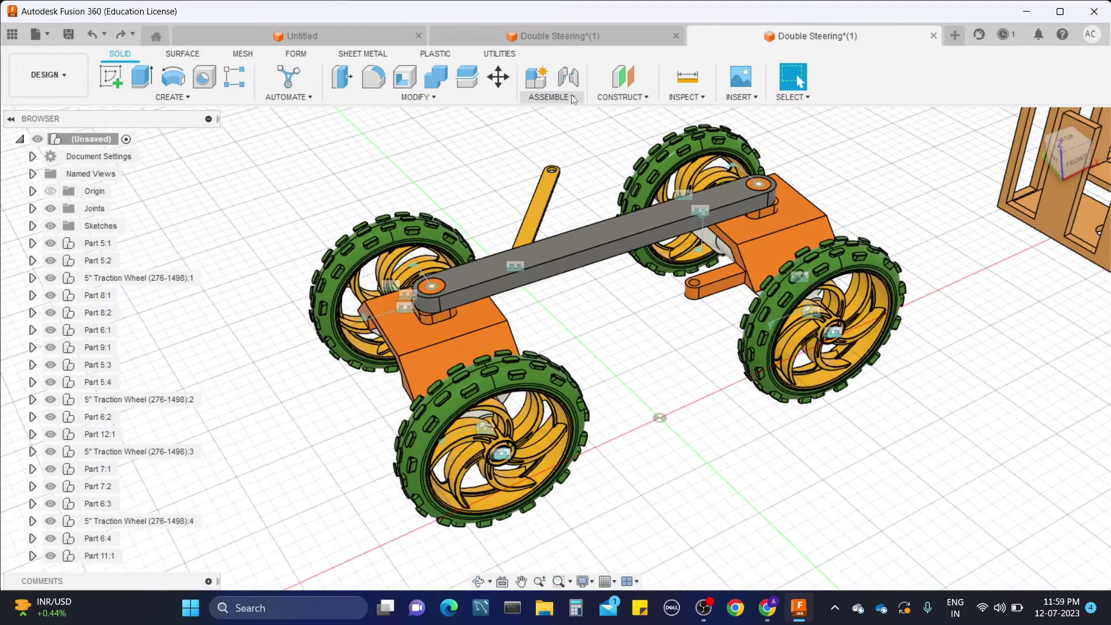
# Step: Create a rigid joint from the hole at the yellow link's free end to the hole in the opposite axle housing's orange arm
pyautogui.click(568, 76)
pyautogui.scroll(8, 601, 198)
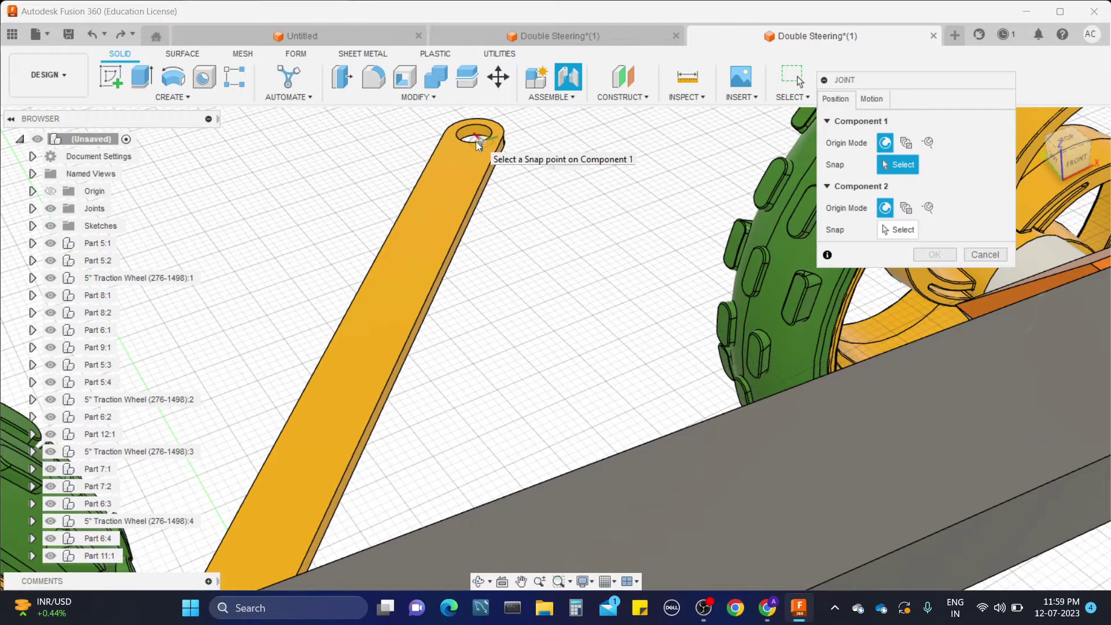
pyautogui.click(470, 141)
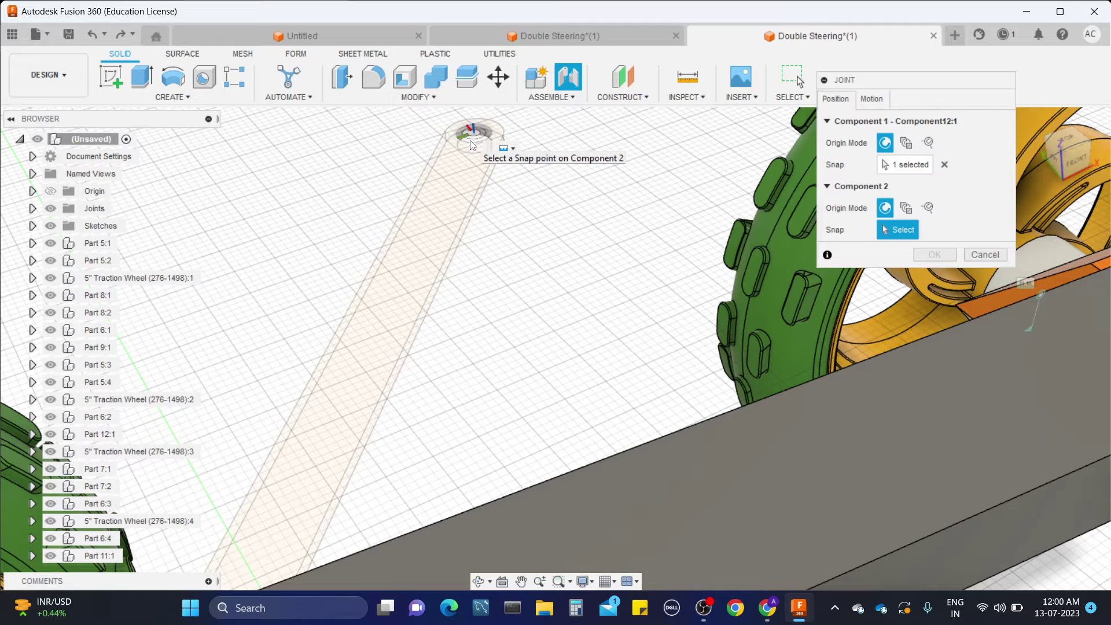
pyautogui.click(945, 165)
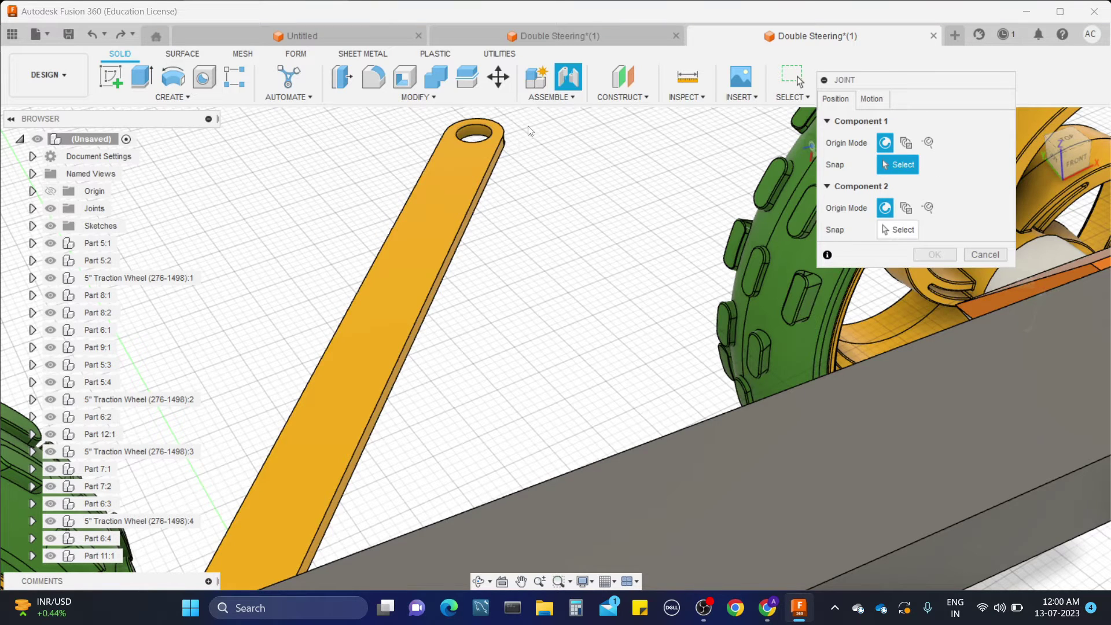
pyautogui.click(480, 139)
pyautogui.scroll(-5, 474, 138)
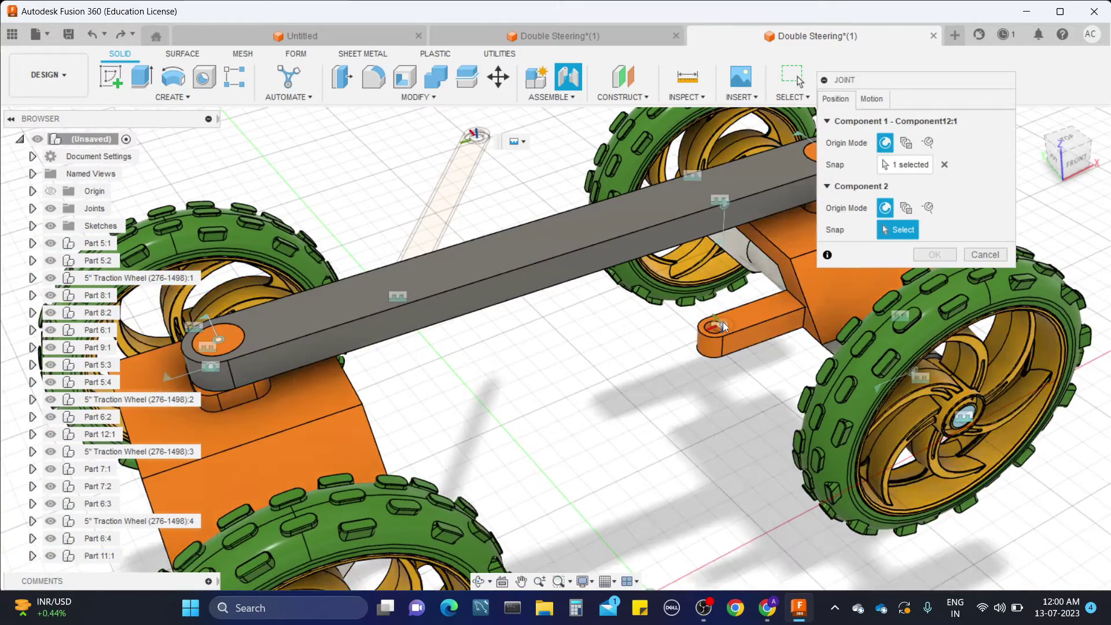
pyautogui.scroll(5, 723, 321)
pyautogui.click(722, 334)
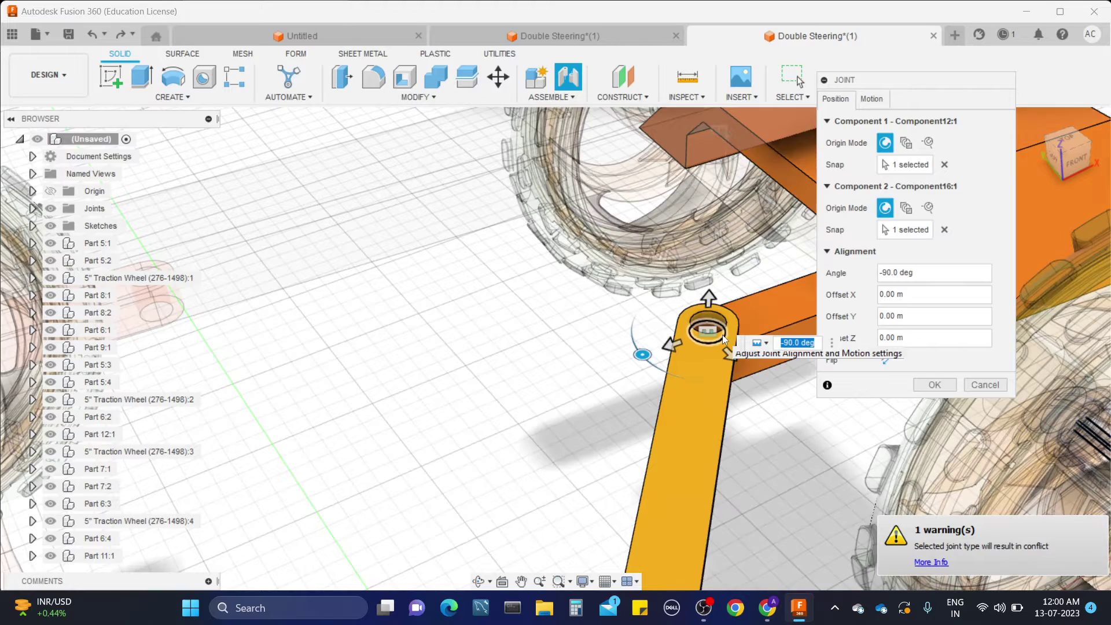
pyautogui.click(934, 385)
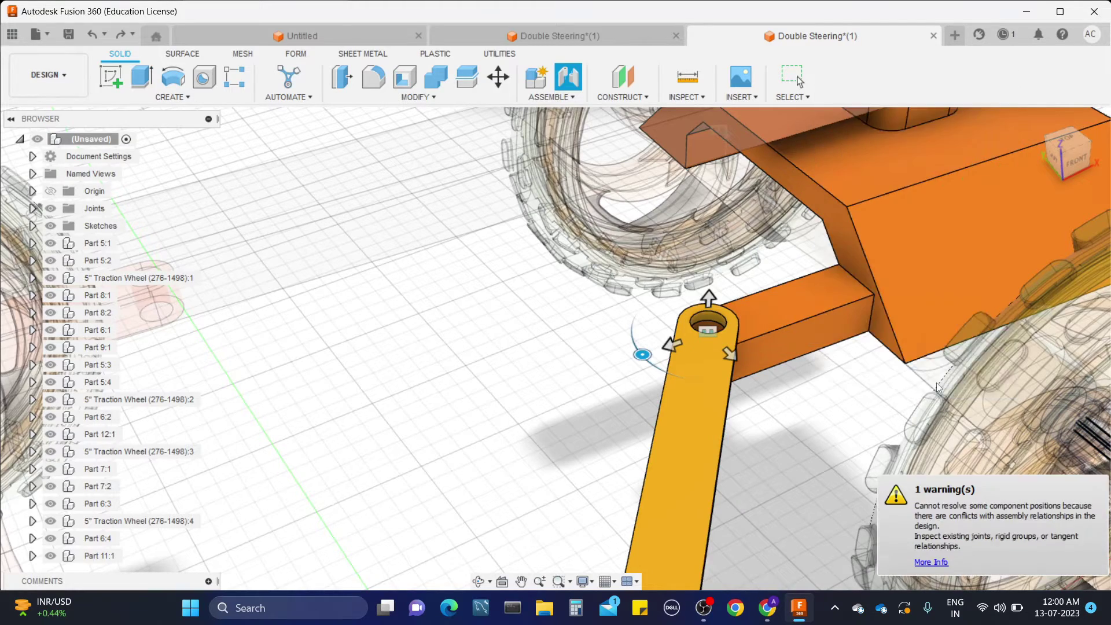
# Step: Edit the existing rigid joint between the yellow link and the near axle housing's arm, setting its motion type to Revolute about the Z Axis
pyautogui.scroll(-1, 936, 383)
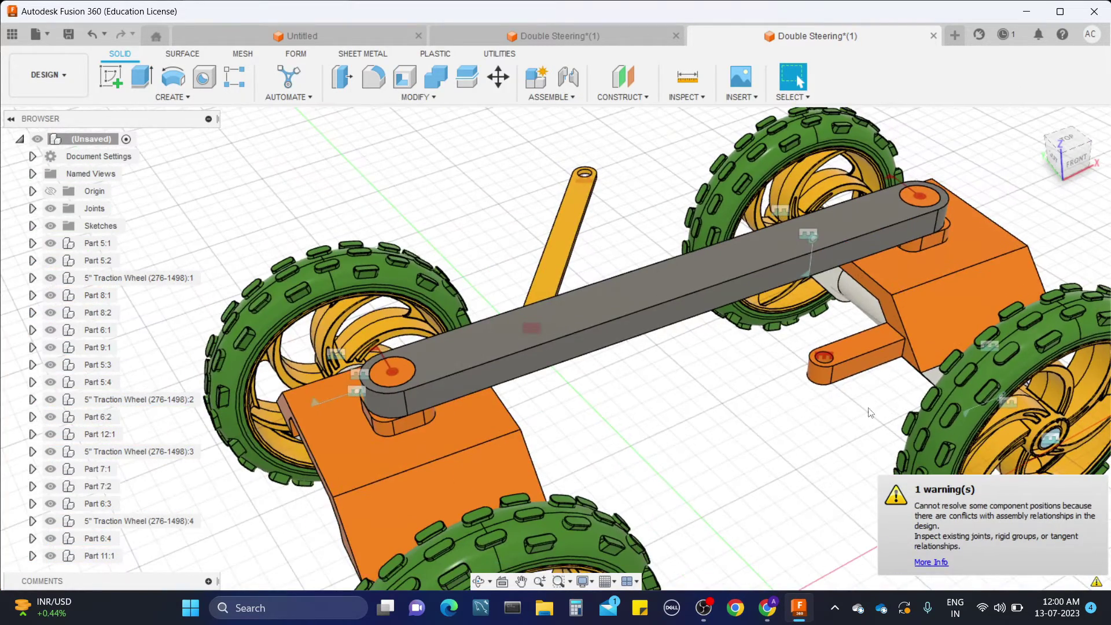
pyautogui.scroll(2, 806, 415)
pyautogui.moveTo(665, 383)
pyautogui.keyDown('shift'); pyautogui.mouseDown(button='middle')
pyautogui.moveTo(643, 342)
pyautogui.moveTo(638, 359)
pyautogui.moveTo(674, 398)
pyautogui.mouseUp(button='middle'); pyautogui.keyUp('shift')
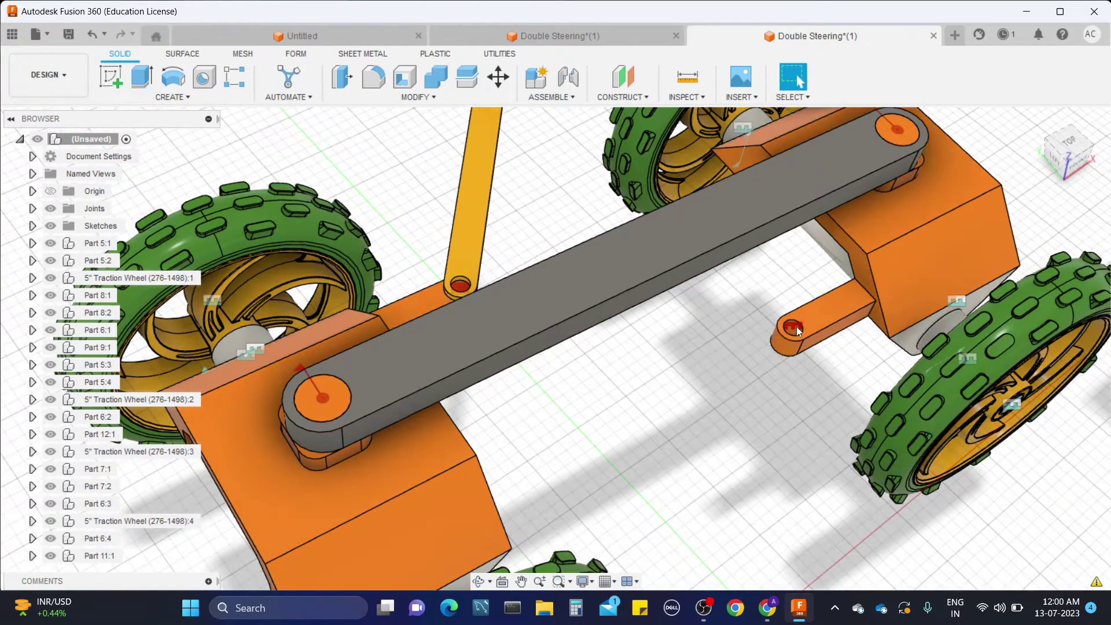
pyautogui.scroll(2, 796, 328)
pyautogui.rightClick(374, 276)
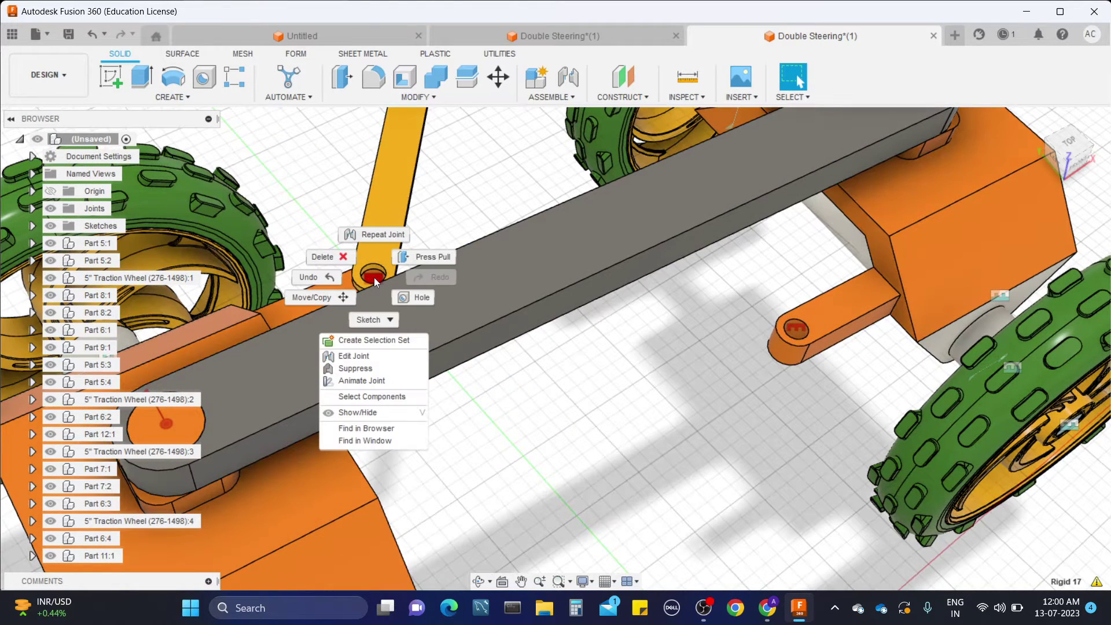
pyautogui.click(382, 359)
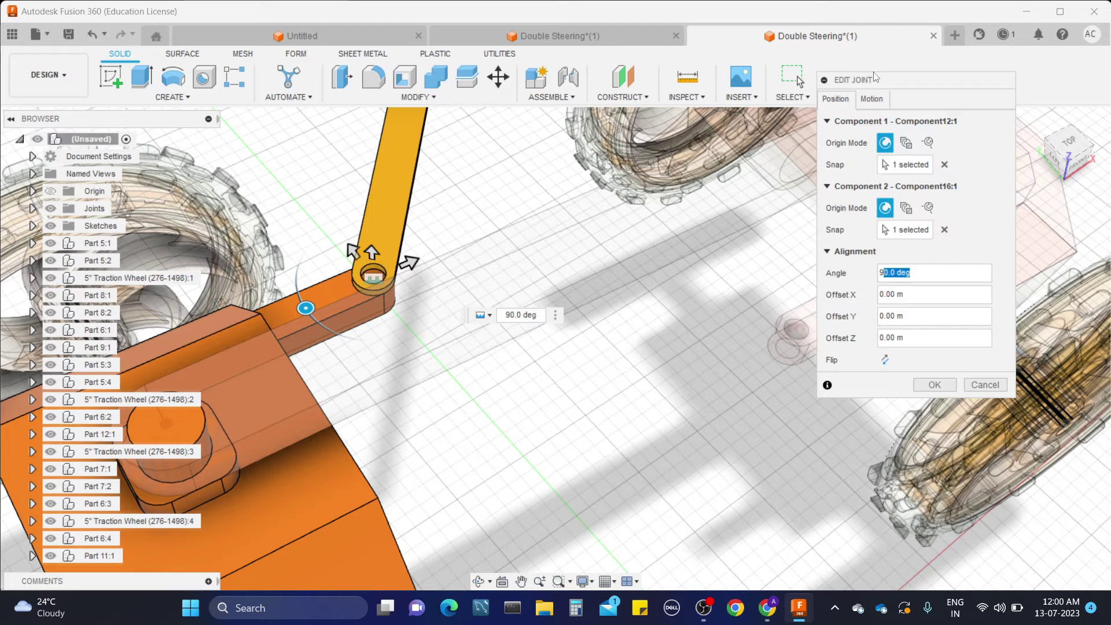
pyautogui.click(874, 98)
pyautogui.click(925, 122)
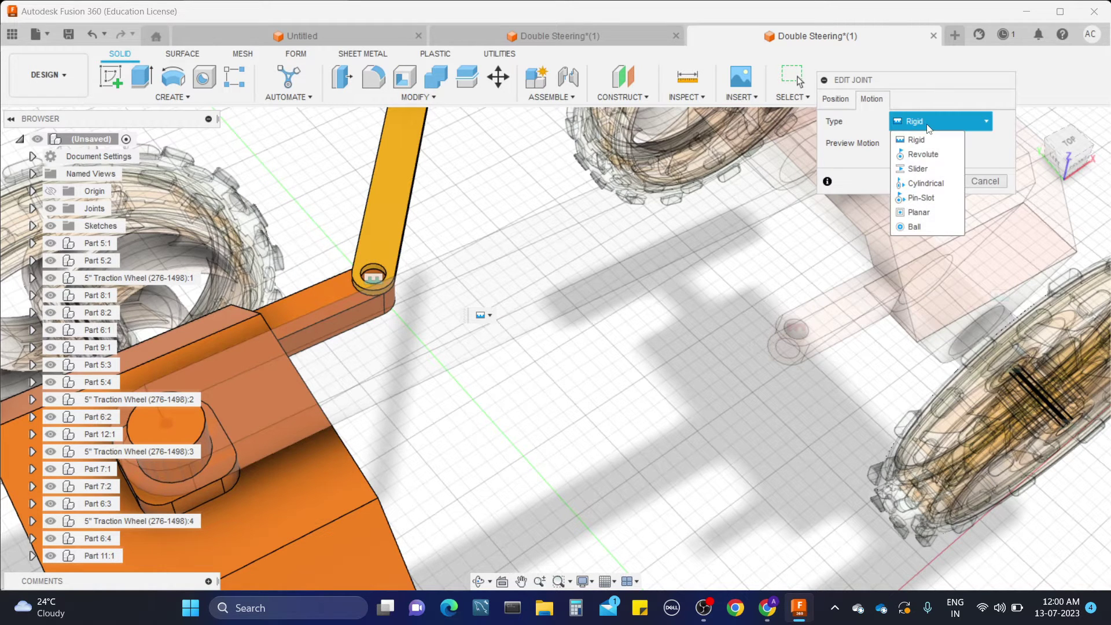
pyautogui.click(929, 149)
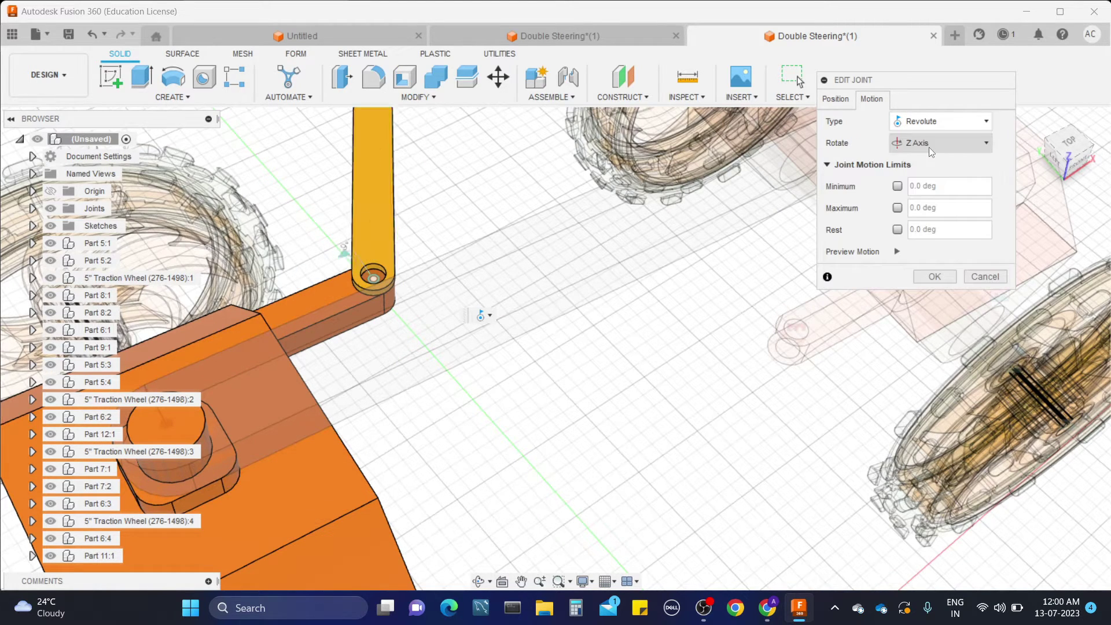
pyautogui.click(935, 277)
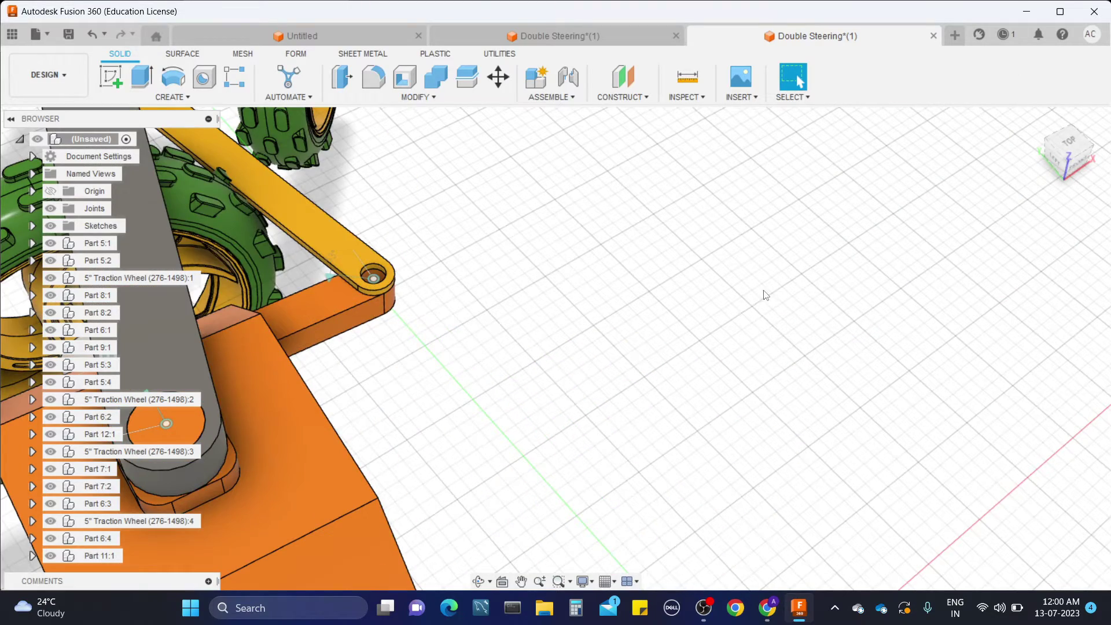
# Step: Change the rigid joint between the yellow link and the orange steering arm to Revolute about the Z axis and try moving the link
pyautogui.scroll(-6, 762, 287)
pyautogui.scroll(3, 764, 284)
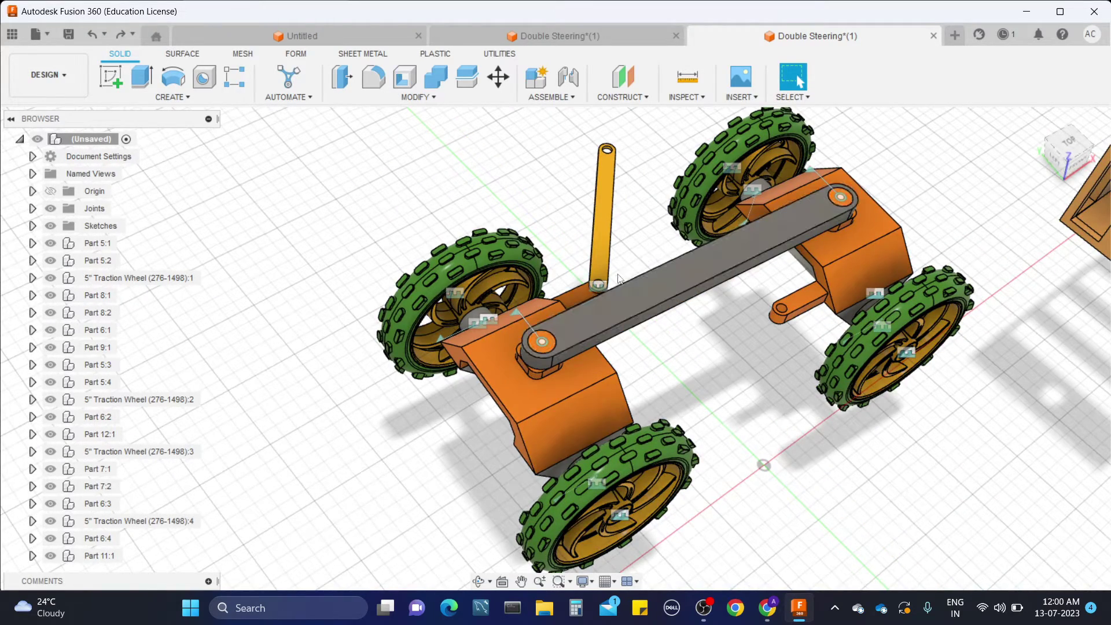
pyautogui.rightClick(602, 285)
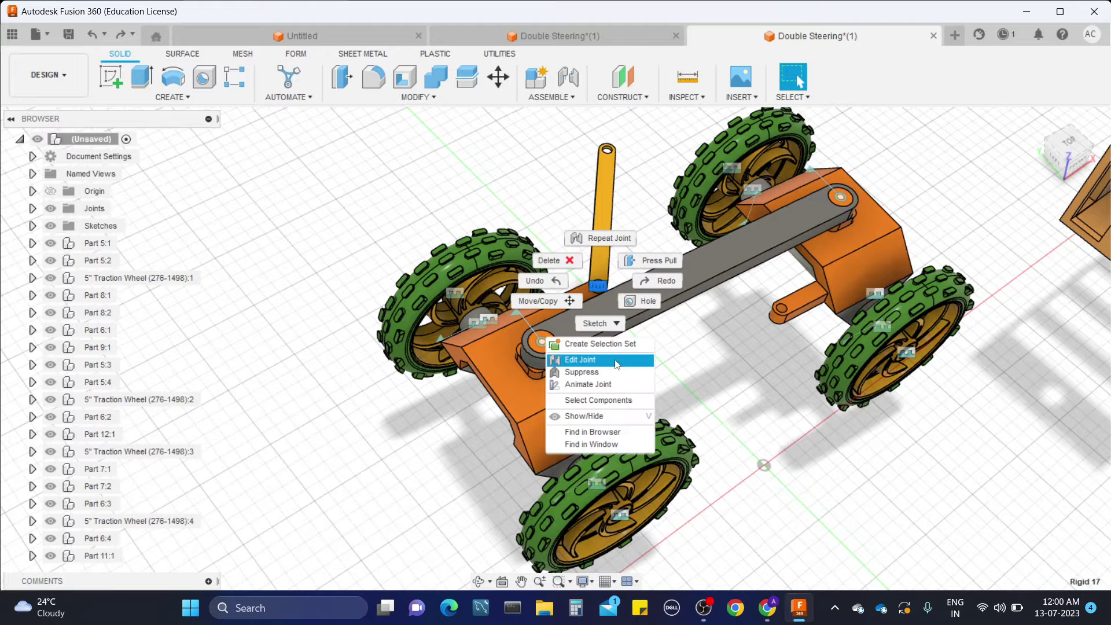
pyautogui.click(579, 362)
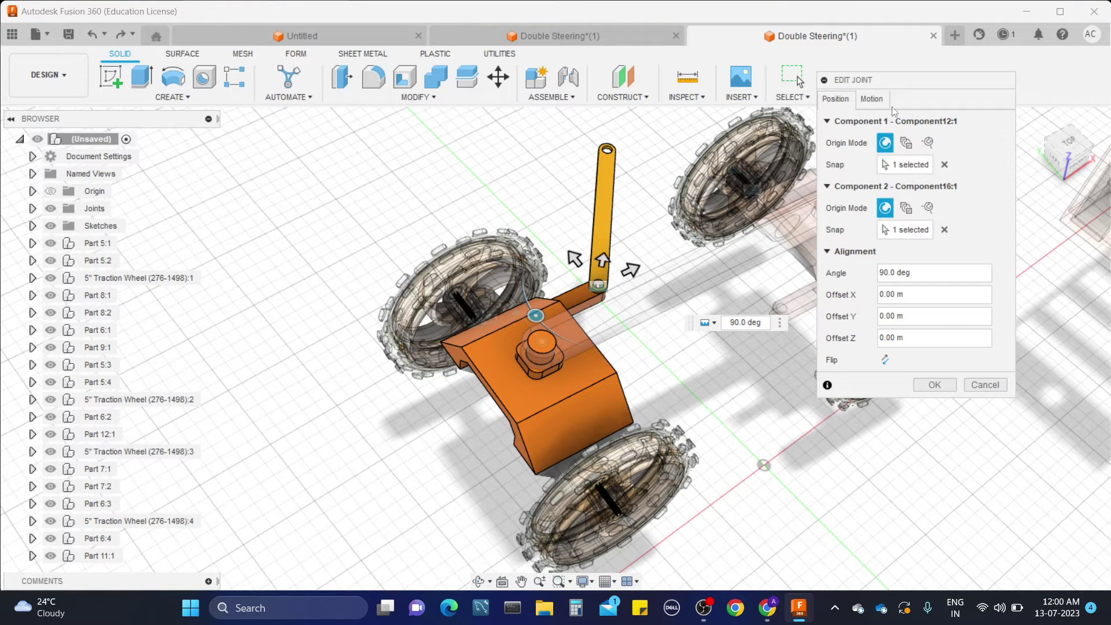
pyautogui.click(885, 103)
pyautogui.click(917, 123)
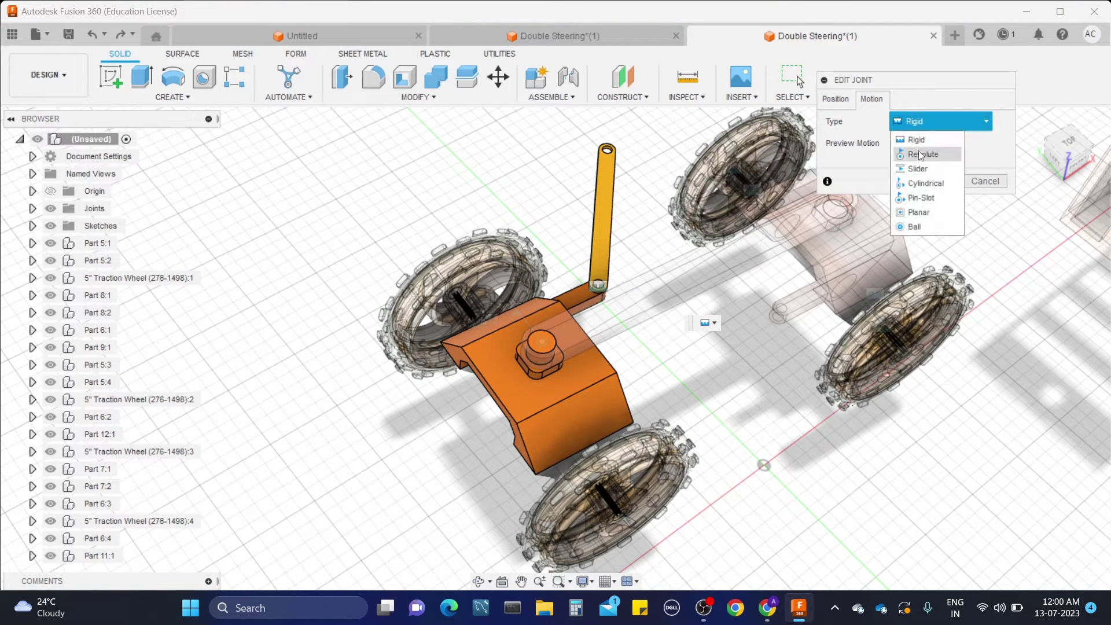
pyautogui.click(920, 154)
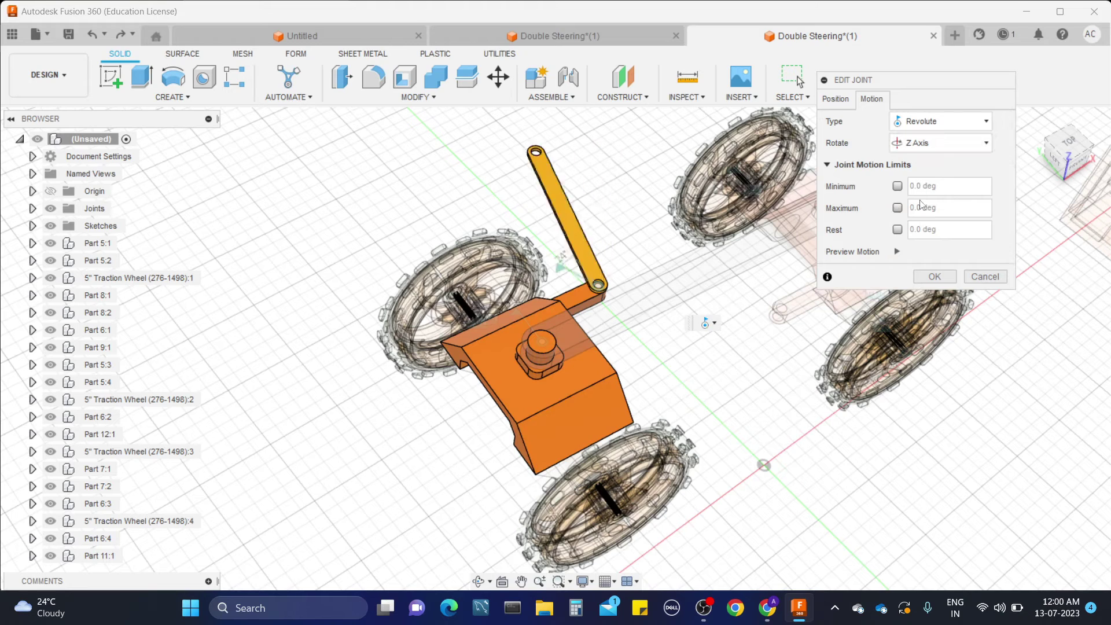
pyautogui.click(934, 277)
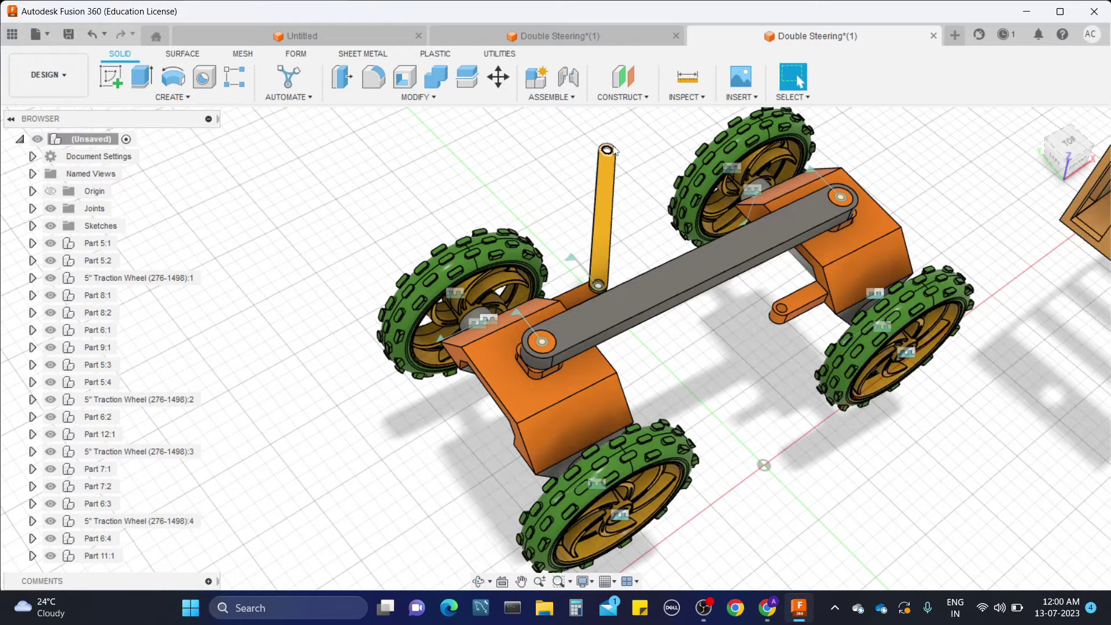
pyautogui.moveTo(612, 151)
pyautogui.mouseDown()
pyautogui.moveTo(632, 169)
pyautogui.moveTo(617, 171)
pyautogui.moveTo(620, 157)
pyautogui.mouseUp()
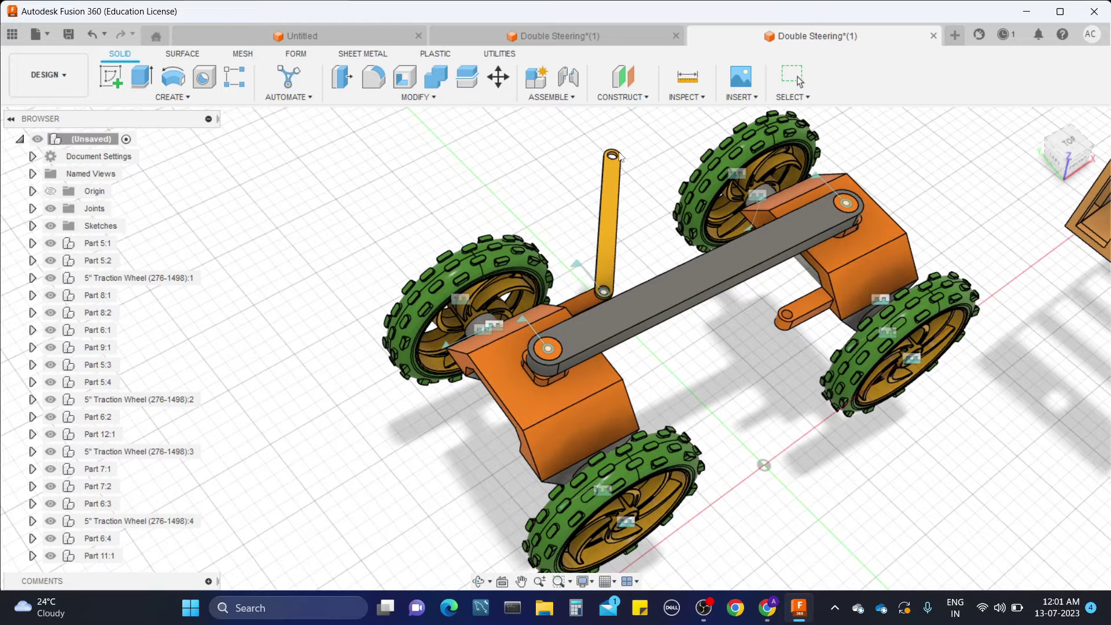
pyautogui.press('Escape')
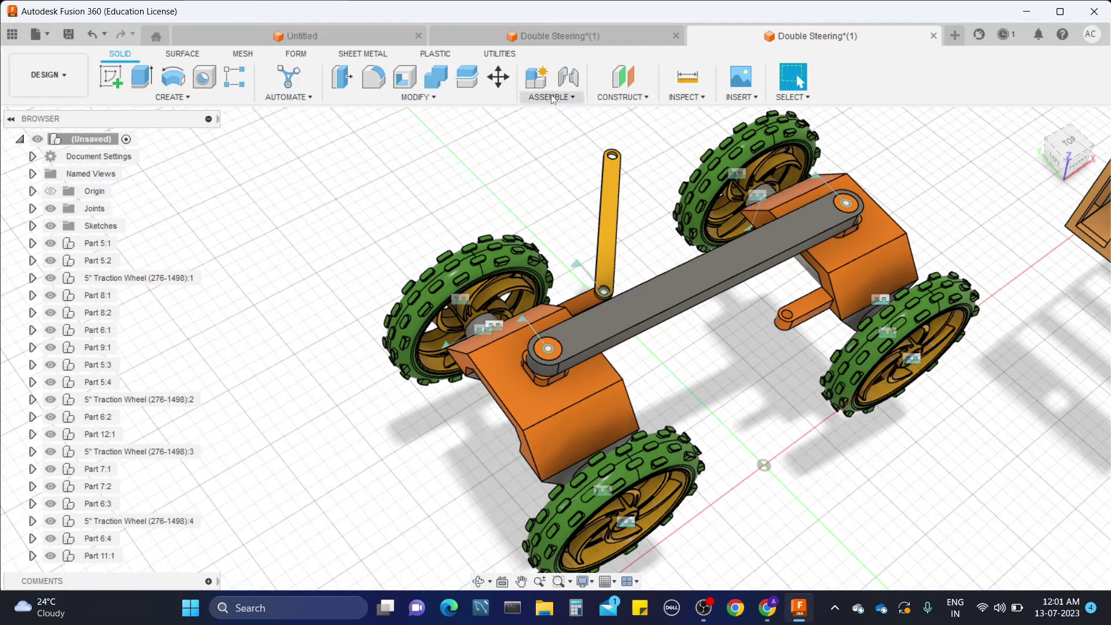
# Step: Join the yellow link's free end hole to the opposite orange steering arm's hole with a Revolute joint about the Z axis
pyautogui.click(568, 78)
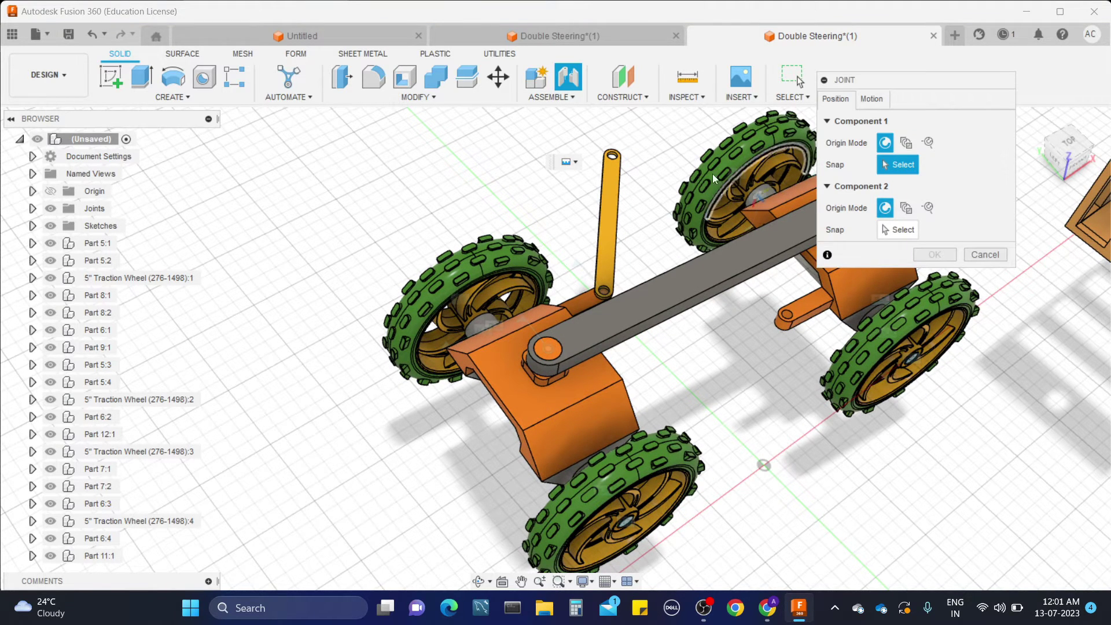
pyautogui.scroll(5, 629, 158)
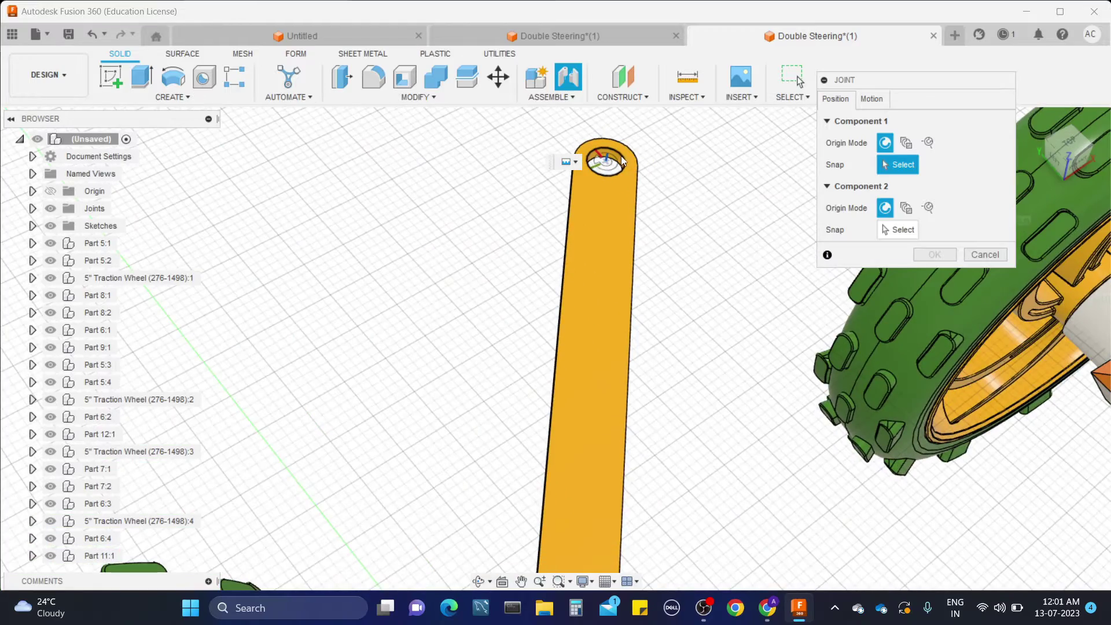
pyautogui.click(619, 168)
pyautogui.scroll(-5, 619, 168)
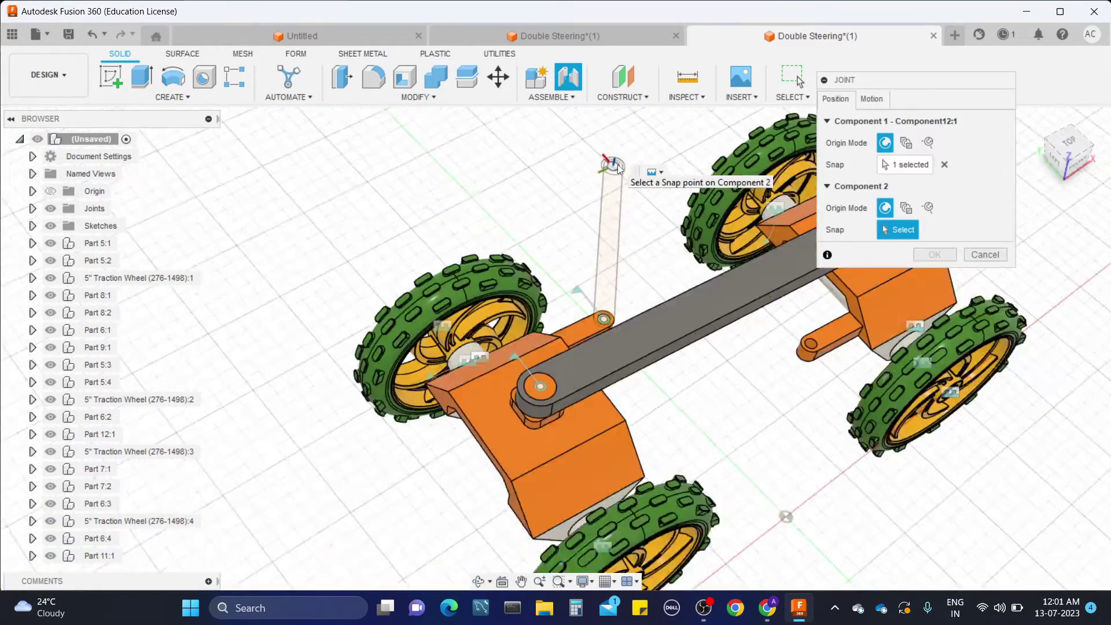
pyautogui.scroll(8, 665, 243)
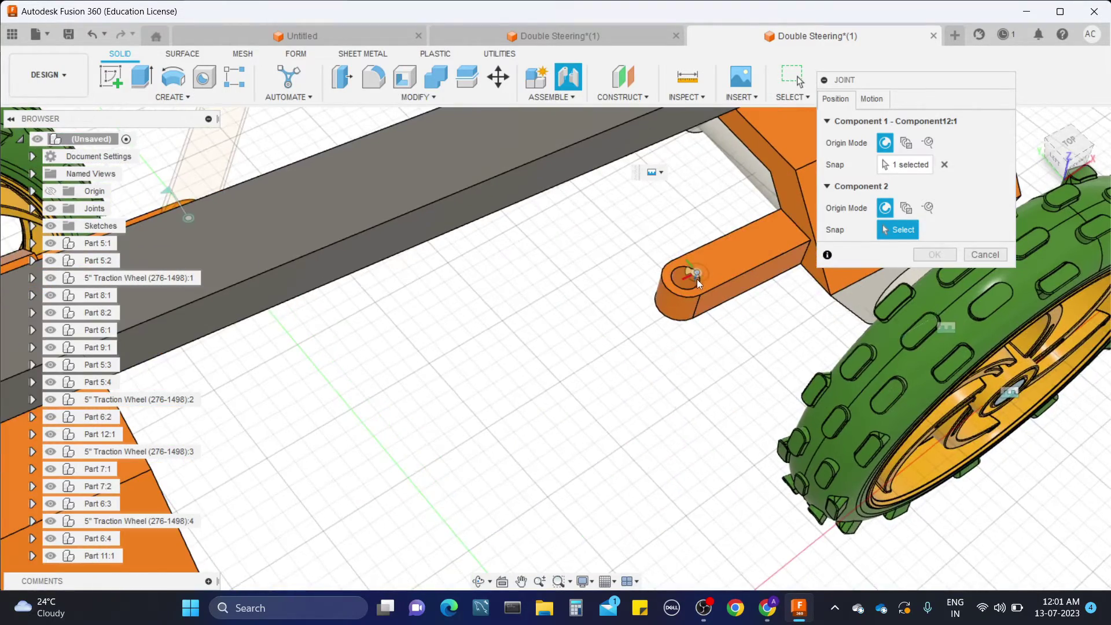
pyautogui.click(697, 280)
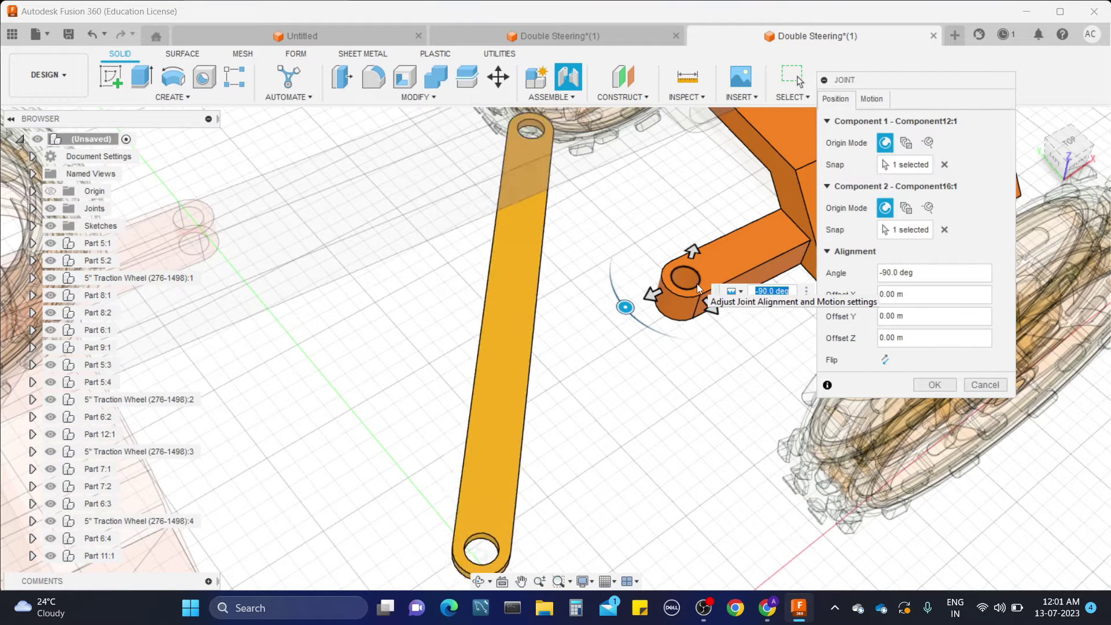
pyautogui.click(876, 105)
pyautogui.click(954, 121)
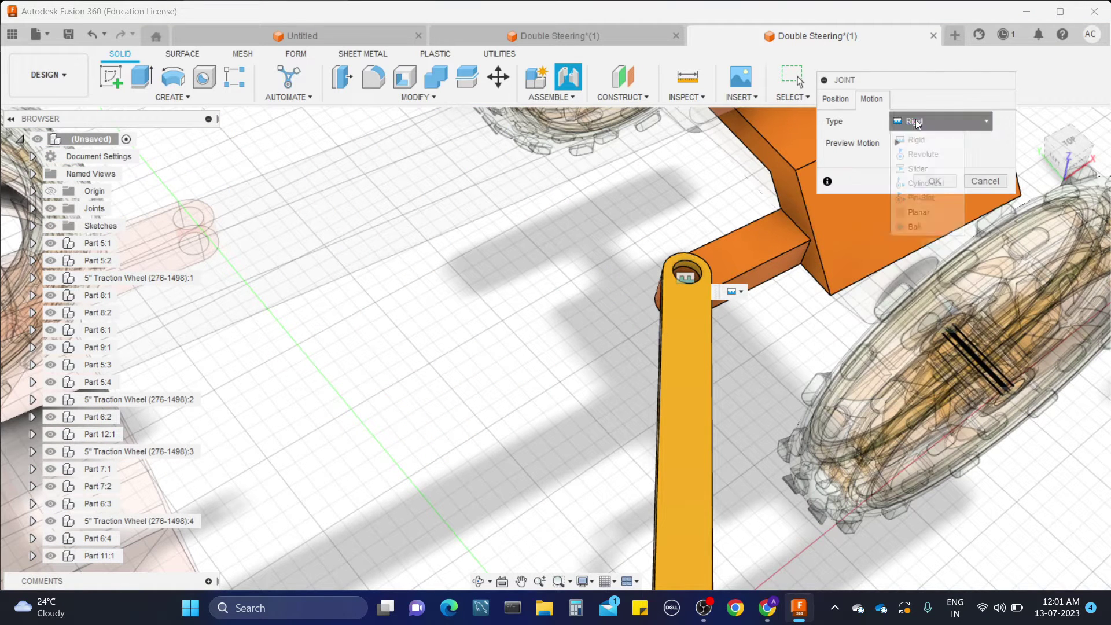
pyautogui.click(920, 152)
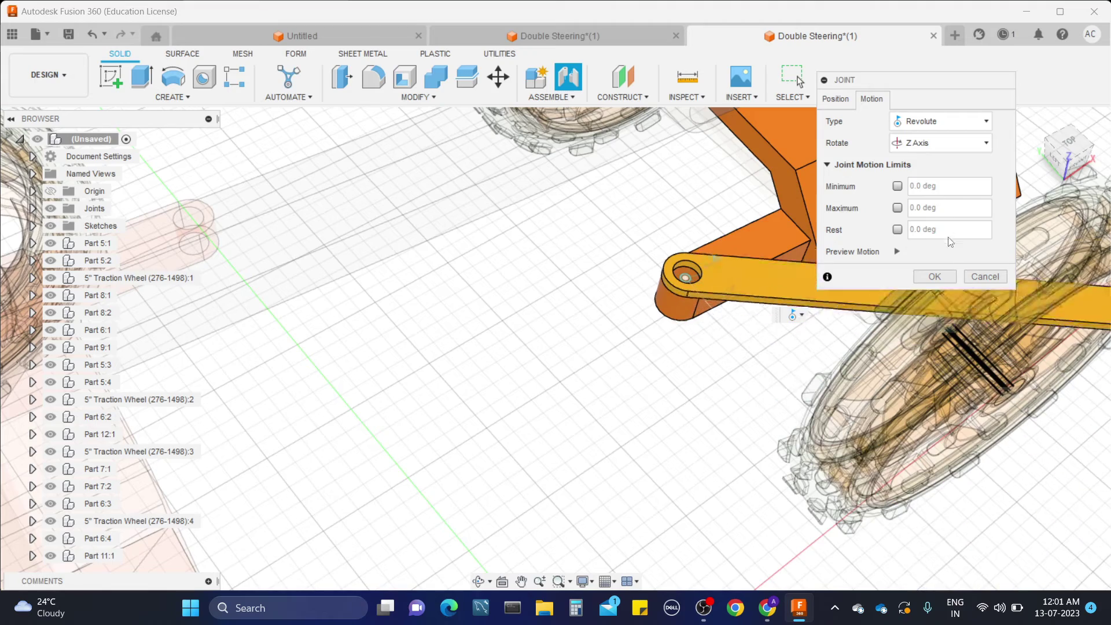
pyautogui.click(939, 276)
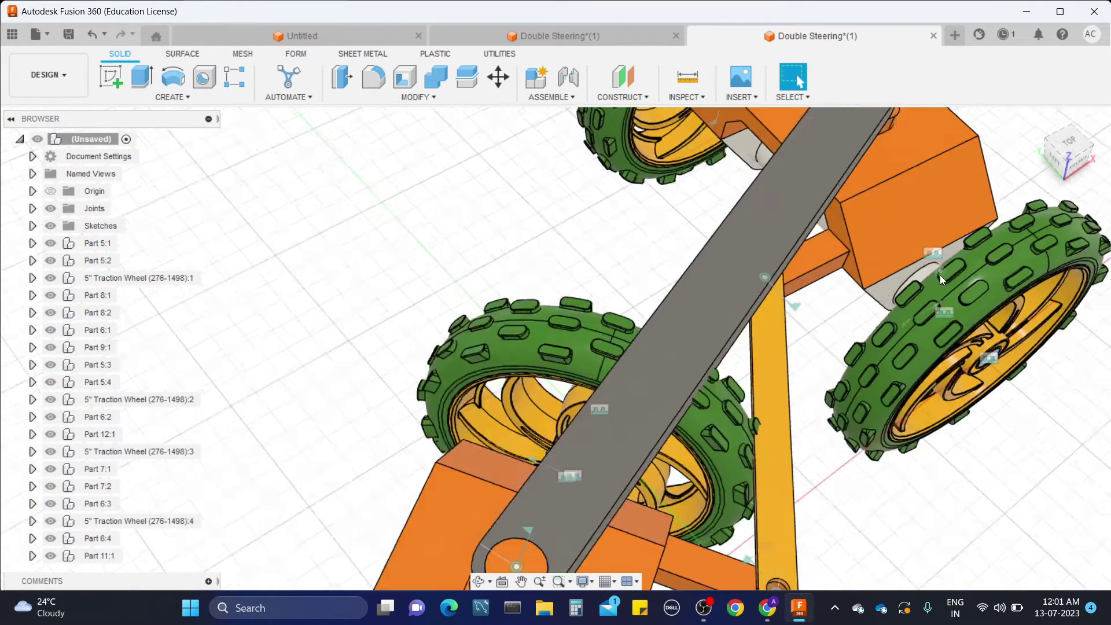
# Step: Examine the linked steering assembly from above and from the side to check how both axle blocks and the yellow link align
pyautogui.keyDown('shift'); pyautogui.moveTo(868, 362); pyautogui.dragTo(871, 449, button='middle'); pyautogui.keyUp('shift')
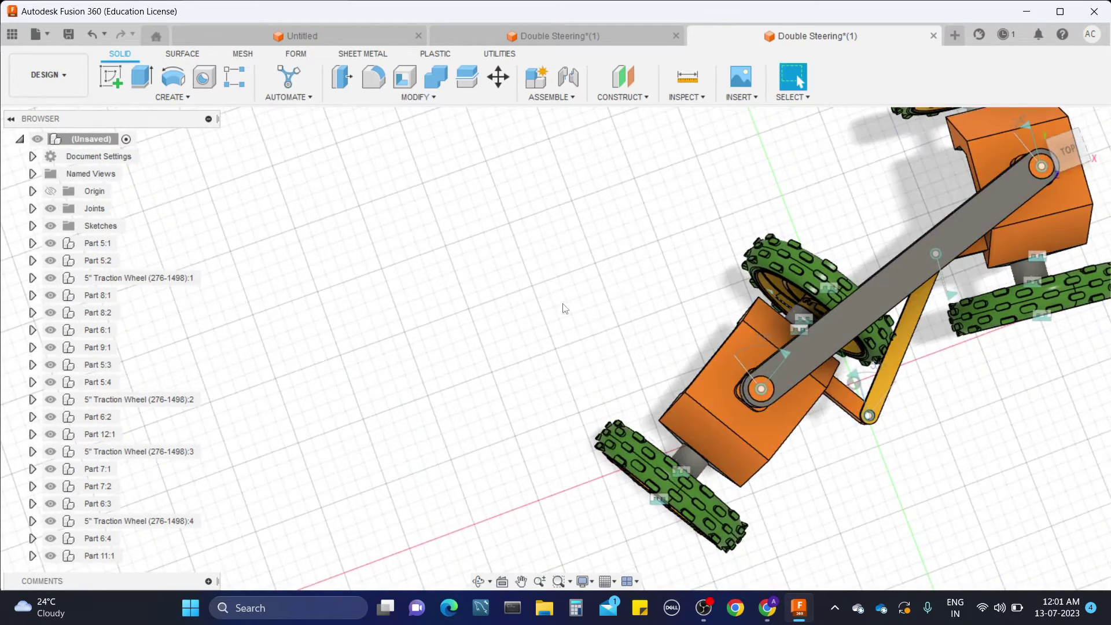
pyautogui.moveTo(847, 250)
pyautogui.keyDown('shift'); pyautogui.mouseDown(button='middle')
pyautogui.moveTo(826, 223)
pyautogui.moveTo(830, 240)
pyautogui.mouseUp(button='middle'); pyautogui.keyUp('shift')
pyautogui.scroll(-1, 839, 272)
pyautogui.scroll(1, 839, 284)
pyautogui.scroll(1, 578, 249)
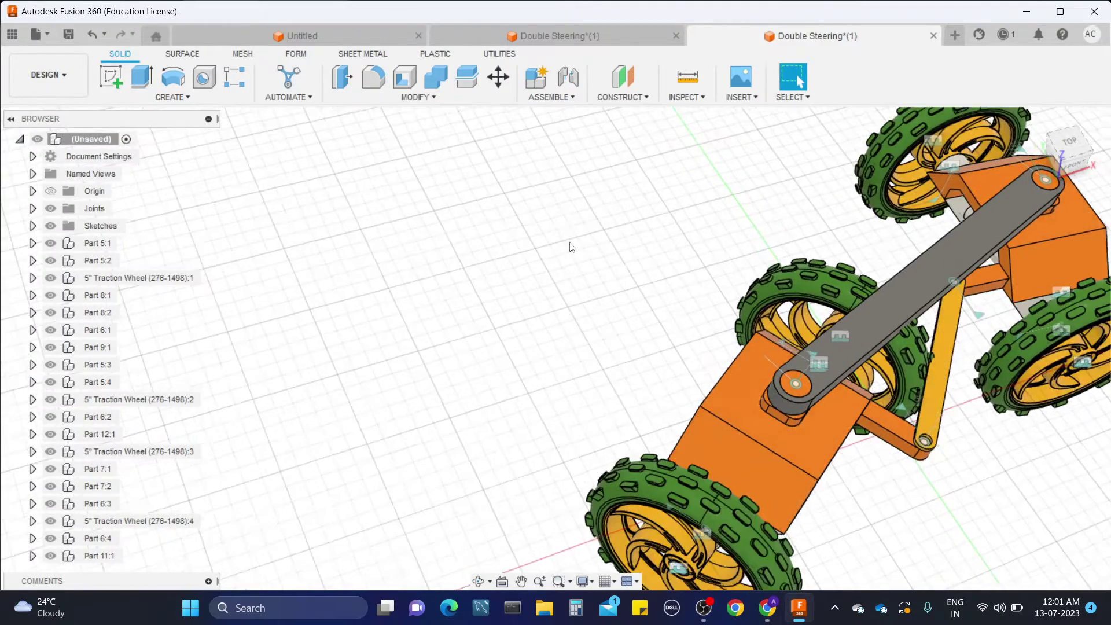
pyautogui.scroll(-1, 601, 232)
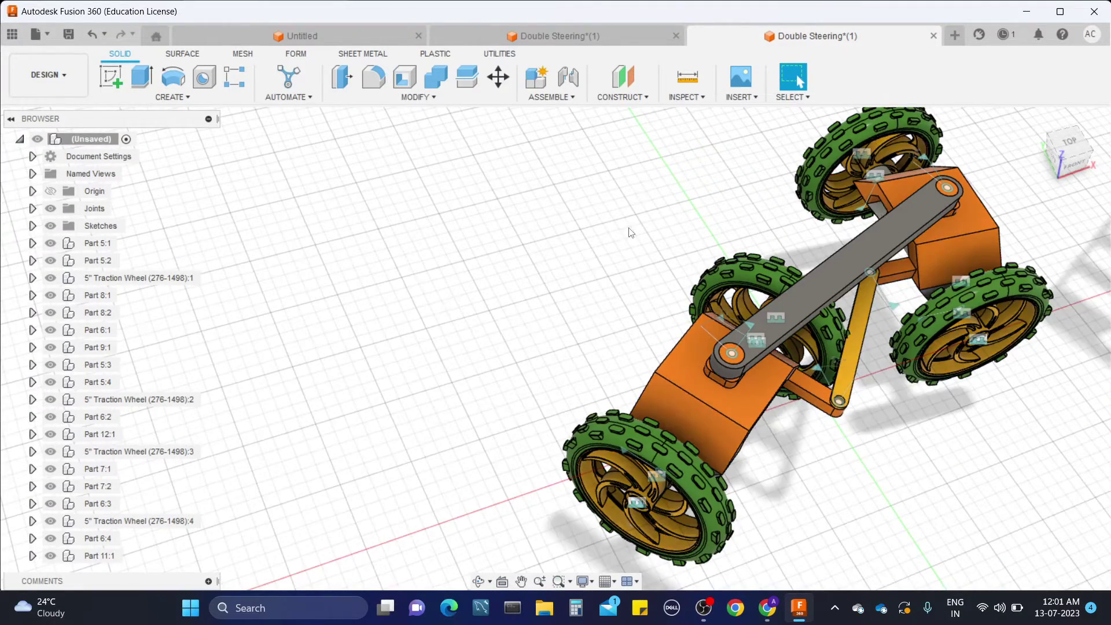
pyautogui.keyDown('shift'); pyautogui.moveTo(631, 232); pyautogui.dragTo(616, 203, button='middle'); pyautogui.keyUp('shift')
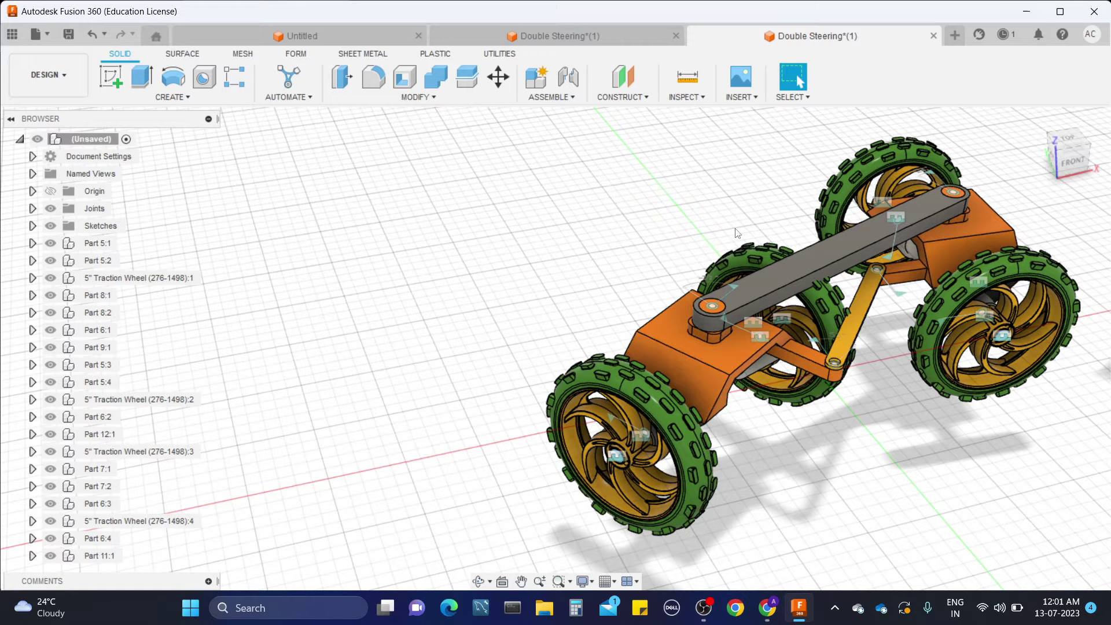
pyautogui.moveTo(685, 304); pyautogui.dragTo(646, 264, button='middle')
# Step: Undo the last joint between the yellow link and the opposite steering arm
pyautogui.click(104, 34)
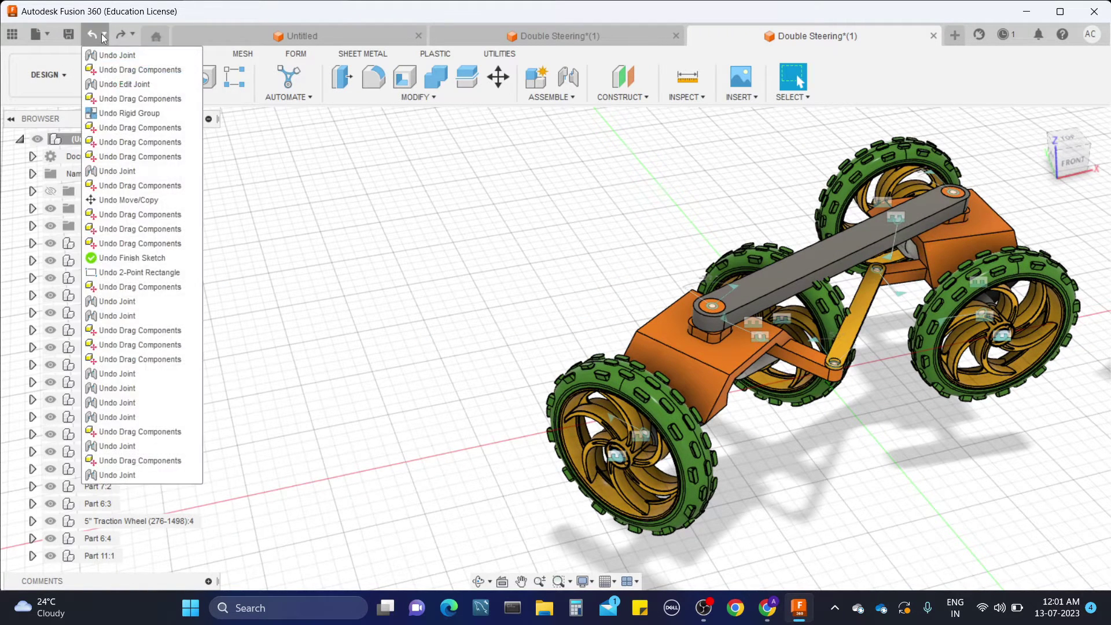
pyautogui.click(94, 37)
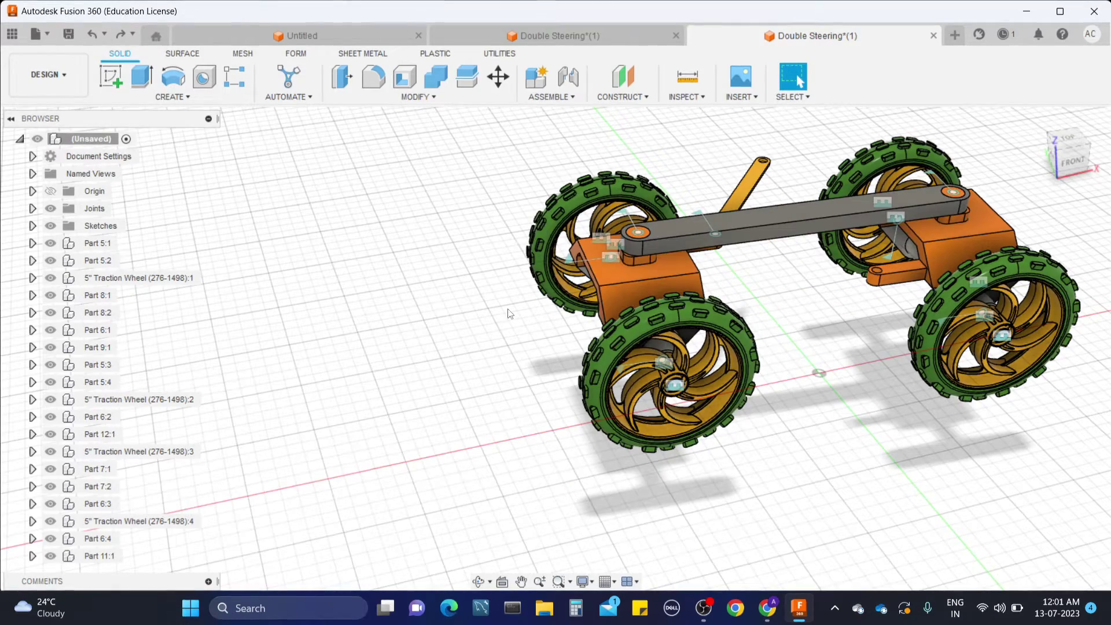
pyautogui.scroll(3, 806, 273)
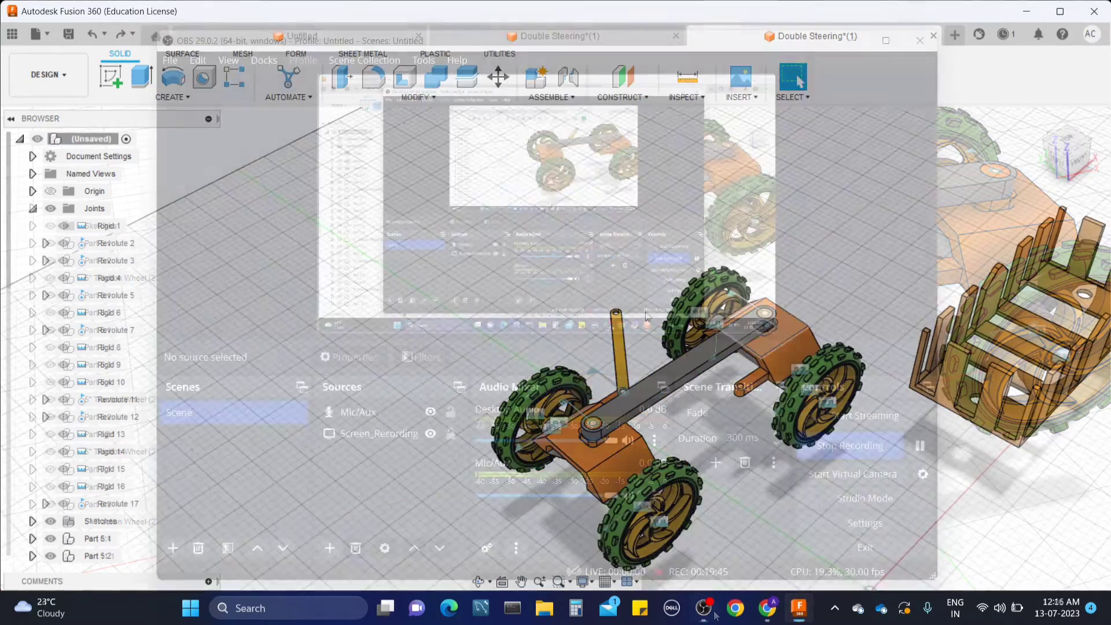
# Step: Unlock and relock the motion of Revolute 11 at the grey beam's pivot, and shift the wheeled assembly slightly
pyautogui.keyDown('shift'); pyautogui.moveTo(586, 292); pyautogui.dragTo(590, 255, button='middle'); pyautogui.keyUp('shift')
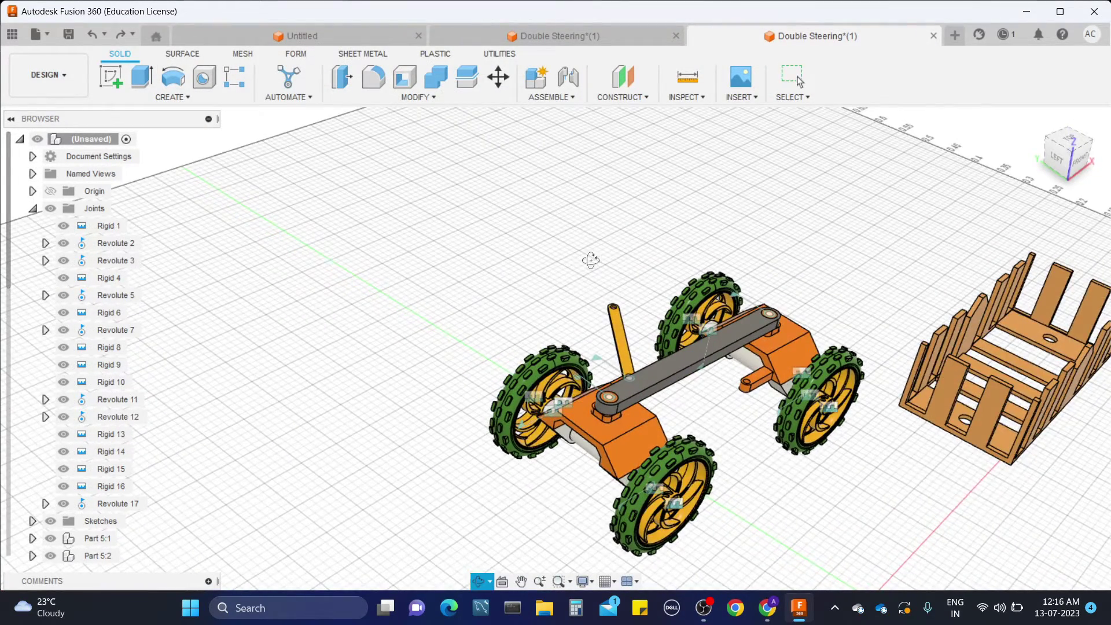
pyautogui.click(613, 398)
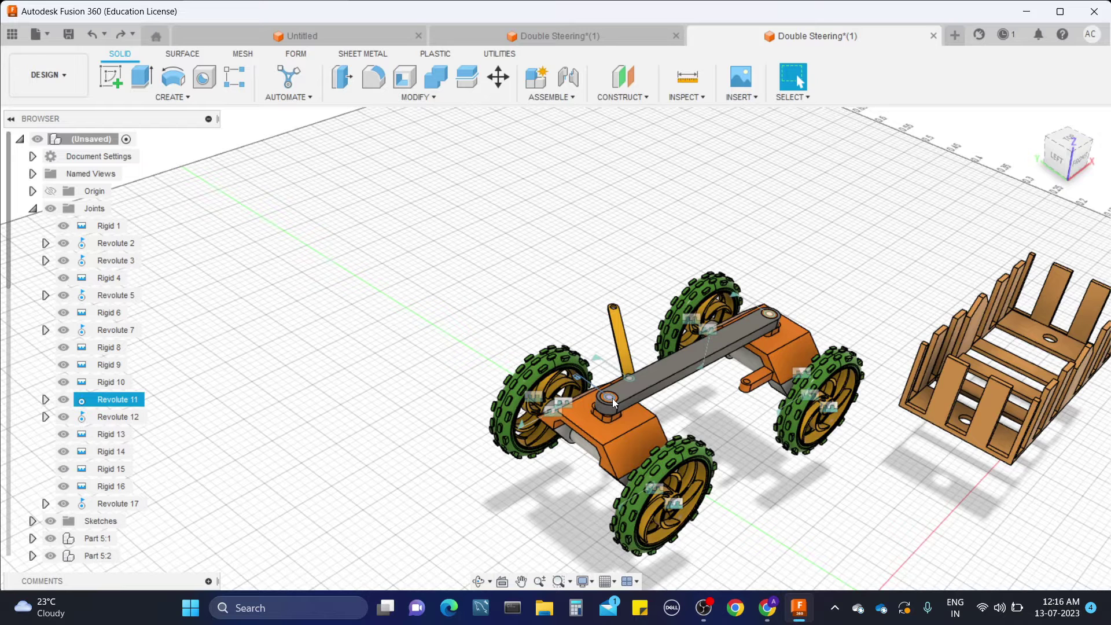
pyautogui.rightClick(612, 401)
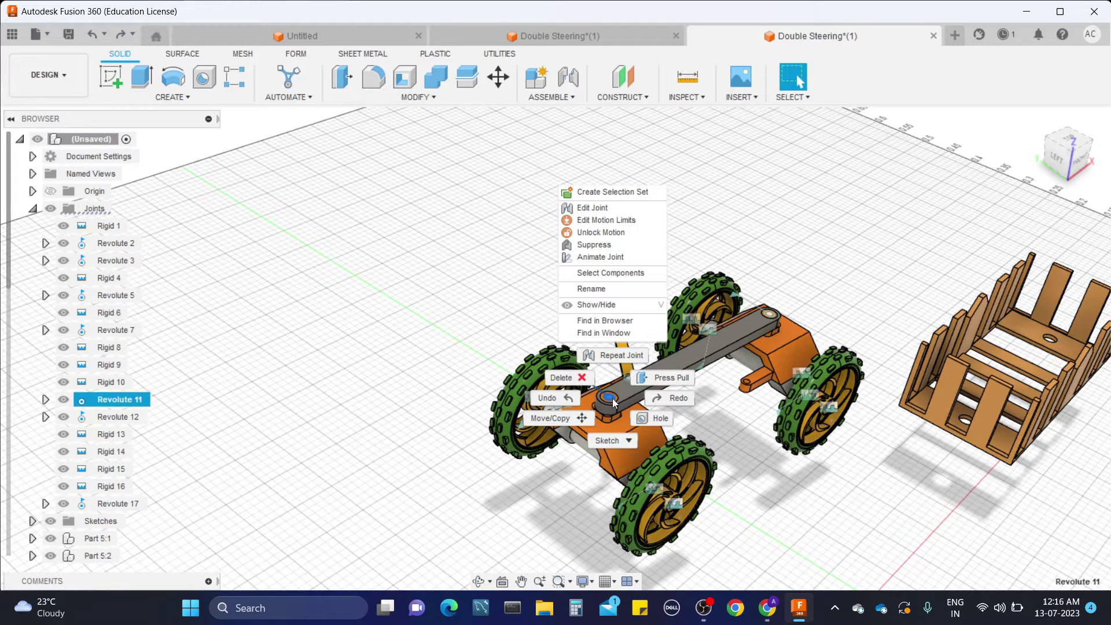
pyautogui.click(619, 241)
pyautogui.rightClick(616, 409)
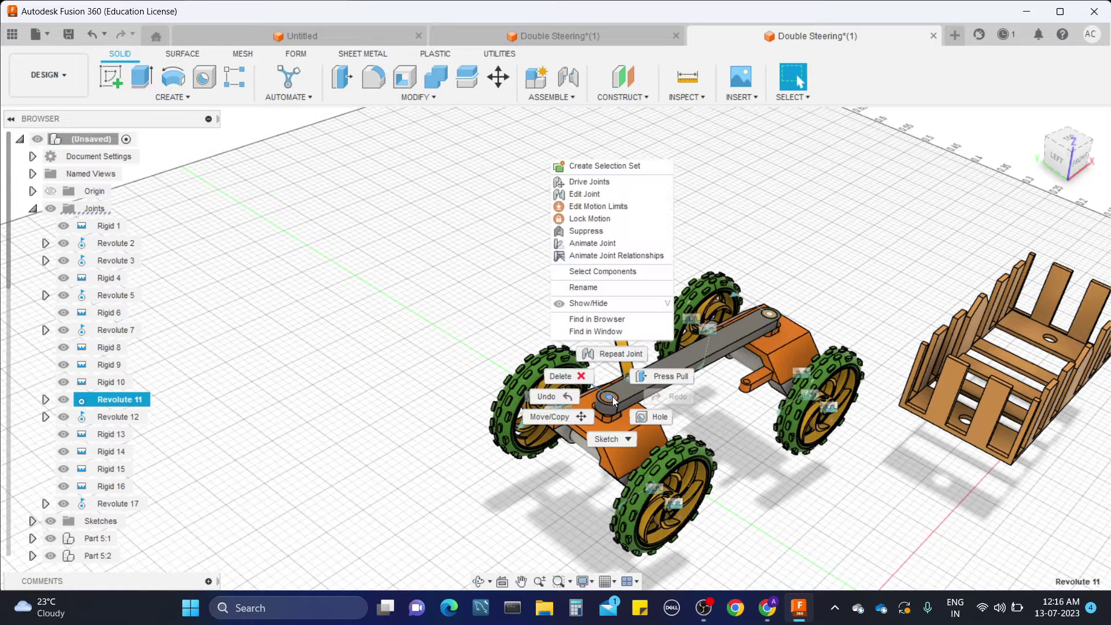
pyautogui.click(623, 226)
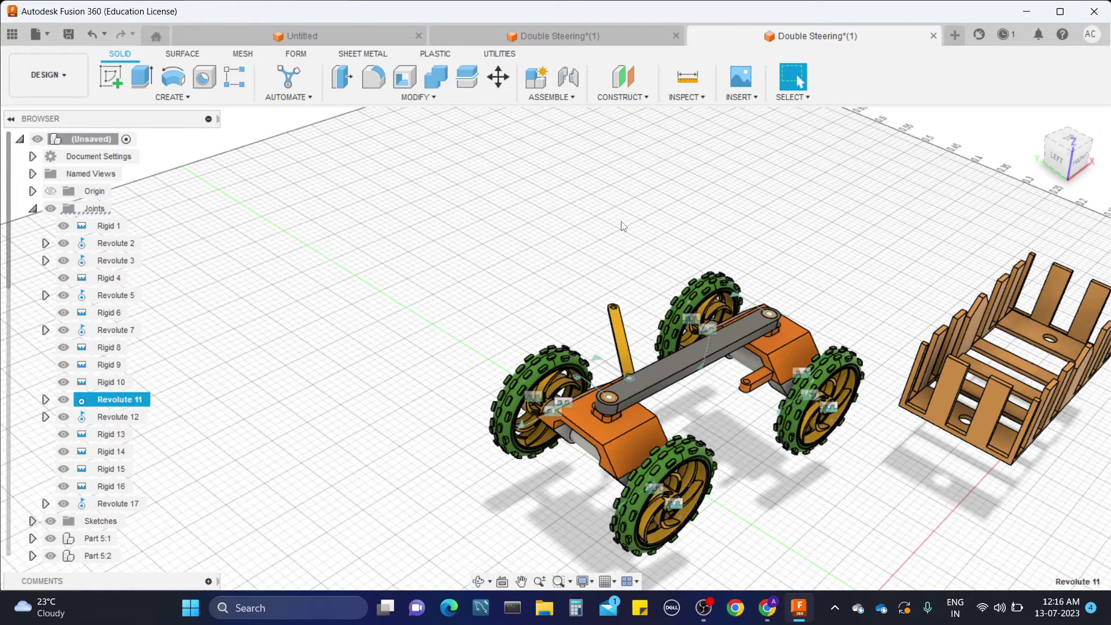
pyautogui.moveTo(629, 230)
pyautogui.keyDown('shift'); pyautogui.mouseDown(button='middle')
pyautogui.moveTo(630, 250)
pyautogui.moveTo(624, 233)
pyautogui.mouseUp(button='middle'); pyautogui.keyUp('shift')
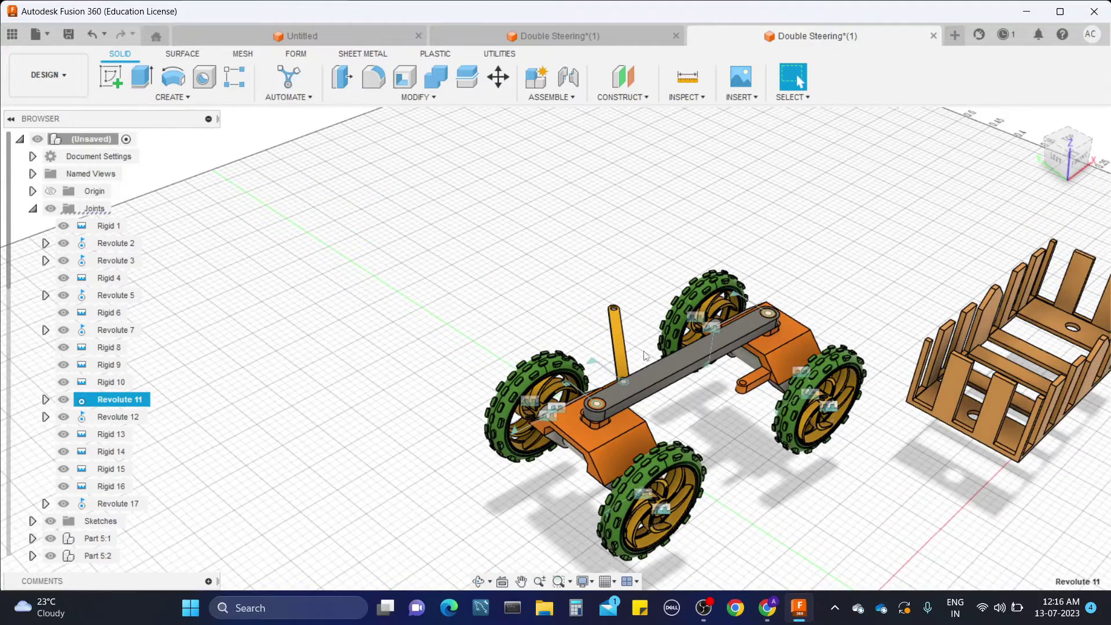
pyautogui.moveTo(652, 366); pyautogui.dragTo(646, 340)
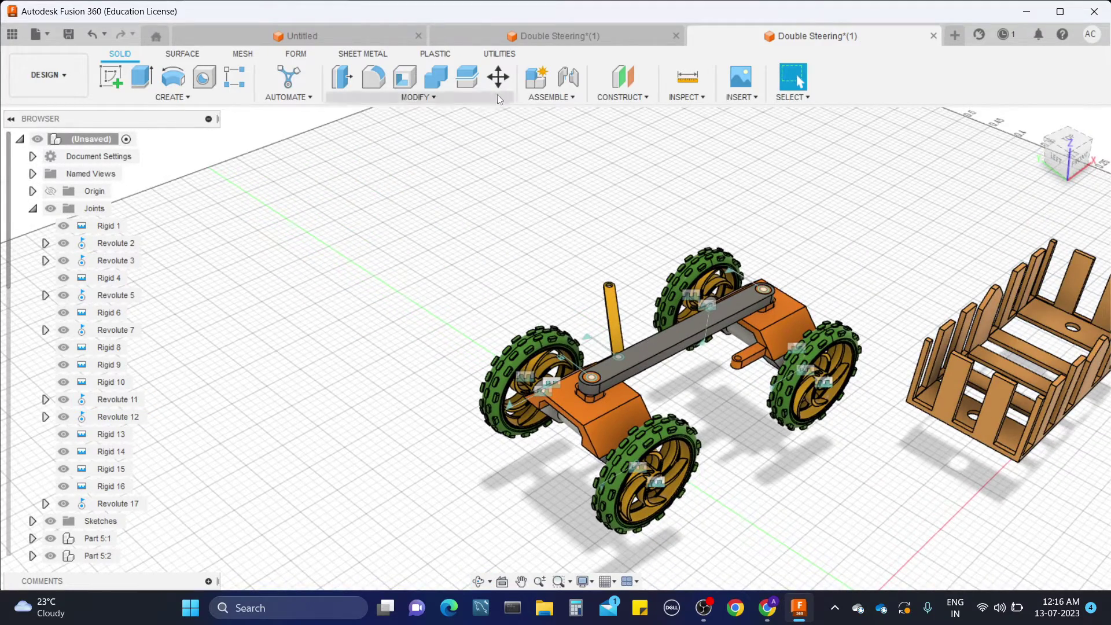
# Step: Join the yellow link's free end hole to the hole in the far axle's orange steering arm with a Revolute joint about the Z axis
pyautogui.click(559, 81)
pyautogui.scroll(5, 612, 303)
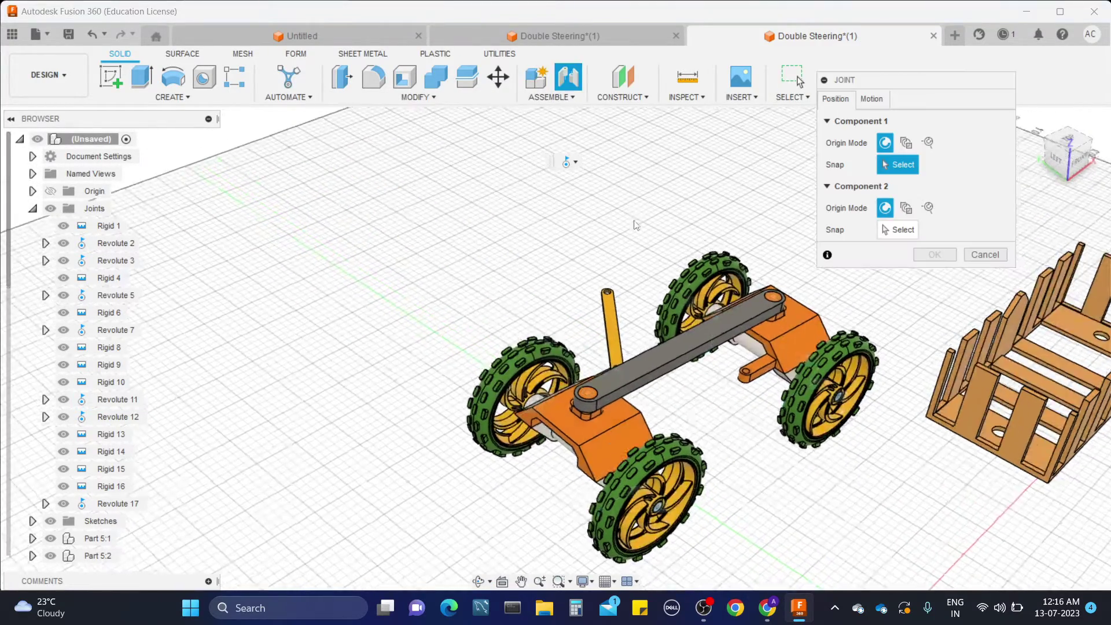
pyautogui.scroll(4, 607, 307)
pyautogui.click(591, 319)
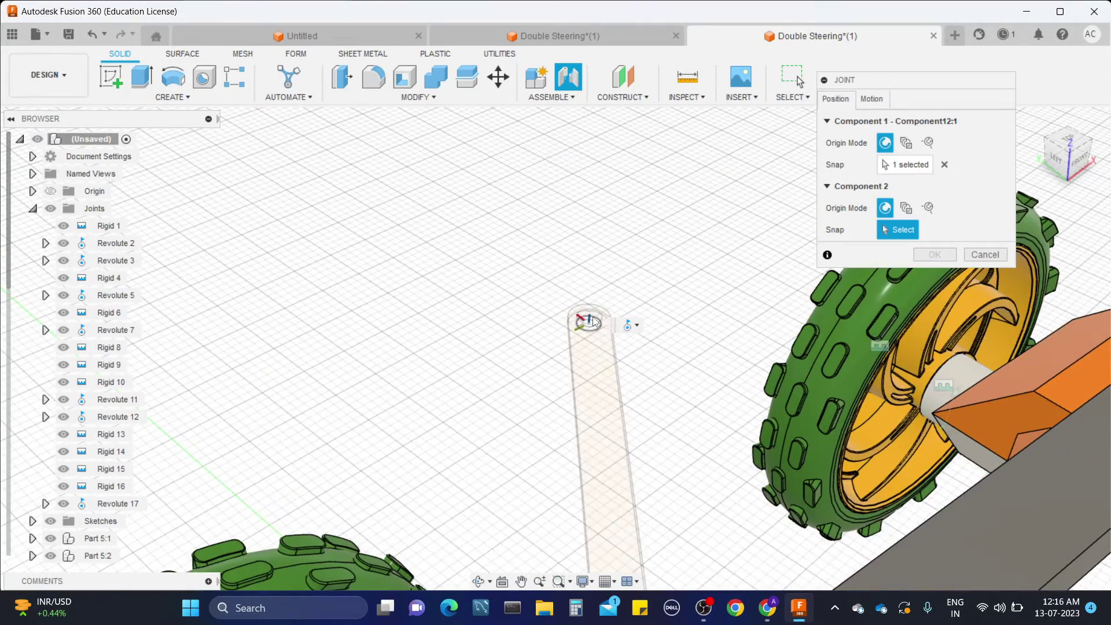
pyautogui.scroll(-1, 594, 322)
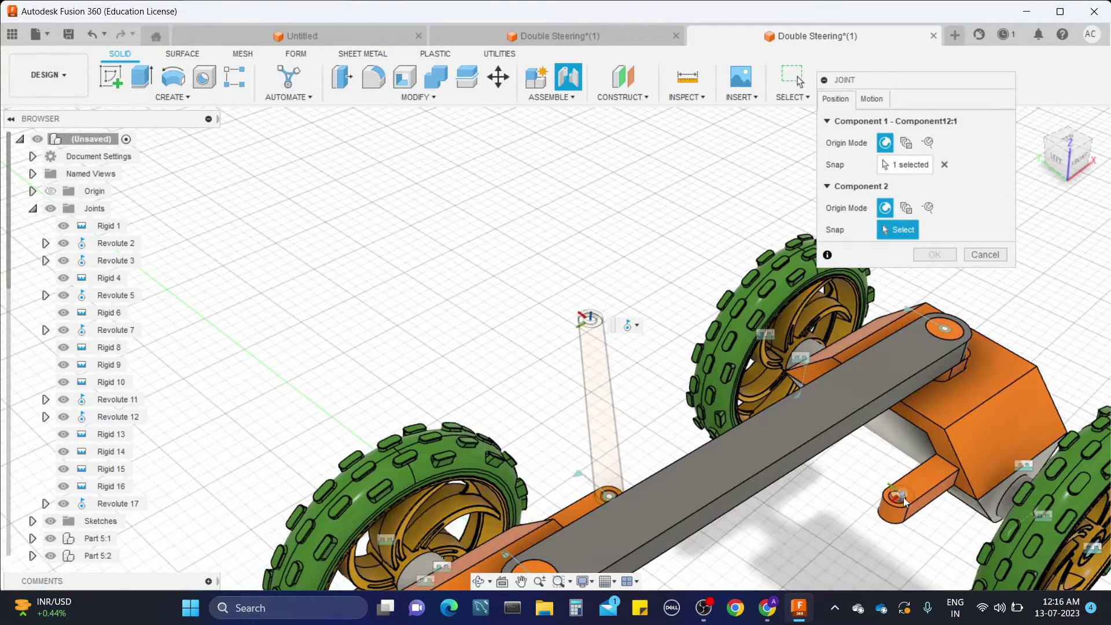
pyautogui.scroll(3, 903, 497)
pyautogui.click(903, 504)
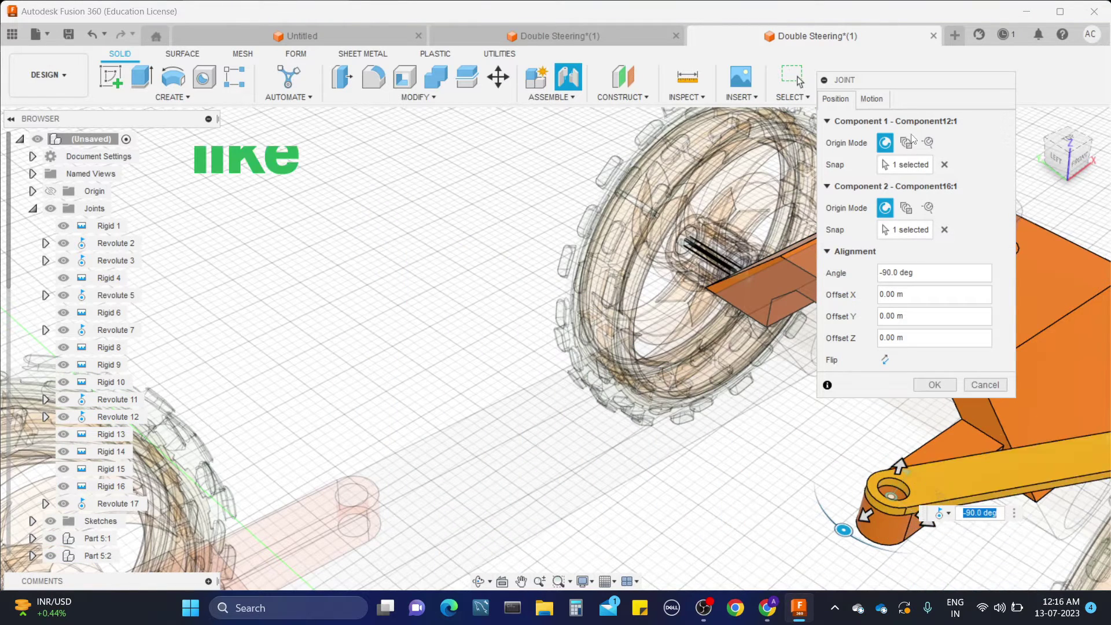
pyautogui.click(879, 101)
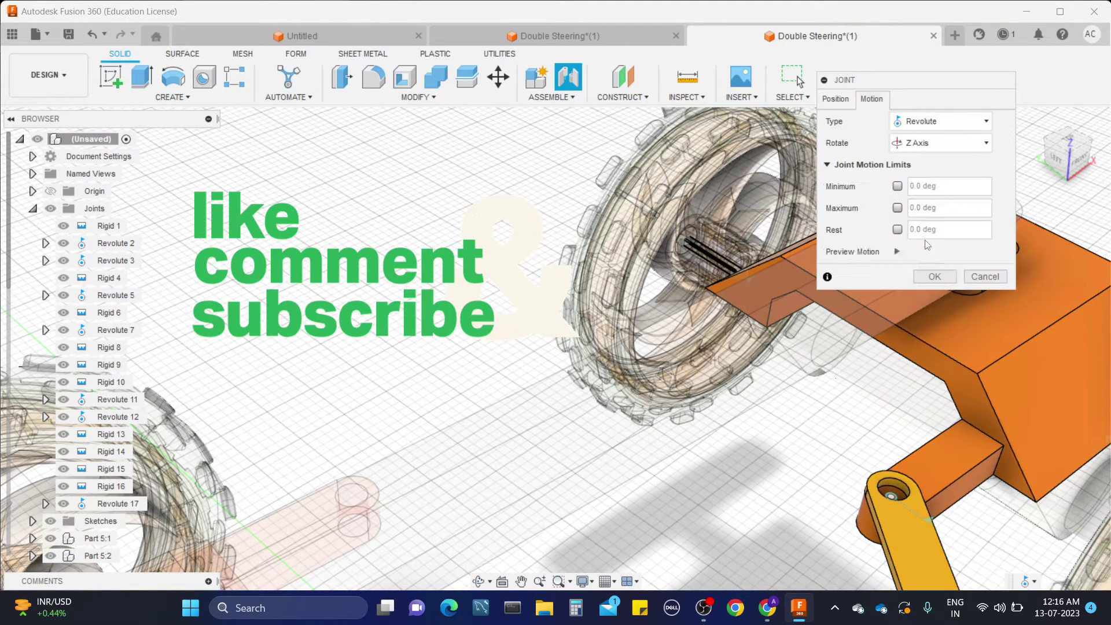
pyautogui.click(933, 275)
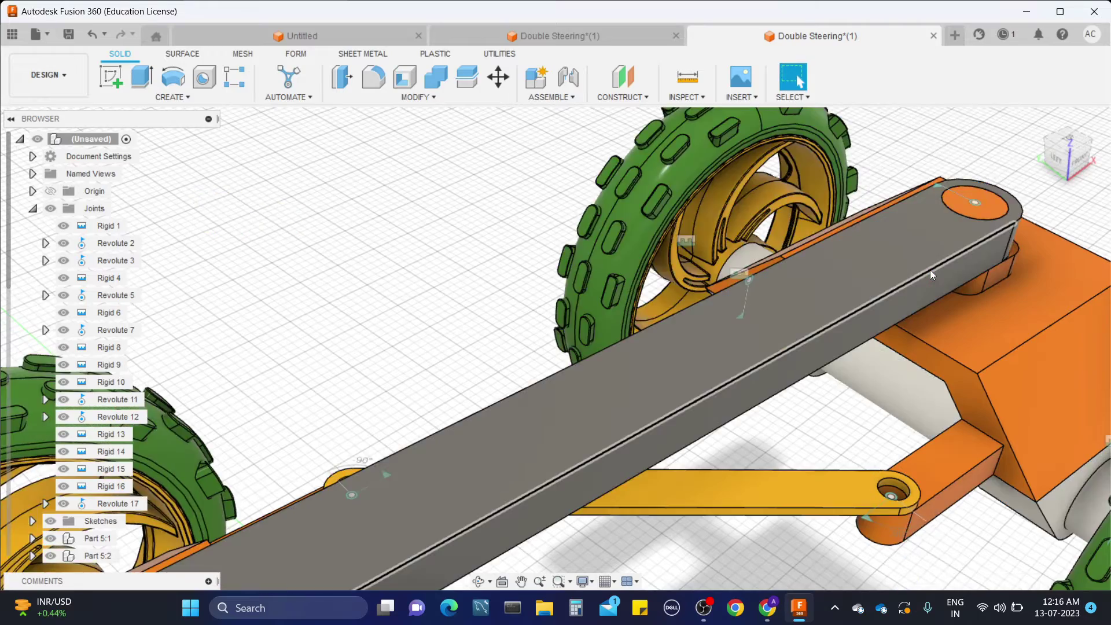
# Step: Unlock the motion of Revolute 11 at the grey beam's near pivot
pyautogui.scroll(-4, 929, 270)
pyautogui.keyDown('shift'); pyautogui.moveTo(902, 389); pyautogui.dragTo(826, 370, button='middle'); pyautogui.keyUp('shift')
pyautogui.click(625, 343)
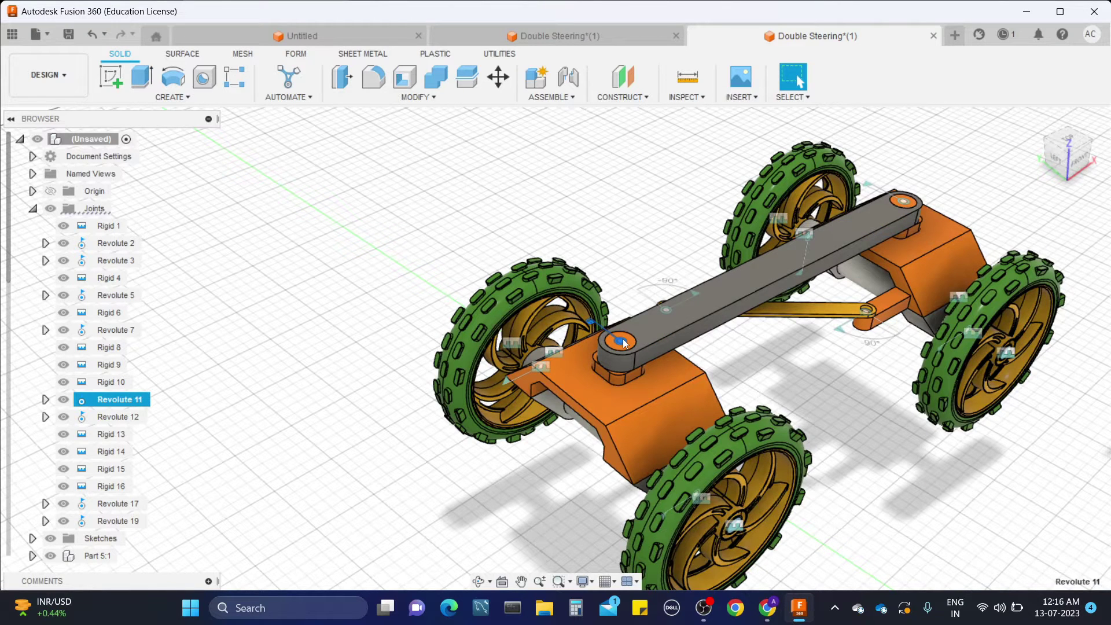
pyautogui.rightClick(624, 341)
pyautogui.click(622, 439)
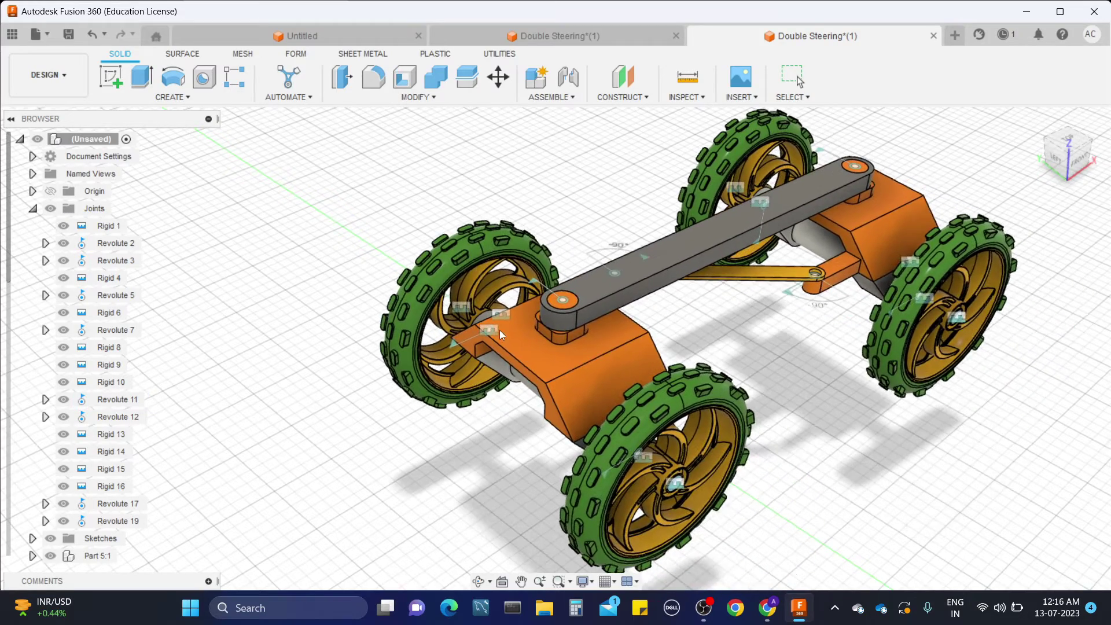
pyautogui.click(725, 342)
# Step: Examine the linked chassis from a low side angle and from above, checking the beam, the yellow link and both axles
pyautogui.keyDown('shift'); pyautogui.moveTo(778, 346); pyautogui.dragTo(780, 314, button='middle'); pyautogui.keyUp('shift')
pyautogui.scroll(-3, 779, 313)
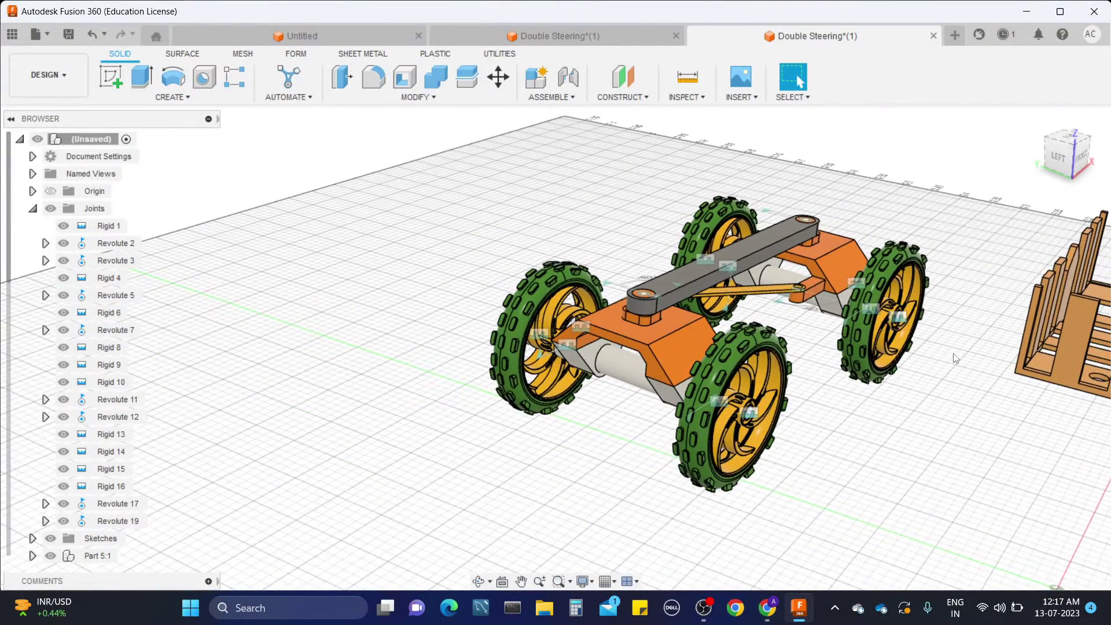
pyautogui.scroll(-5, 793, 389)
pyautogui.scroll(3, 793, 389)
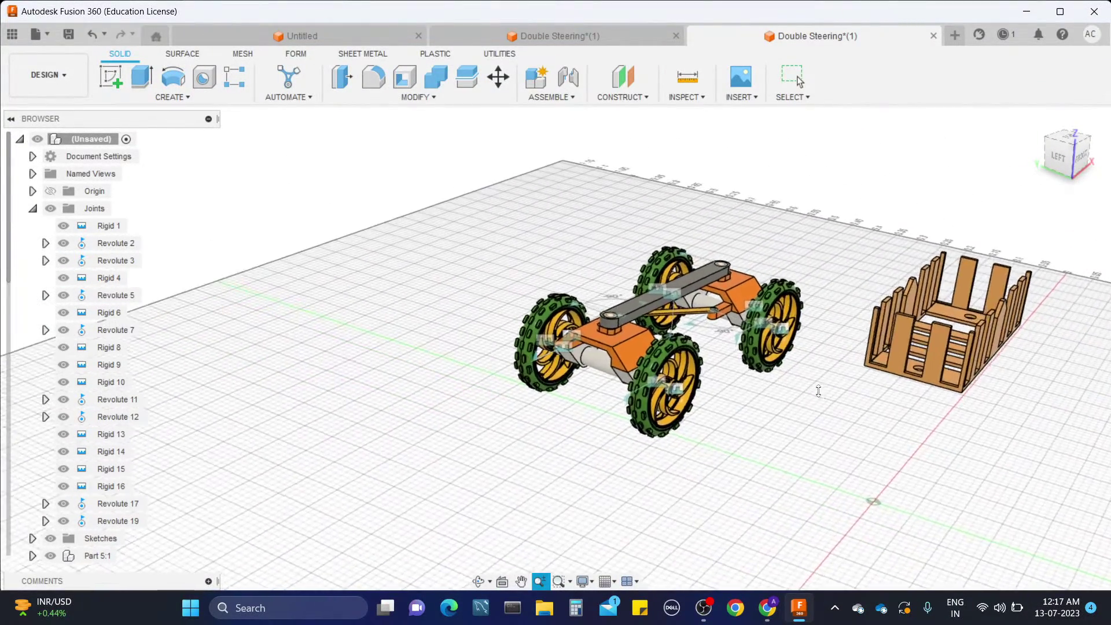
pyautogui.scroll(3, 862, 370)
pyautogui.click(698, 267)
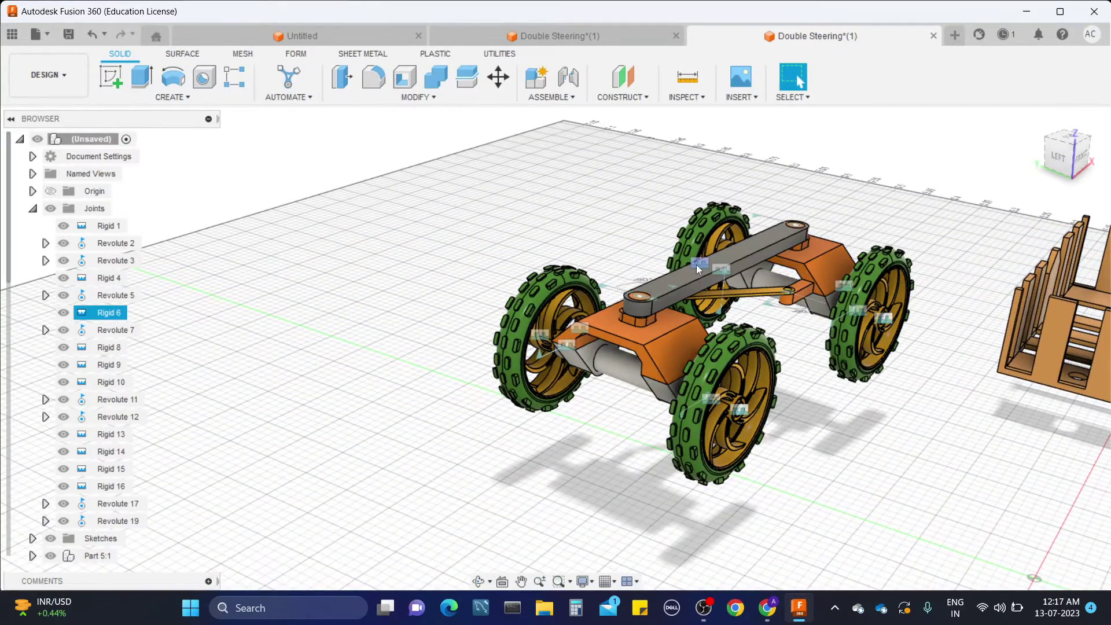
pyautogui.keyDown('shift'); pyautogui.moveTo(699, 266); pyautogui.dragTo(702, 294, button='middle'); pyautogui.keyUp('shift')
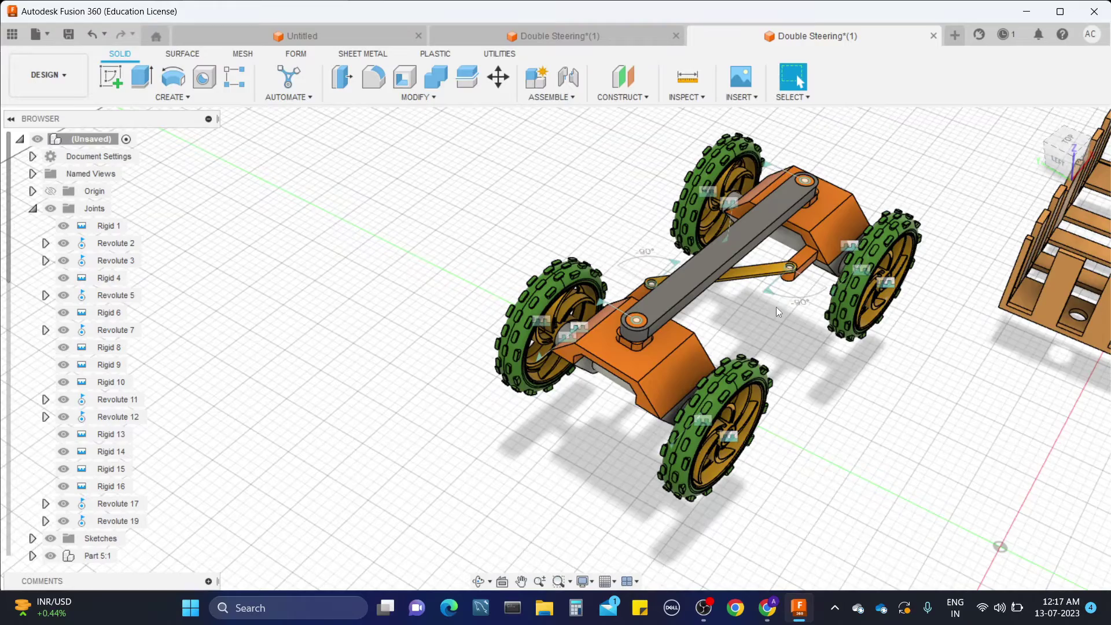
pyautogui.scroll(-3, 776, 307)
pyautogui.scroll(5, 813, 306)
pyautogui.moveTo(814, 307); pyautogui.dragTo(635, 345, button='middle')
# Step: Join the end hole on the wooden crate's underside to the circular pivot at the grey beam's end with a Rigid joint
pyautogui.keyDown('shift'); pyautogui.moveTo(959, 391); pyautogui.dragTo(856, 275, button='middle'); pyautogui.keyUp('shift')
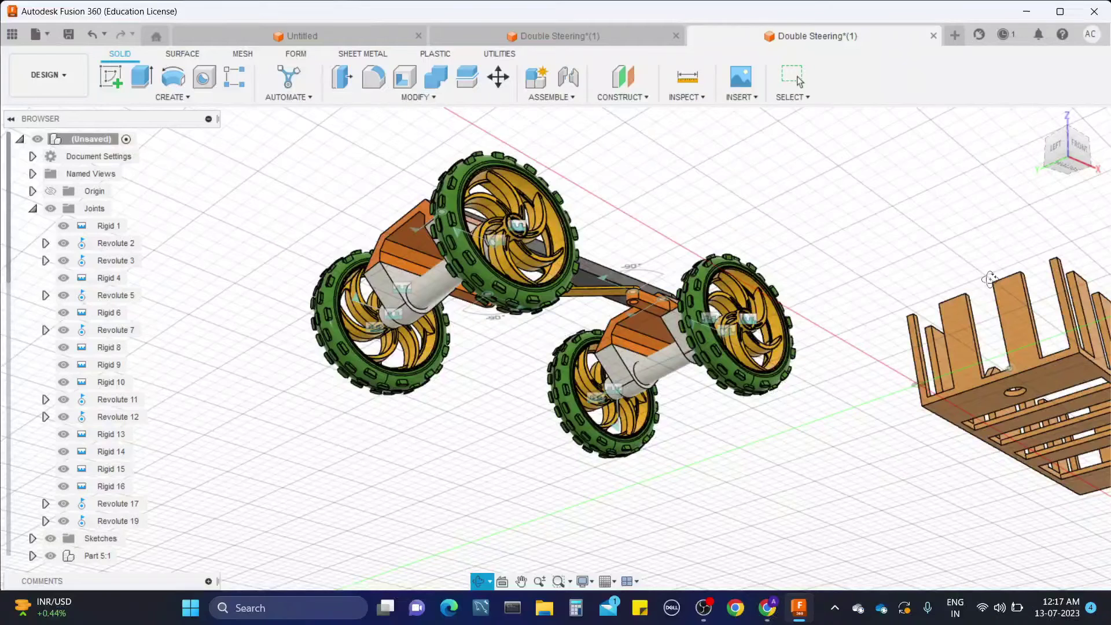
pyautogui.click(568, 76)
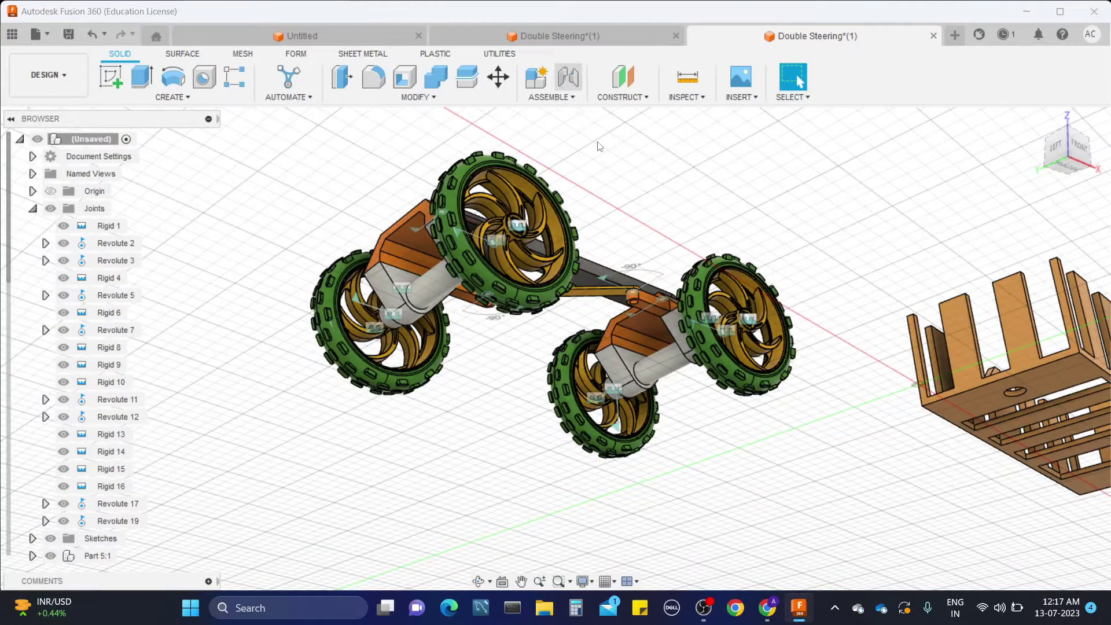
pyautogui.click(1028, 395)
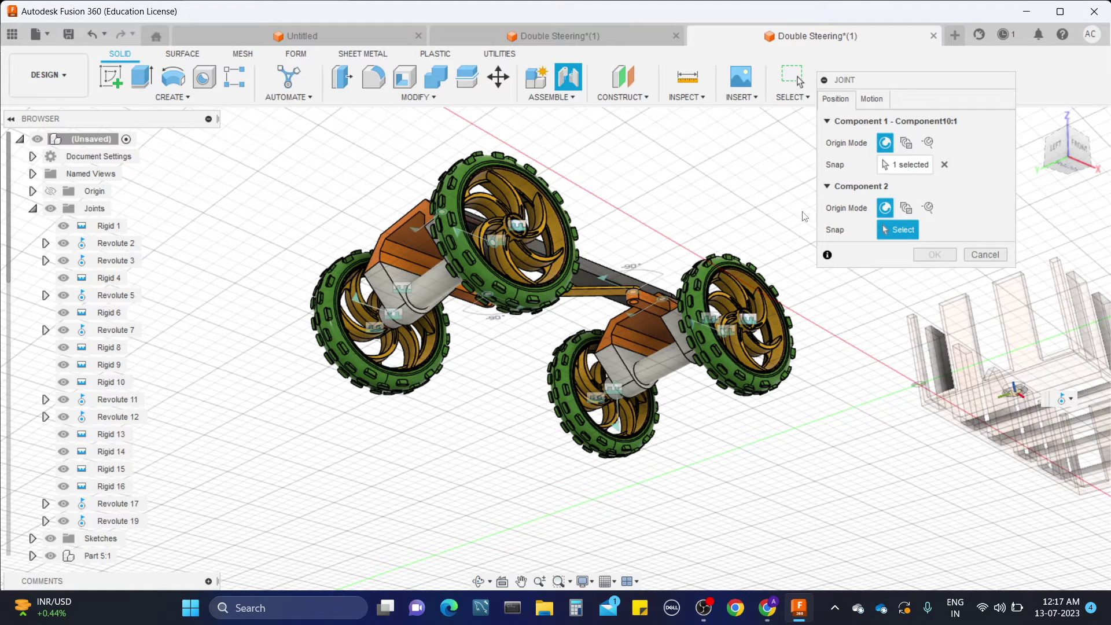
pyautogui.click(871, 99)
pyautogui.click(953, 132)
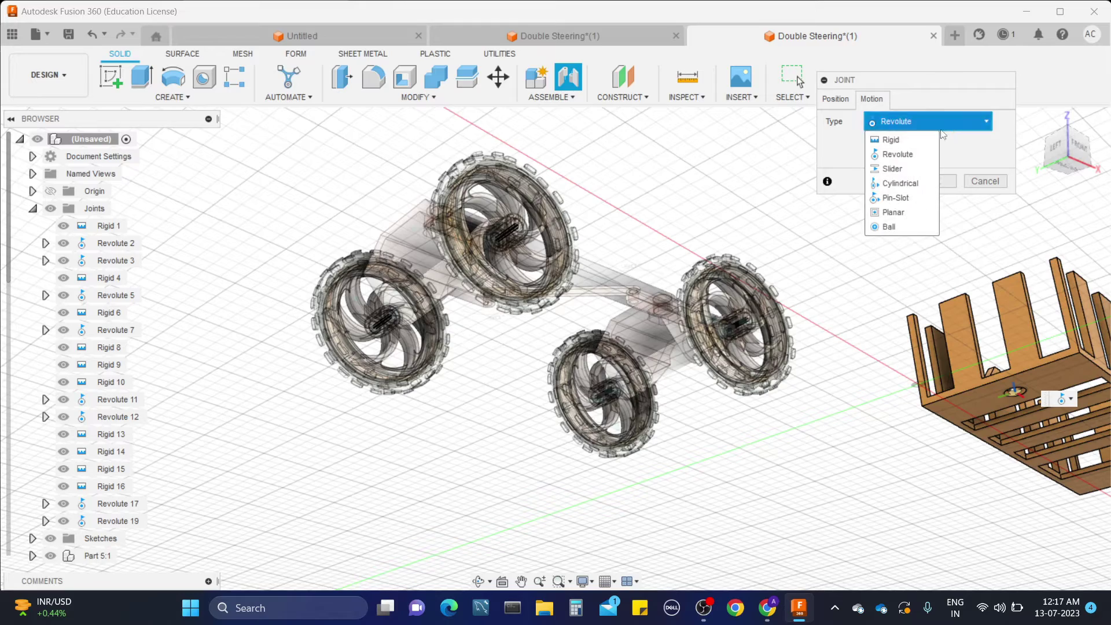
pyautogui.click(894, 139)
pyautogui.keyDown('shift'); pyautogui.moveTo(765, 183); pyautogui.dragTo(765, 341, button='middle'); pyautogui.keyUp('shift')
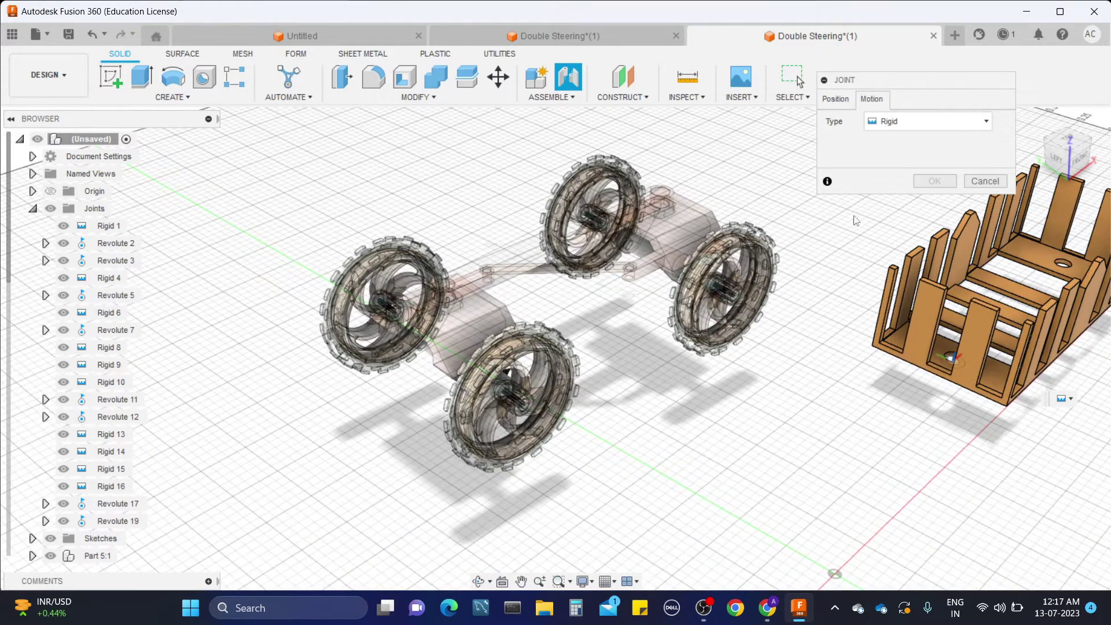
pyautogui.click(834, 99)
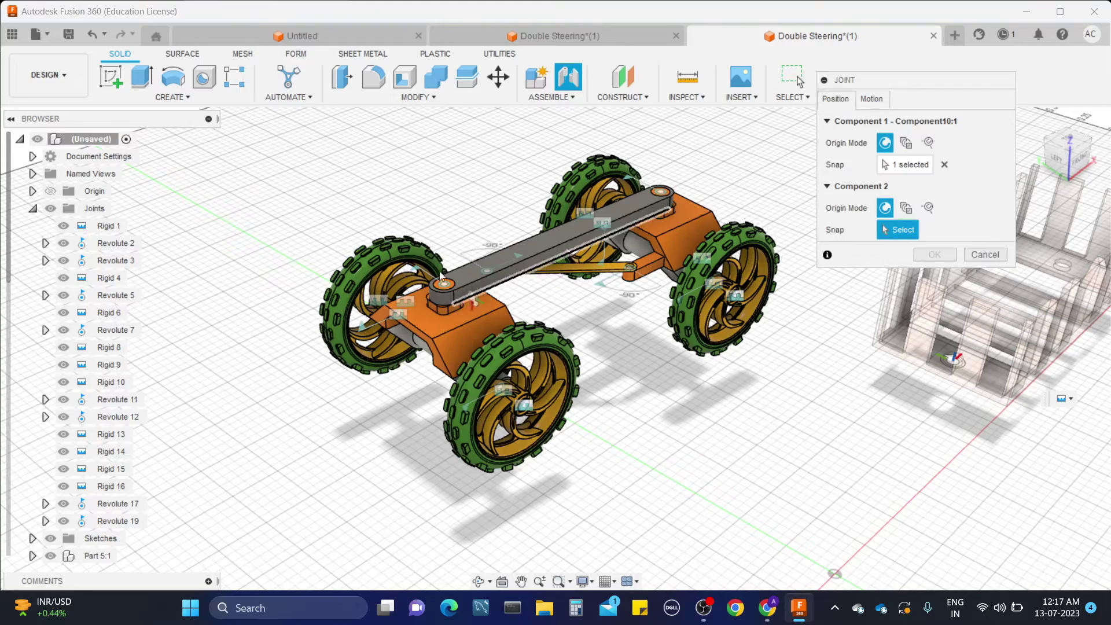
pyautogui.scroll(6, 441, 276)
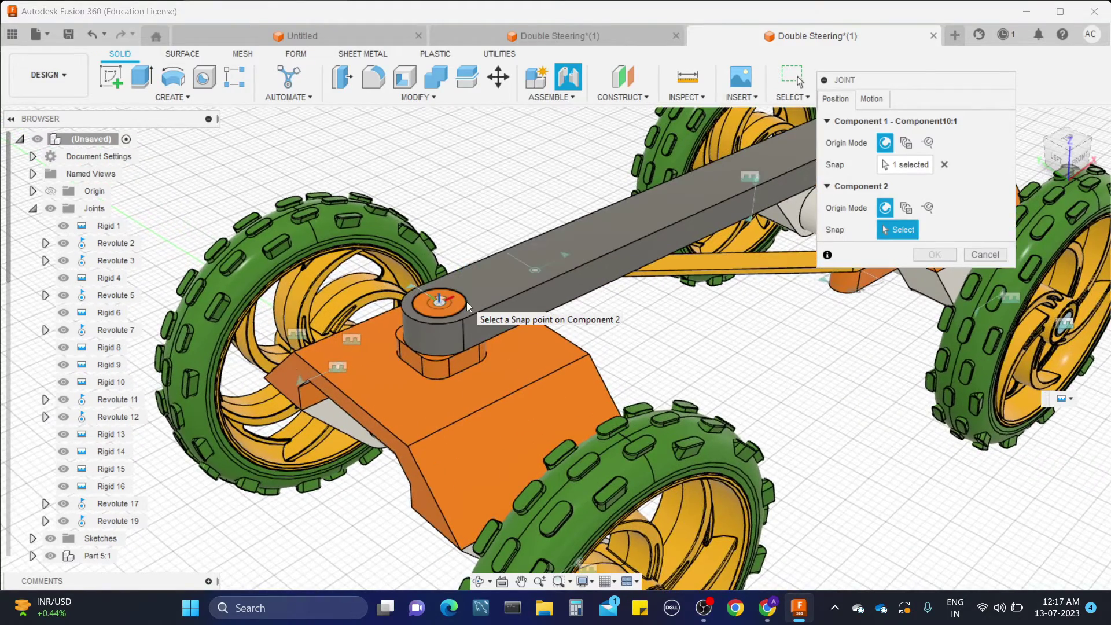
pyautogui.click(465, 302)
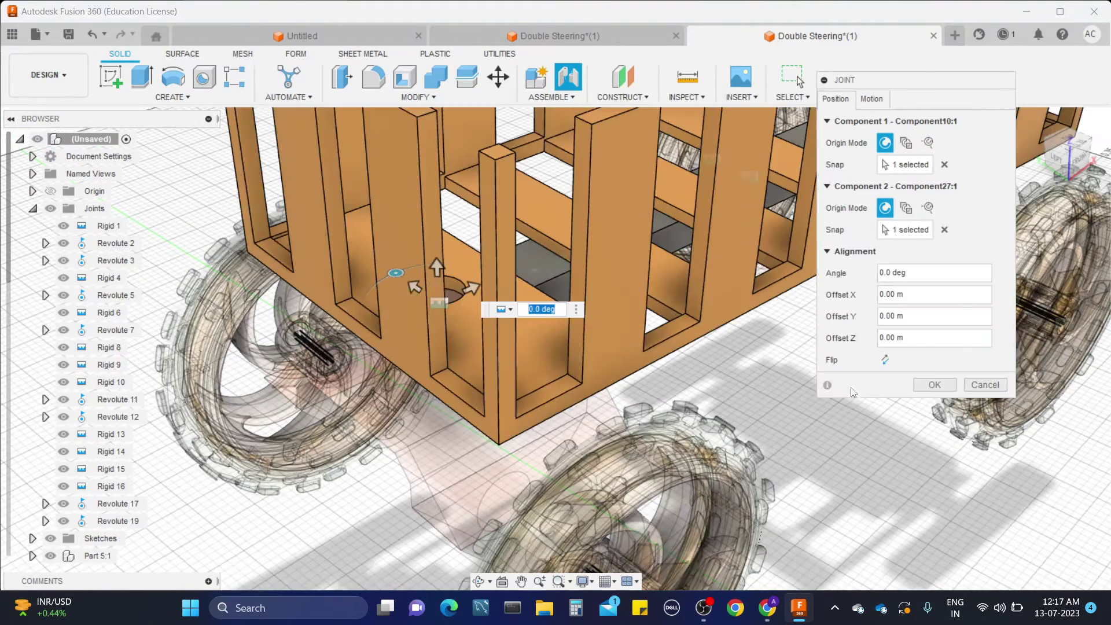
pyautogui.click(934, 385)
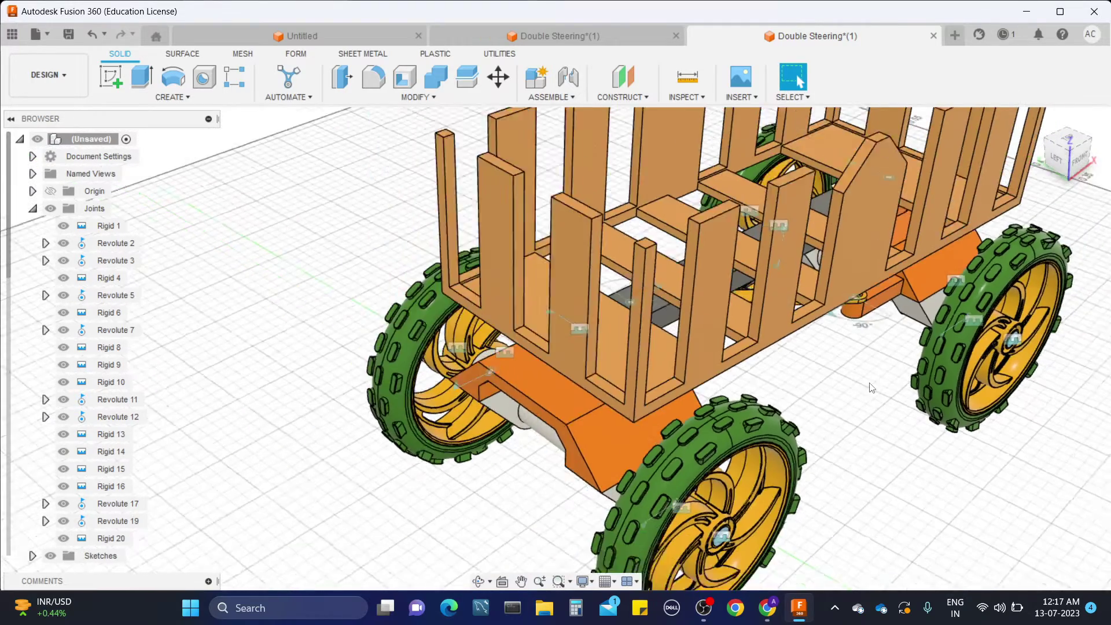
# Step: Inspect the assembled wagon from several sides, and hide and show all joint markers again
pyautogui.scroll(-4, 871, 386)
pyautogui.keyDown('shift'); pyautogui.moveTo(879, 370); pyautogui.dragTo(521, 394, button='middle'); pyautogui.keyUp('shift')
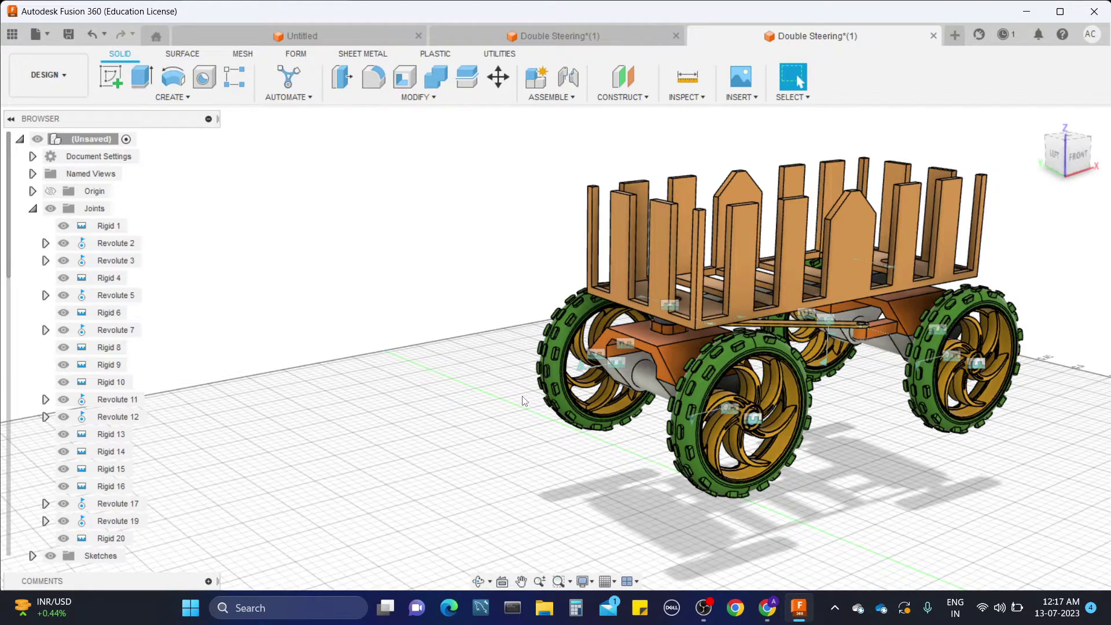
pyautogui.keyDown('shift'); pyautogui.moveTo(574, 295); pyautogui.dragTo(742, 304, button='middle'); pyautogui.keyUp('shift')
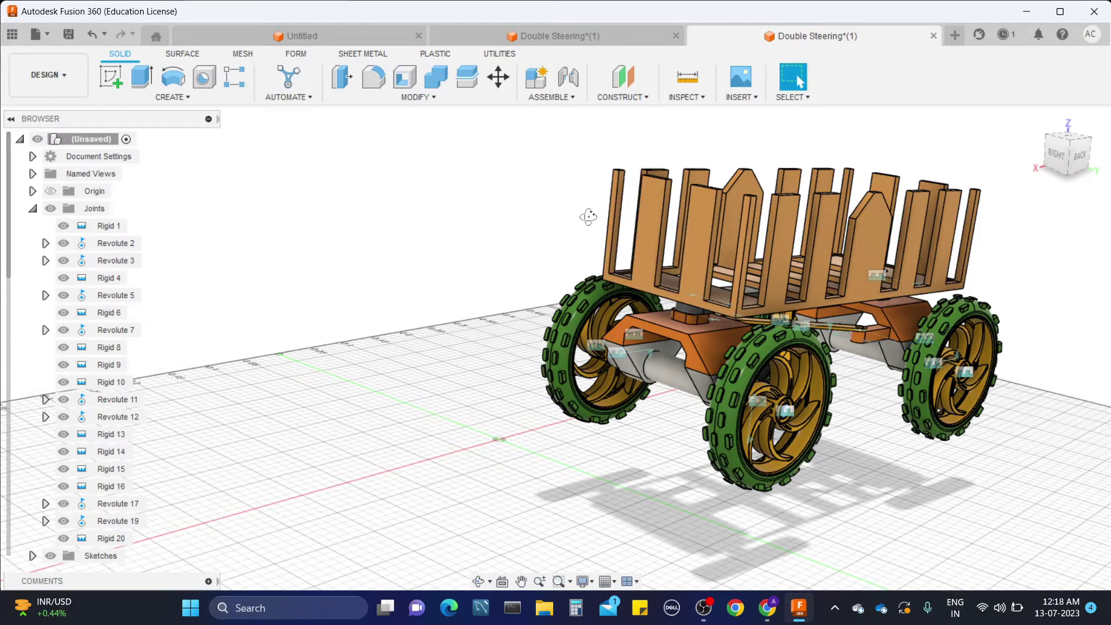
pyautogui.keyDown('shift'); pyautogui.moveTo(588, 217); pyautogui.dragTo(569, 359, button='middle'); pyautogui.keyUp('shift')
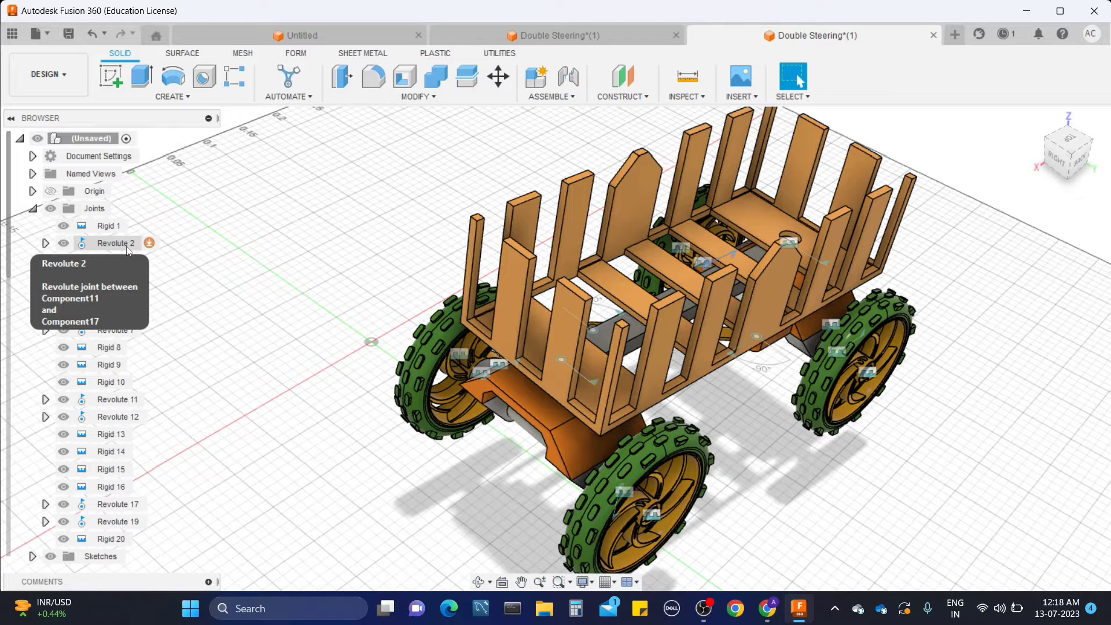
pyautogui.click(51, 209)
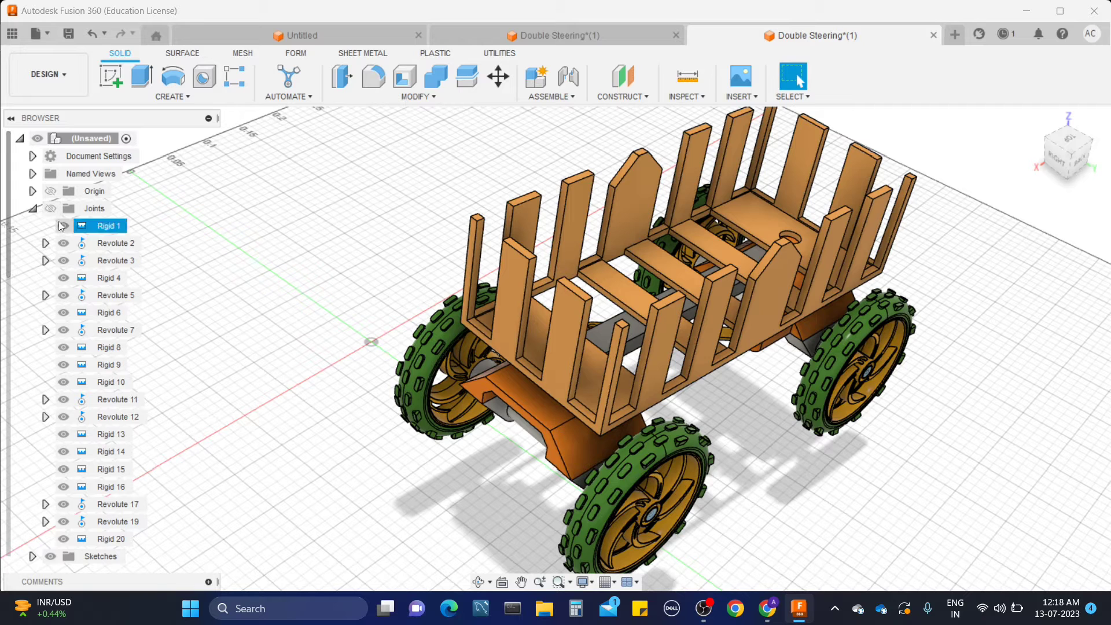
pyautogui.click(51, 209)
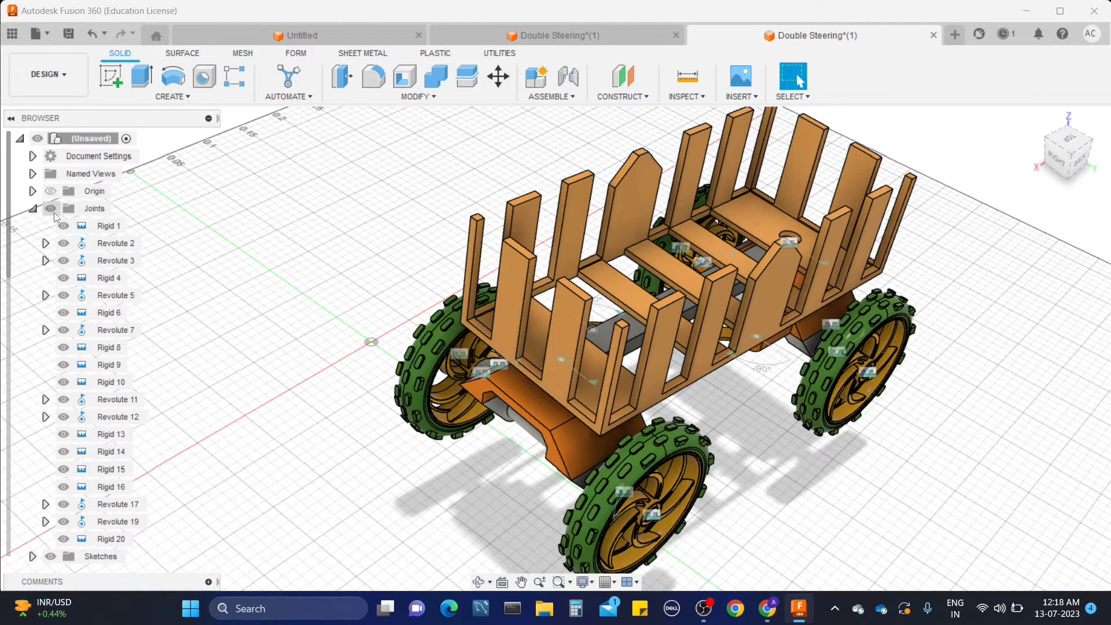
# Step: Preview the Revolute 12 joint's own motion at the near axle's pivot with Animate Joint, and end the animation
pyautogui.click(563, 359)
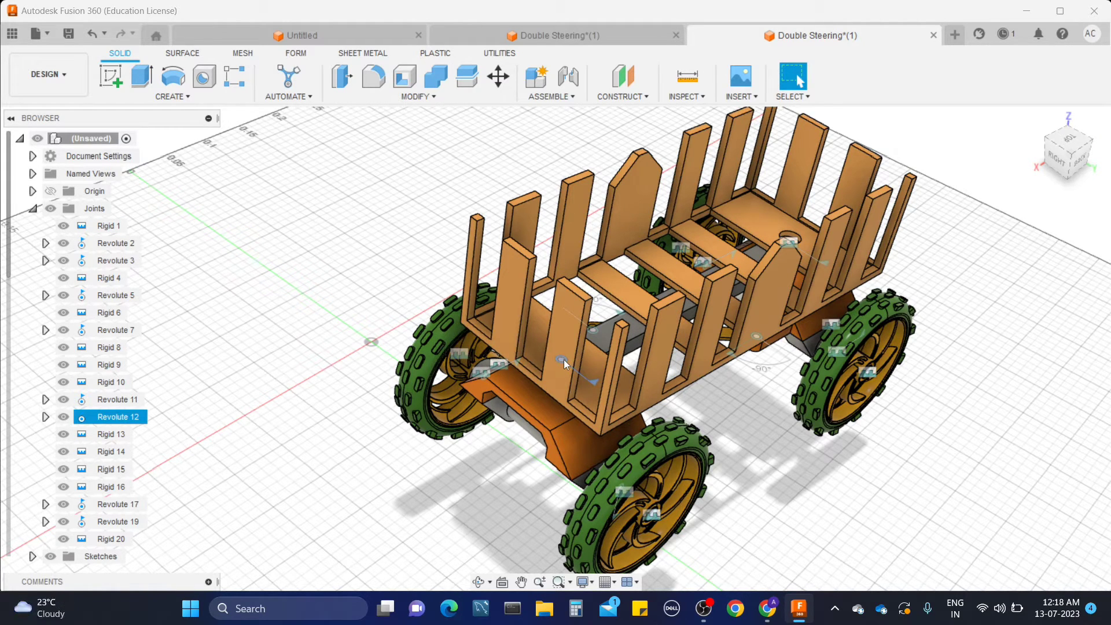
pyautogui.rightClick(563, 359)
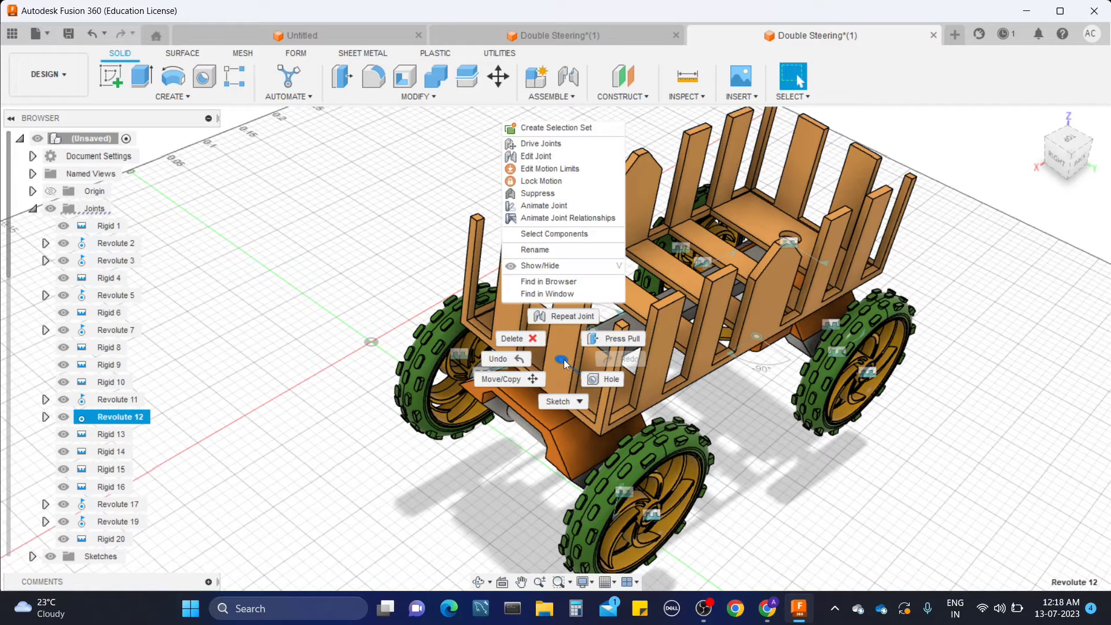
pyautogui.click(572, 206)
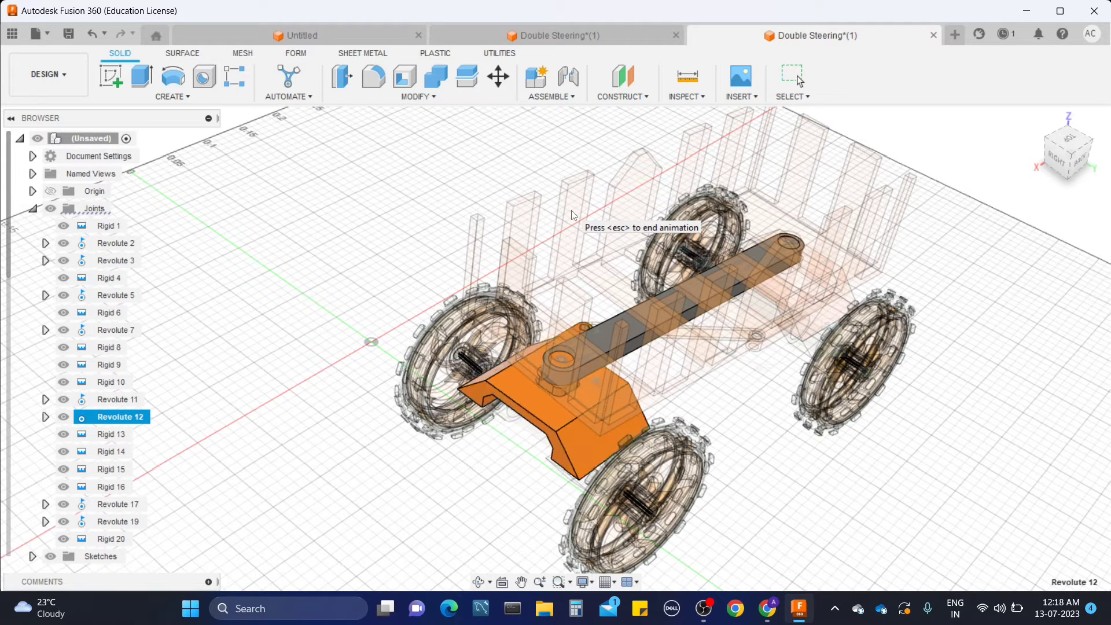
pyautogui.press('Escape')
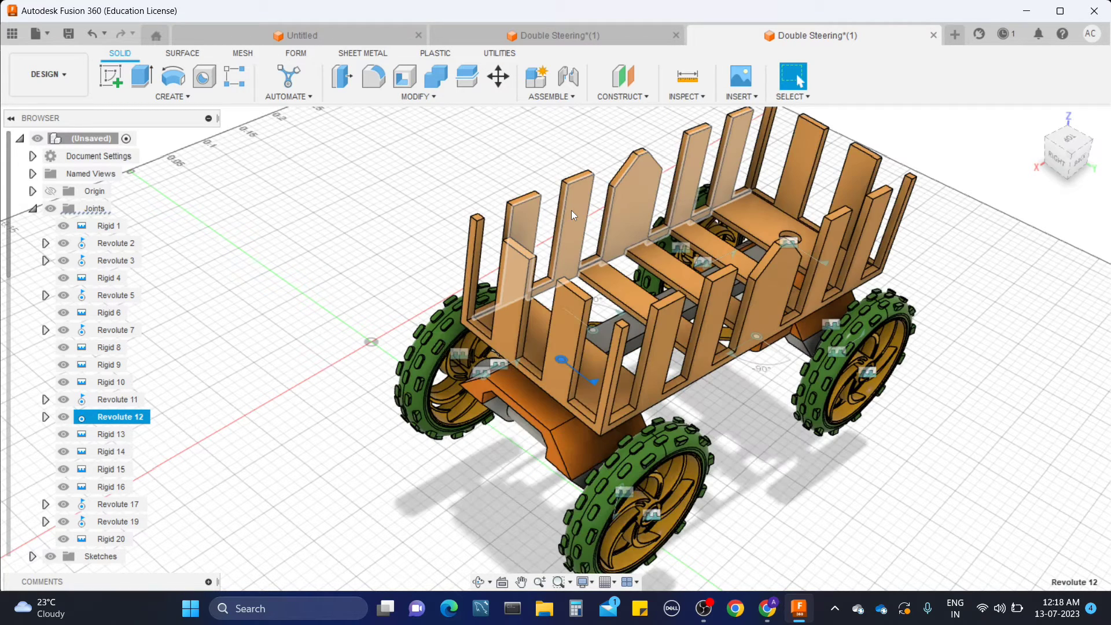
# Step: Preview the coupled steering of both axles with Animate Joint Relationships on Revolute 12, and end the animation
pyautogui.rightClick(561, 360)
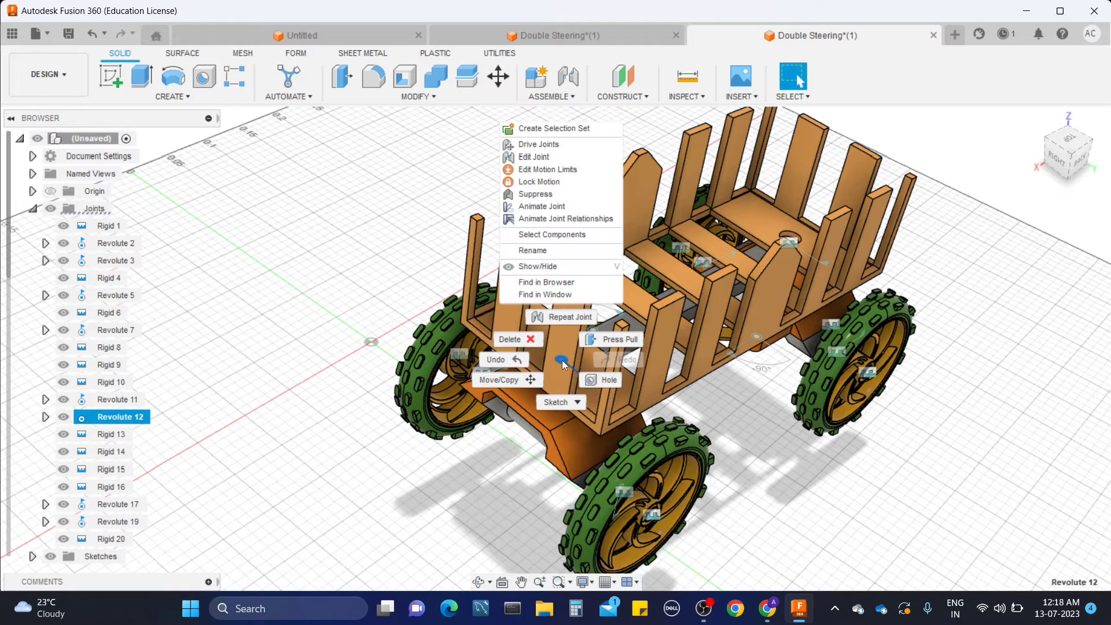
pyautogui.click(580, 218)
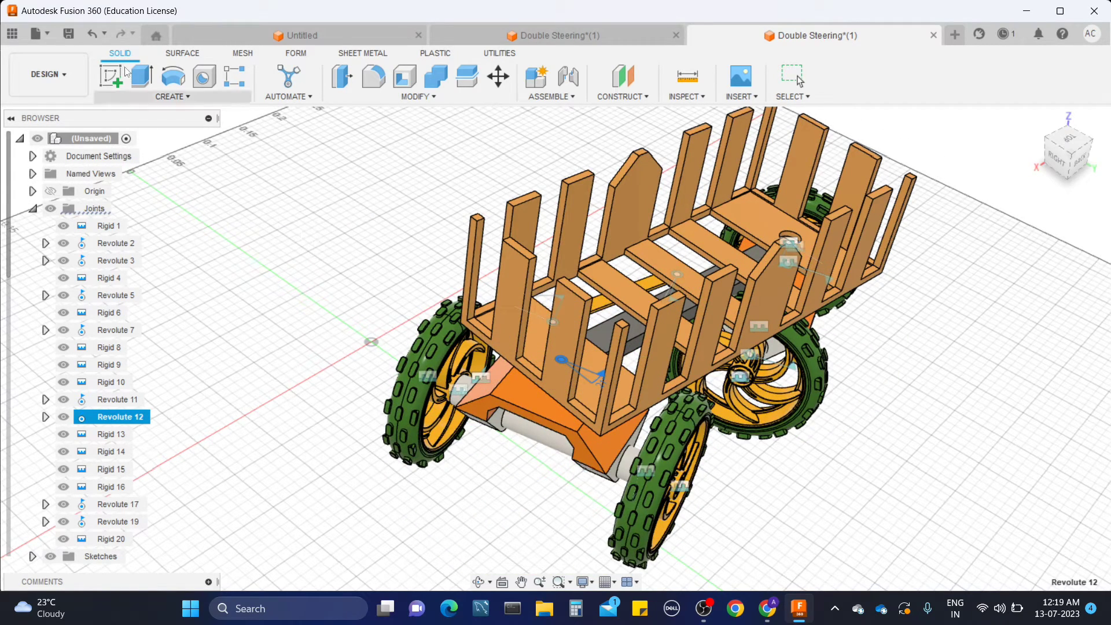
pyautogui.press('Escape')
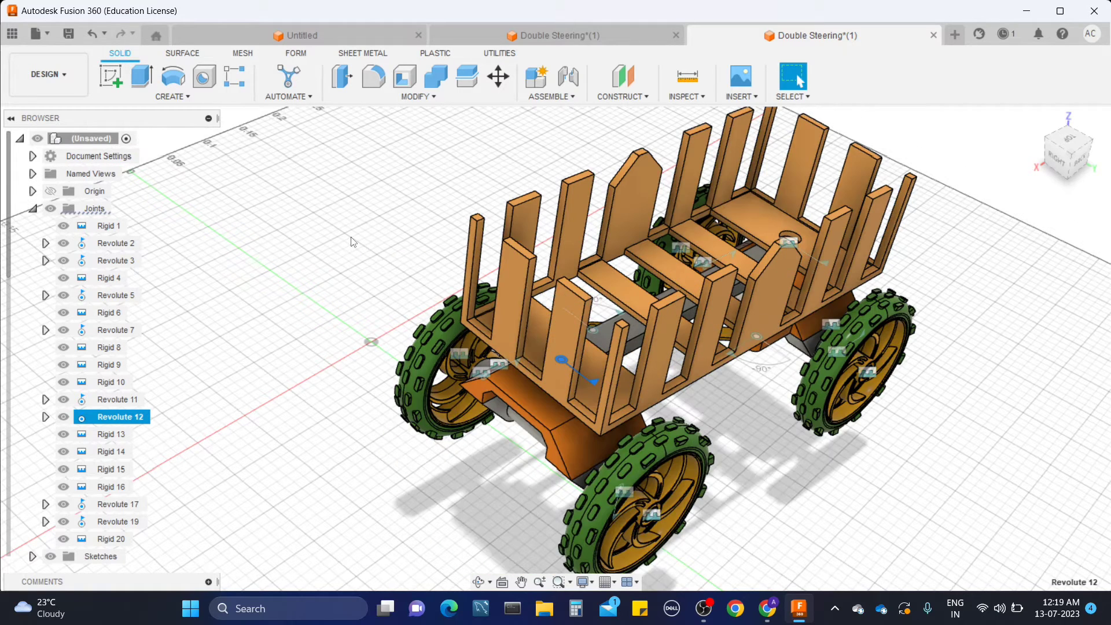
pyautogui.press('Escape')
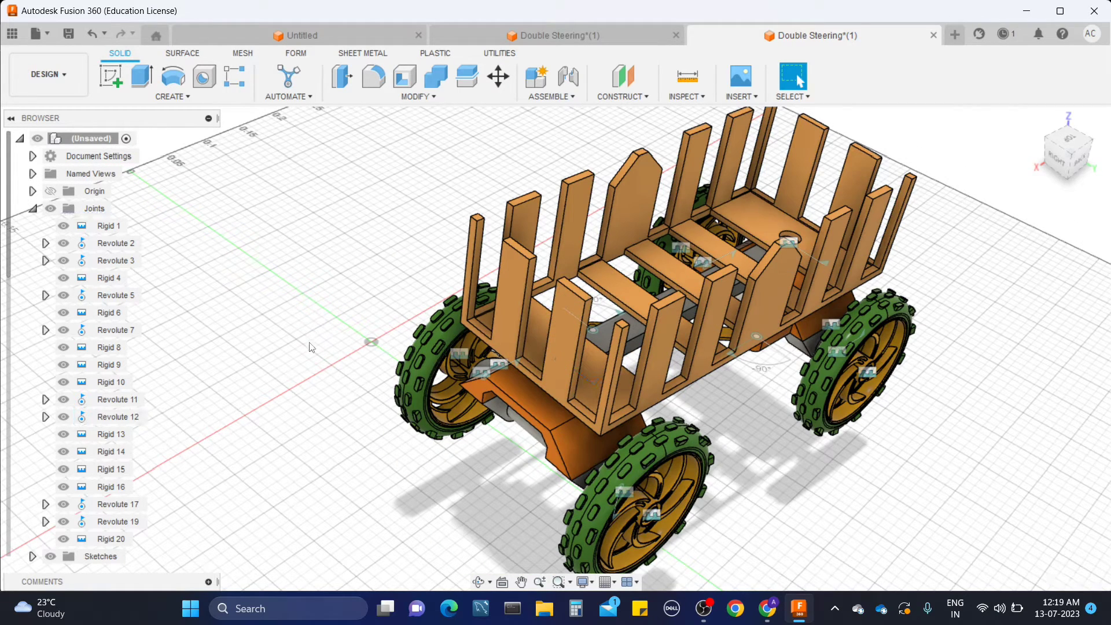
# Step: Set the Revolute 12 joint's minimum and maximum motion limits to 30 deg each
pyautogui.click(559, 361)
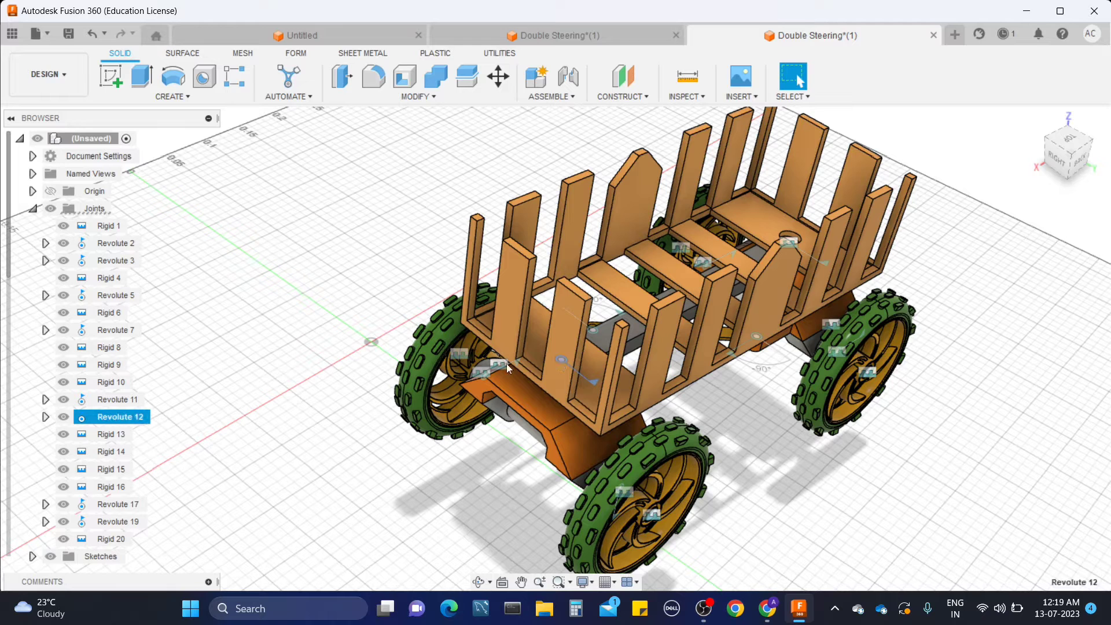
pyautogui.rightClick(124, 417)
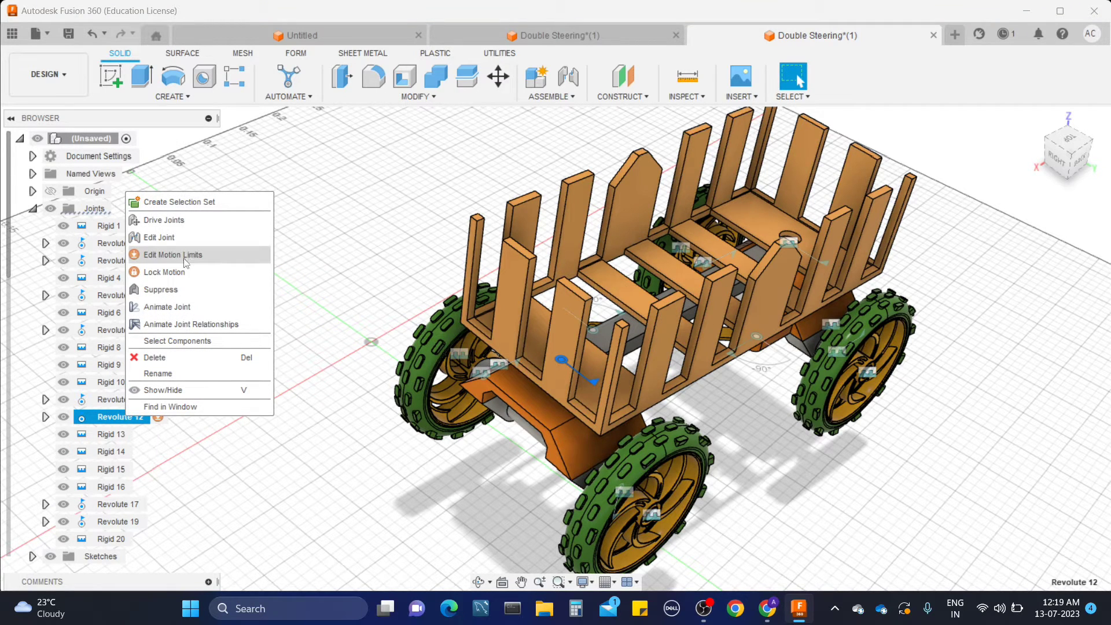
pyautogui.click(236, 255)
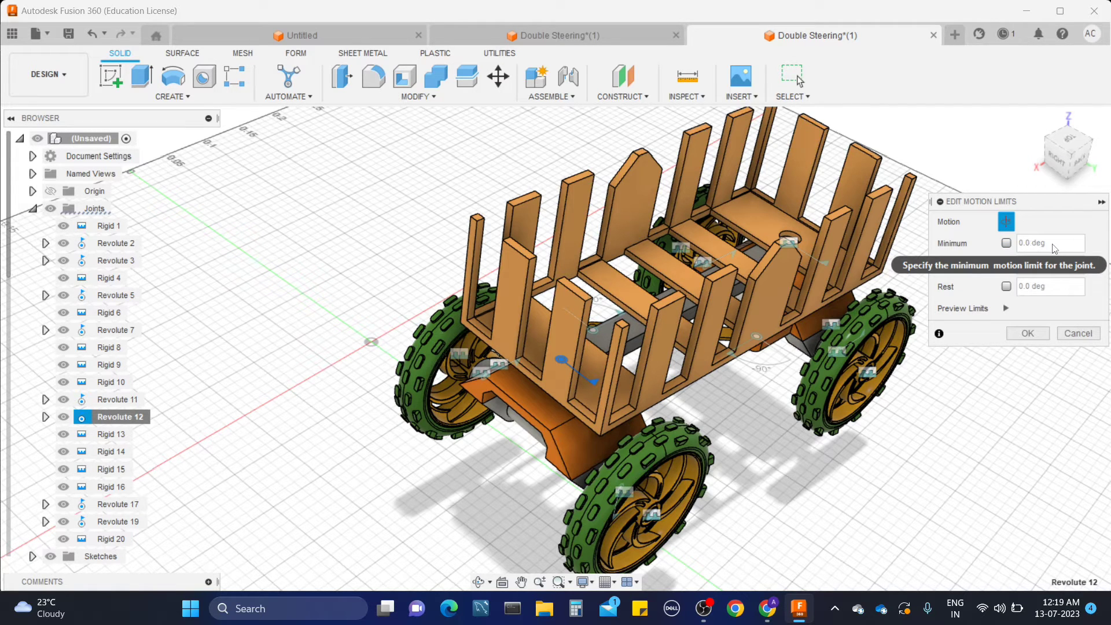
pyautogui.click(1006, 243)
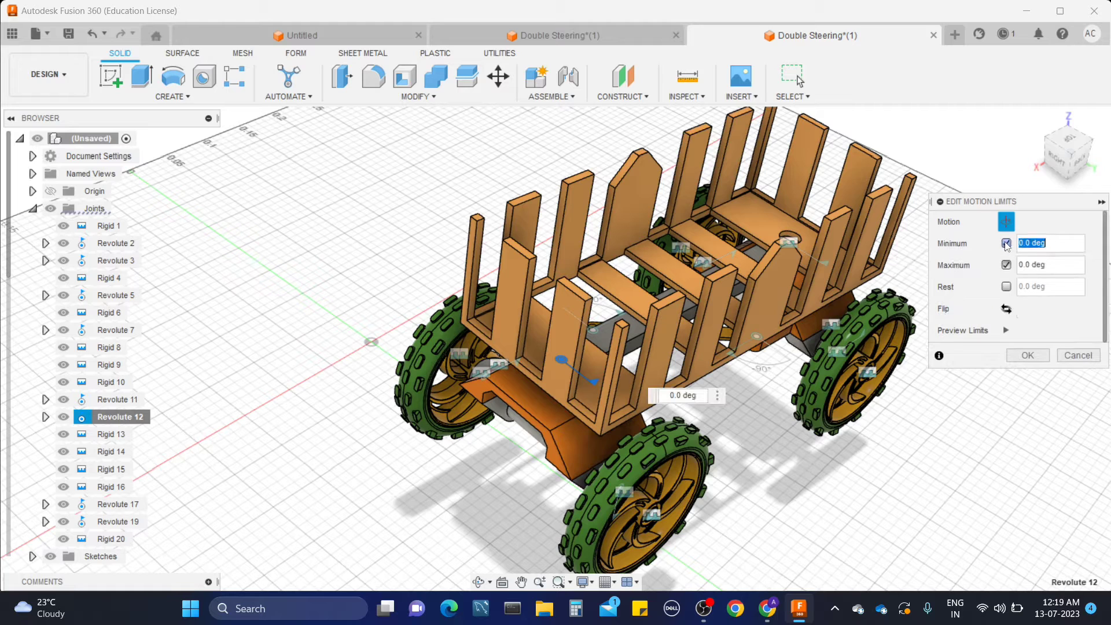
pyautogui.click(1049, 243)
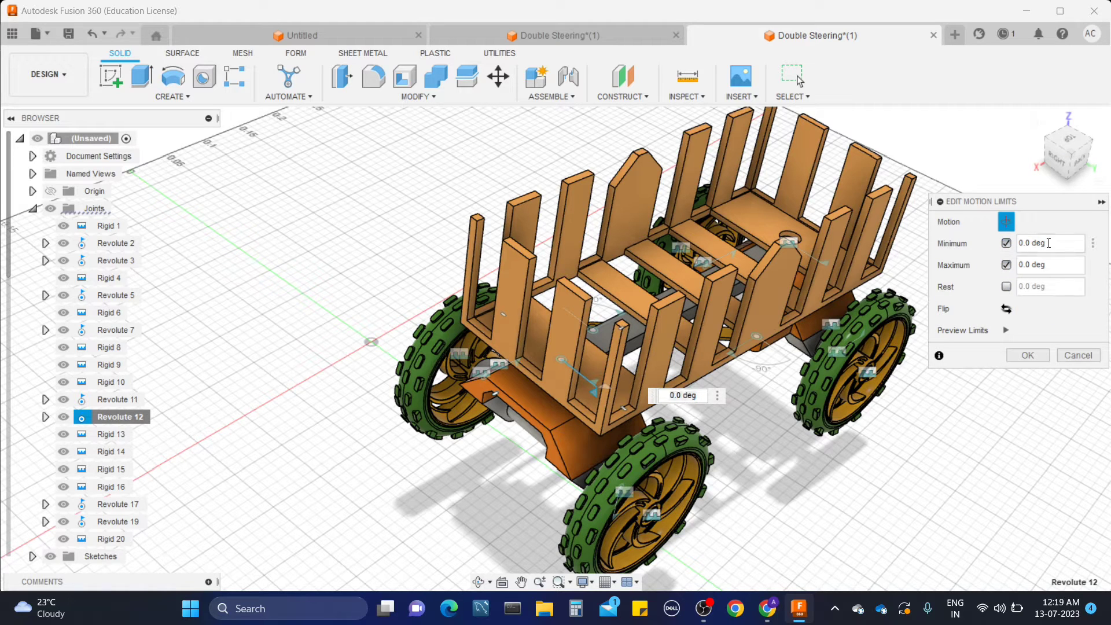
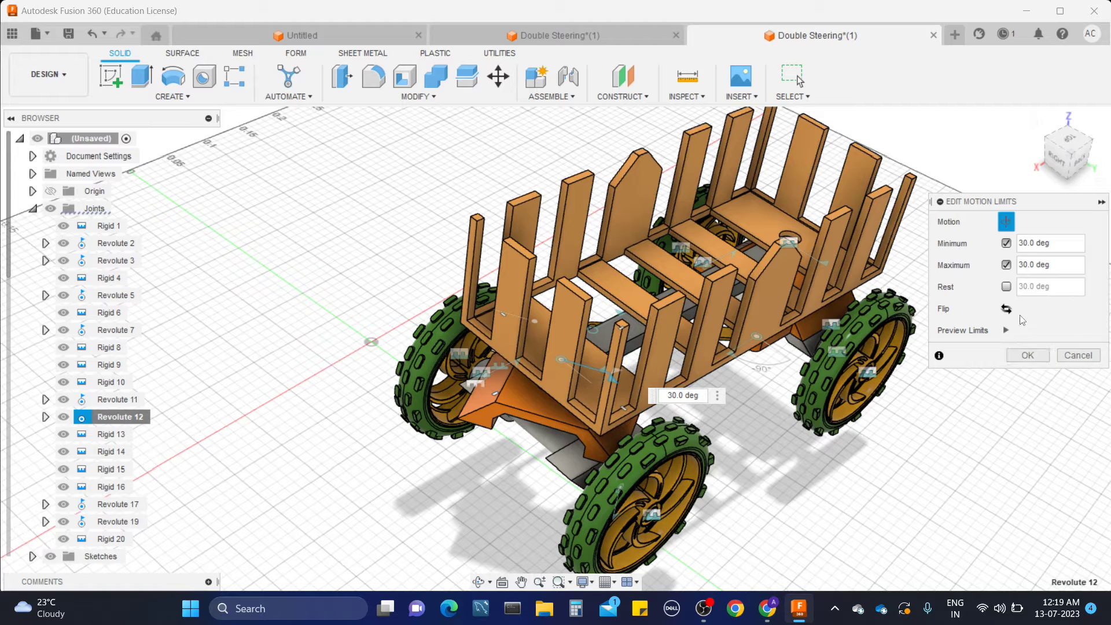
pyautogui.click(1025, 356)
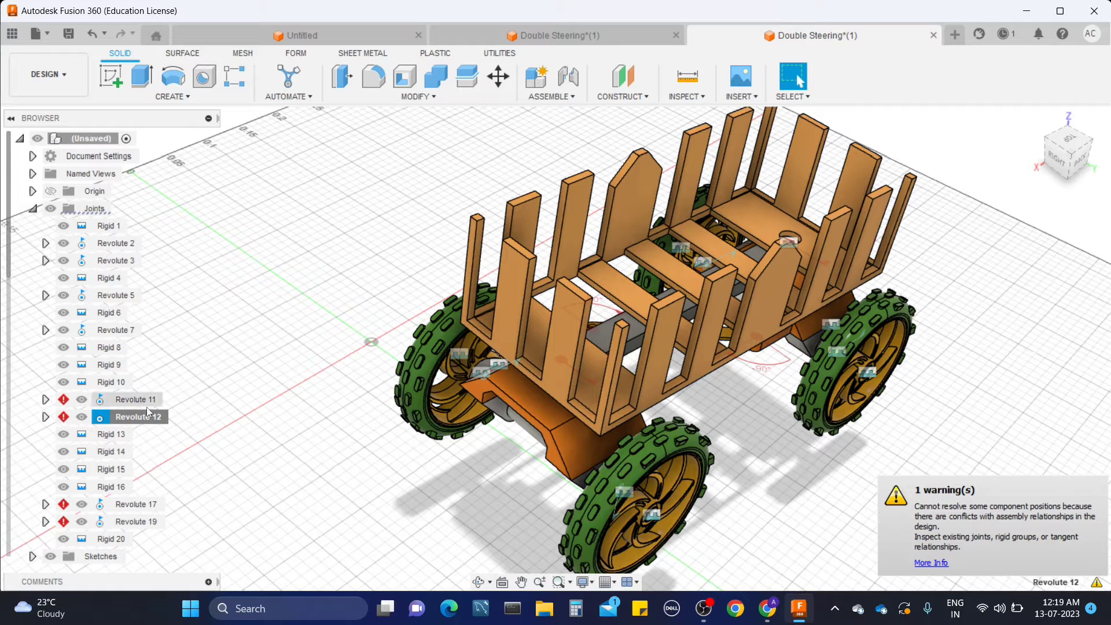
# Step: Change the Revolute 12 joint's minimum motion limit to -30 deg
pyautogui.rightClick(123, 419)
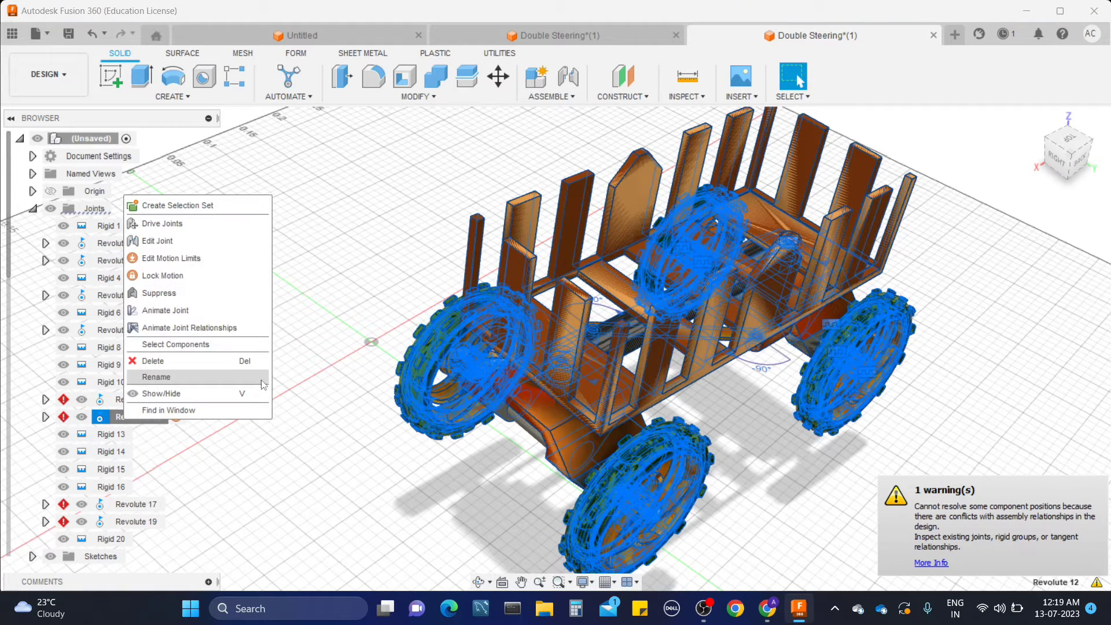
pyautogui.click(190, 256)
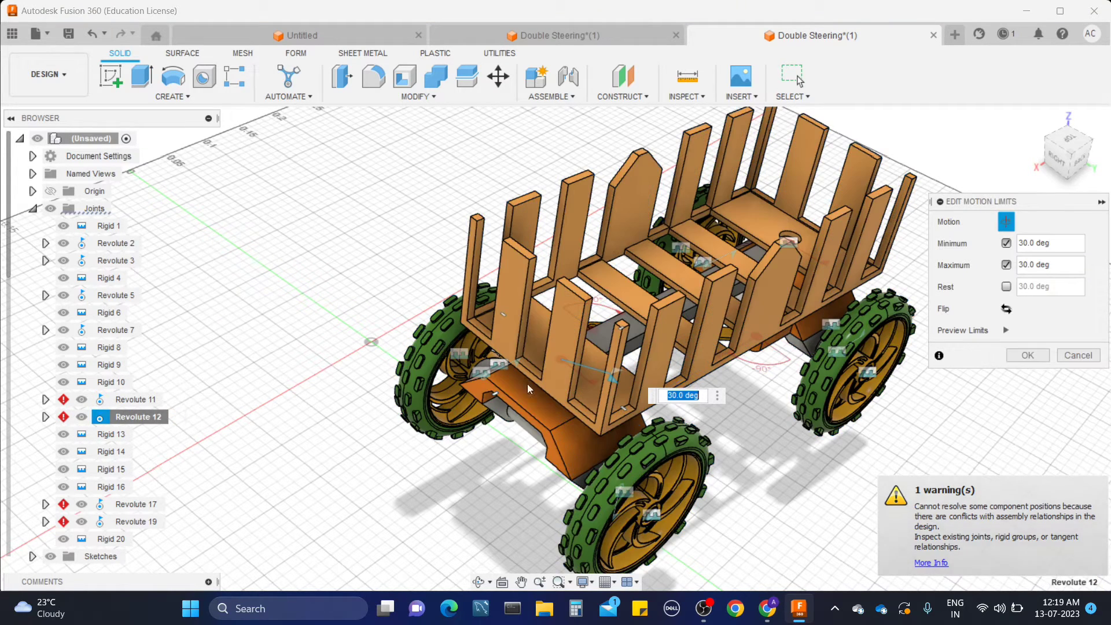
pyautogui.click(1027, 266)
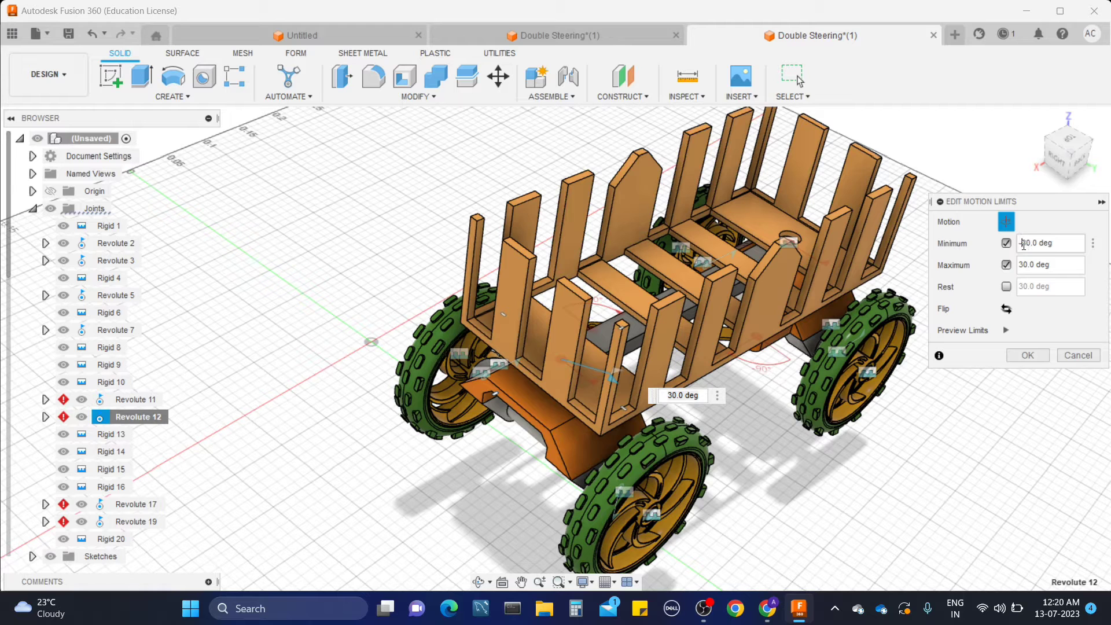
pyautogui.click(1023, 245)
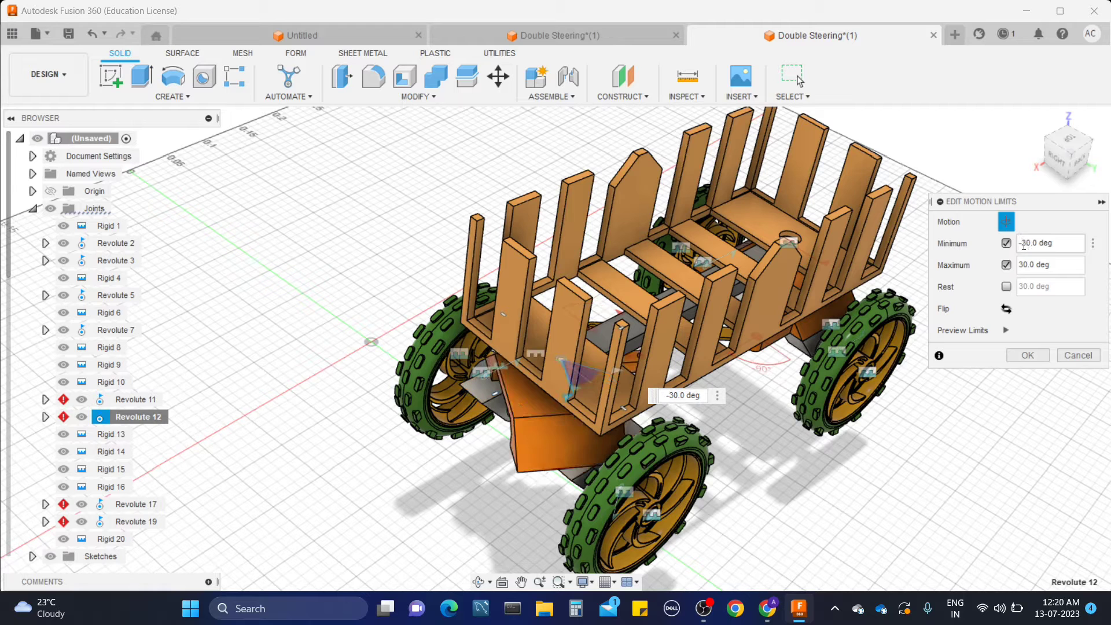
pyautogui.click(1027, 355)
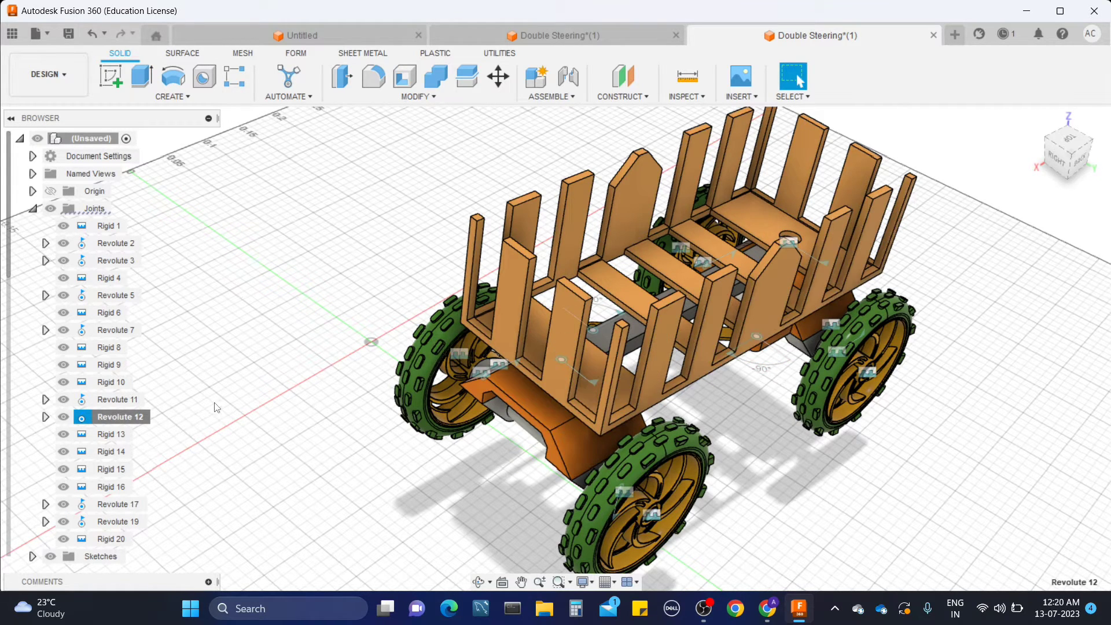
# Step: Preview the limited steering of both axles with Animate Joint Relationships on Revolute 12, toggle the joint markers, and end the animation
pyautogui.rightClick(558, 359)
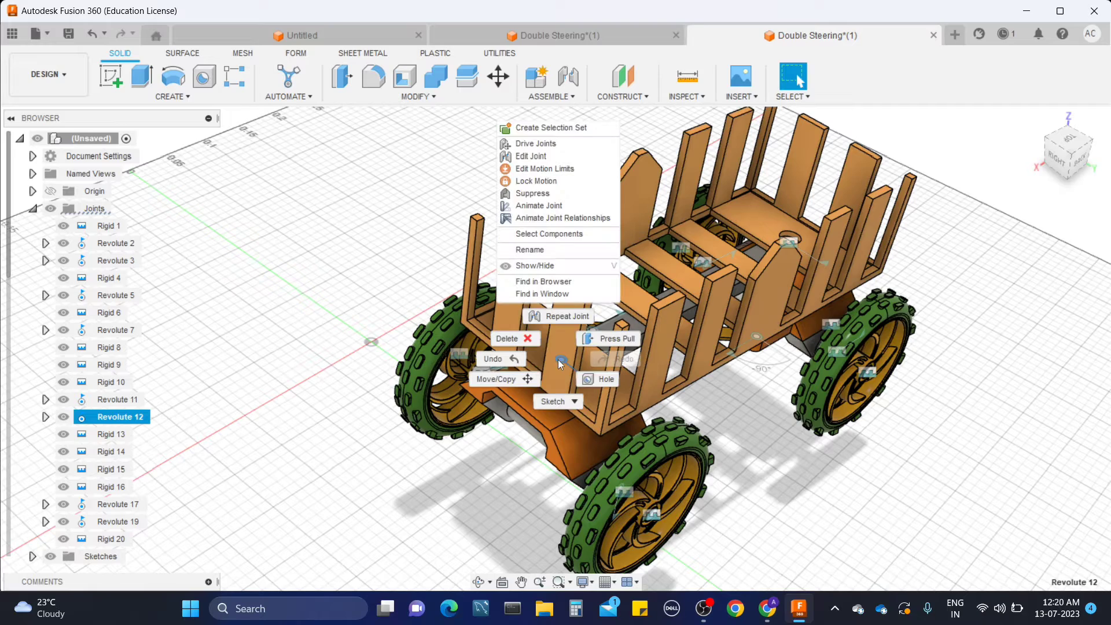
pyautogui.click(567, 218)
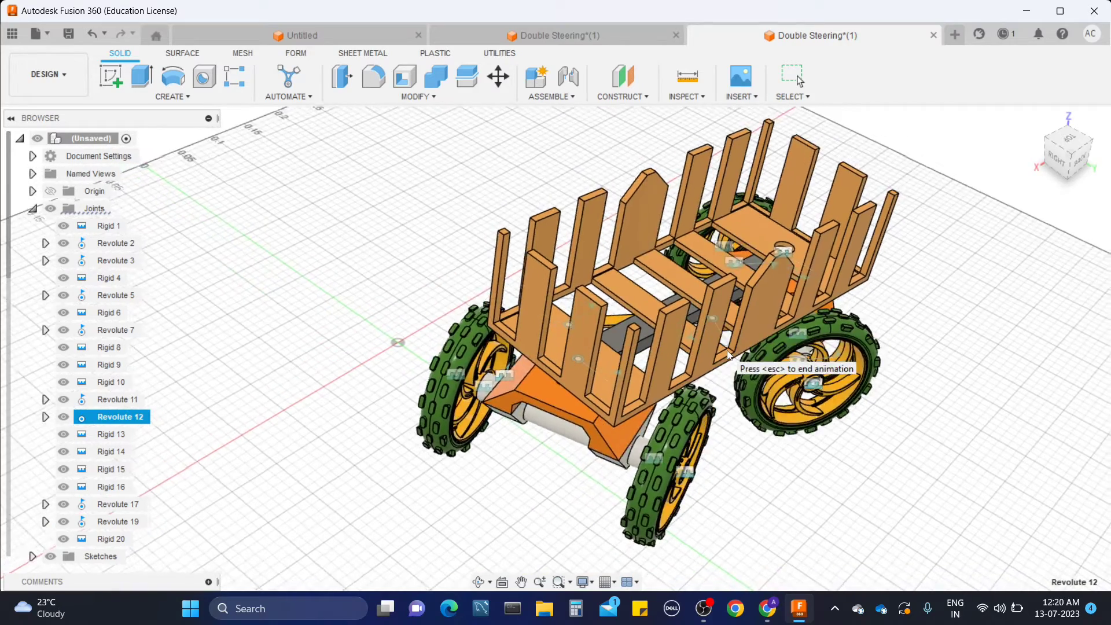
pyautogui.keyDown('shift'); pyautogui.moveTo(733, 356); pyautogui.dragTo(726, 414, button='middle'); pyautogui.keyUp('shift')
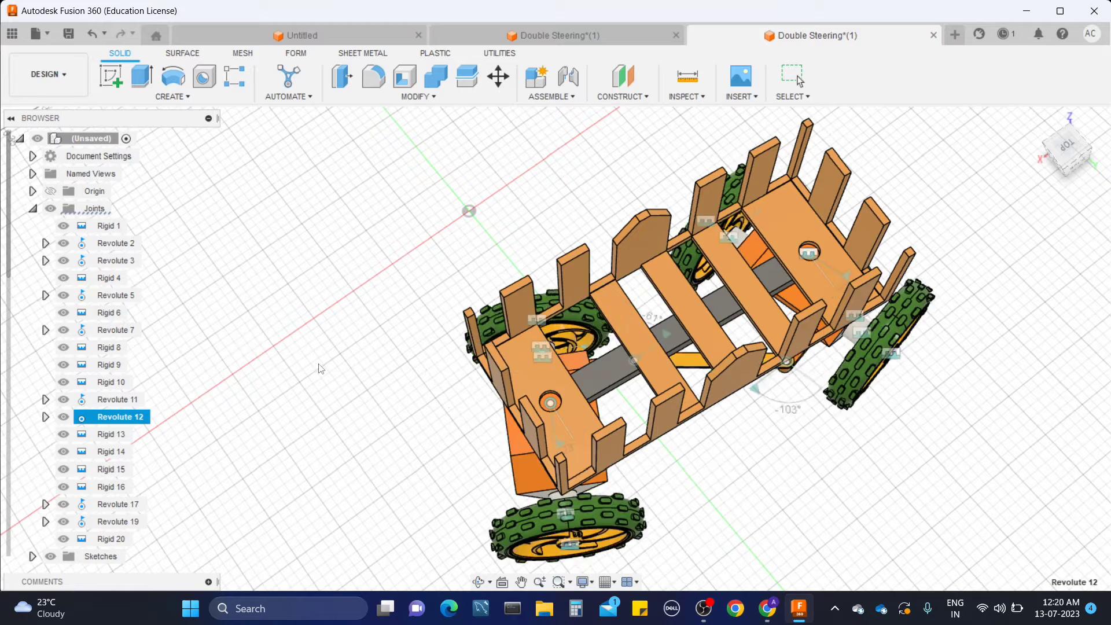
pyautogui.click(53, 213)
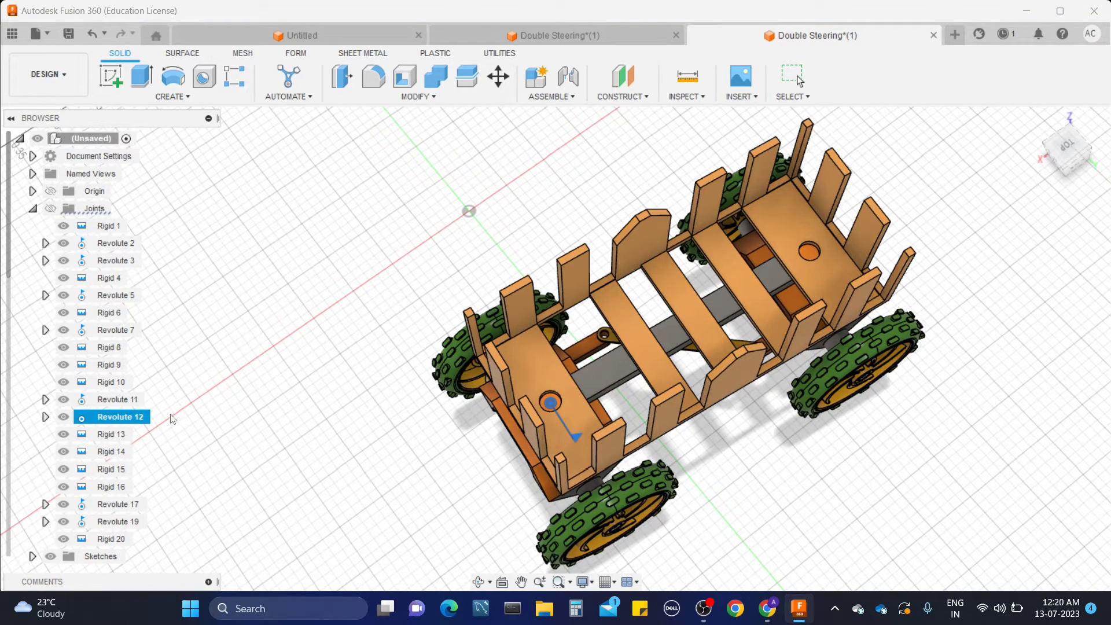
pyautogui.click(50, 209)
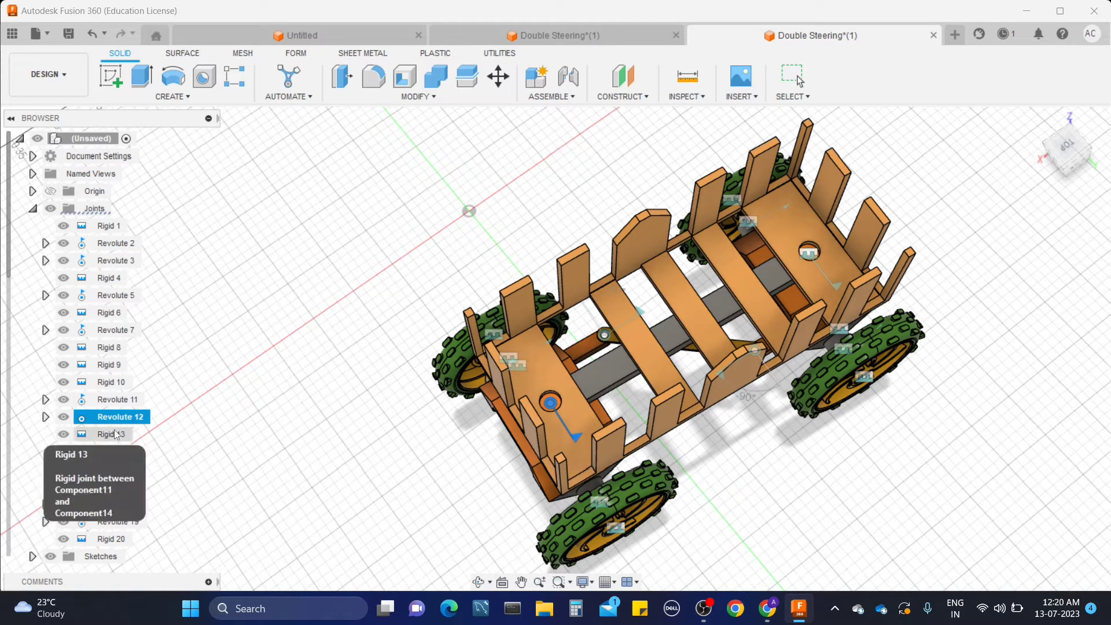
pyautogui.click(235, 353)
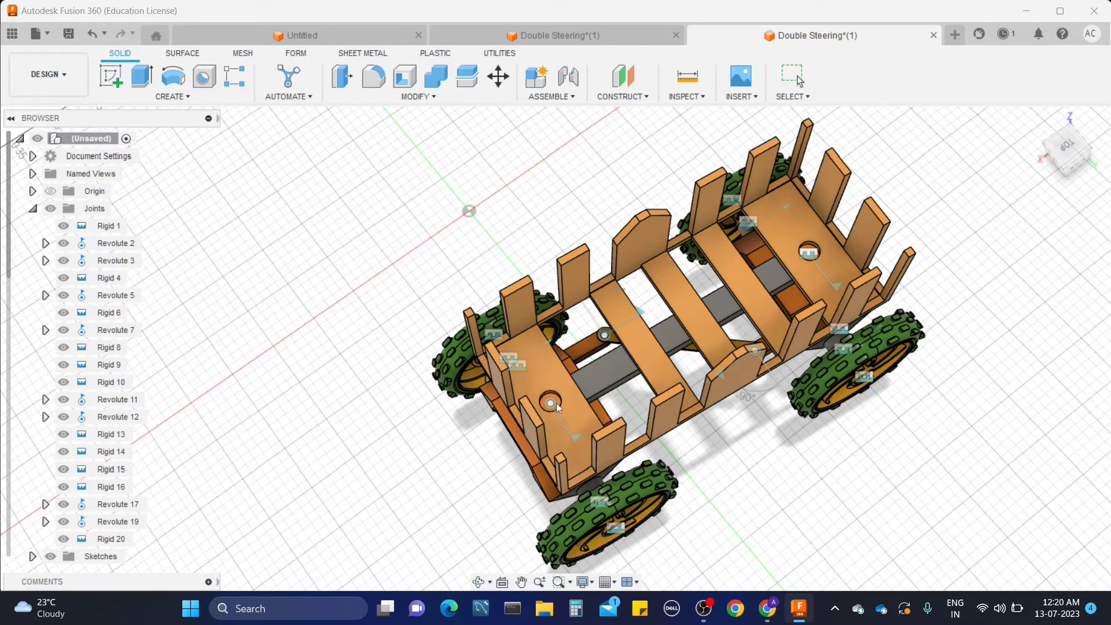
pyautogui.keyDown('shift'); pyautogui.moveTo(383, 255); pyautogui.dragTo(383, 254, button='middle'); pyautogui.keyUp('shift')
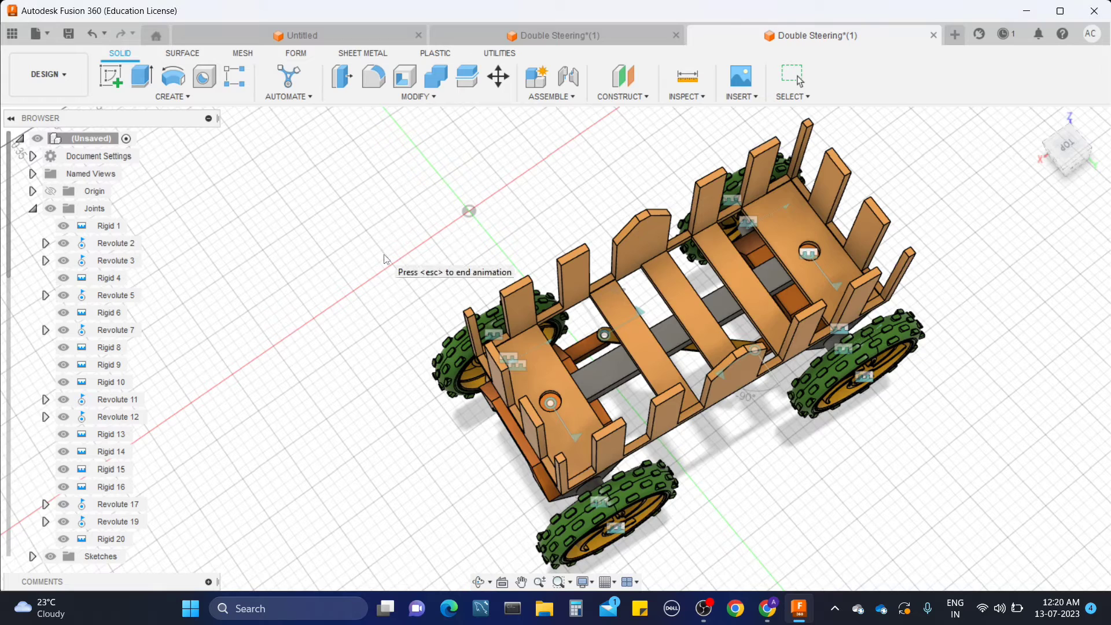
pyautogui.press('Escape')
pyautogui.keyDown('shift'); pyautogui.moveTo(434, 281); pyautogui.dragTo(433, 258, button='middle'); pyautogui.keyUp('shift')
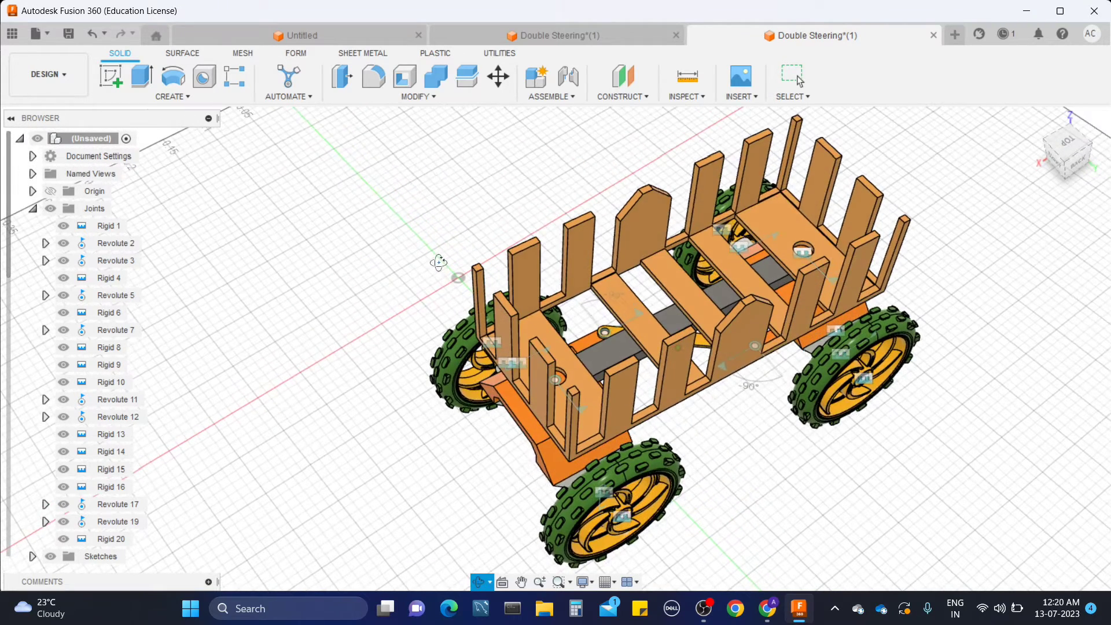
# Step: Hide all joint markers, preview Revolute 12's joint relationships with the wagon seen from a low side angle, and end the animation
pyautogui.click(51, 208)
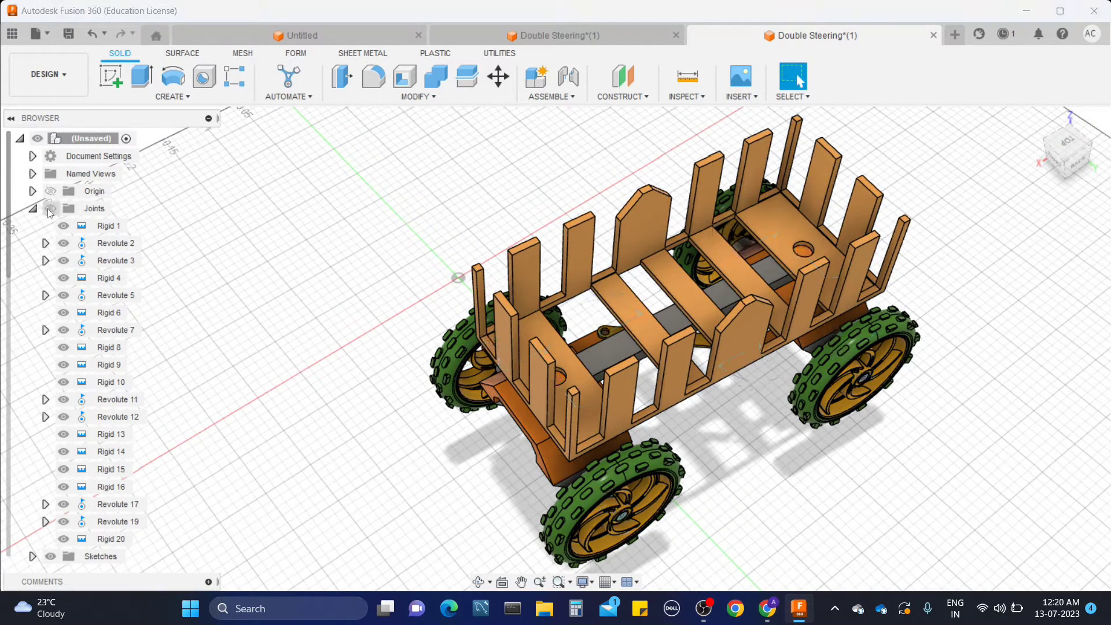
pyautogui.rightClick(122, 415)
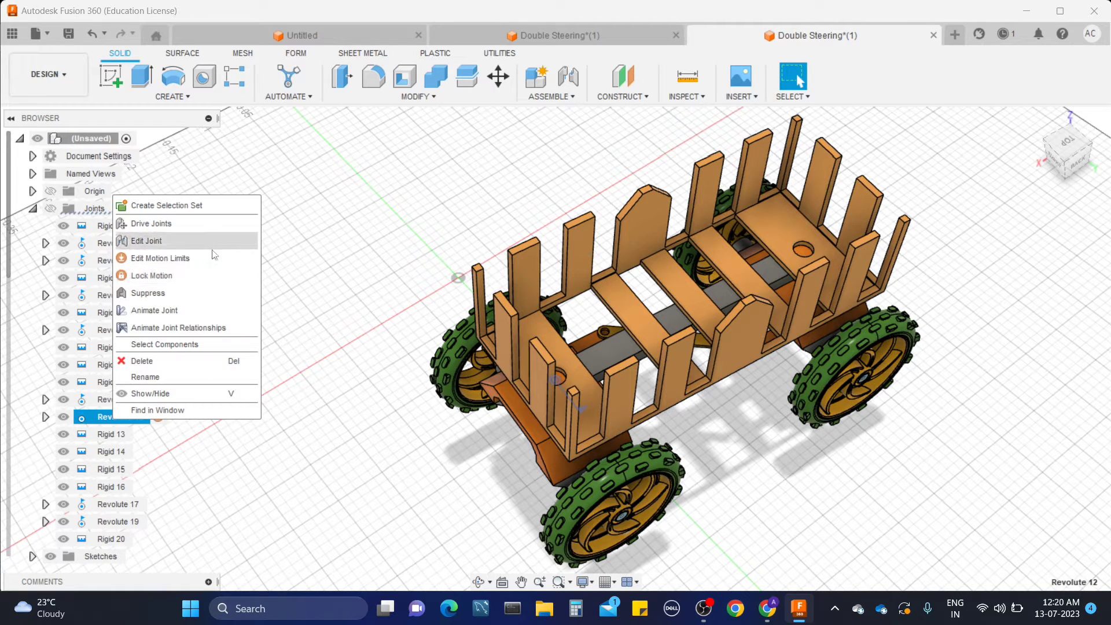
pyautogui.click(207, 326)
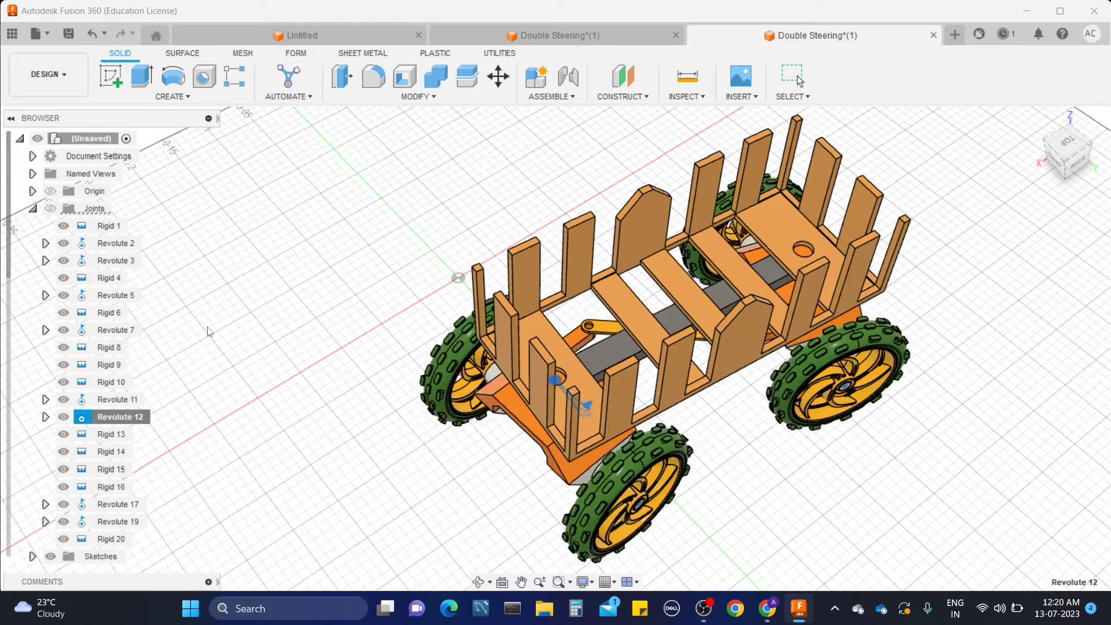
pyautogui.keyDown('shift'); pyautogui.moveTo(786, 421); pyautogui.dragTo(729, 475, button='middle'); pyautogui.keyUp('shift')
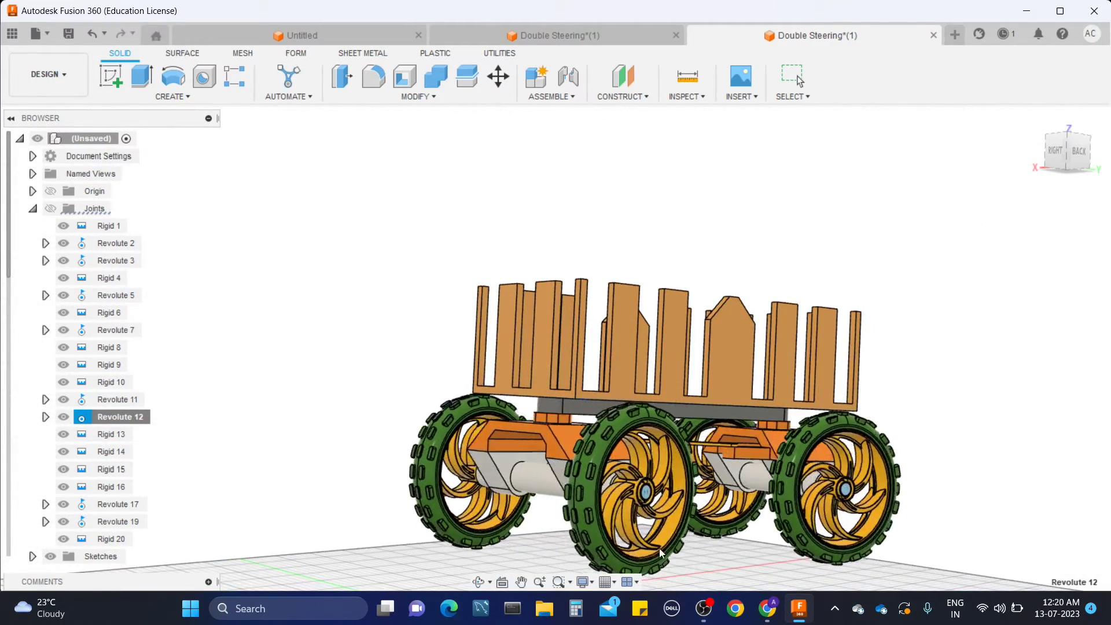
pyautogui.moveTo(724, 524); pyautogui.dragTo(713, 443, button='middle')
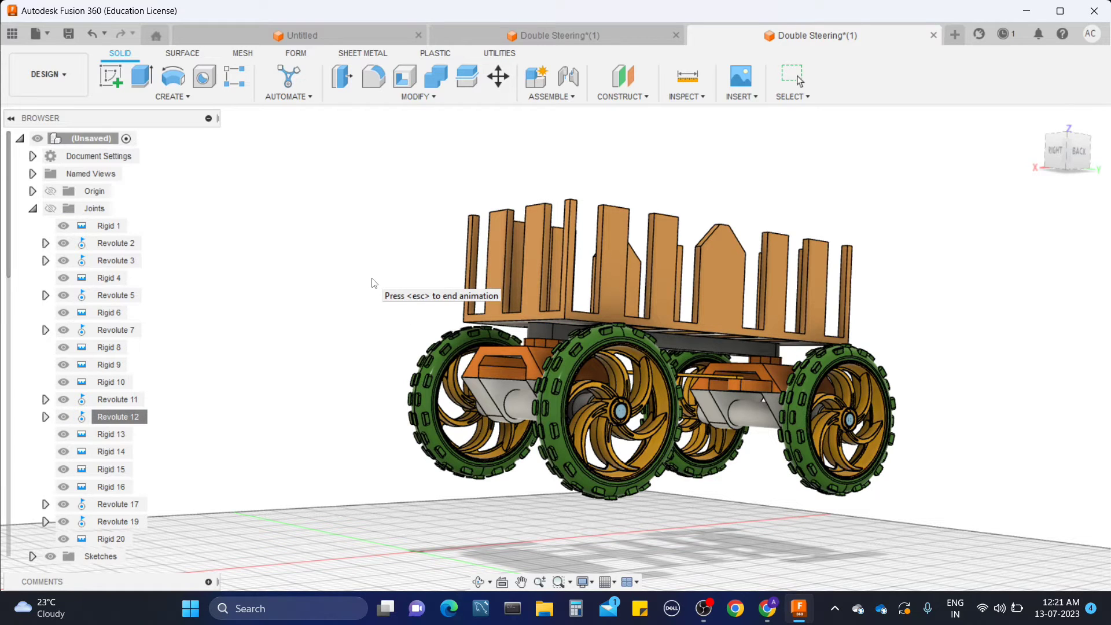
# Step: Replay Revolute 12's joint relationship animation, examine the steering of both axles from low and raised viewpoints, and end the animation
pyautogui.click(121, 414)
pyautogui.rightClick(116, 417)
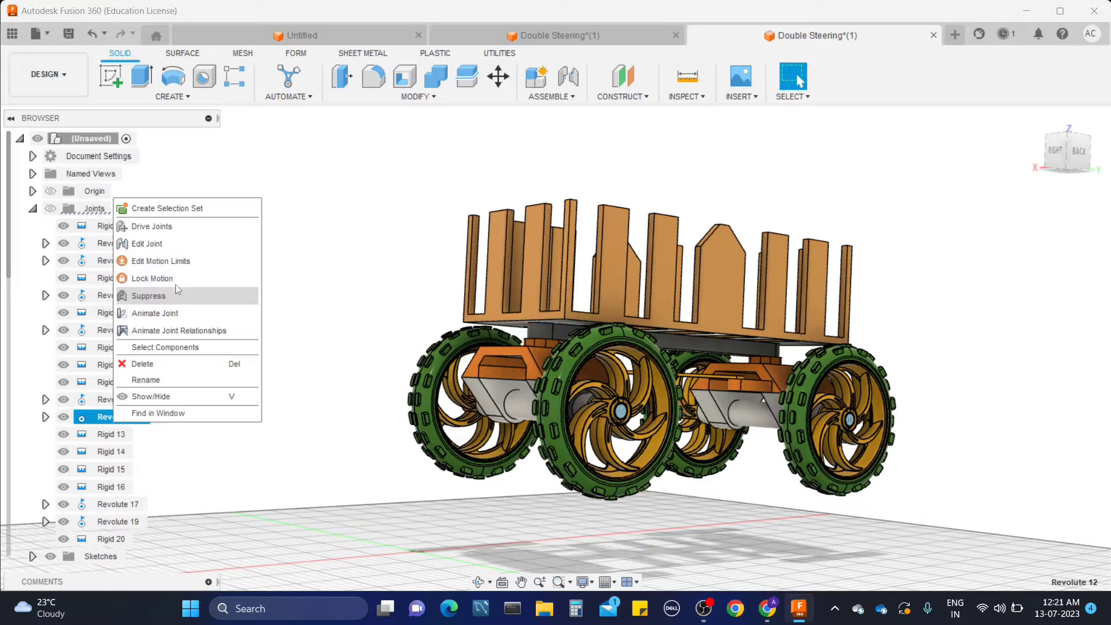
pyautogui.click(181, 319)
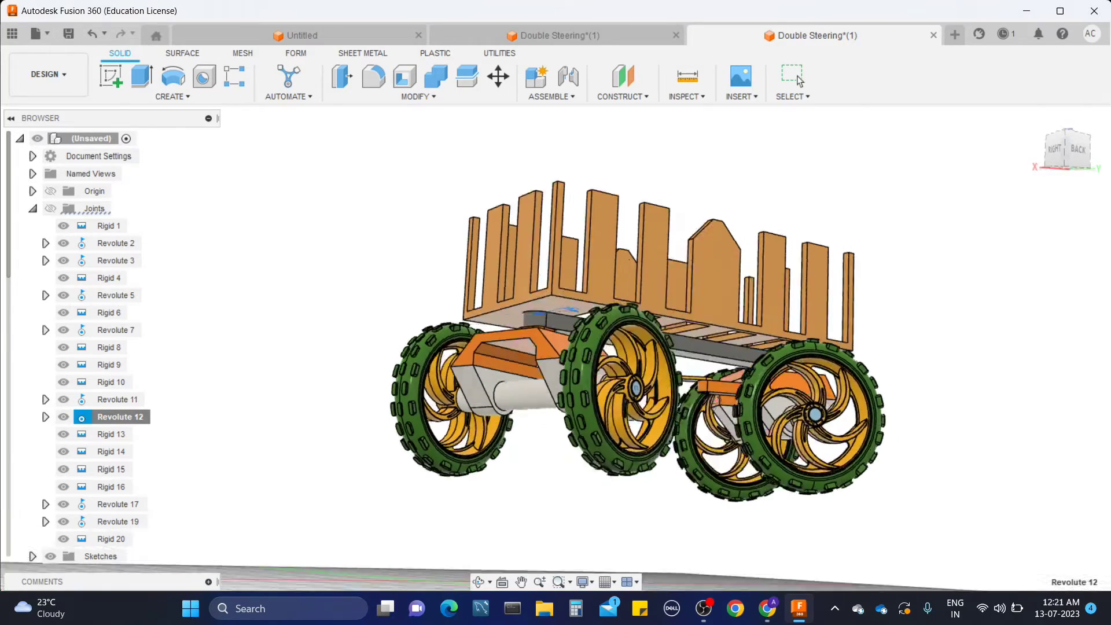
pyautogui.moveTo(688, 492)
pyautogui.keyDown('shift'); pyautogui.mouseDown(button='middle')
pyautogui.moveTo(712, 328)
pyautogui.moveTo(699, 331)
pyautogui.moveTo(676, 391)
pyautogui.moveTo(697, 490)
pyautogui.mouseUp(button='middle'); pyautogui.keyUp('shift')
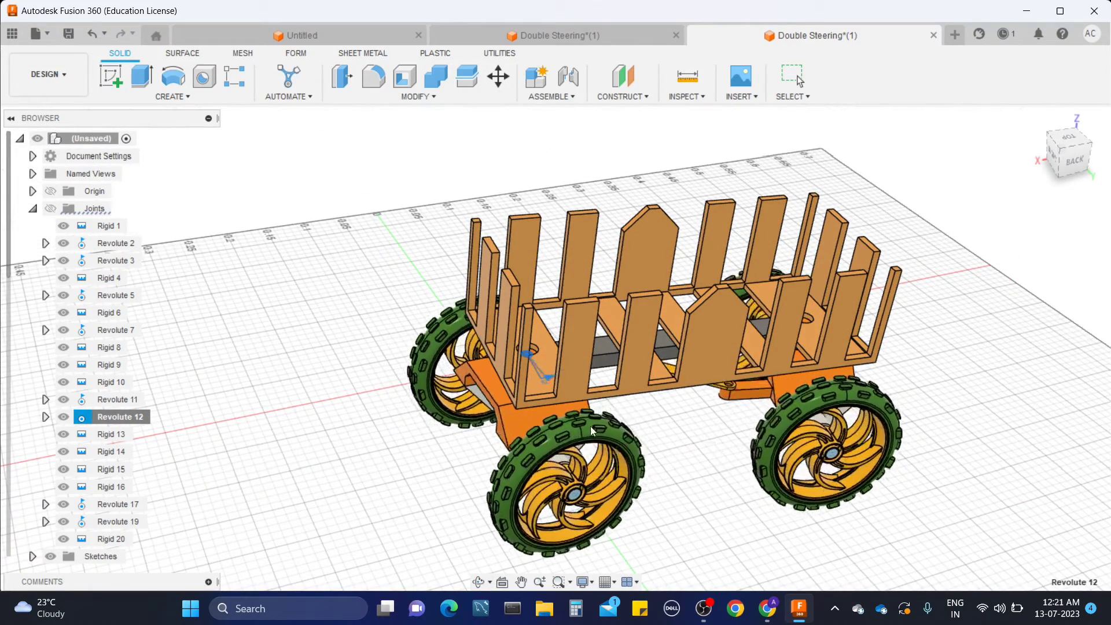
pyautogui.moveTo(669, 424)
pyautogui.keyDown('shift'); pyautogui.mouseDown(button='middle')
pyautogui.moveTo(664, 484)
pyautogui.moveTo(702, 405)
pyautogui.moveTo(659, 429)
pyautogui.mouseUp(button='middle'); pyautogui.keyUp('shift')
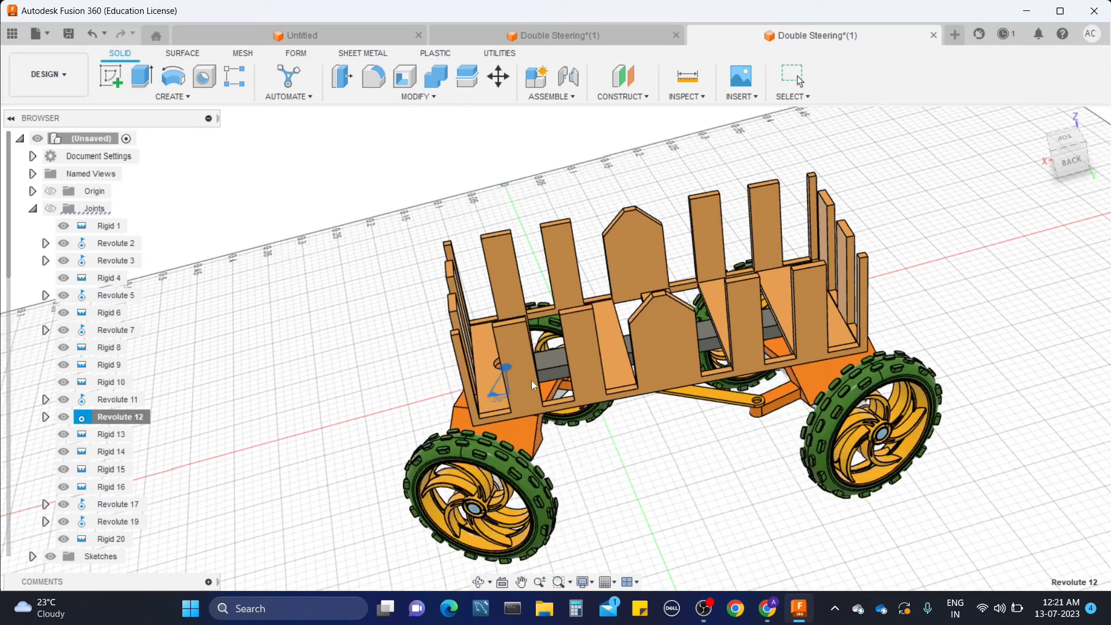
pyautogui.moveTo(531, 380)
pyautogui.keyDown('shift'); pyautogui.mouseDown(button='middle')
pyautogui.moveTo(636, 229)
pyautogui.moveTo(632, 190)
pyautogui.moveTo(595, 199)
pyautogui.mouseUp(button='middle'); pyautogui.keyUp('shift')
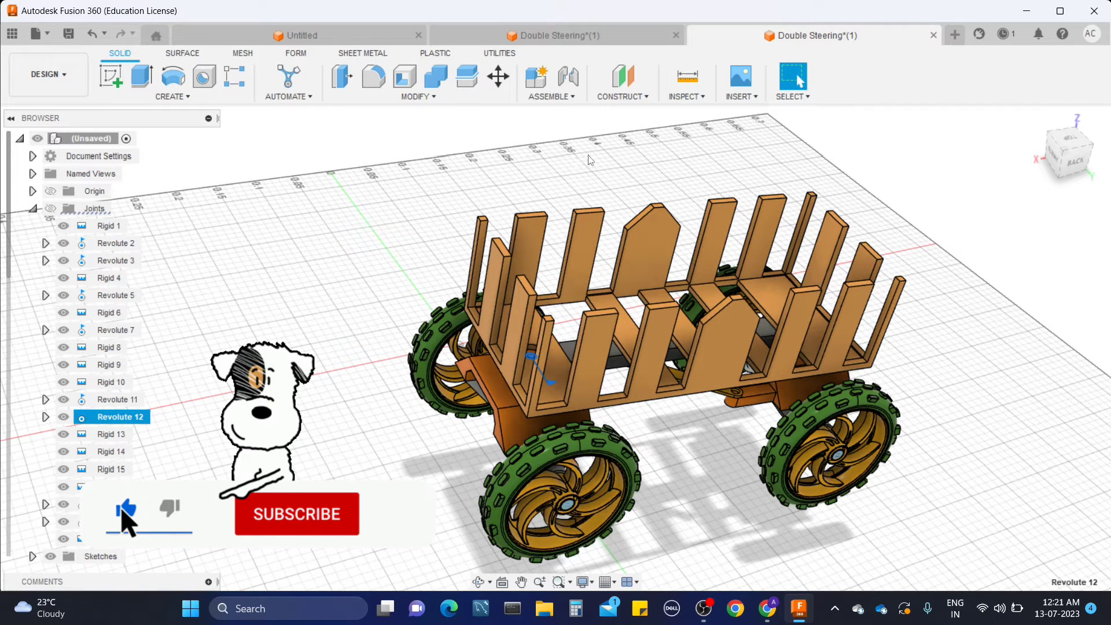
pyautogui.click(570, 96)
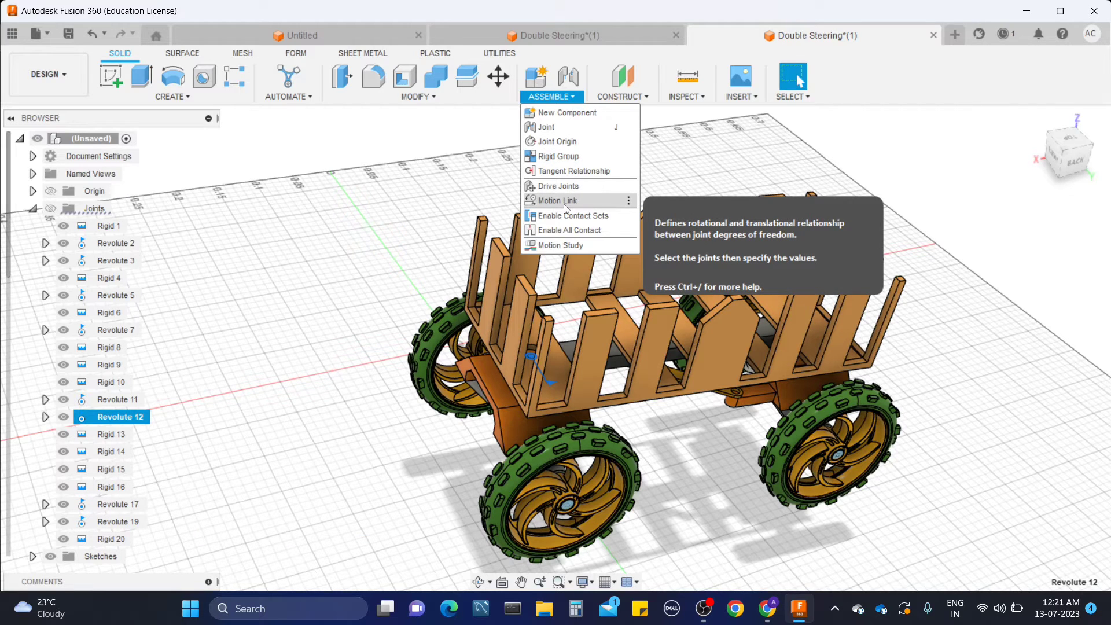
pyautogui.click(557, 201)
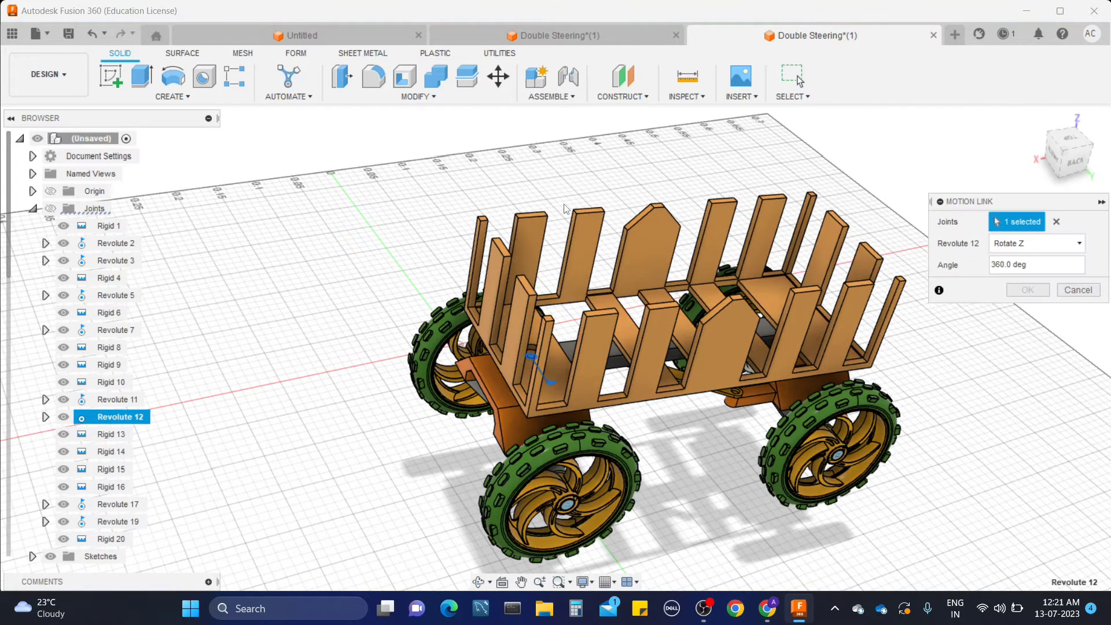
pyautogui.click(1064, 243)
pyautogui.click(1085, 292)
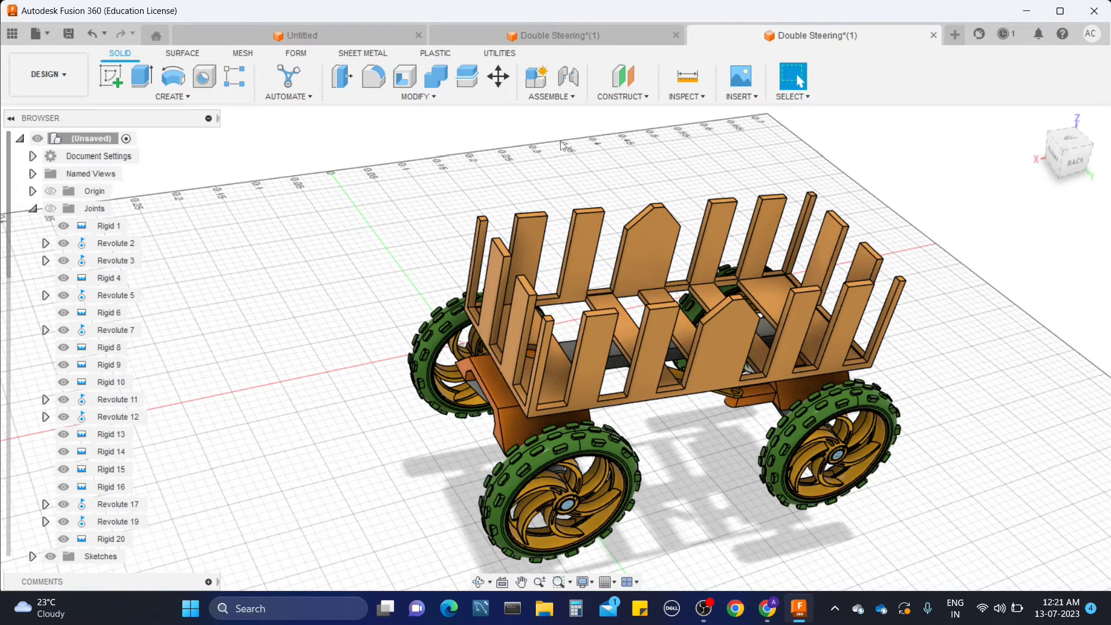
pyautogui.click(568, 97)
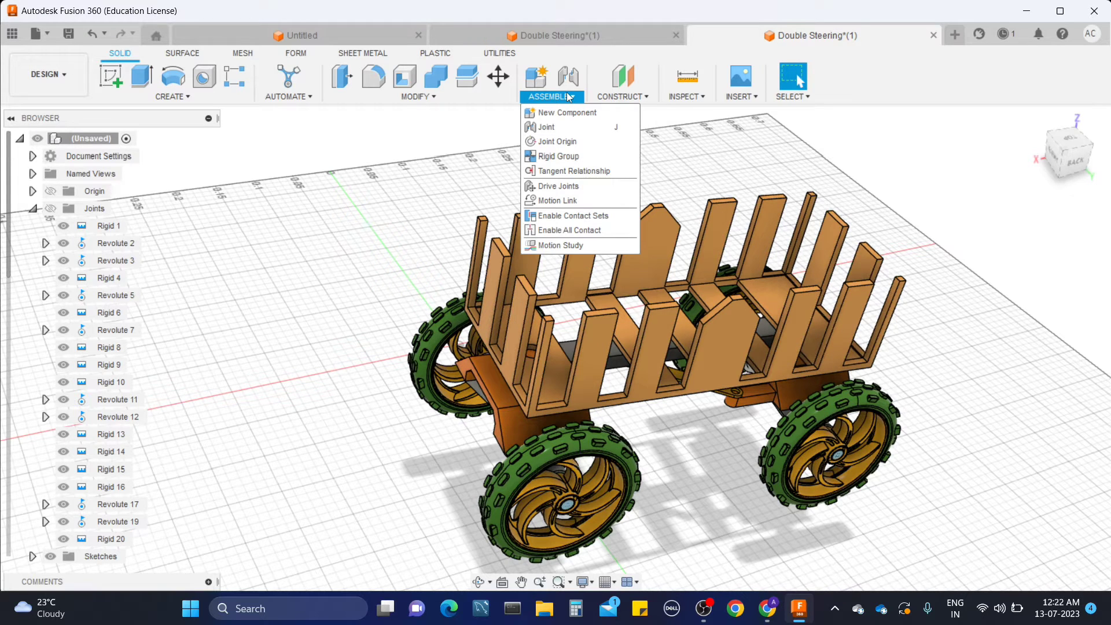
pyautogui.click(567, 187)
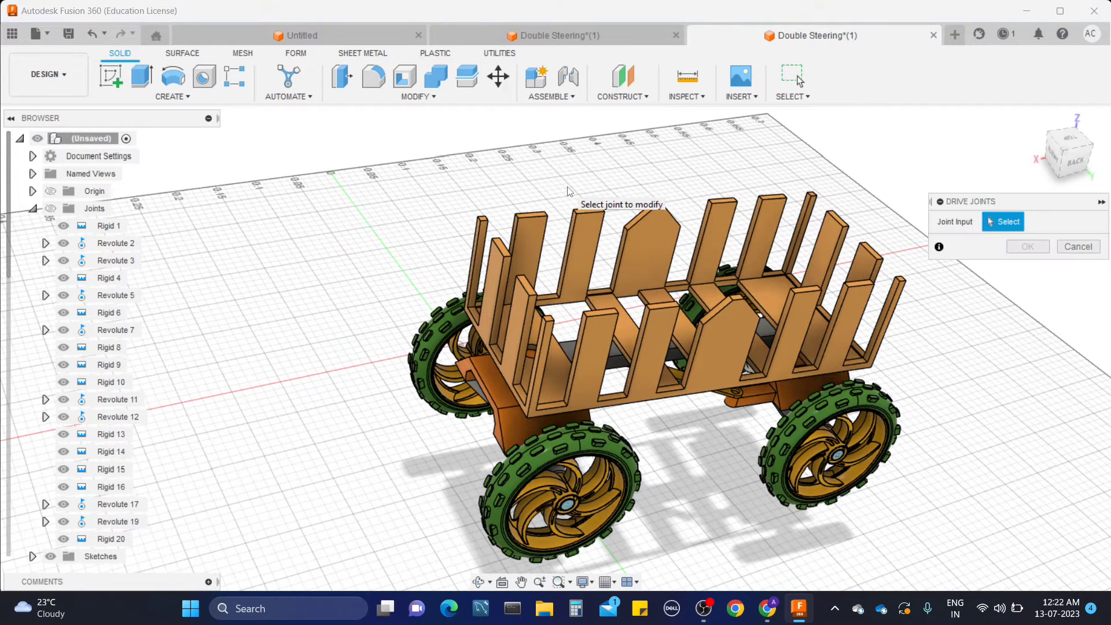
pyautogui.click(1091, 248)
# Step: Create a motion link between Revolute 5 and Revolute 7 at 360 deg each, comparing its animation with and without Reverse and leaving it unreversed
pyautogui.click(552, 97)
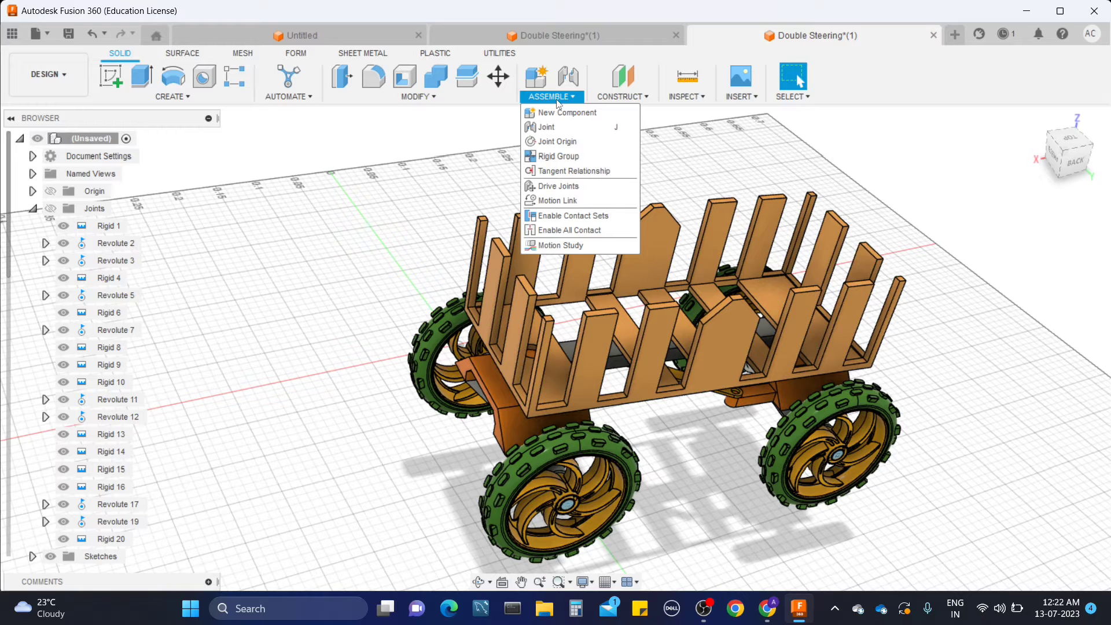
pyautogui.click(557, 200)
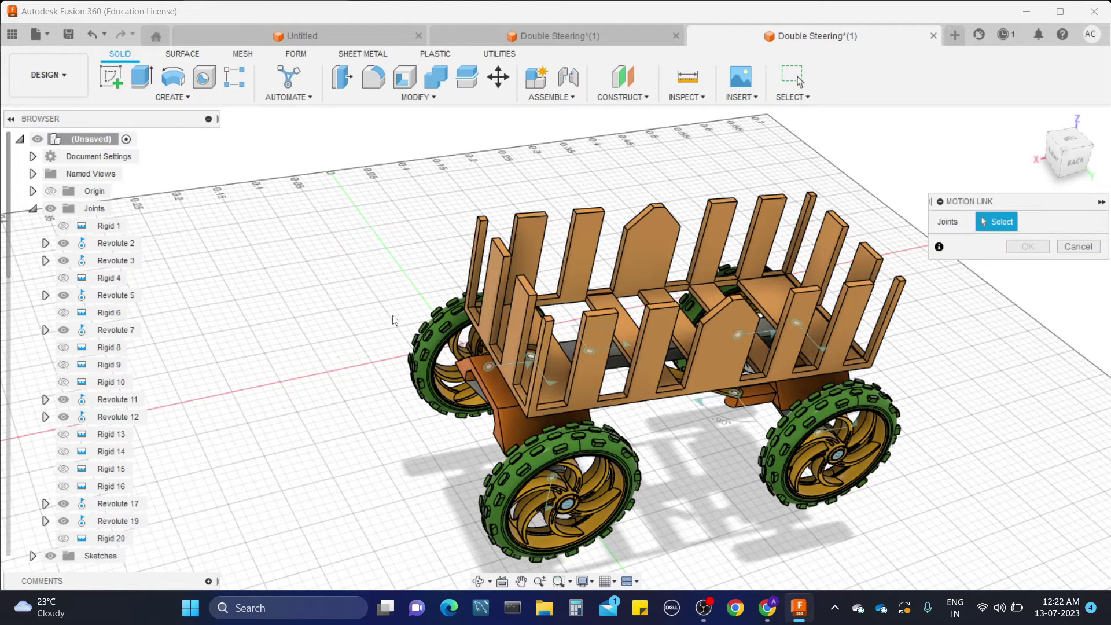
pyautogui.click(554, 476)
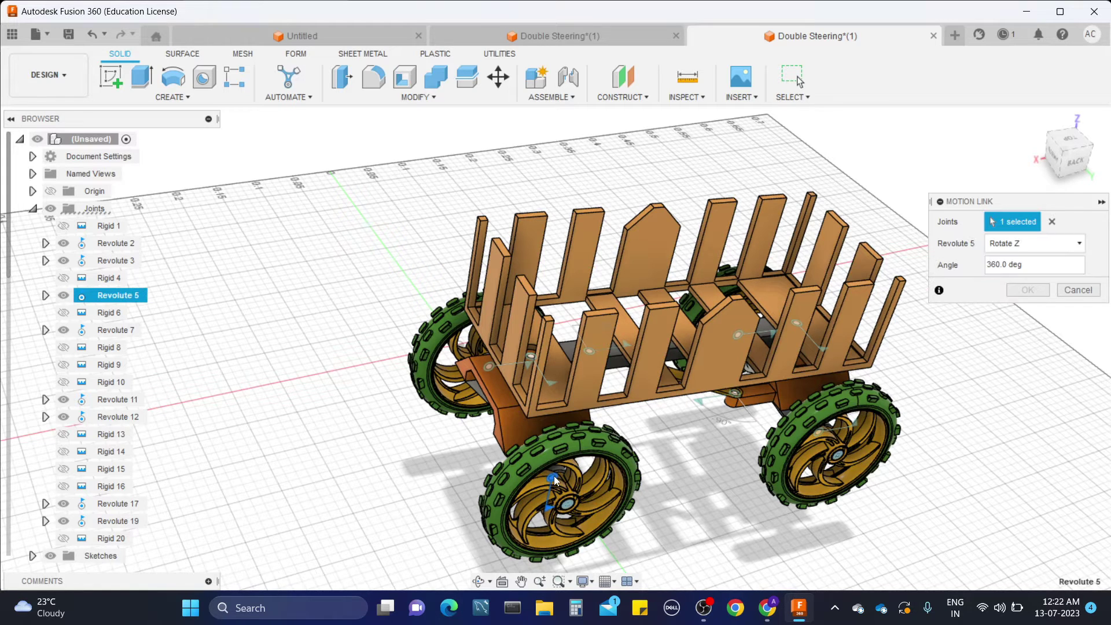
pyautogui.click(488, 363)
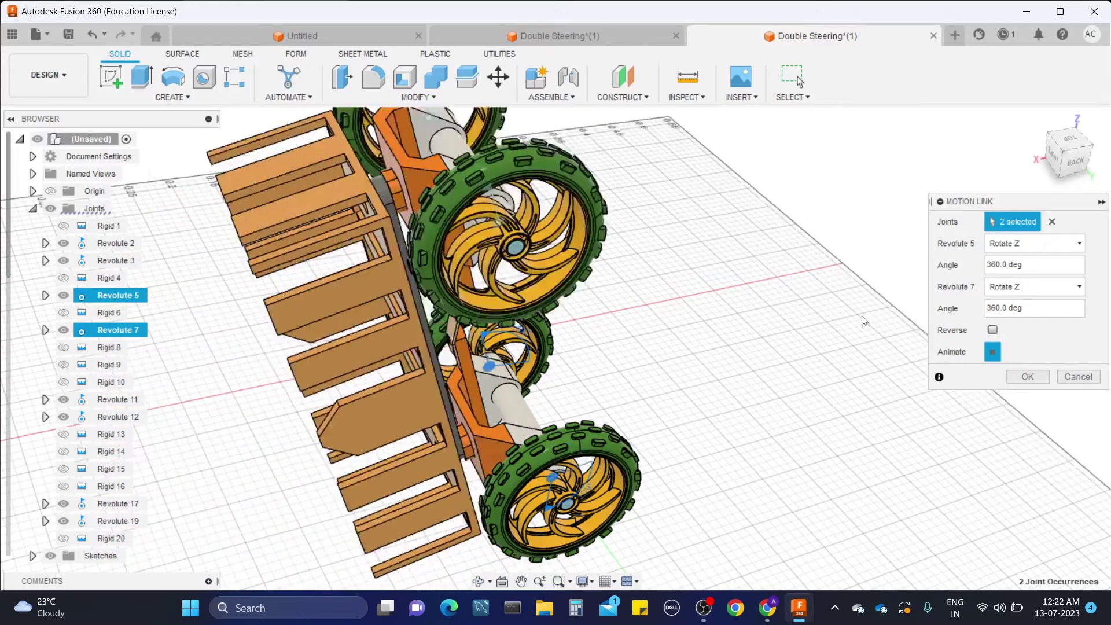
pyautogui.click(992, 352)
pyautogui.click(992, 330)
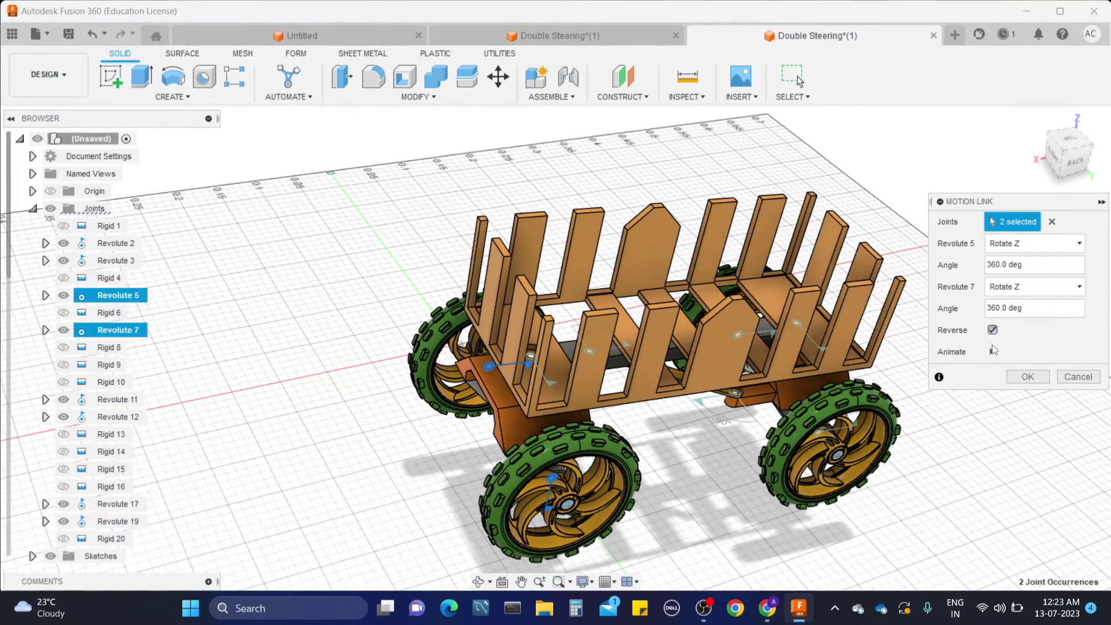
pyautogui.click(992, 352)
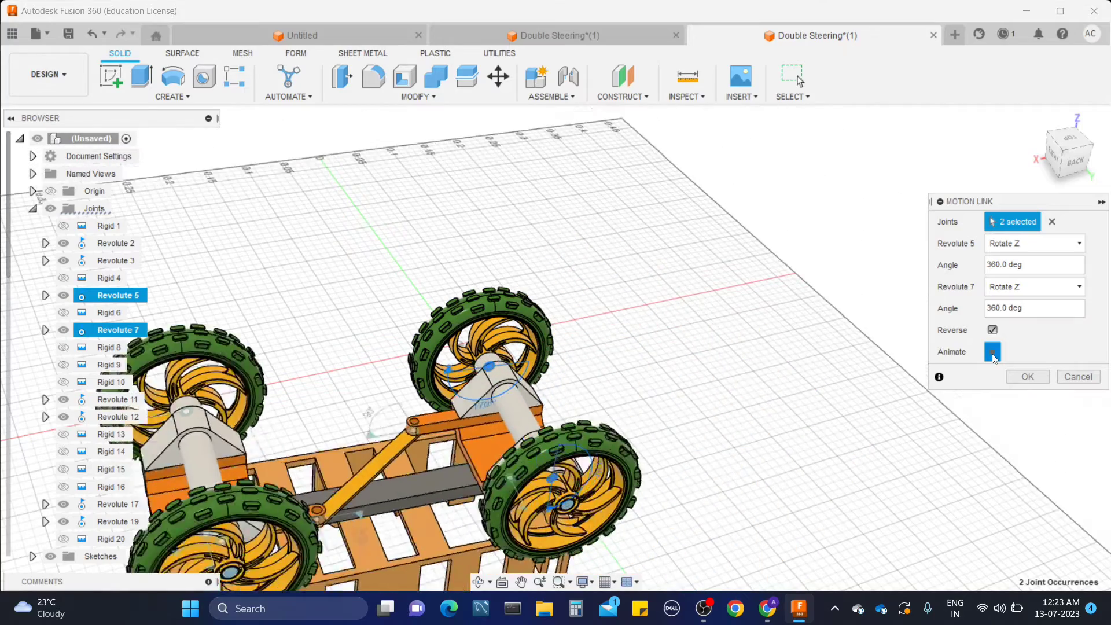
pyautogui.click(992, 330)
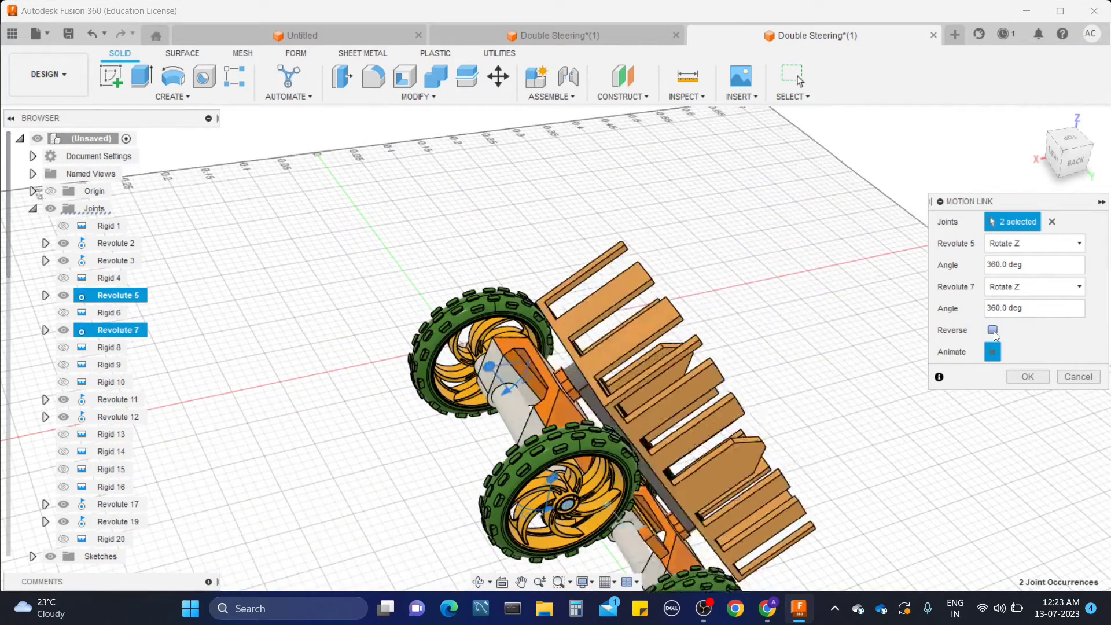
pyautogui.click(1021, 379)
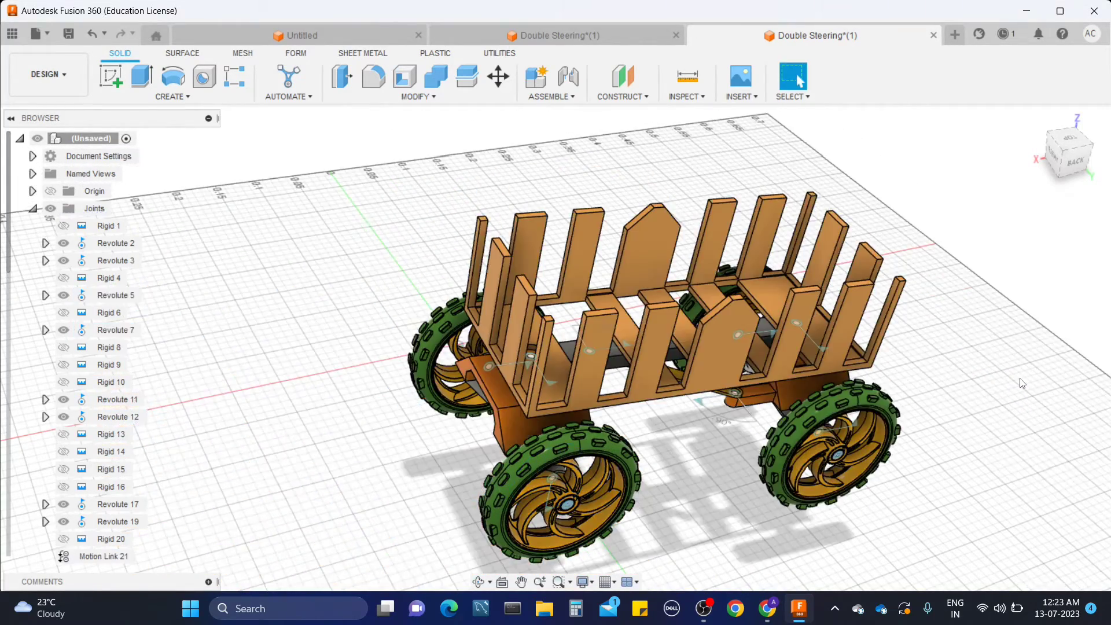
# Step: Preview the linked wheel rotation with Animate Joint Relationships on Revolute 7 and end the animation
pyautogui.click(491, 365)
pyautogui.rightClick(491, 365)
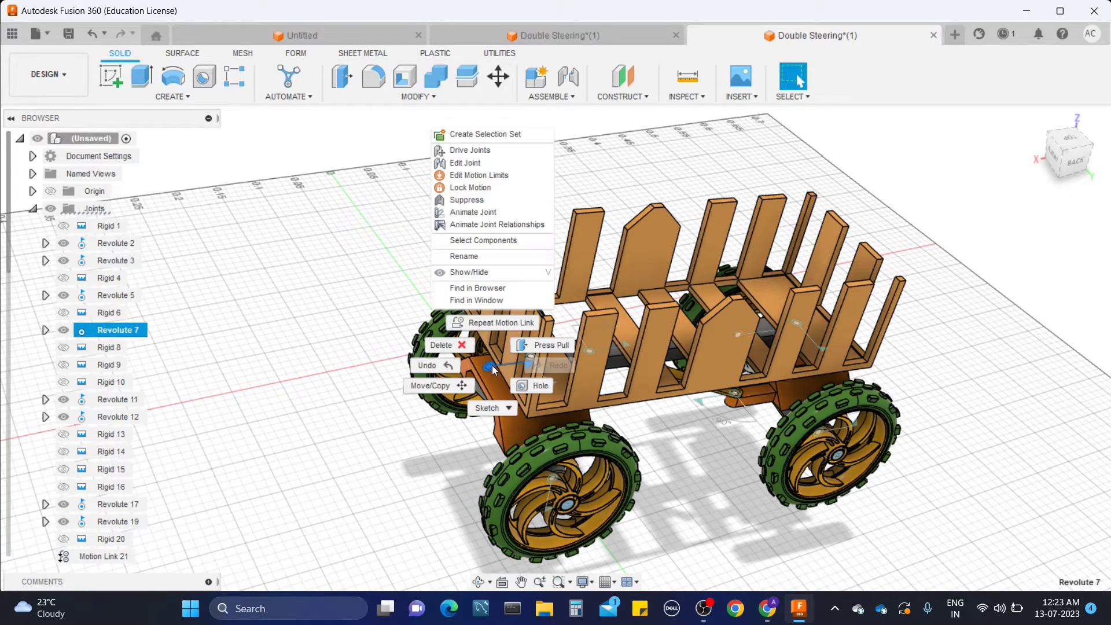
pyautogui.click(495, 225)
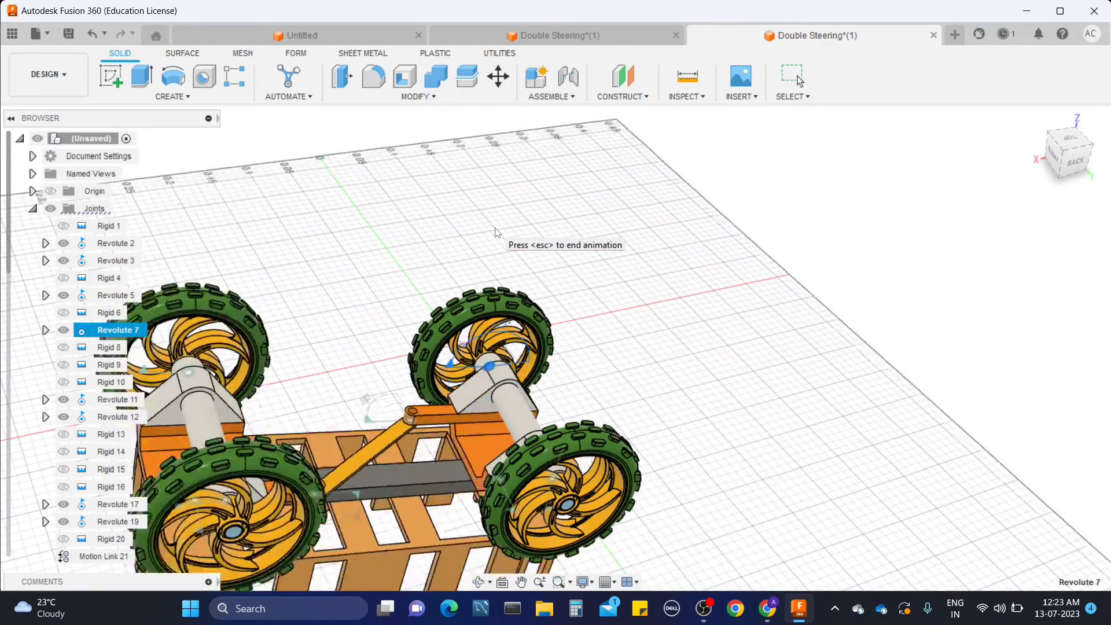
pyautogui.press('Escape')
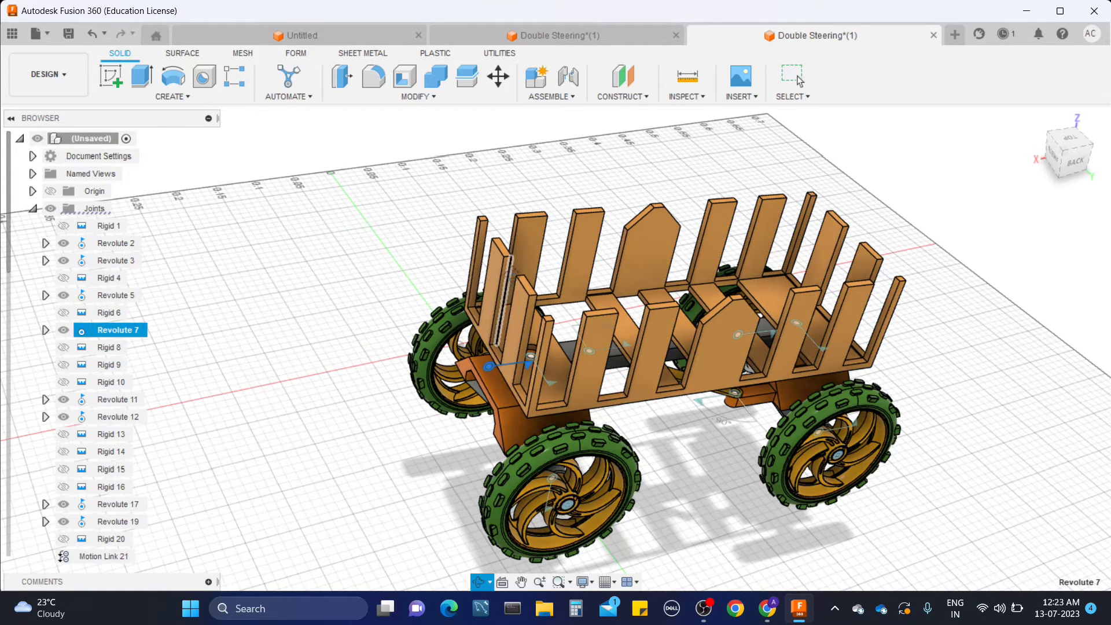
pyautogui.keyDown('shift'); pyautogui.moveTo(497, 324); pyautogui.dragTo(423, 230, button='middle'); pyautogui.keyUp('shift')
pyautogui.keyDown('shift'); pyautogui.moveTo(501, 216); pyautogui.dragTo(515, 262, button='middle'); pyautogui.keyUp('shift')
pyautogui.rightClick(559, 264)
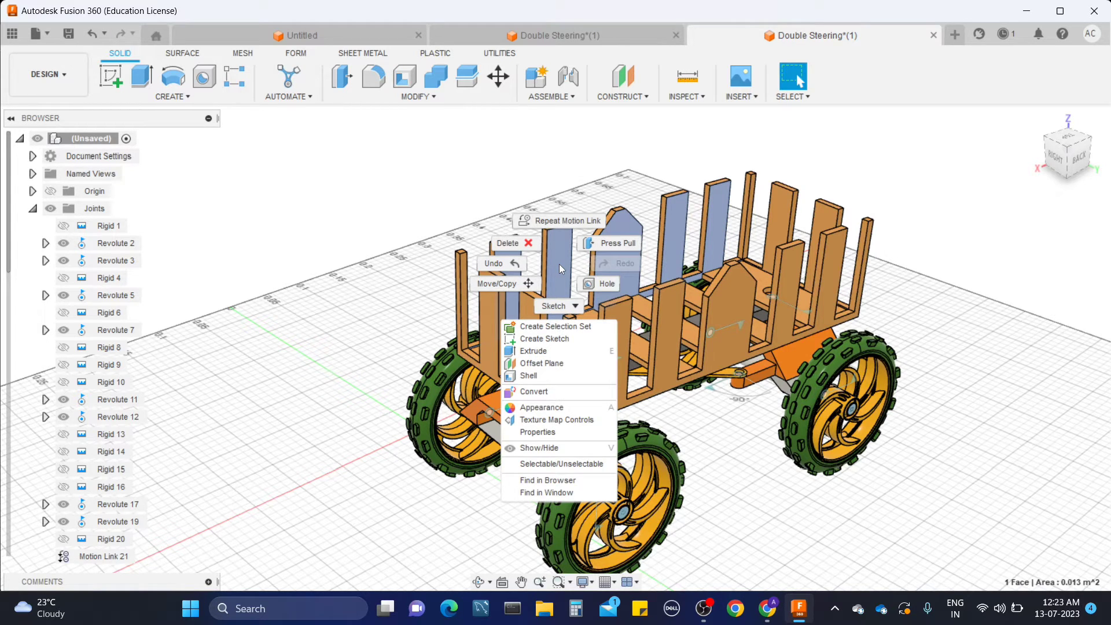
pyautogui.click(387, 183)
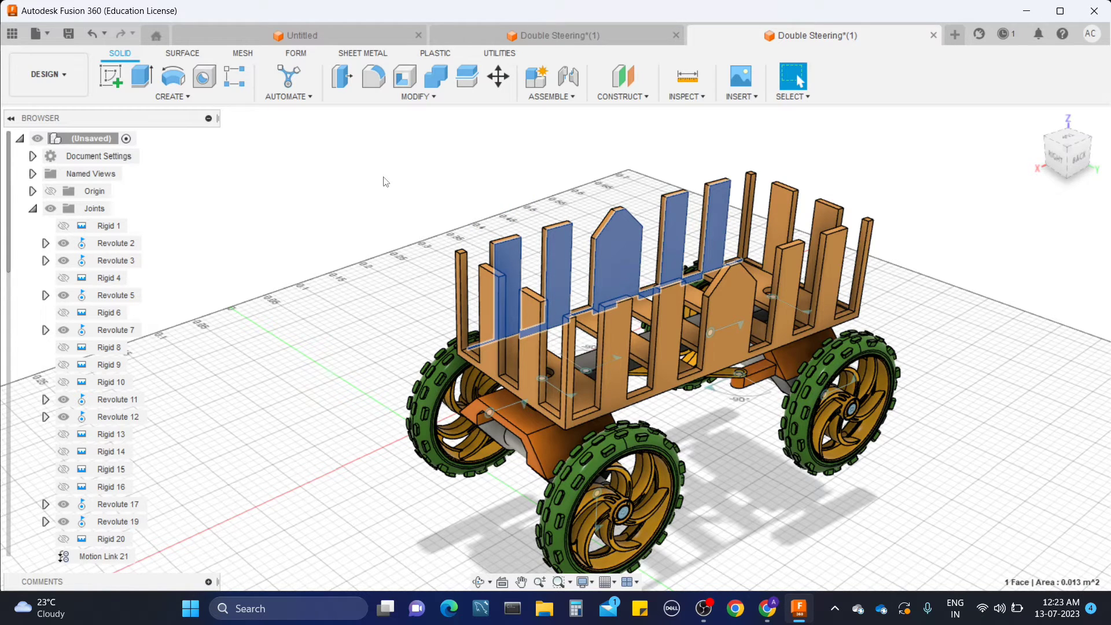
pyautogui.click(375, 182)
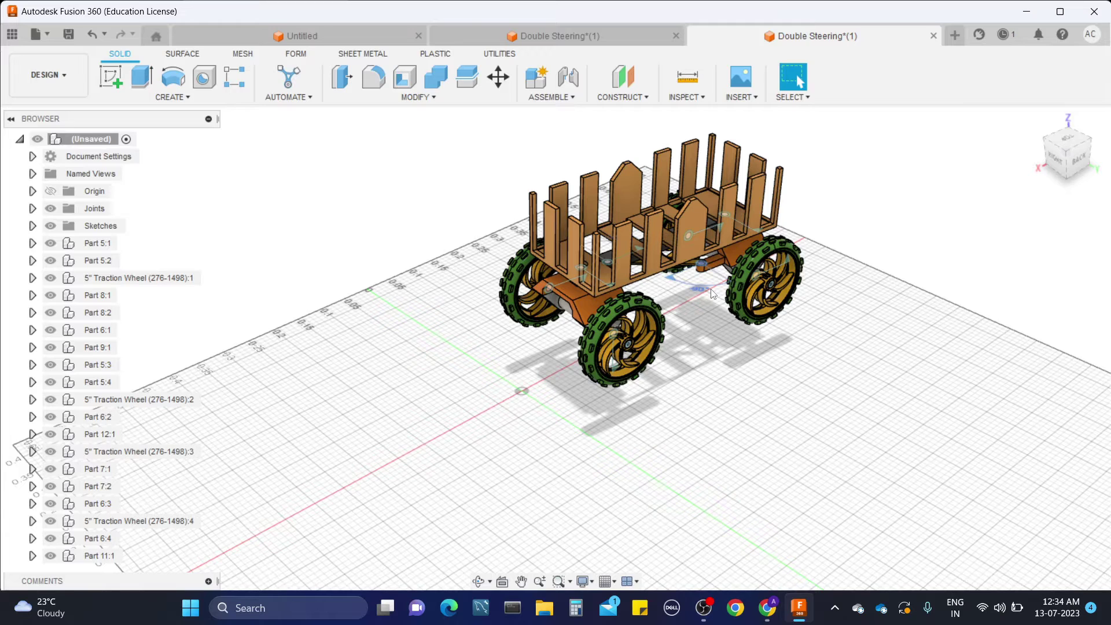
pyautogui.scroll(3, 712, 293)
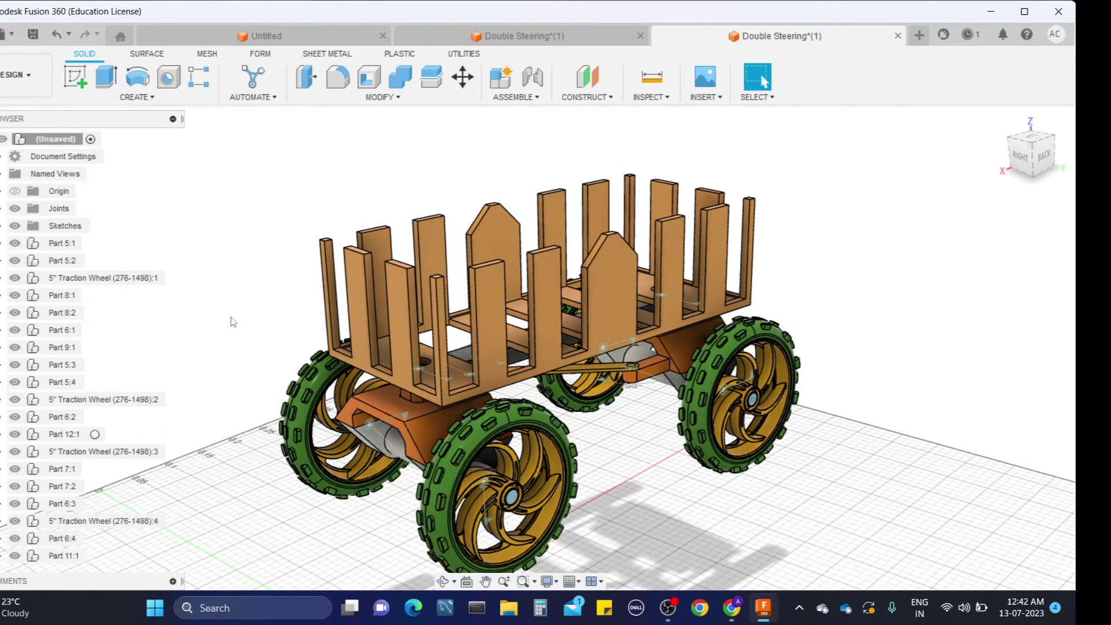
# Step: Ground the wooden crate's Component10:1 inside Part 12:1 and test the assembly by moving a wheel
pyautogui.click(351, 285)
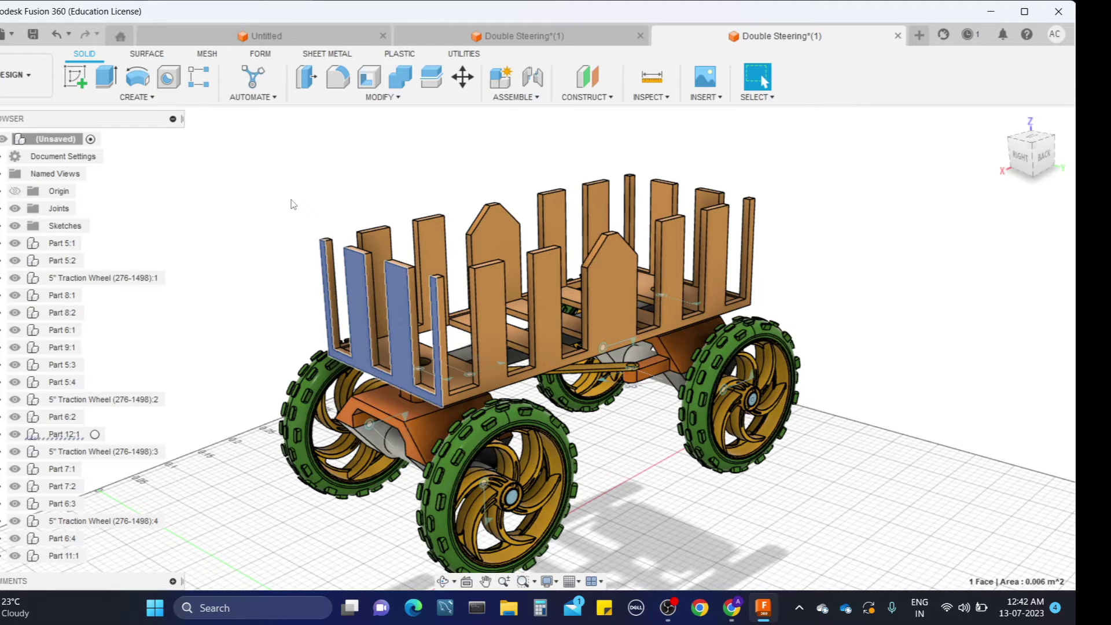
pyautogui.click(291, 202)
pyautogui.click(349, 285)
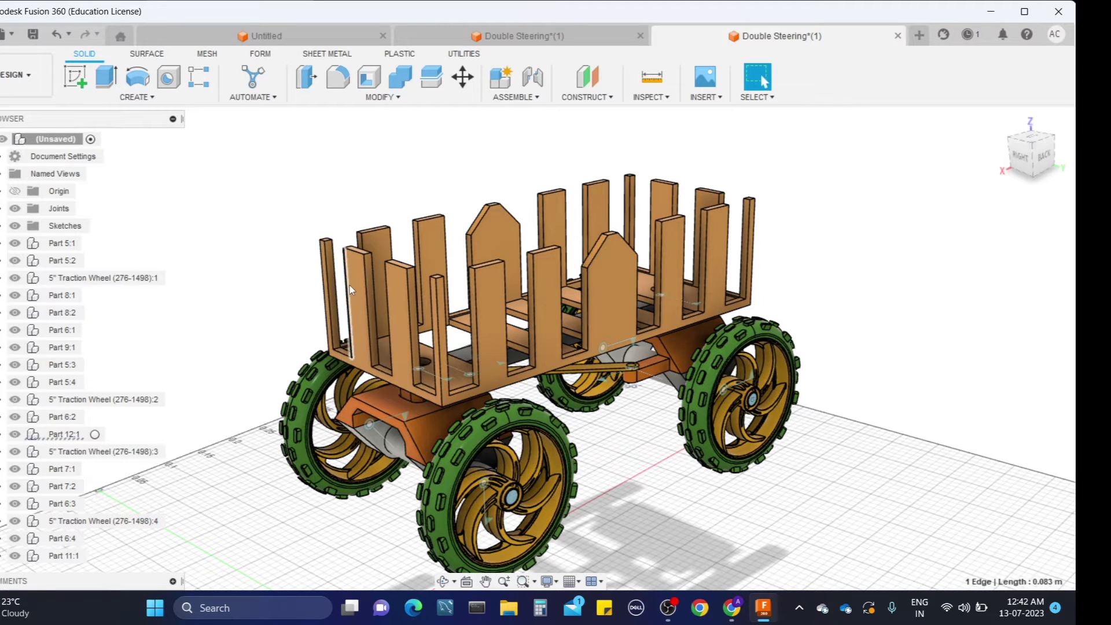
pyautogui.click(300, 212)
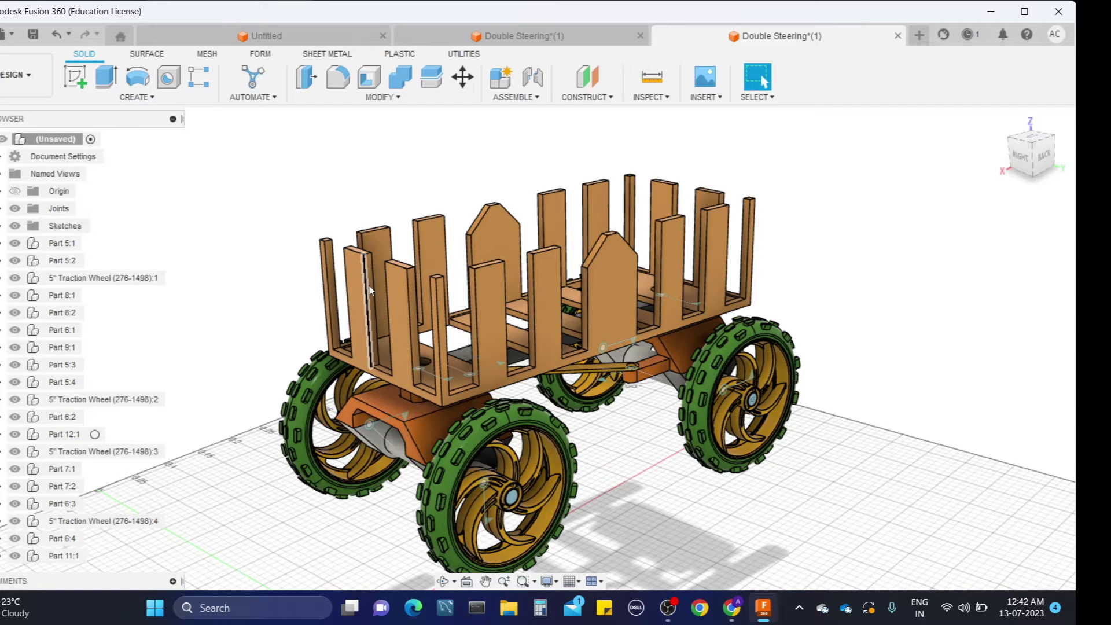
pyautogui.click(361, 273)
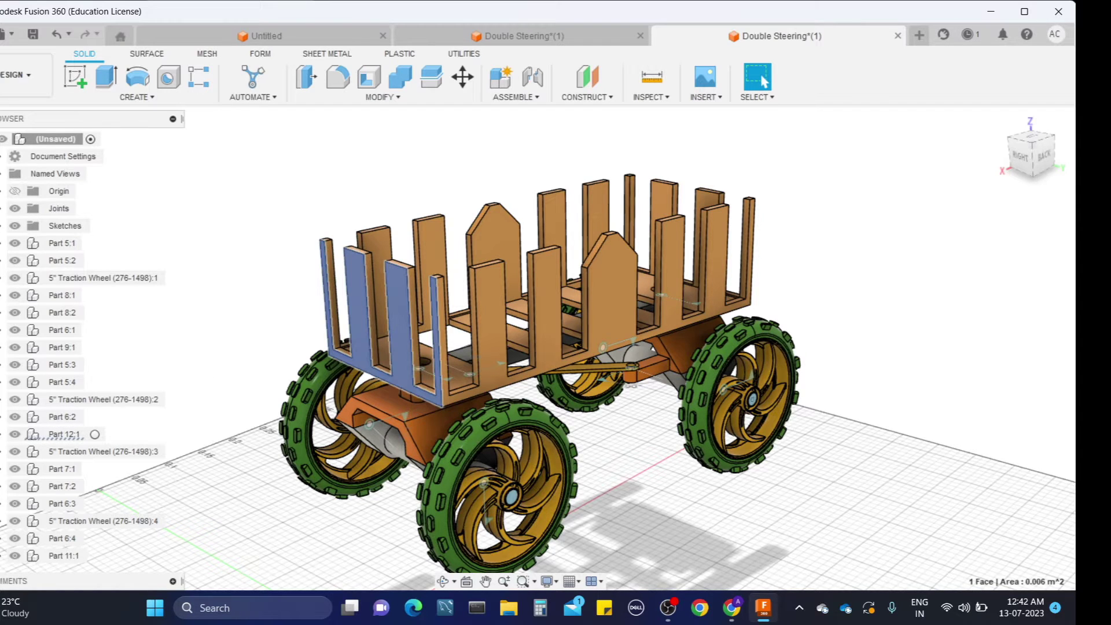
pyautogui.click(1, 437)
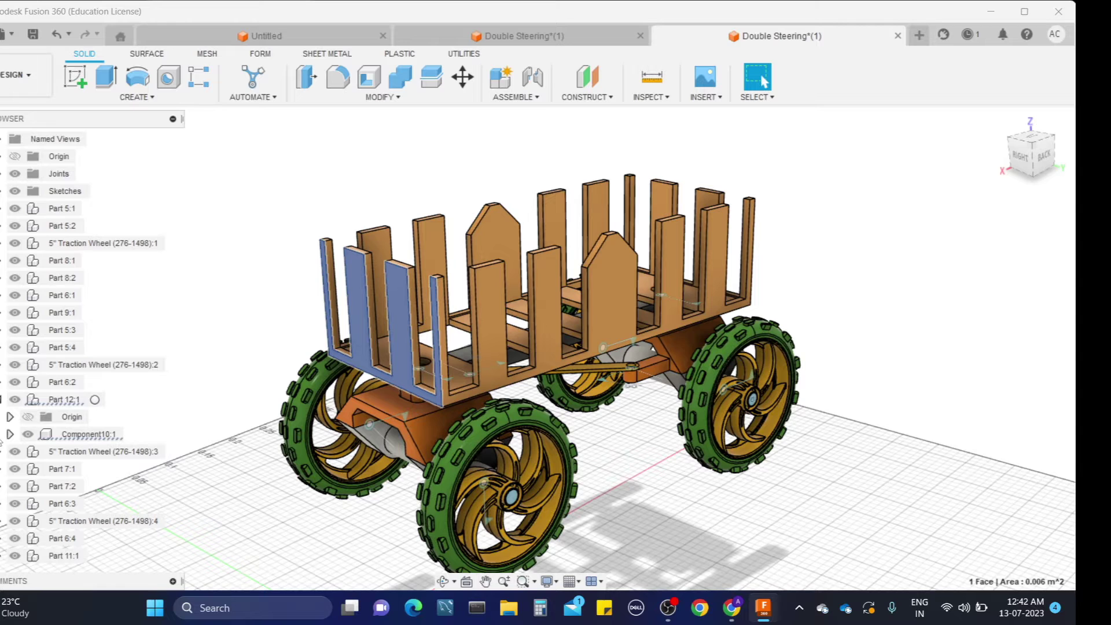
pyautogui.rightClick(59, 442)
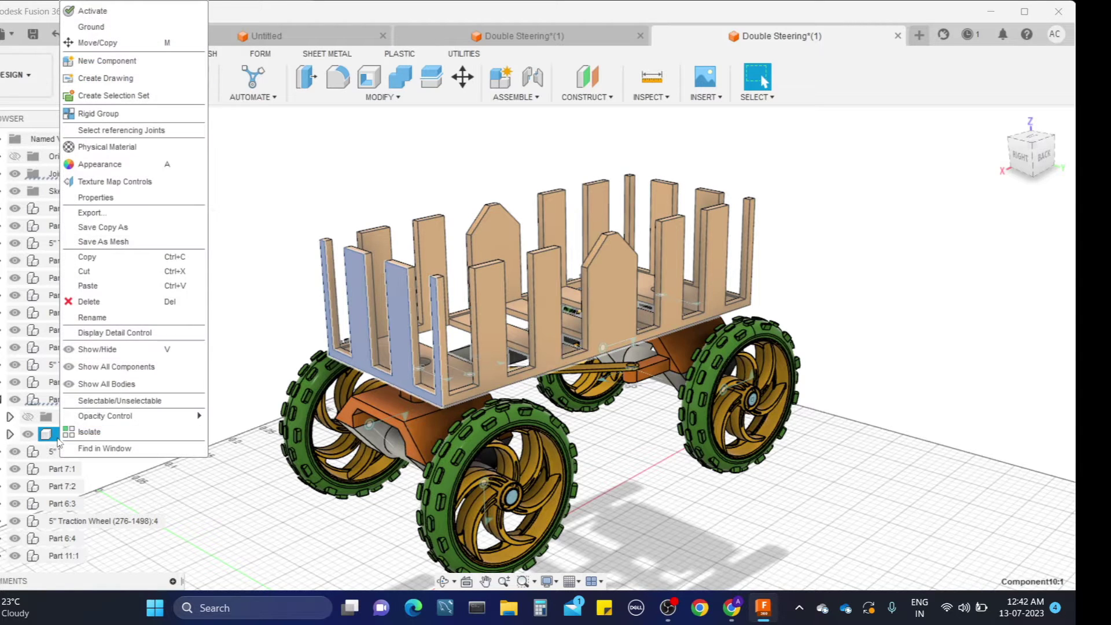
pyautogui.click(110, 27)
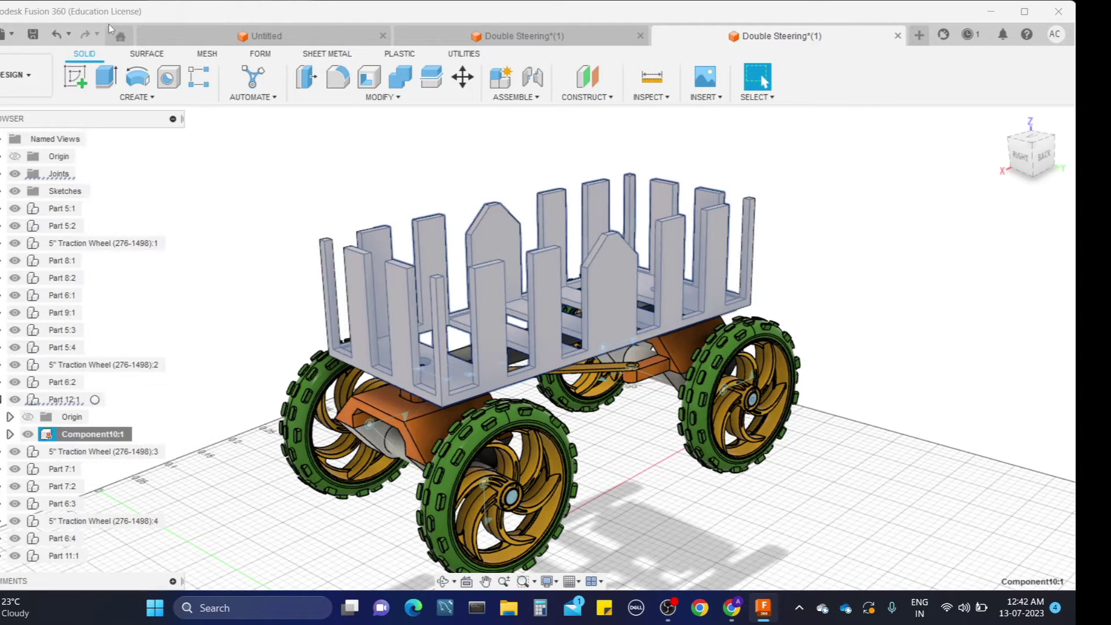
pyautogui.click(268, 242)
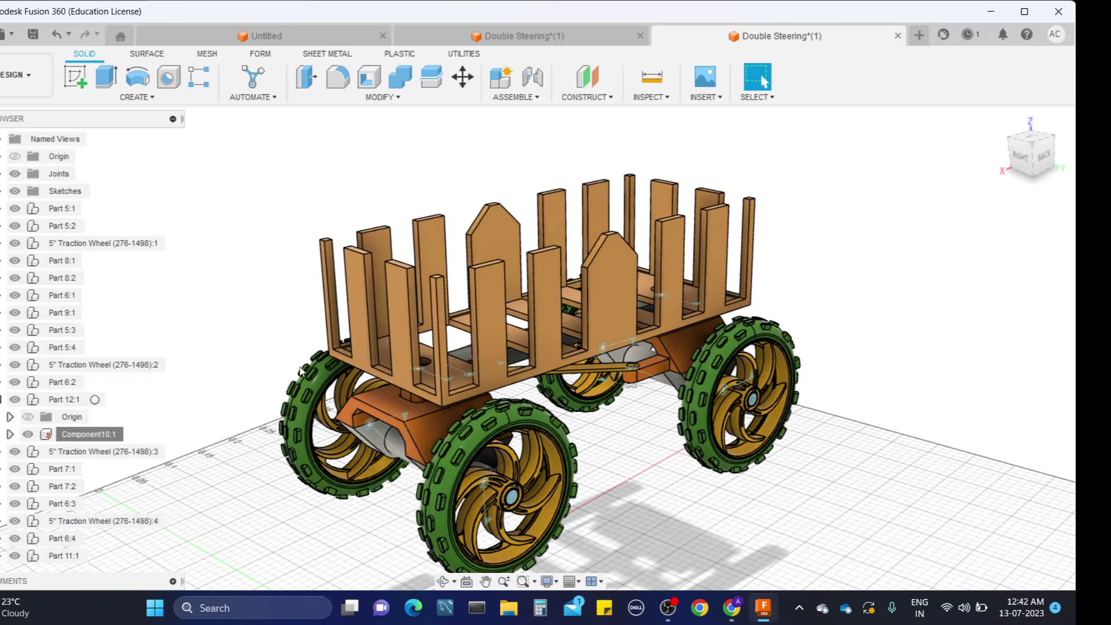
pyautogui.moveTo(314, 383); pyautogui.dragTo(262, 248)
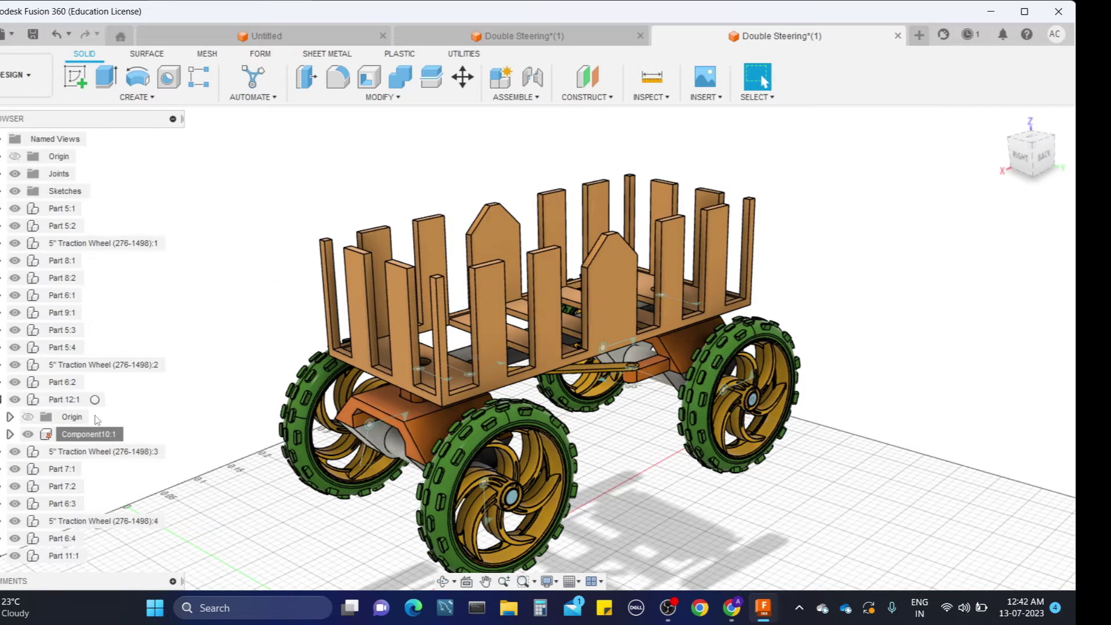
# Step: Create a motion link between Revolute 7 and Revolute 5, rotating each 360 deg without Reverse
pyautogui.scroll(2, 1, 402)
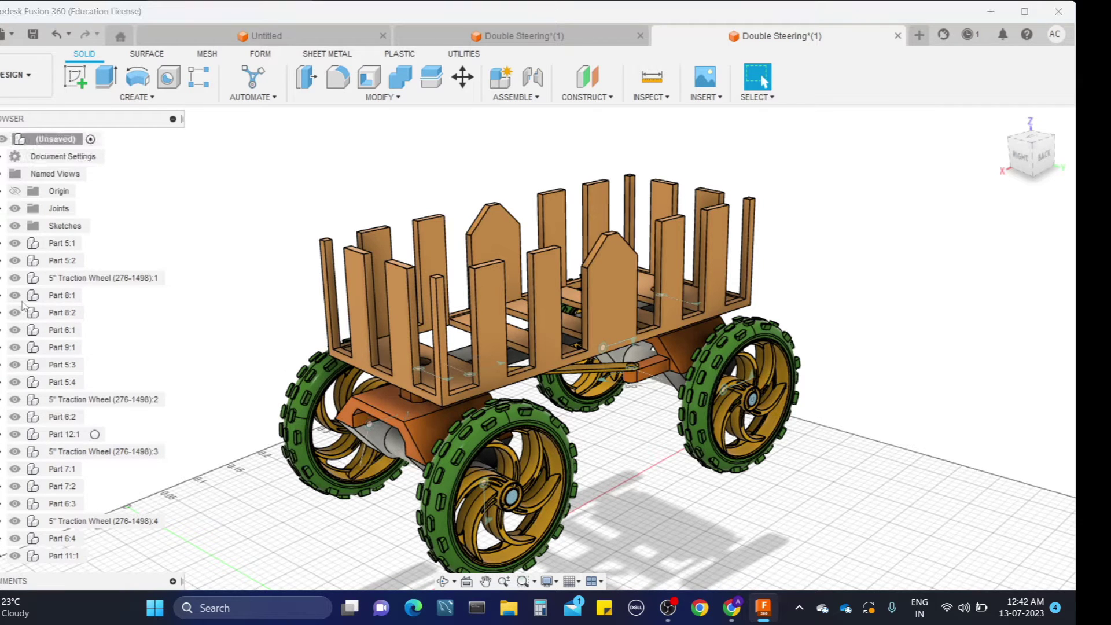
pyautogui.click(2, 208)
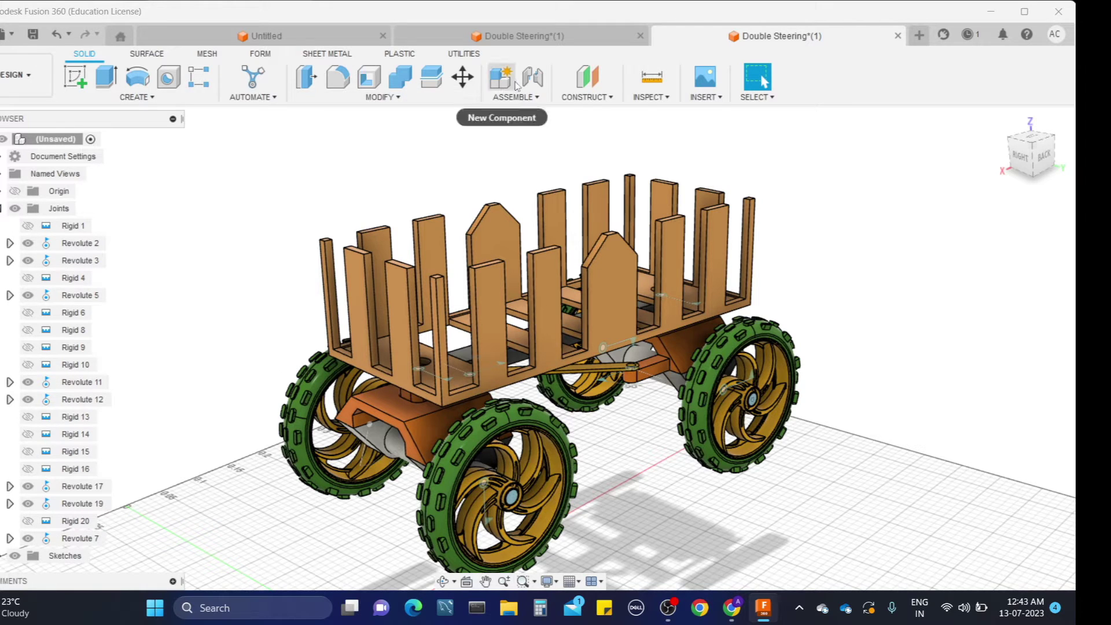
pyautogui.click(537, 98)
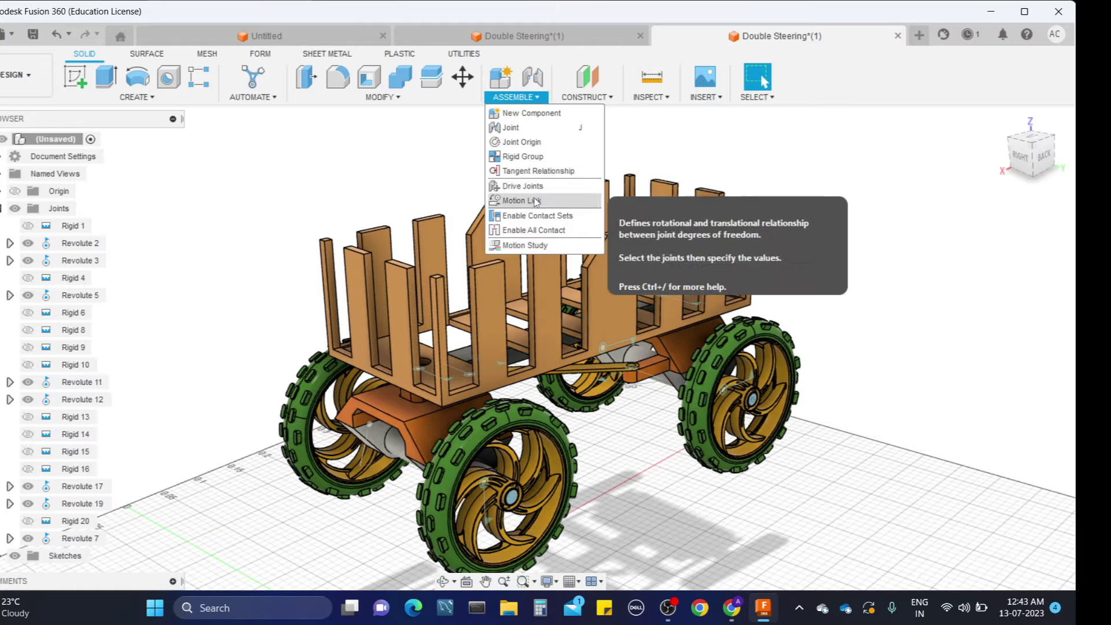
pyautogui.click(535, 201)
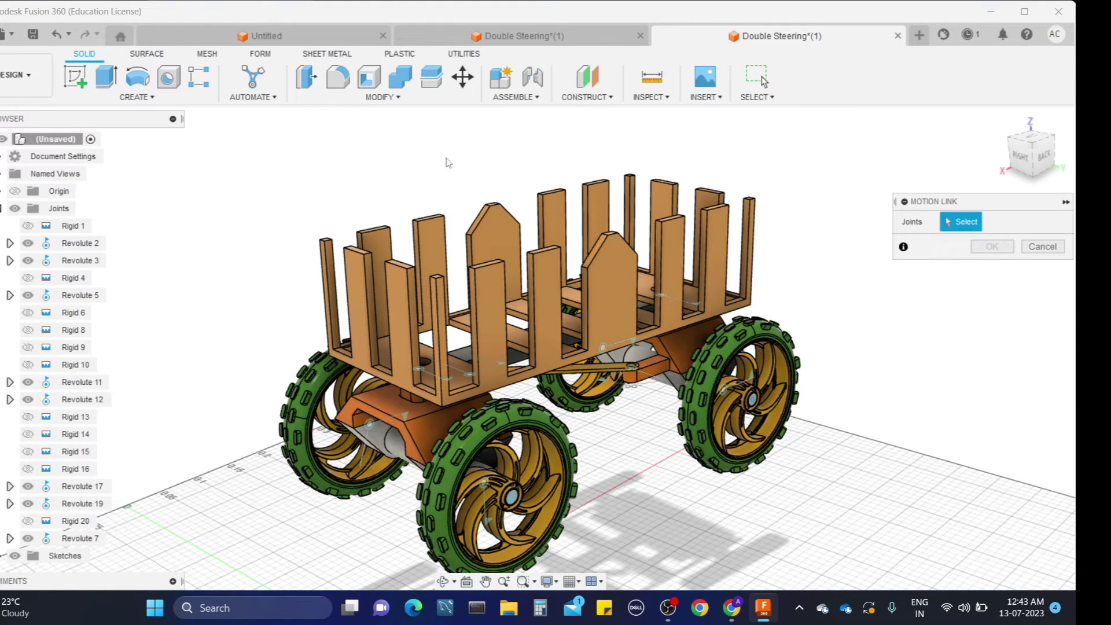
pyautogui.click(370, 425)
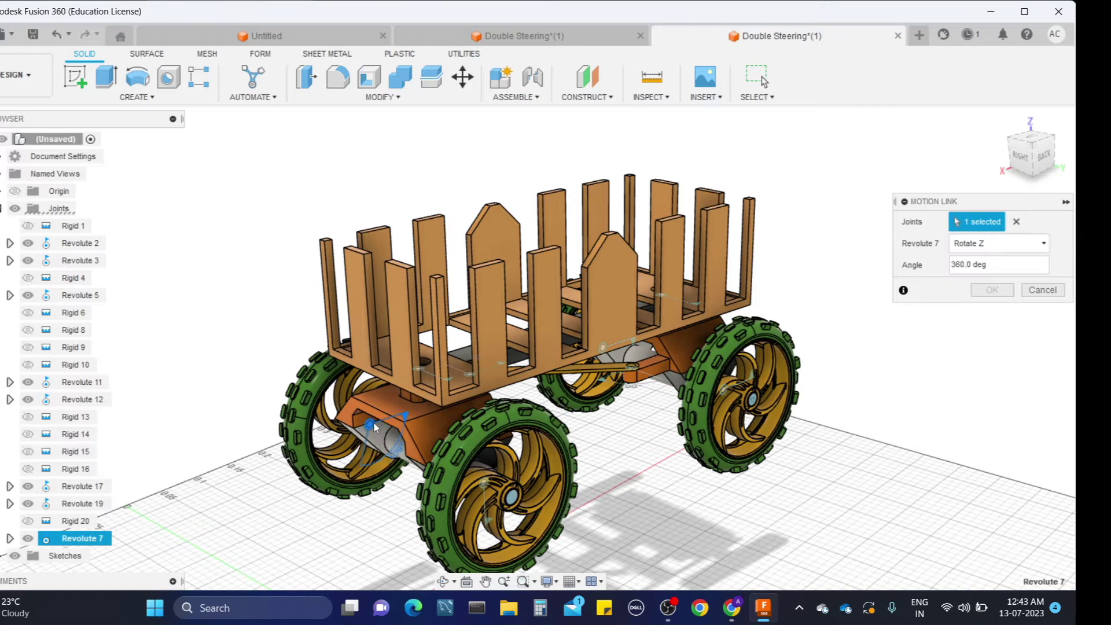
pyautogui.click(485, 489)
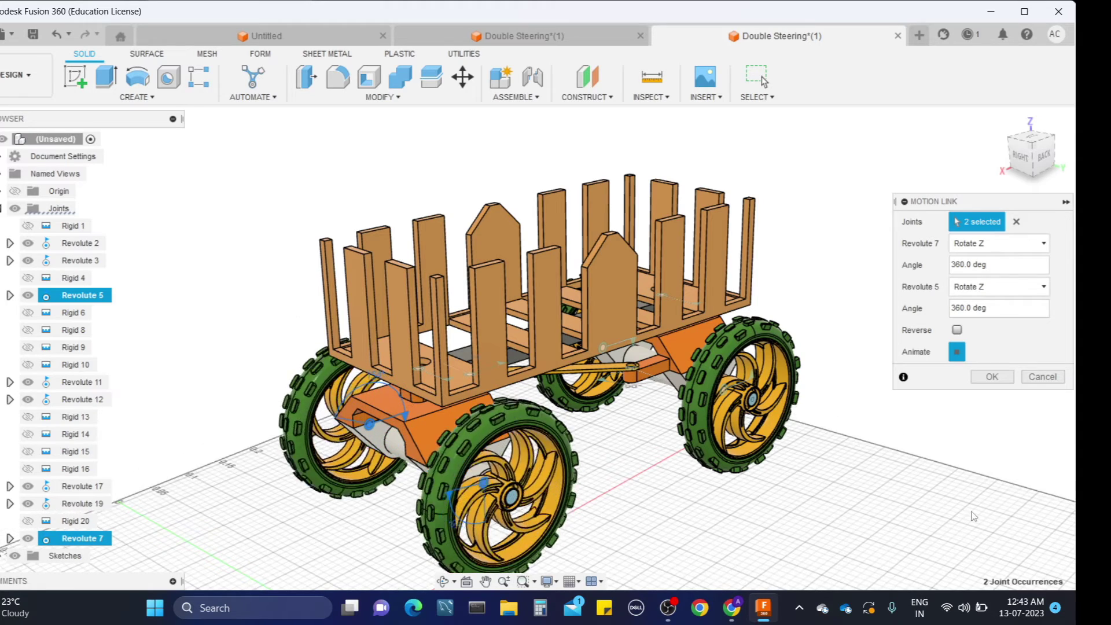
pyautogui.click(996, 380)
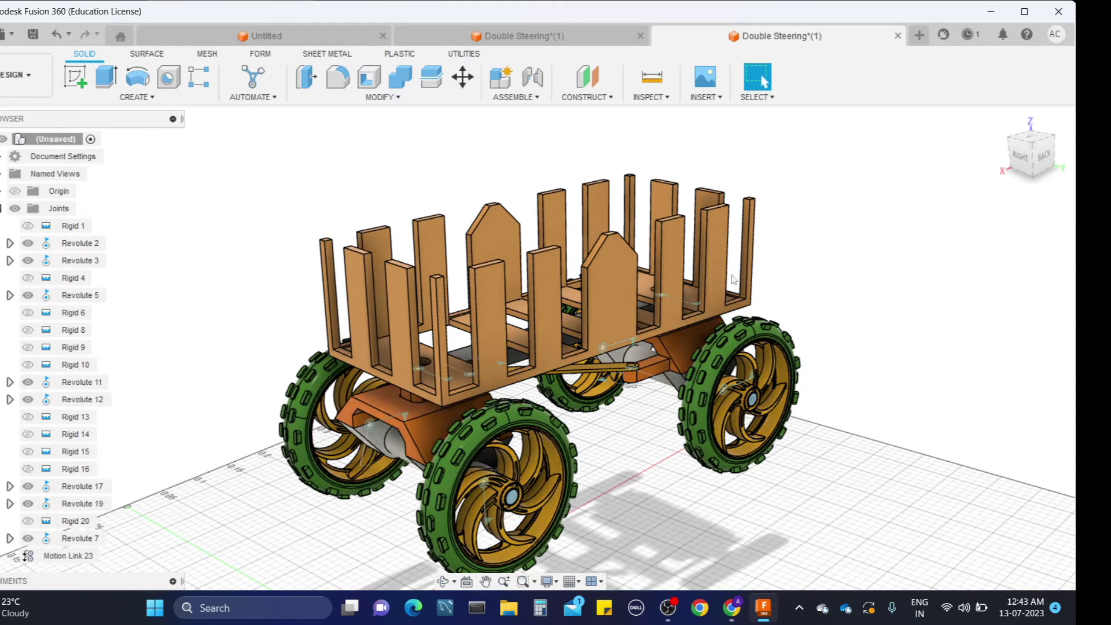
# Step: Create a motion link between Revolute 2 and Revolute 3, rotating each 360 deg with Reverse enabled
pyautogui.click(514, 97)
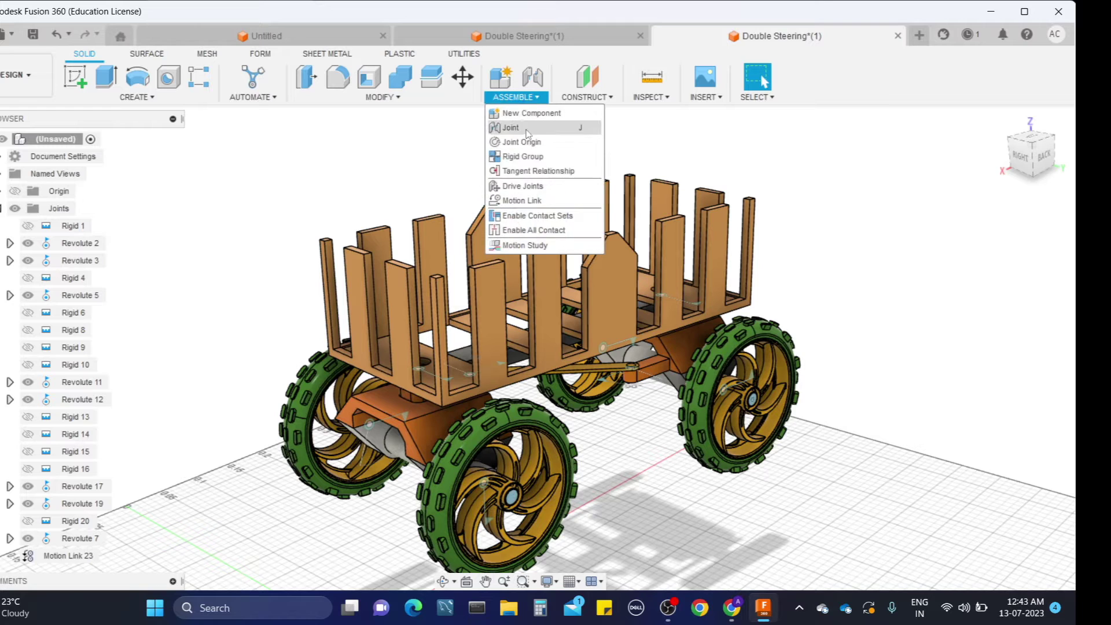
pyautogui.click(540, 206)
pyautogui.click(601, 353)
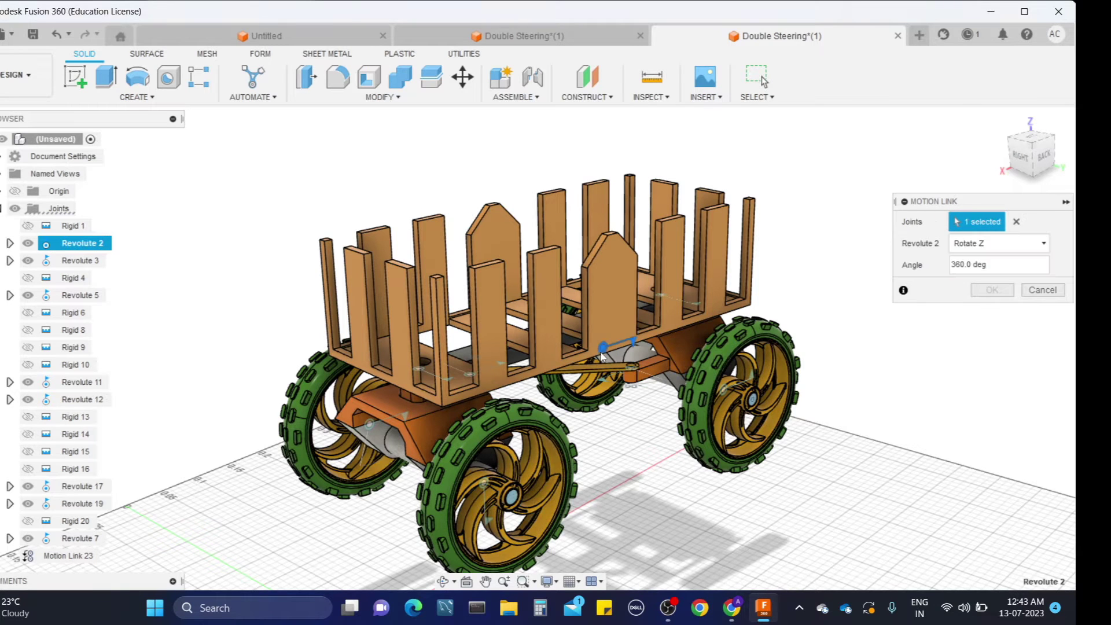
pyautogui.click(726, 398)
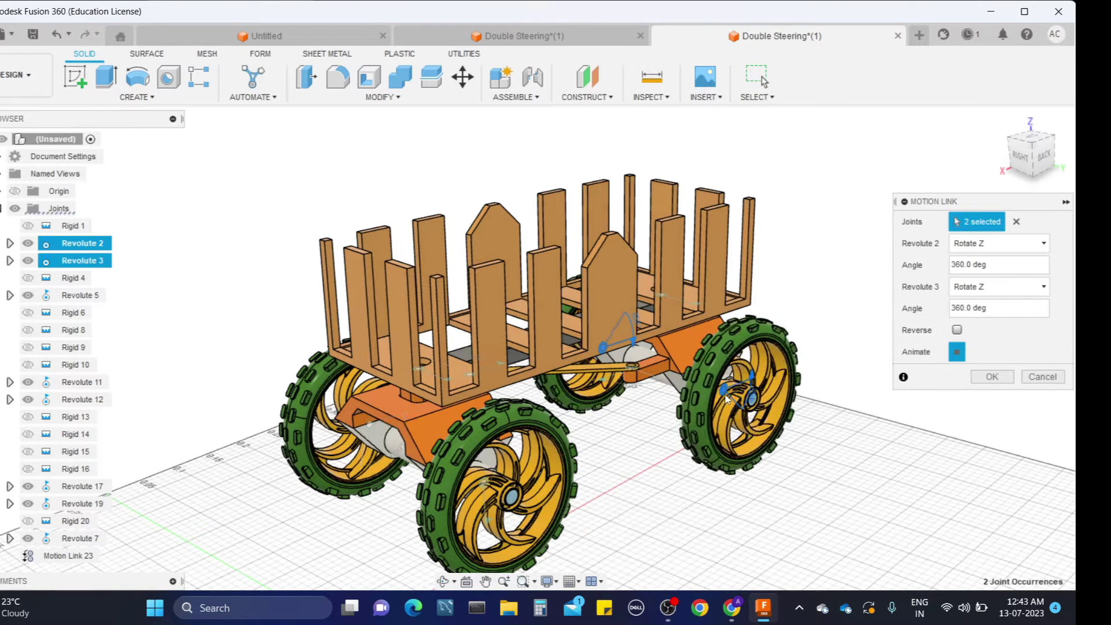
pyautogui.click(956, 330)
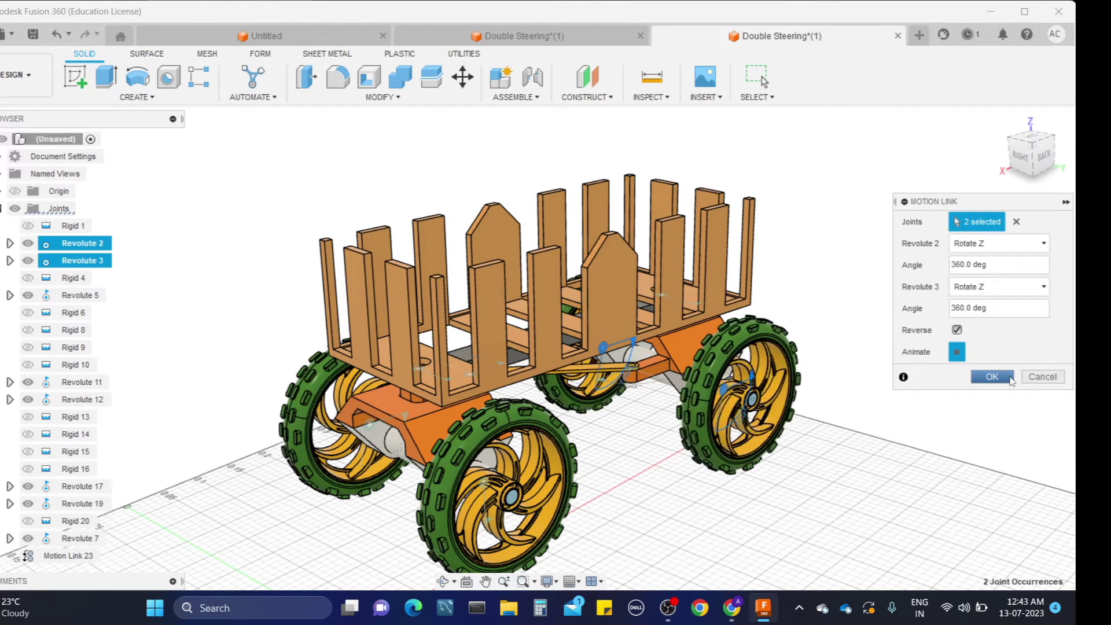
pyautogui.click(992, 378)
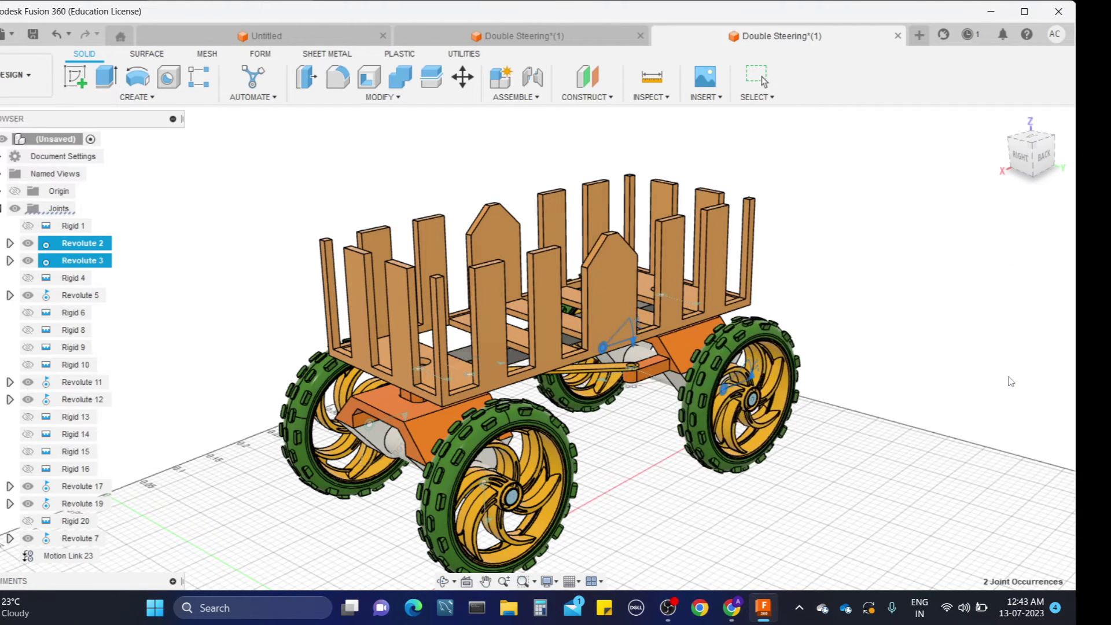
# Step: Create a motion link between Revolute 7 and Revolute 2, rotating each 360 deg without Reverse
pyautogui.click(531, 107)
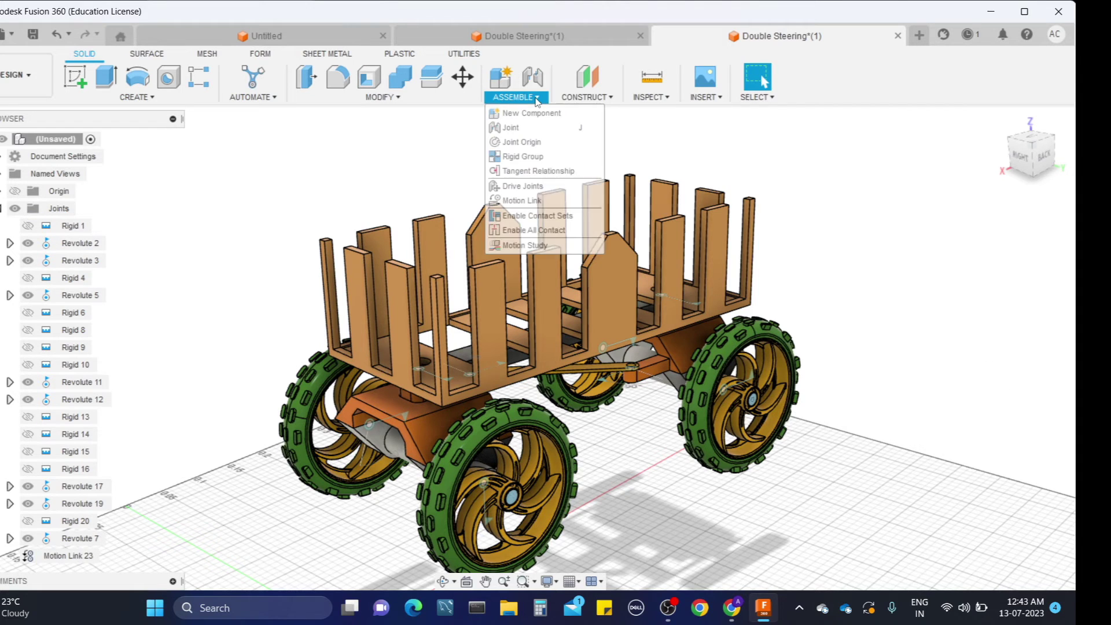
pyautogui.click(538, 206)
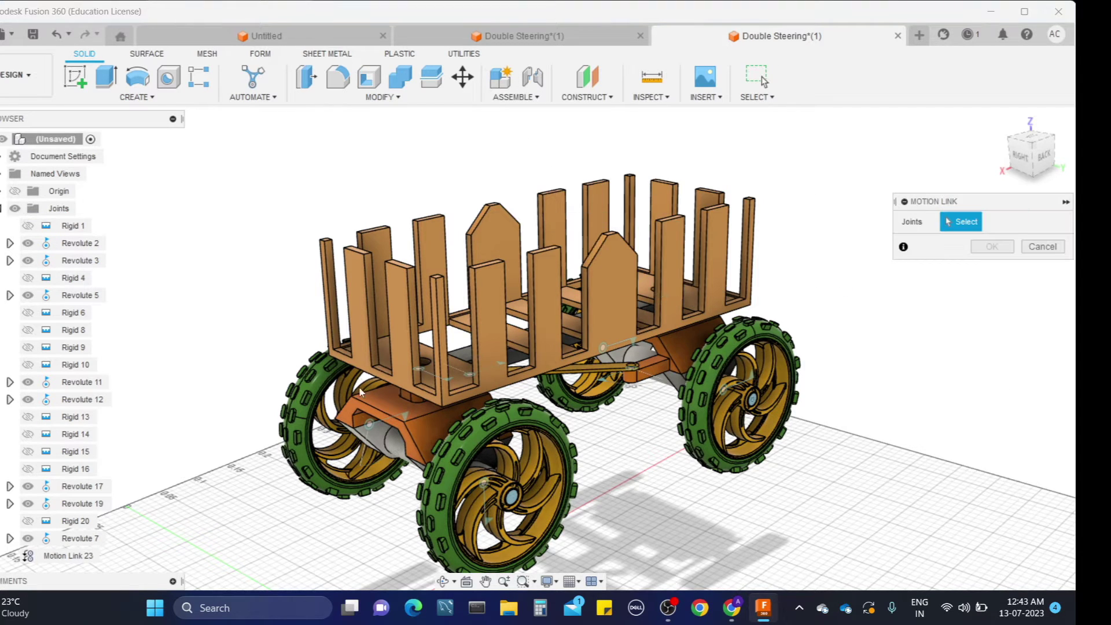
pyautogui.click(369, 423)
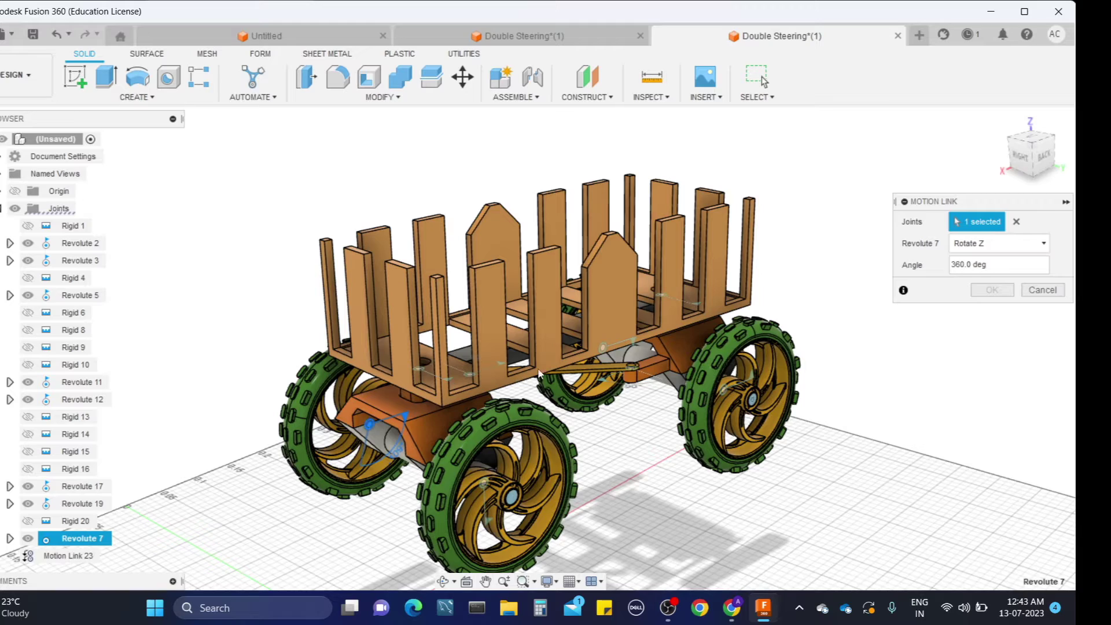
pyautogui.click(605, 351)
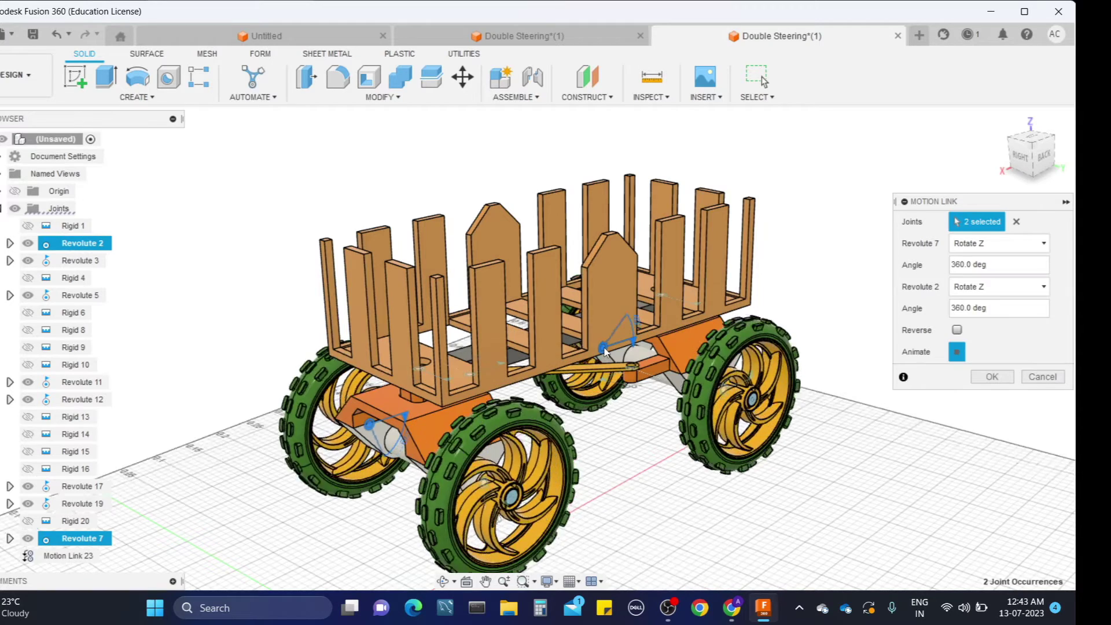
pyautogui.click(973, 379)
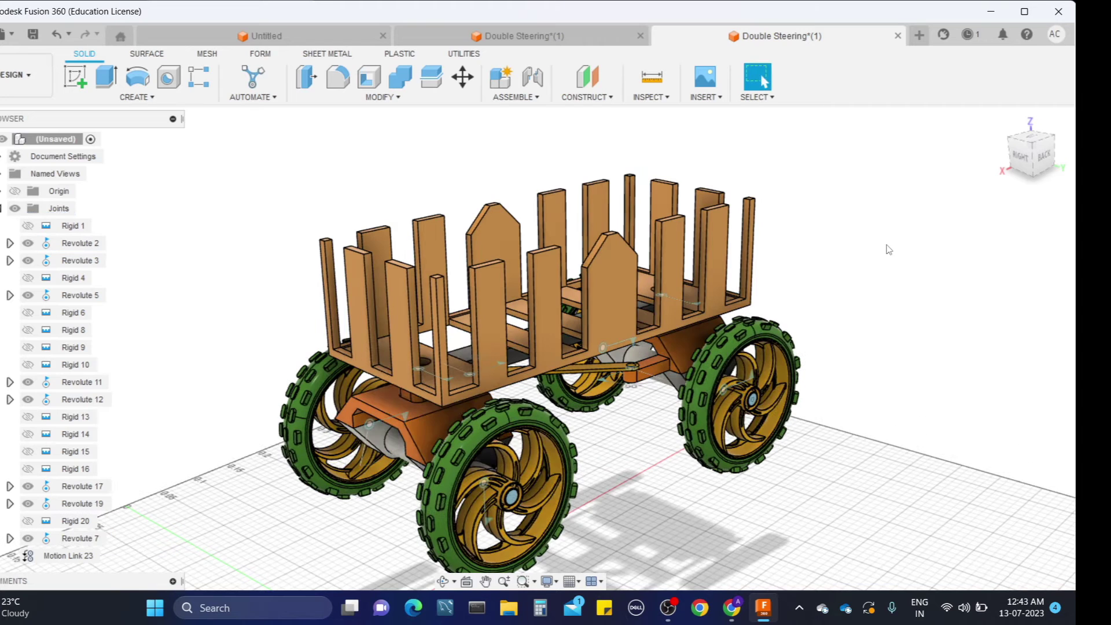
# Step: Preview the linked rotation of the wheels with Animate Joint Relationships on Revolute 7, examine it from several angles and end the animation
pyautogui.rightClick(371, 424)
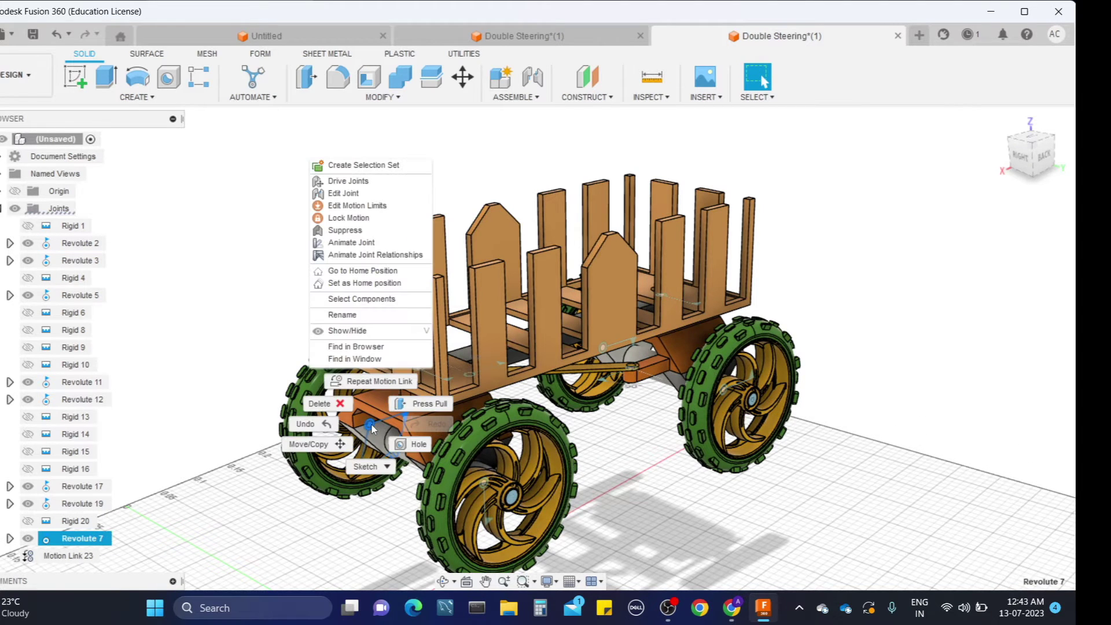
pyautogui.click(368, 255)
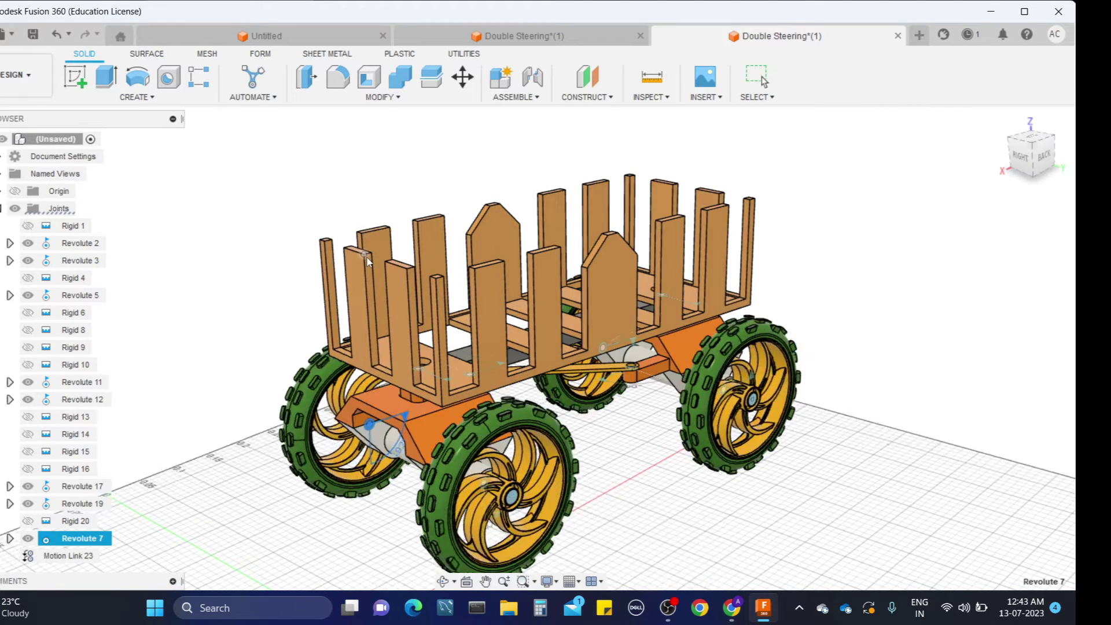
pyautogui.keyDown('shift'); pyautogui.moveTo(521, 243); pyautogui.dragTo(764, 81, button='middle'); pyautogui.keyUp('shift')
pyautogui.keyDown('shift'); pyautogui.moveTo(635, 390); pyautogui.dragTo(606, 425, button='middle'); pyautogui.keyUp('shift')
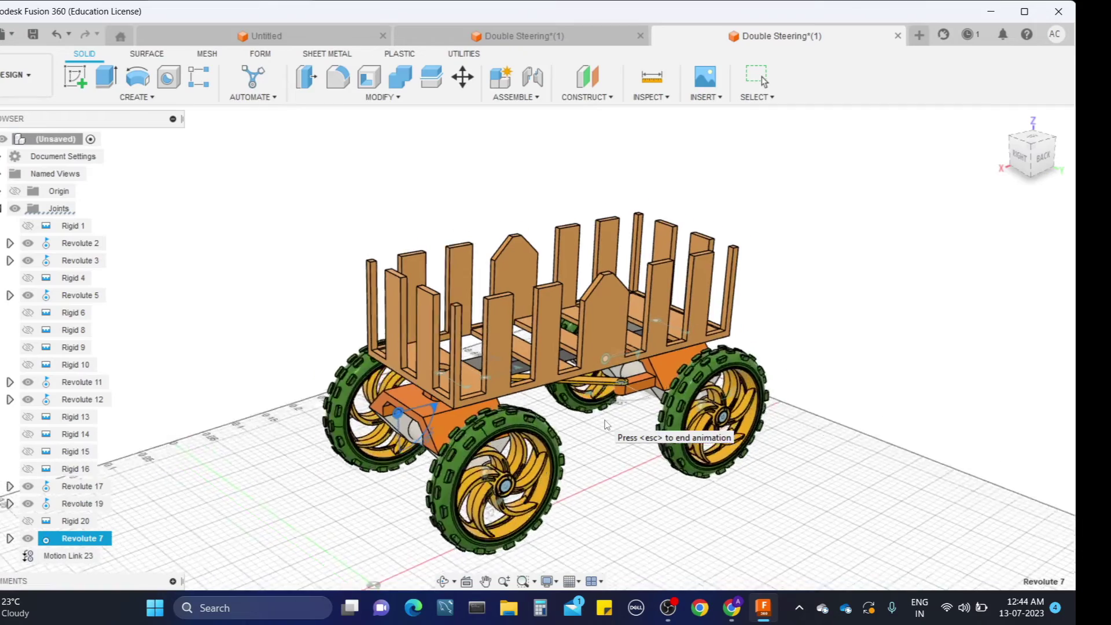
pyautogui.keyDown('shift'); pyautogui.moveTo(606, 425); pyautogui.dragTo(581, 394, button='middle'); pyautogui.keyUp('shift')
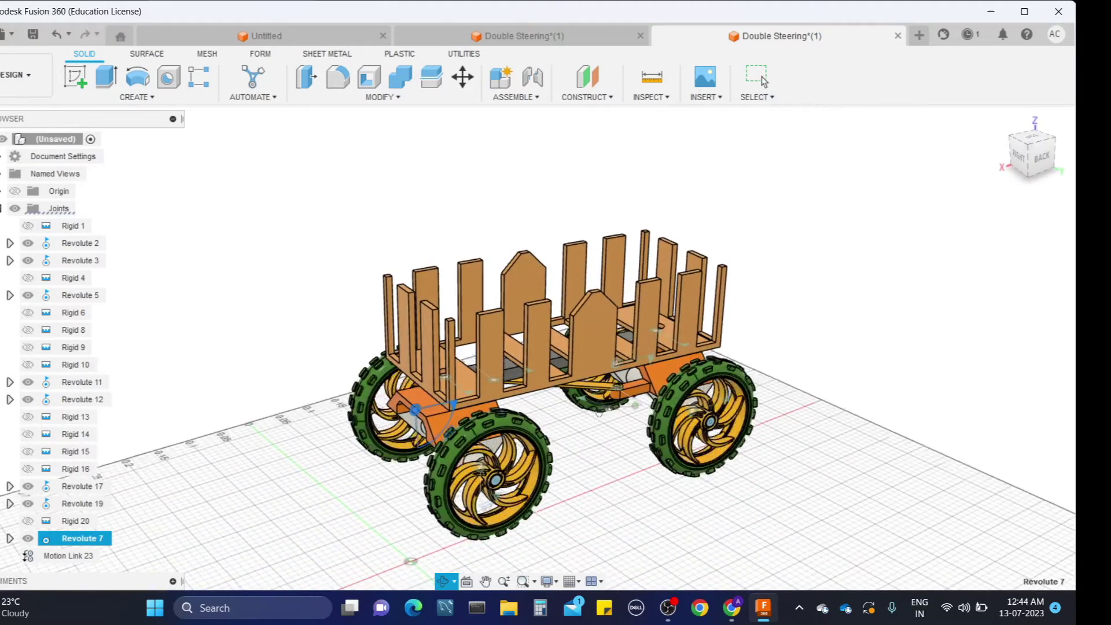
pyautogui.keyDown('shift'); pyautogui.moveTo(446, 451); pyautogui.dragTo(598, 407, button='middle'); pyautogui.keyUp('shift')
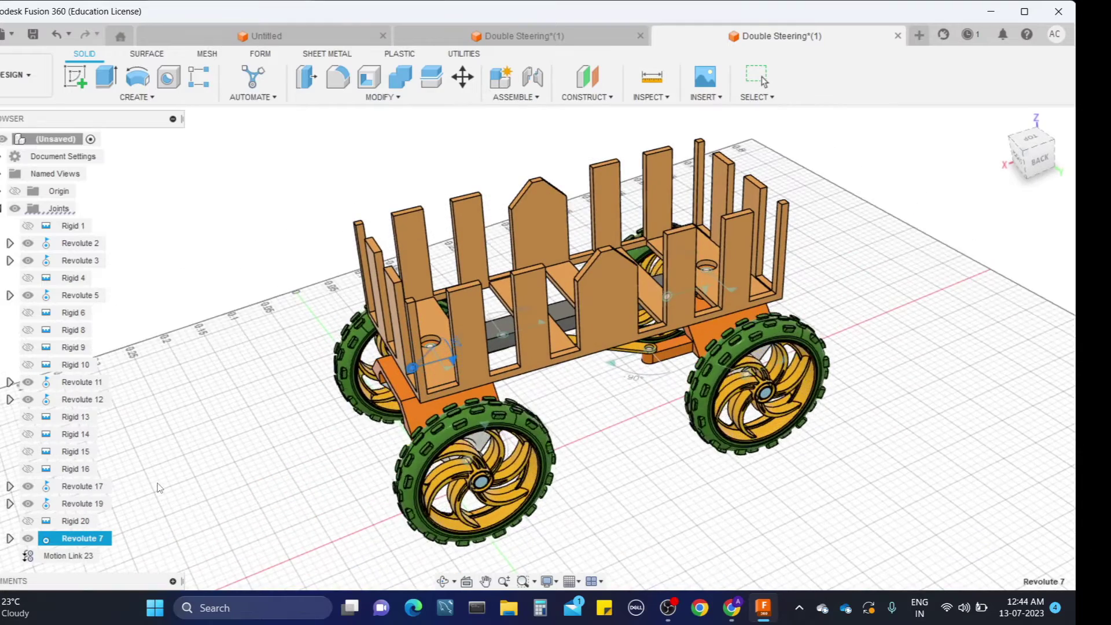
pyautogui.press('Escape')
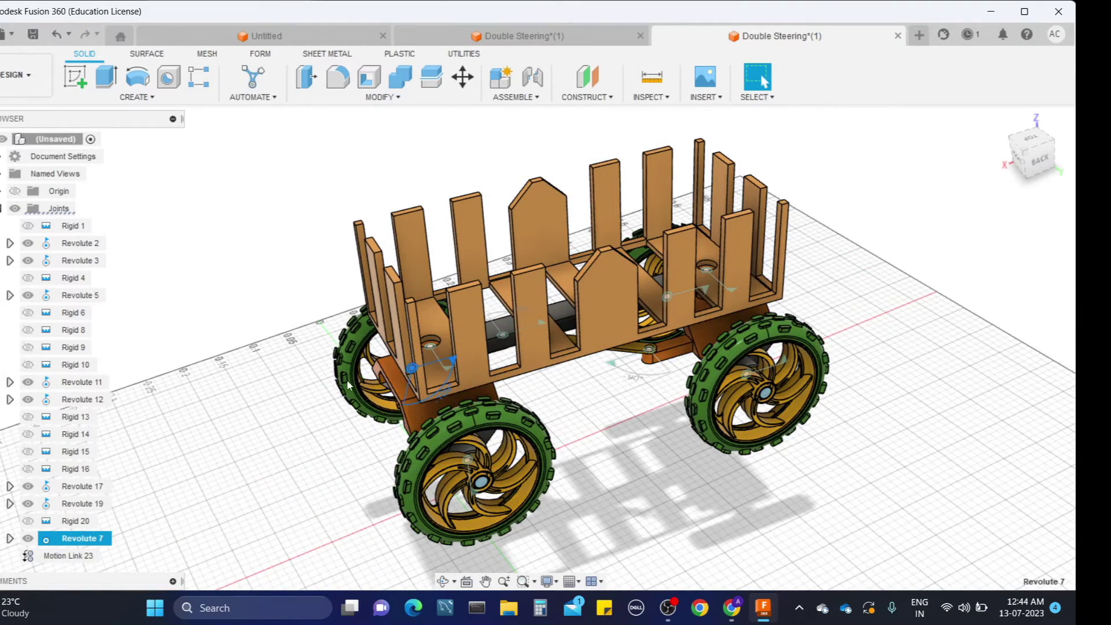
# Step: Preview the double-steering movement by animating the Revolute 12 axle pivot joint and watching both axles
pyautogui.rightClick(431, 346)
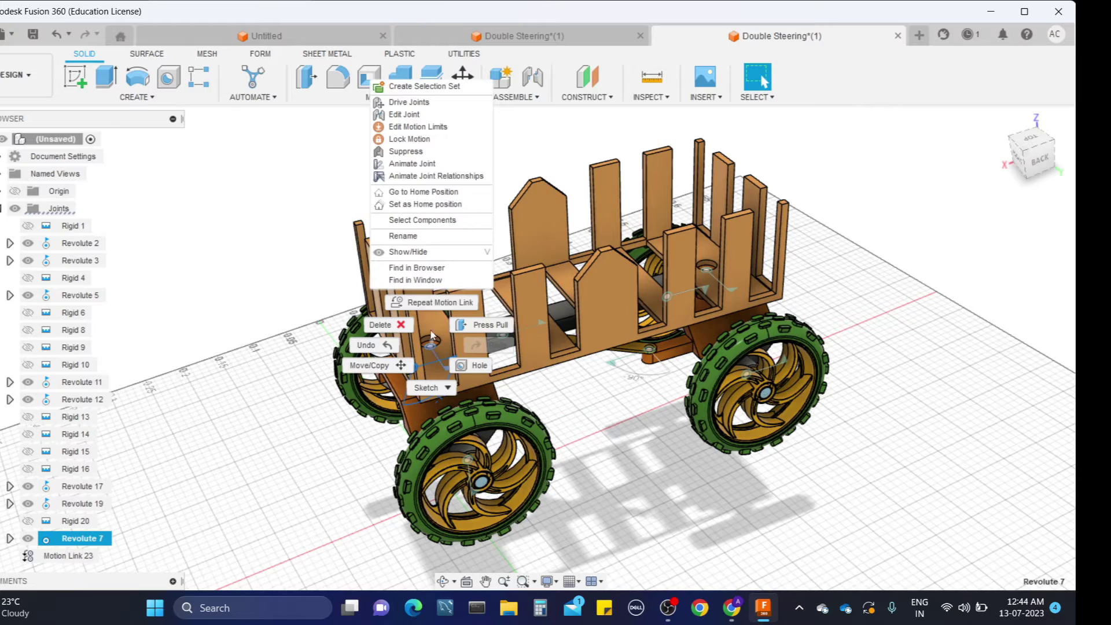
pyautogui.click(450, 180)
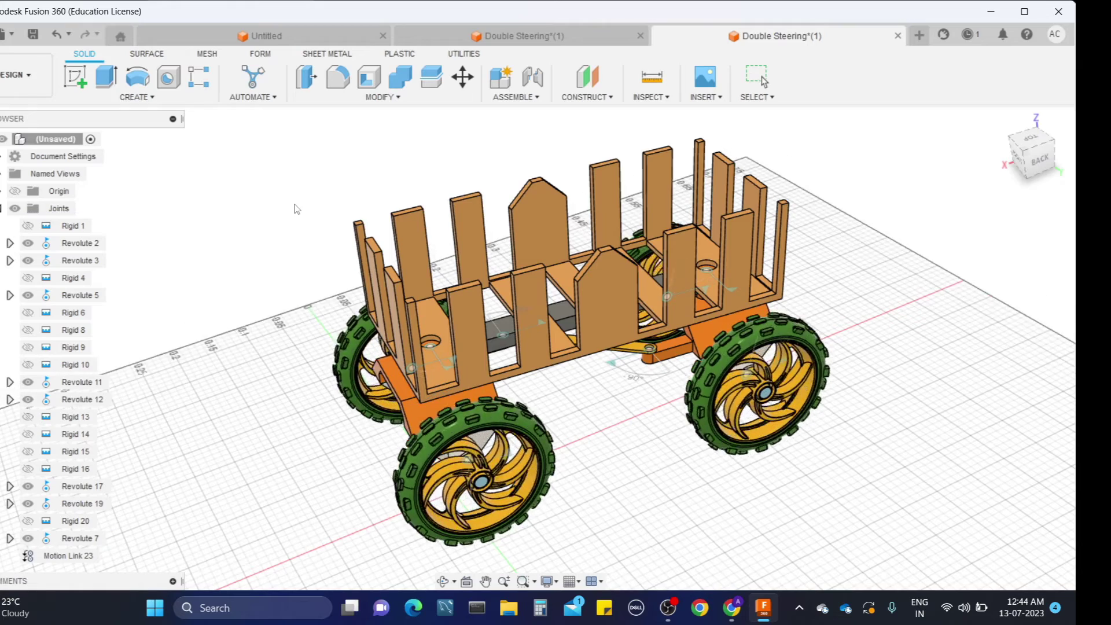
pyautogui.press('Escape')
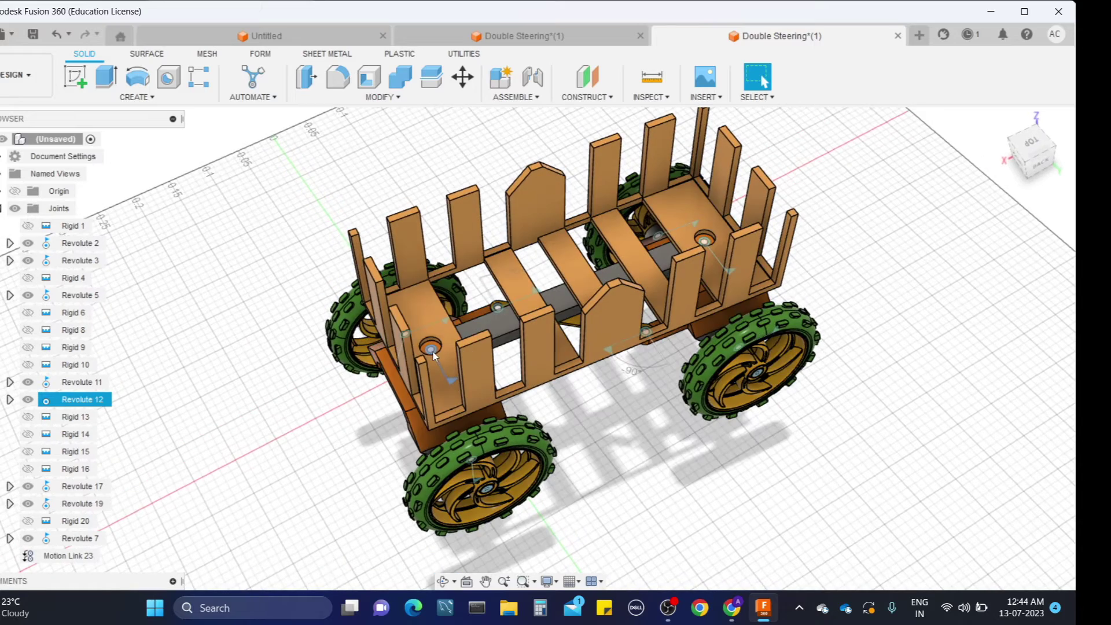
pyautogui.rightClick(432, 352)
pyautogui.click(425, 211)
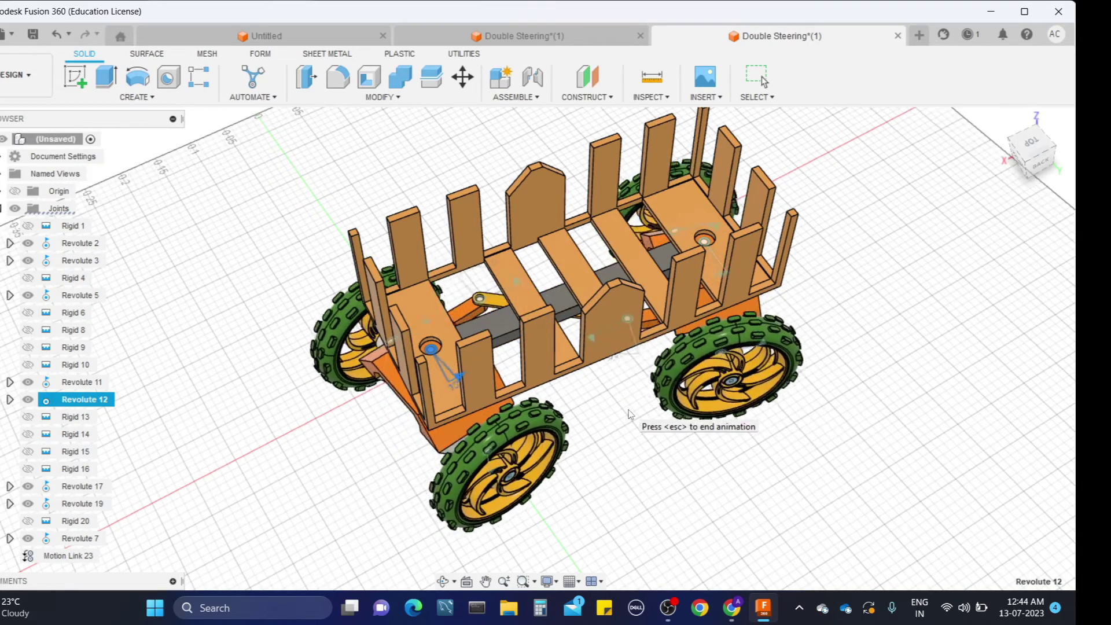
pyautogui.keyDown('shift'); pyautogui.moveTo(605, 416); pyautogui.dragTo(555, 396, button='middle'); pyautogui.keyUp('shift')
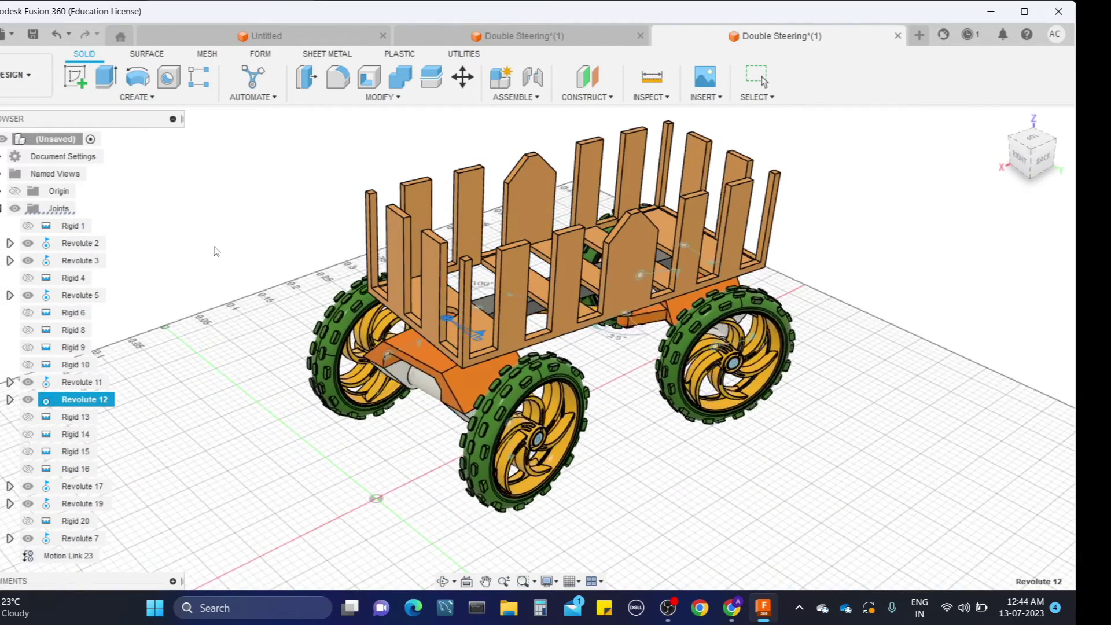
# Step: Collapse and hide the Joints folder and examine the wagon and its steering linkage from several angles
pyautogui.click(1, 212)
pyautogui.moveTo(657, 347)
pyautogui.keyDown('shift'); pyautogui.mouseDown(button='middle')
pyautogui.moveTo(616, 307)
pyautogui.moveTo(638, 316)
pyautogui.mouseUp(button='middle'); pyautogui.keyUp('shift')
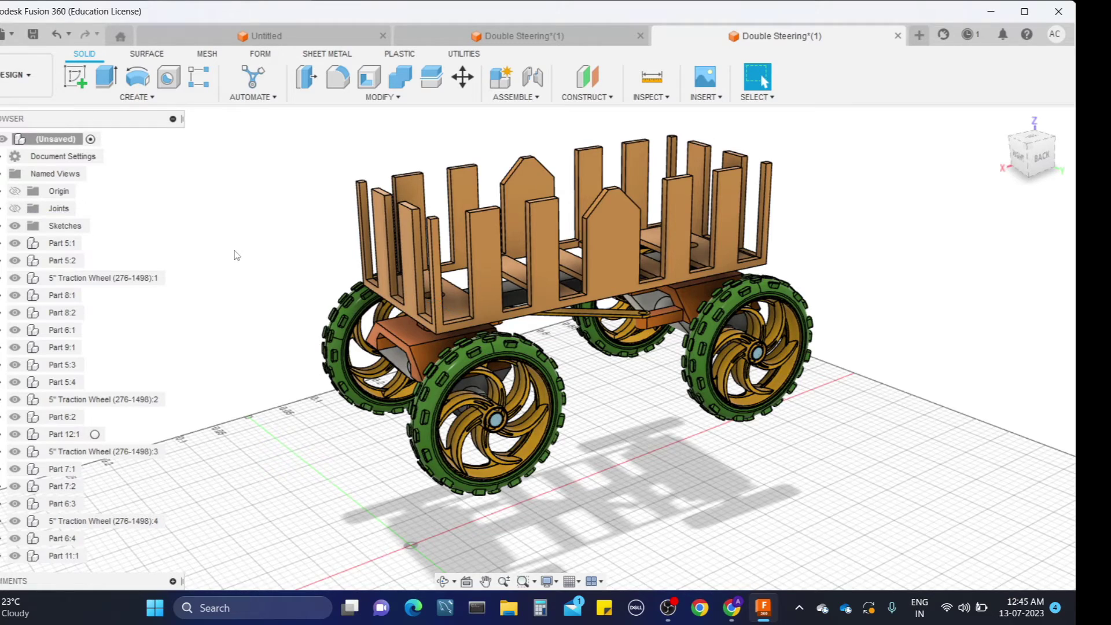
pyautogui.keyDown('shift'); pyautogui.moveTo(237, 251); pyautogui.dragTo(228, 263, button='middle'); pyautogui.keyUp('shift')
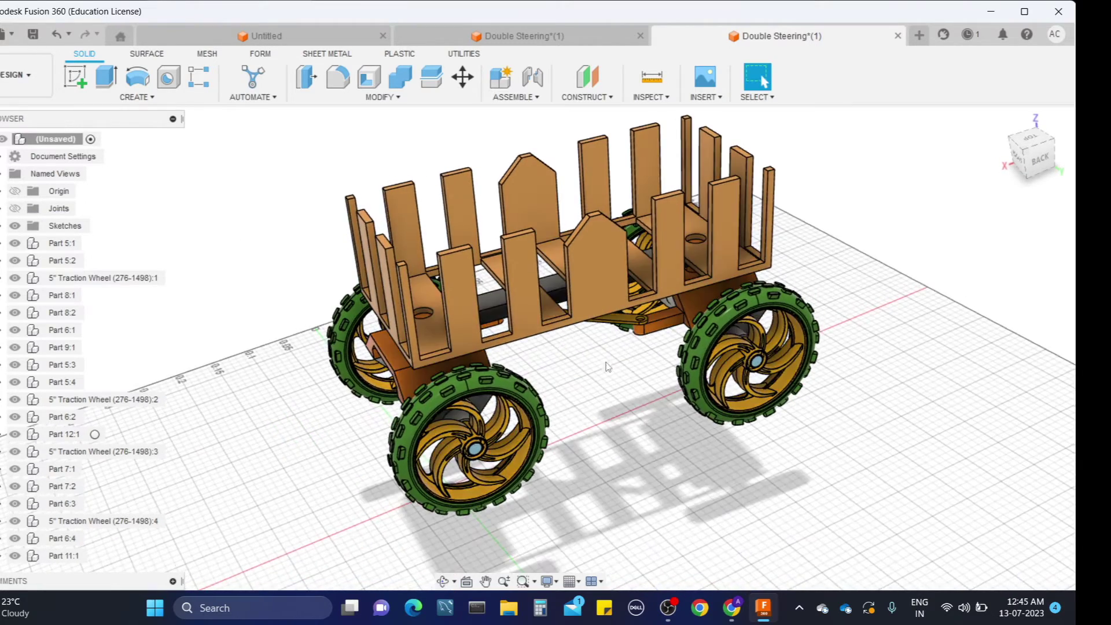
pyautogui.moveTo(605, 364)
pyautogui.keyDown('shift'); pyautogui.mouseDown(button='middle')
pyautogui.moveTo(606, 382)
pyautogui.moveTo(605, 355)
pyautogui.mouseUp(button='middle'); pyautogui.keyUp('shift')
pyautogui.press('Escape')
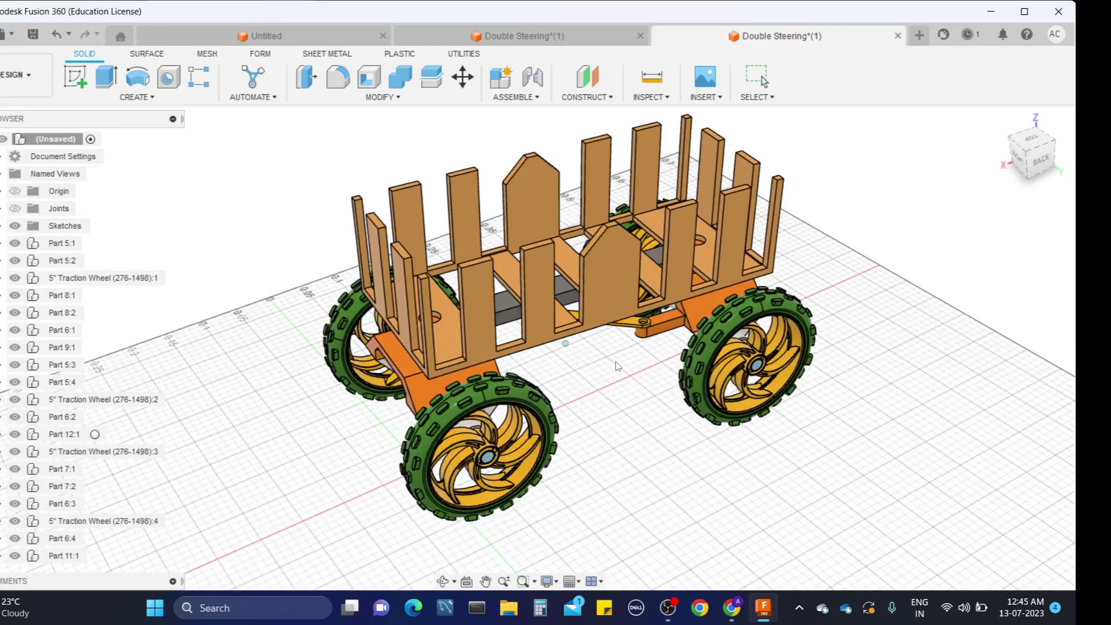
pyautogui.scroll(4, 616, 382)
pyautogui.scroll(-5, 620, 400)
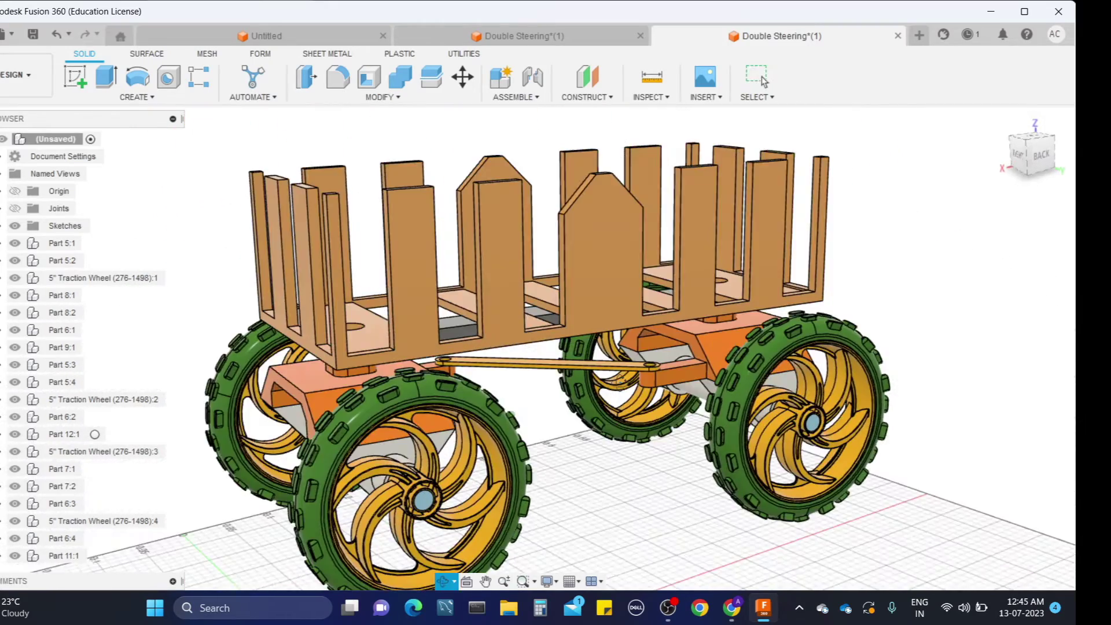
pyautogui.keyDown('shift'); pyautogui.moveTo(619, 400); pyautogui.dragTo(623, 356, button='middle'); pyautogui.keyUp('shift')
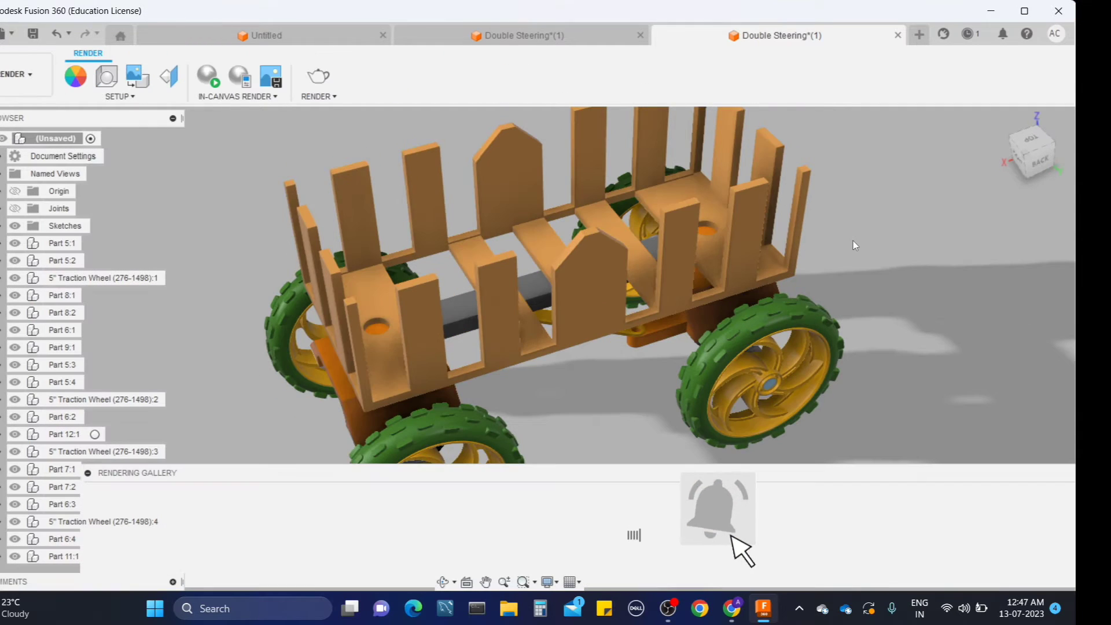
# Step: Move the Rendering Gallery clear of the wagon, and expand and reposition the Appearance dialog
pyautogui.moveTo(551, 478); pyautogui.dragTo(415, 553)
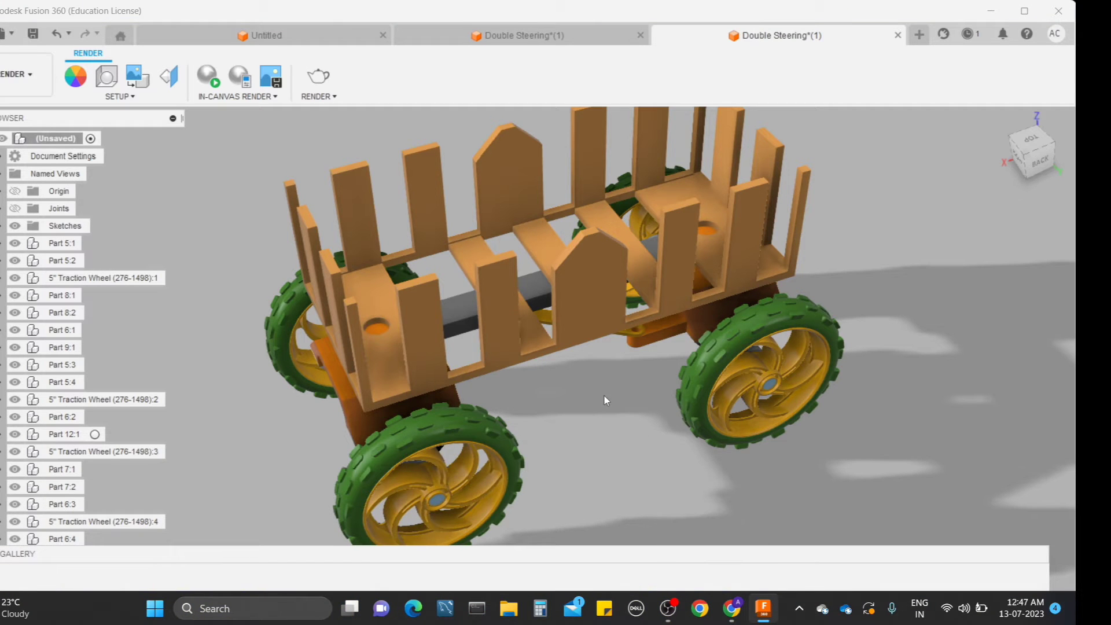
pyautogui.keyDown('shift'); pyautogui.moveTo(604, 398); pyautogui.dragTo(631, 394, button='middle'); pyautogui.keyUp('shift')
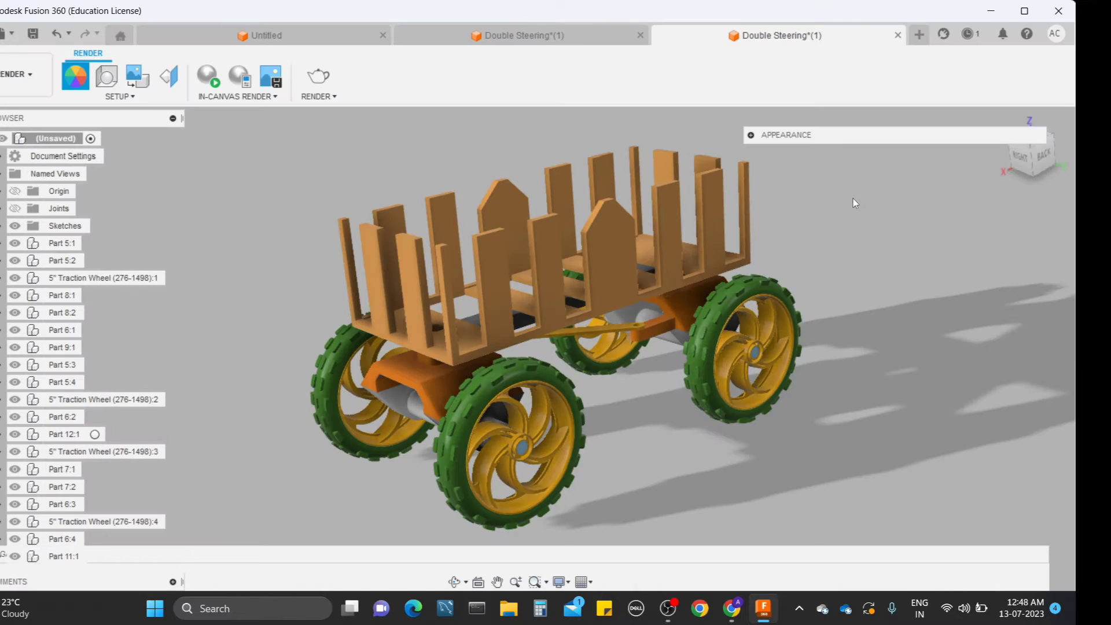
pyautogui.click(751, 135)
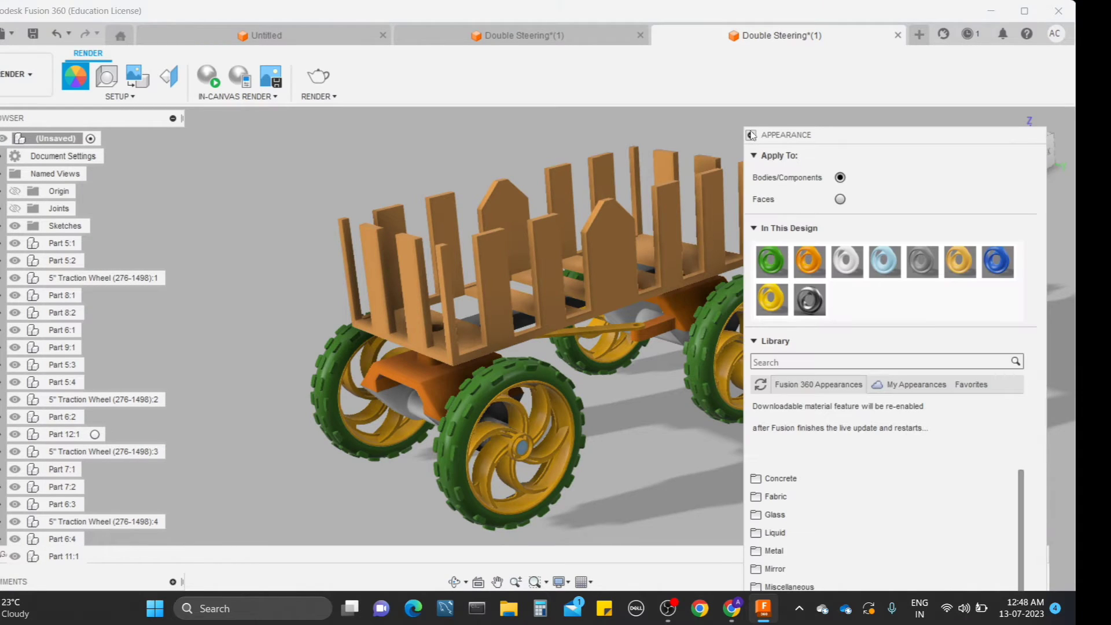
pyautogui.moveTo(814, 139); pyautogui.dragTo(810, 40)
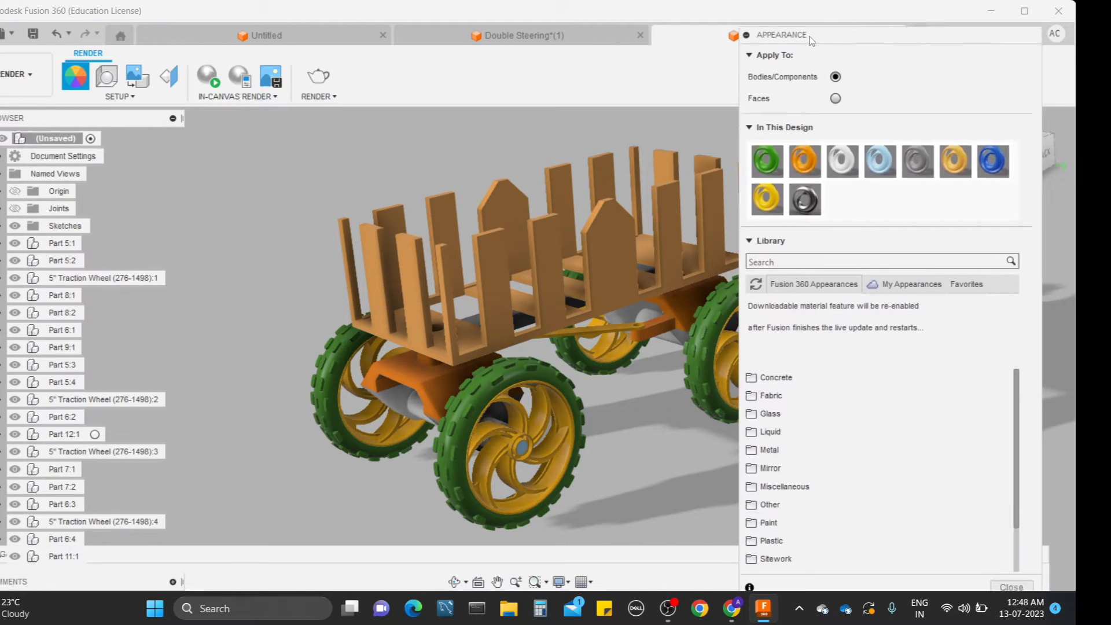
# Step: Browse the Finished woods under Wood (Solid) in the appearance library for a finish suited to the wagon body
pyautogui.keyDown('shift'); pyautogui.moveTo(634, 349); pyautogui.dragTo(629, 391, button='middle'); pyautogui.keyUp('shift')
pyautogui.scroll(-5, 629, 391)
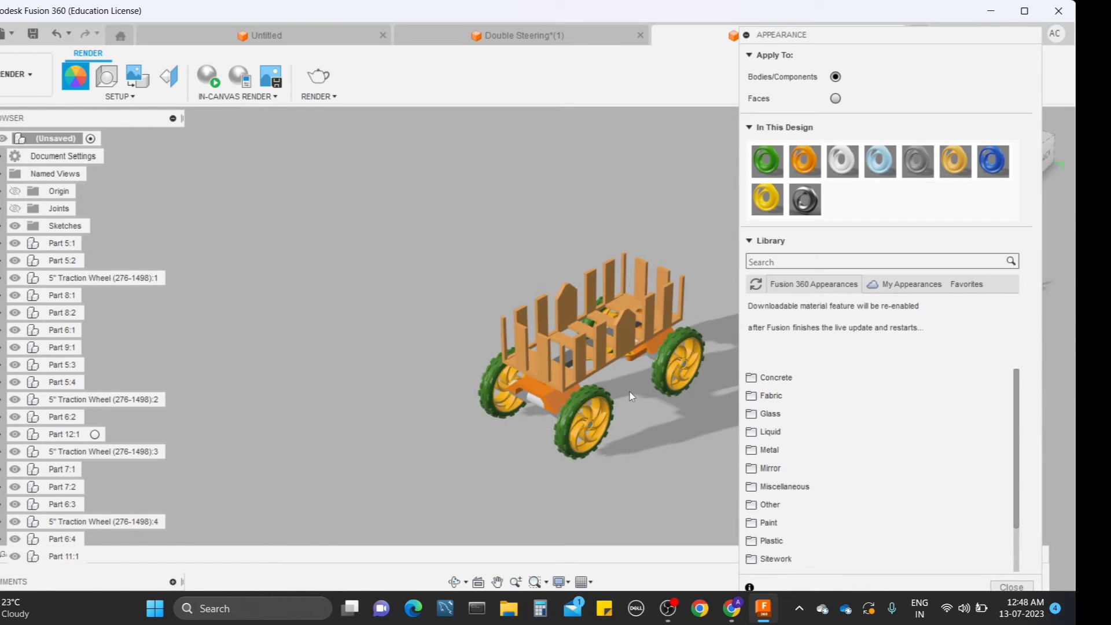
pyautogui.scroll(4, 629, 391)
pyautogui.scroll(2, 629, 391)
pyautogui.moveTo(629, 391); pyautogui.dragTo(529, 380, button='middle')
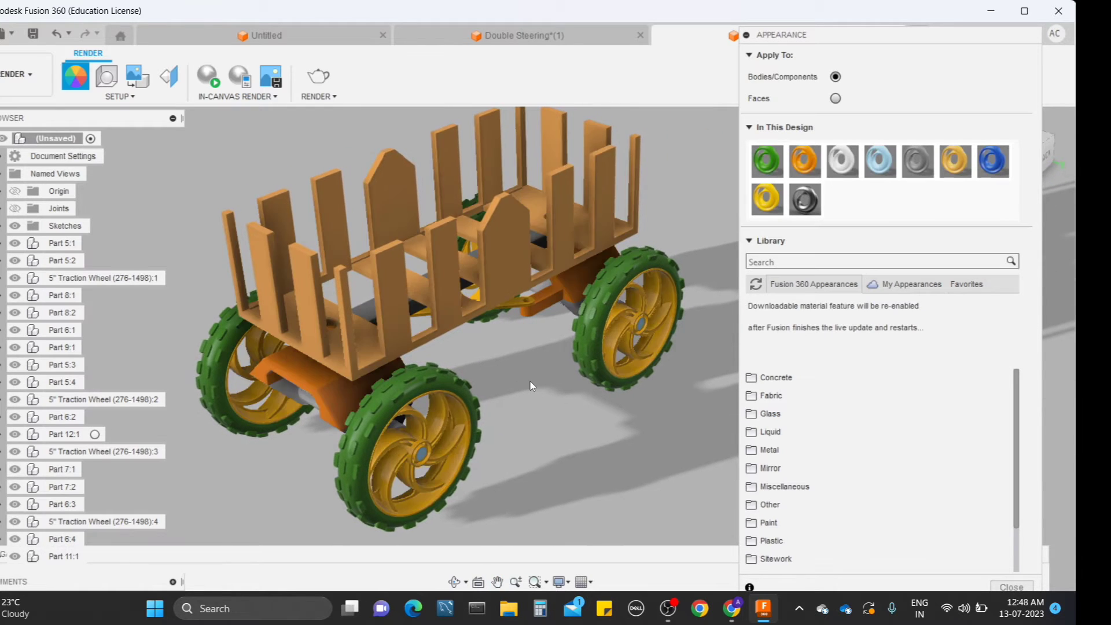
pyautogui.scroll(-2, 530, 381)
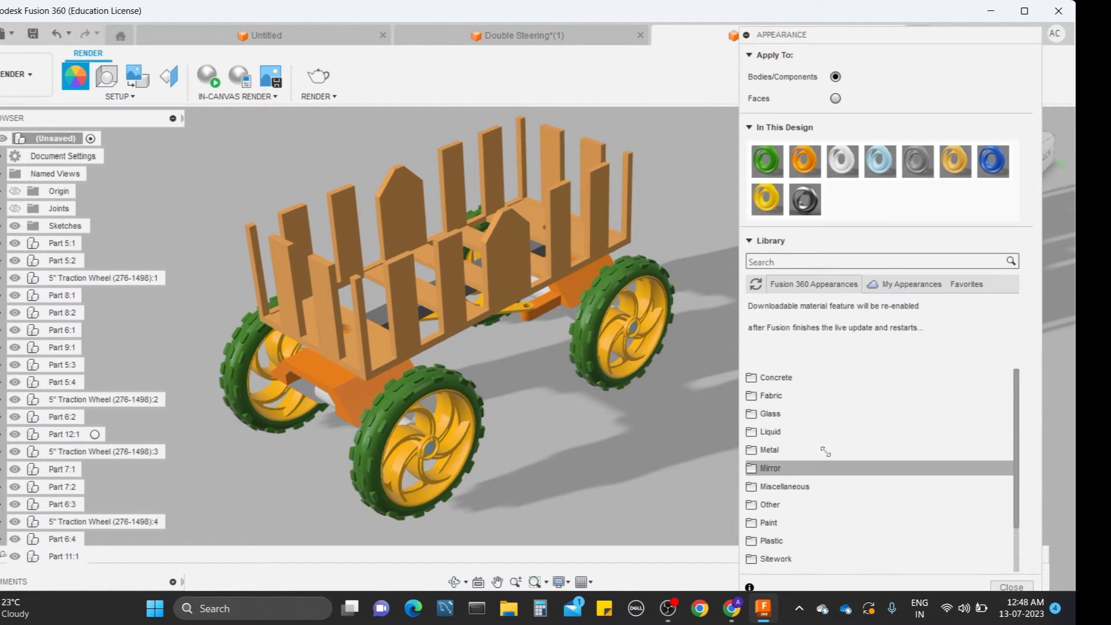
pyautogui.scroll(-3, 877, 440)
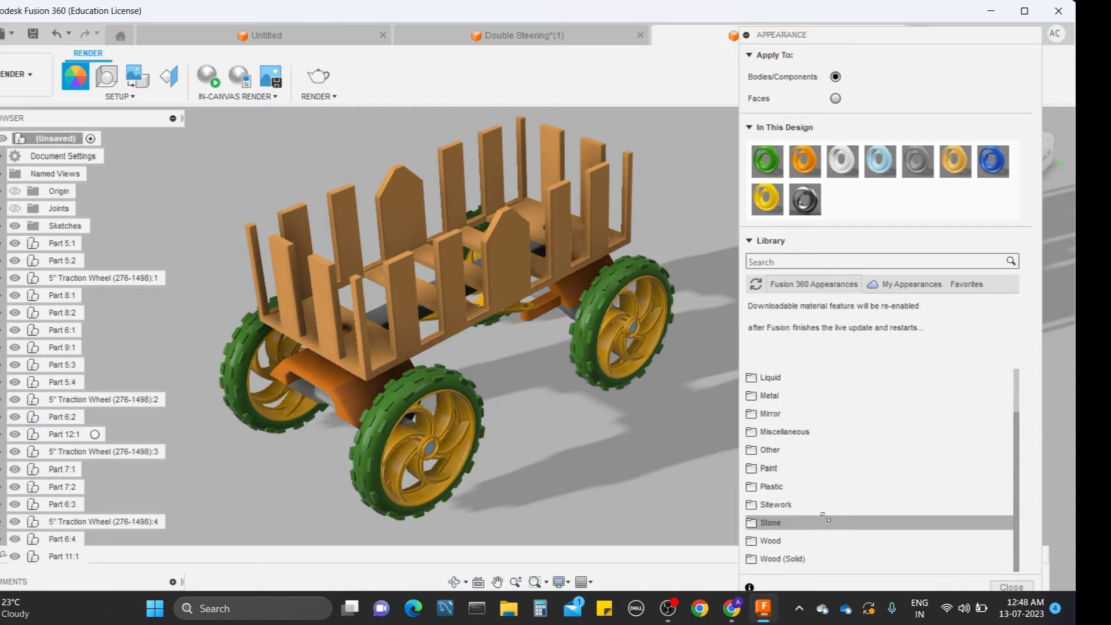
pyautogui.click(757, 560)
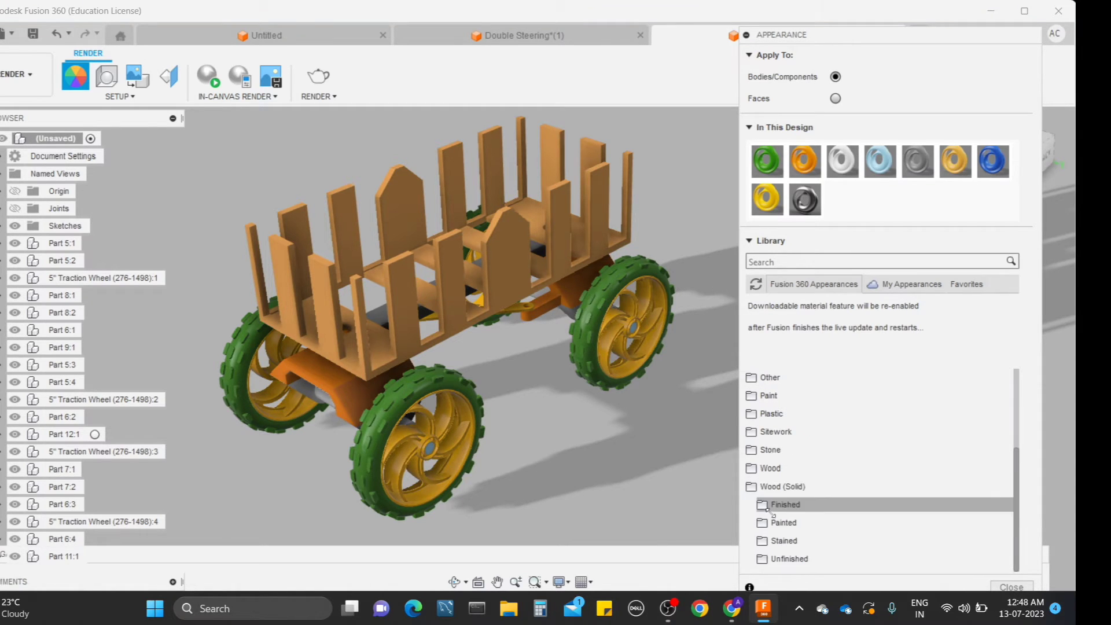
pyautogui.click(763, 505)
pyautogui.scroll(-5, 763, 505)
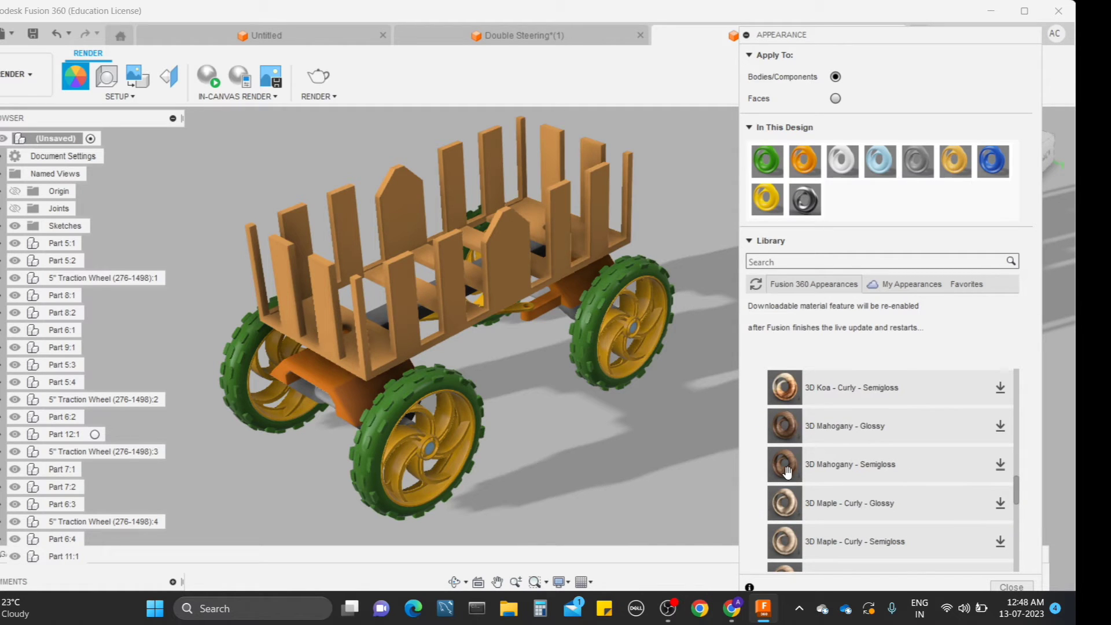
pyautogui.scroll(-4, 787, 471)
pyautogui.scroll(9, 862, 526)
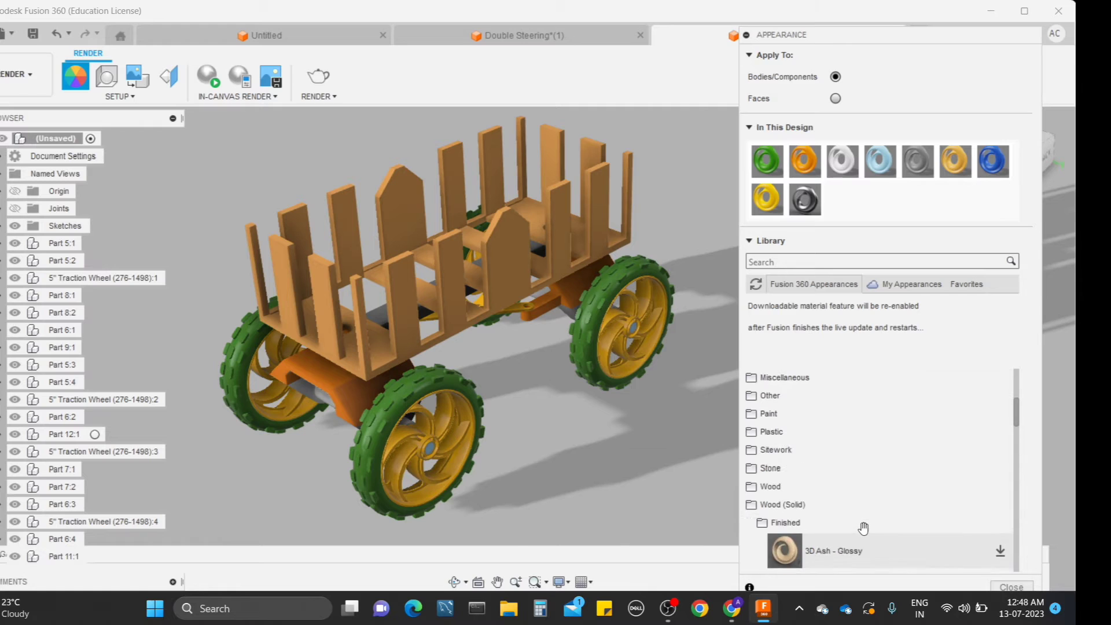
# Step: Browse the Unfinished and Stained wood appearances under Wood (Solid) for a wagon body finish
pyautogui.click(763, 542)
pyautogui.scroll(-1, 765, 547)
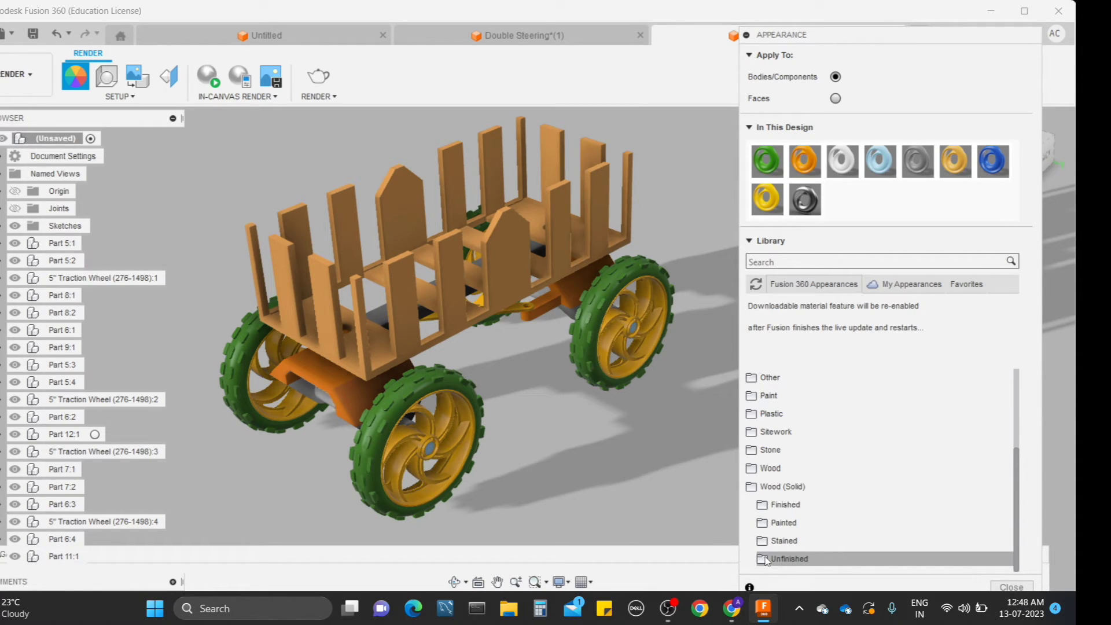
pyautogui.click(787, 559)
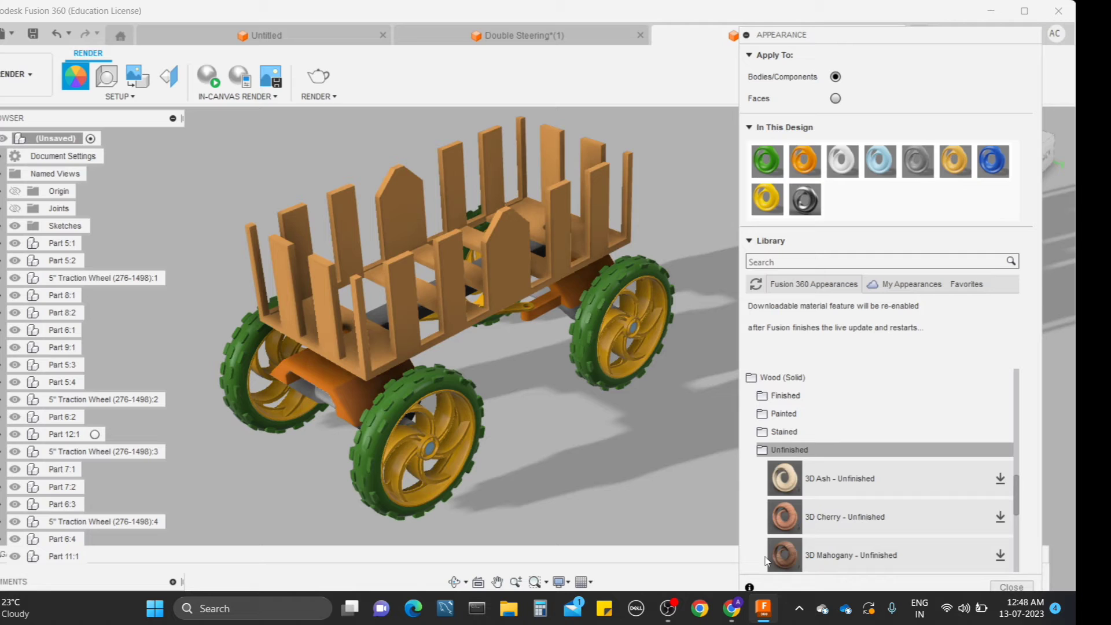
pyautogui.click(770, 453)
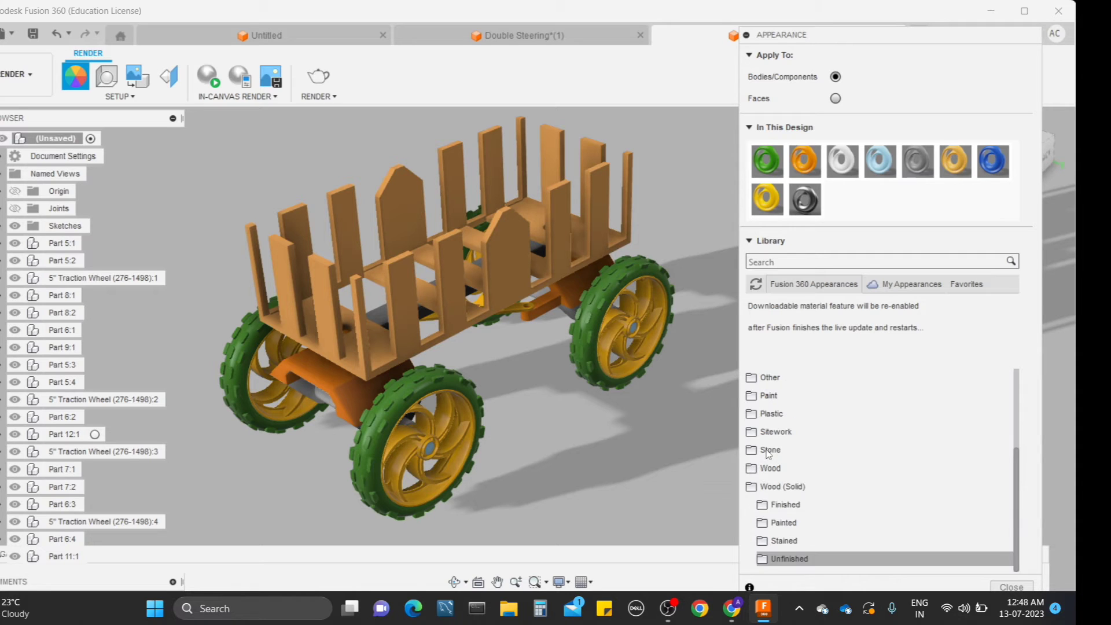
pyautogui.click(763, 541)
pyautogui.scroll(-3, 781, 521)
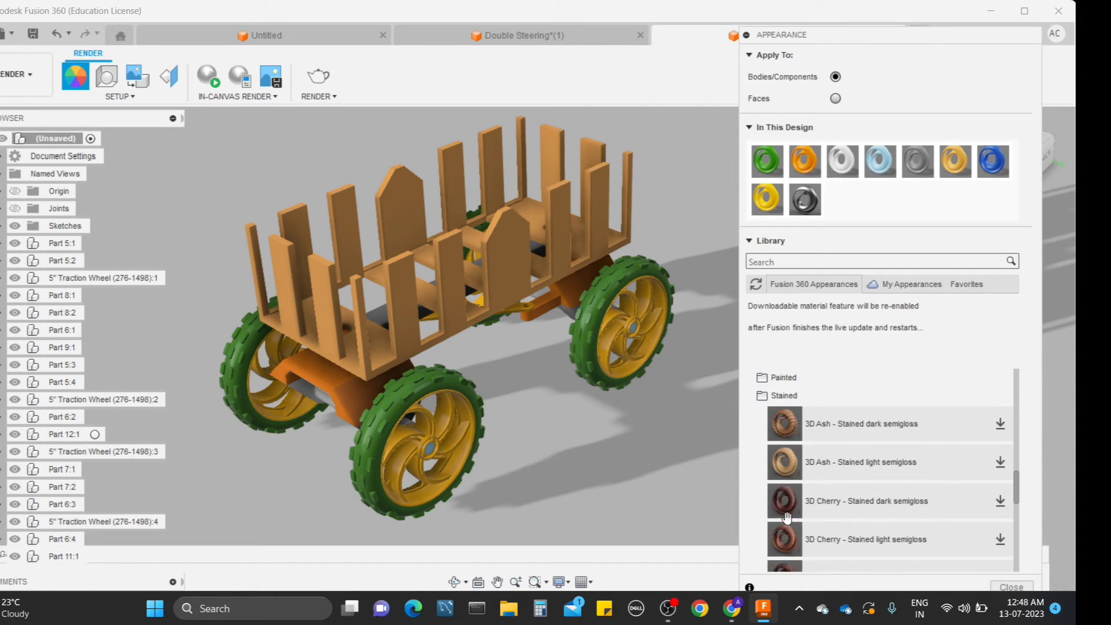
pyautogui.scroll(2, 787, 516)
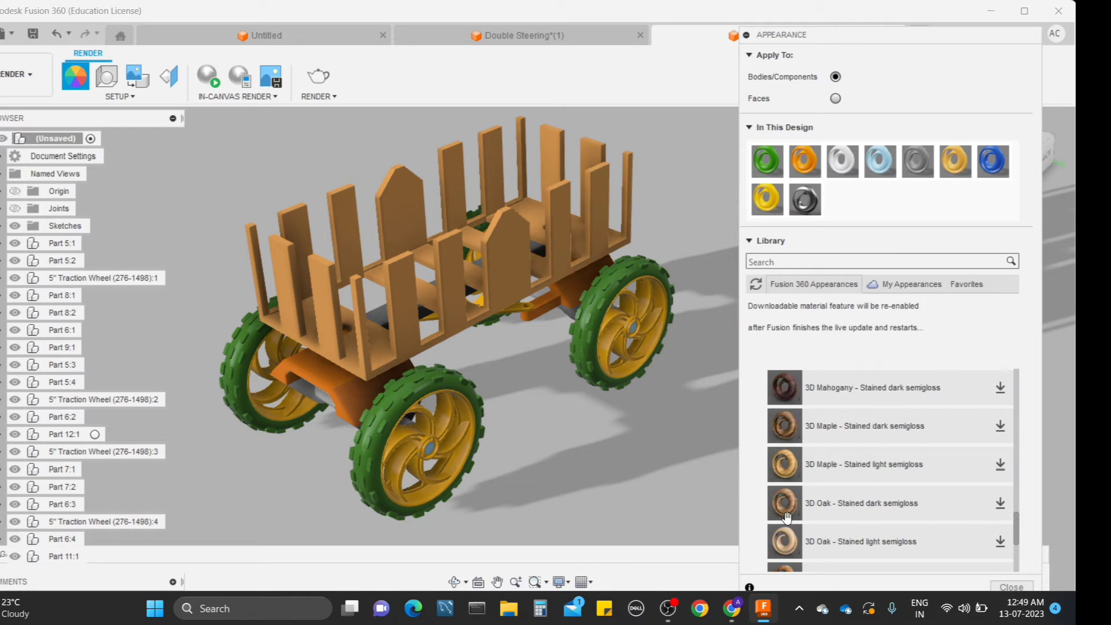
pyautogui.scroll(1, 787, 517)
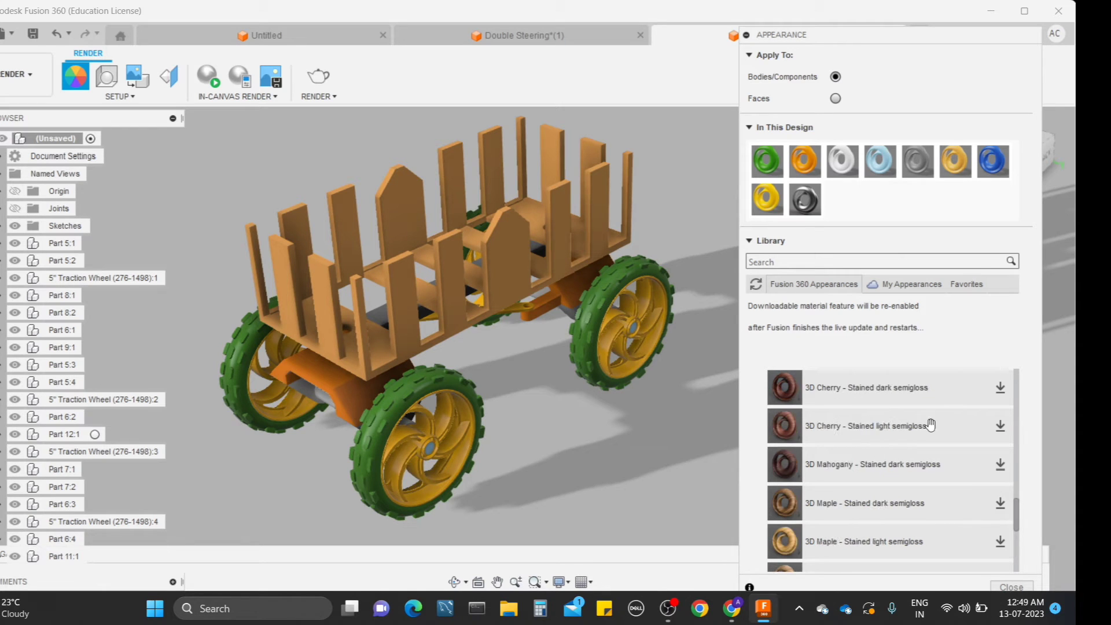
# Step: Try to download the 3D Cherry - Stained dark semigloss appearance, and reposition the Appearance dialog
pyautogui.click(999, 387)
pyautogui.click(746, 35)
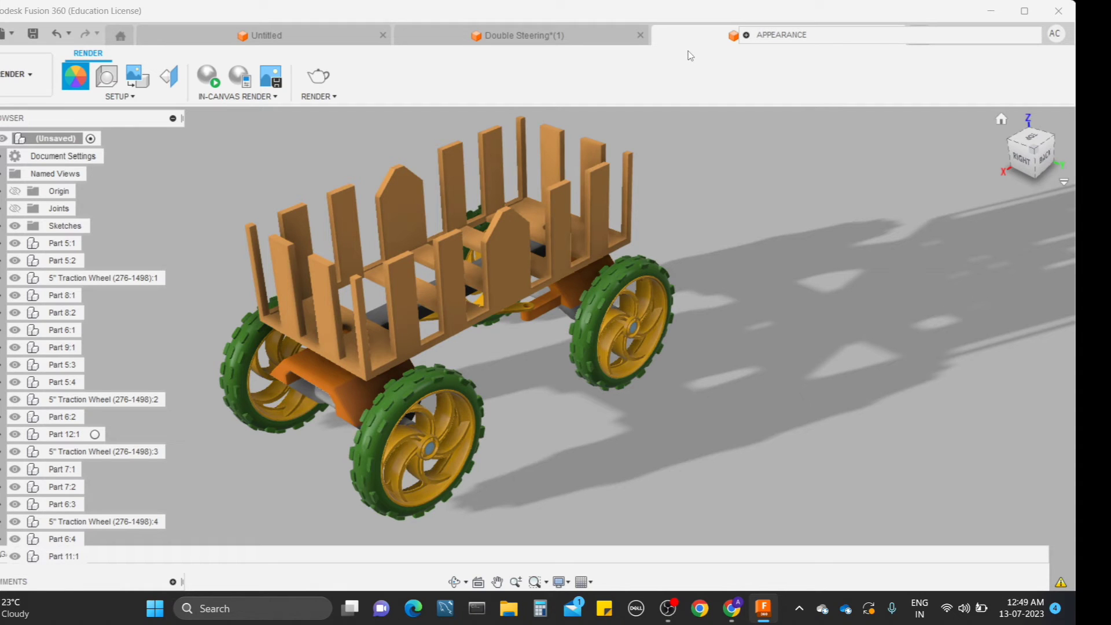
pyautogui.moveTo(772, 35); pyautogui.dragTo(776, 110)
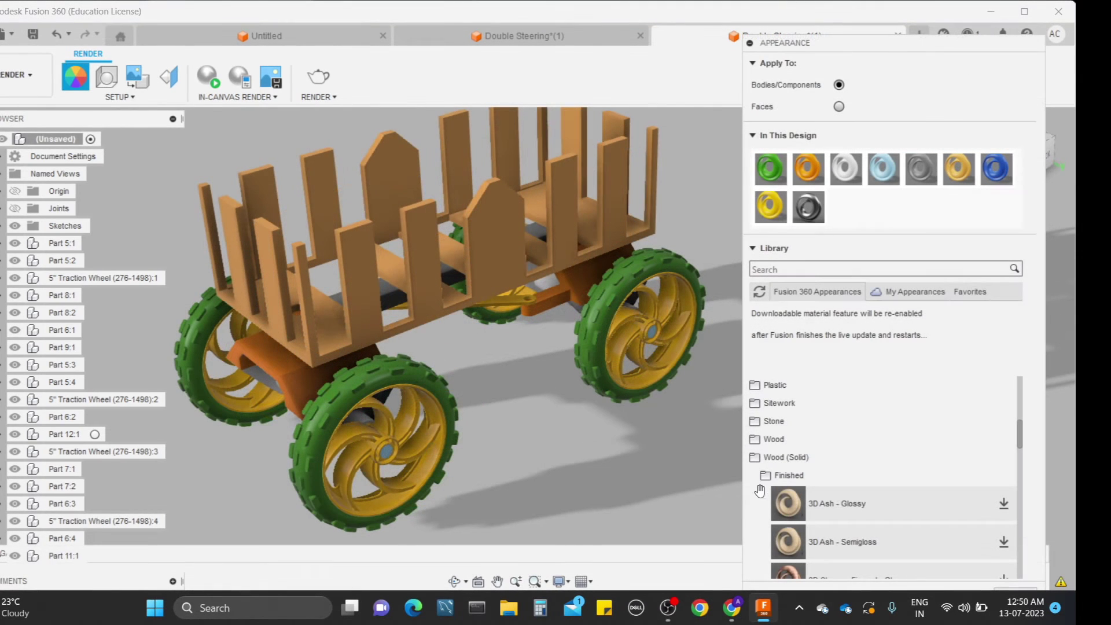
# Step: Apply the Cherry appearance from the Wood library to the wagon body
pyautogui.click(768, 484)
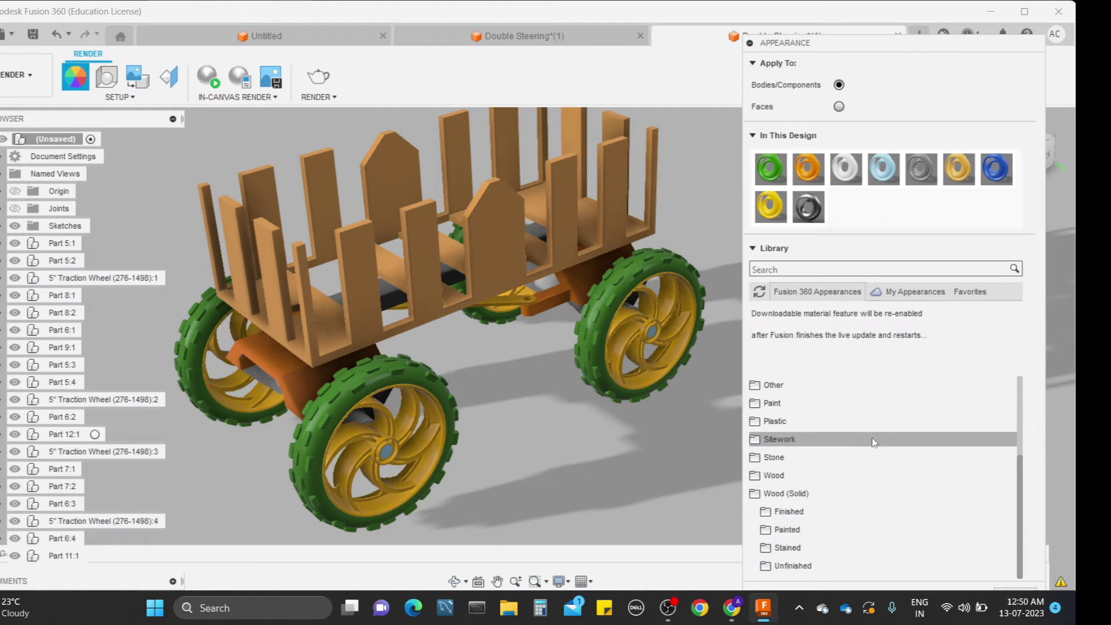
pyautogui.click(754, 476)
pyautogui.scroll(-3, 853, 492)
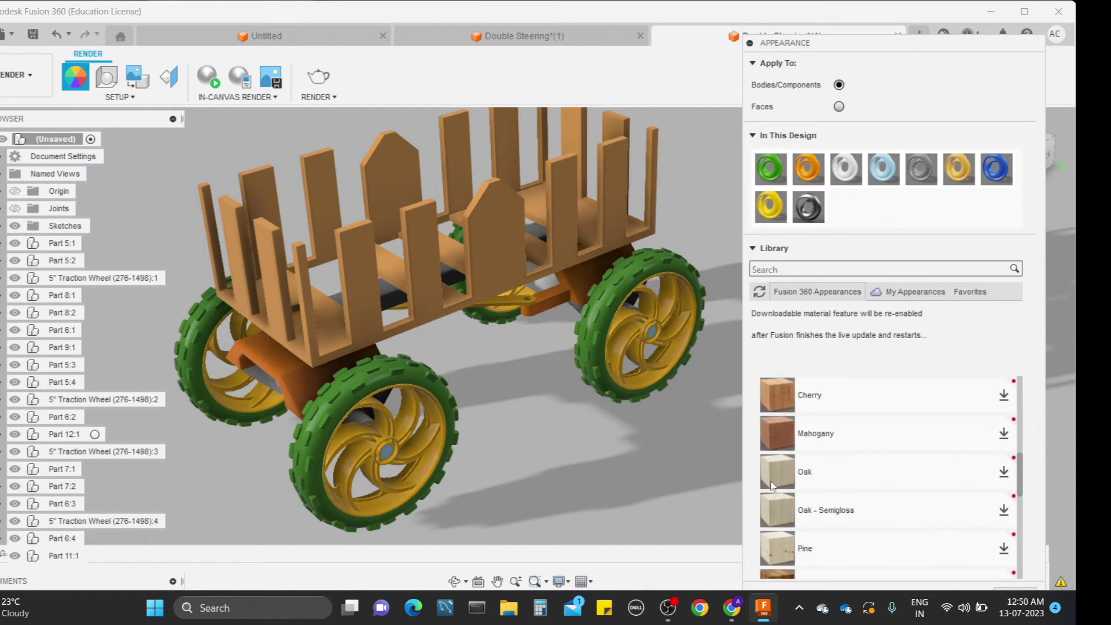
pyautogui.scroll(2, 853, 493)
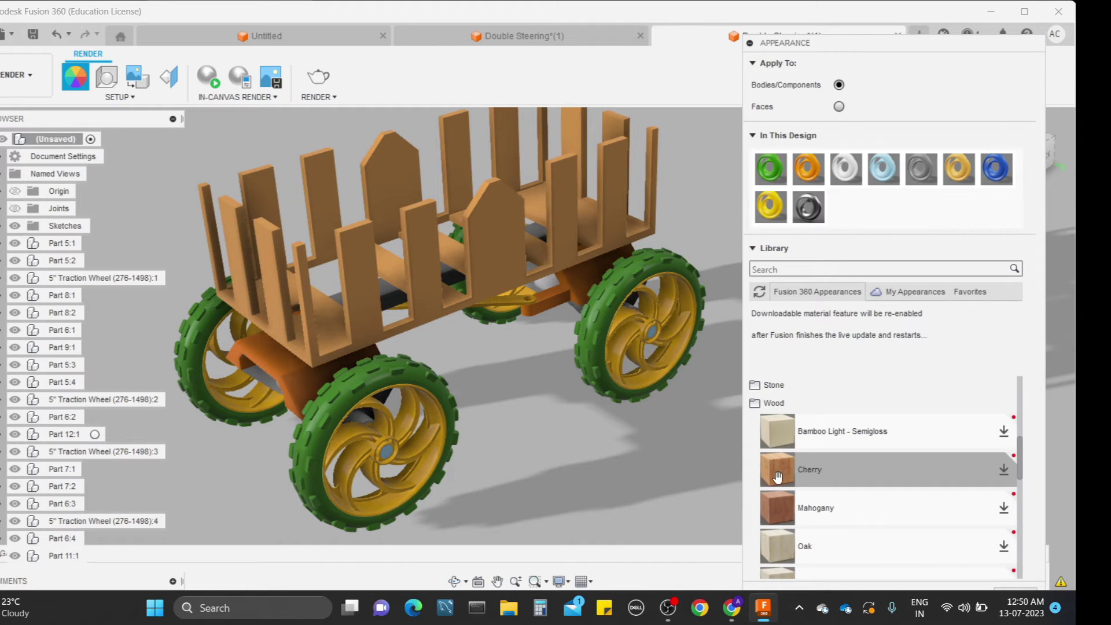
pyautogui.moveTo(776, 471); pyautogui.dragTo(494, 262)
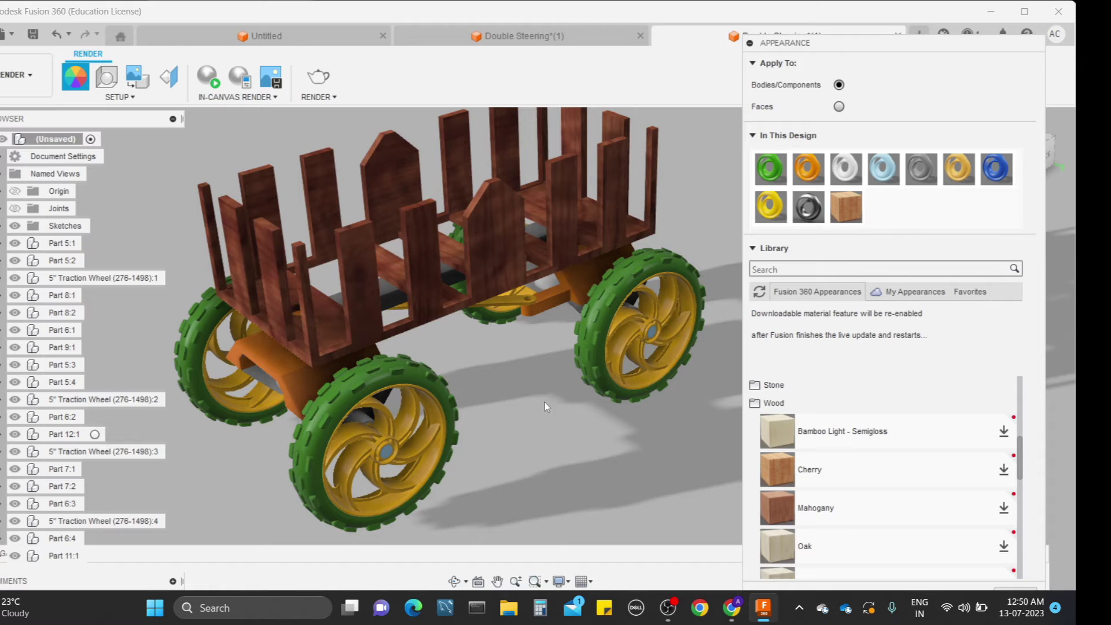
pyautogui.scroll(-1, 785, 561)
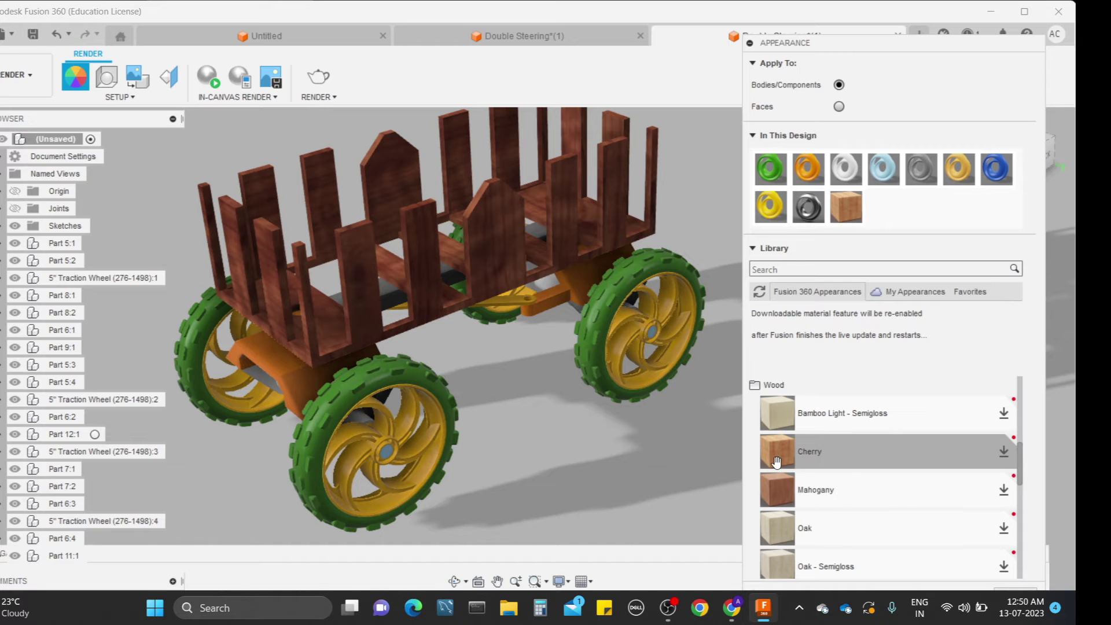
pyautogui.moveTo(776, 452); pyautogui.dragTo(504, 255)
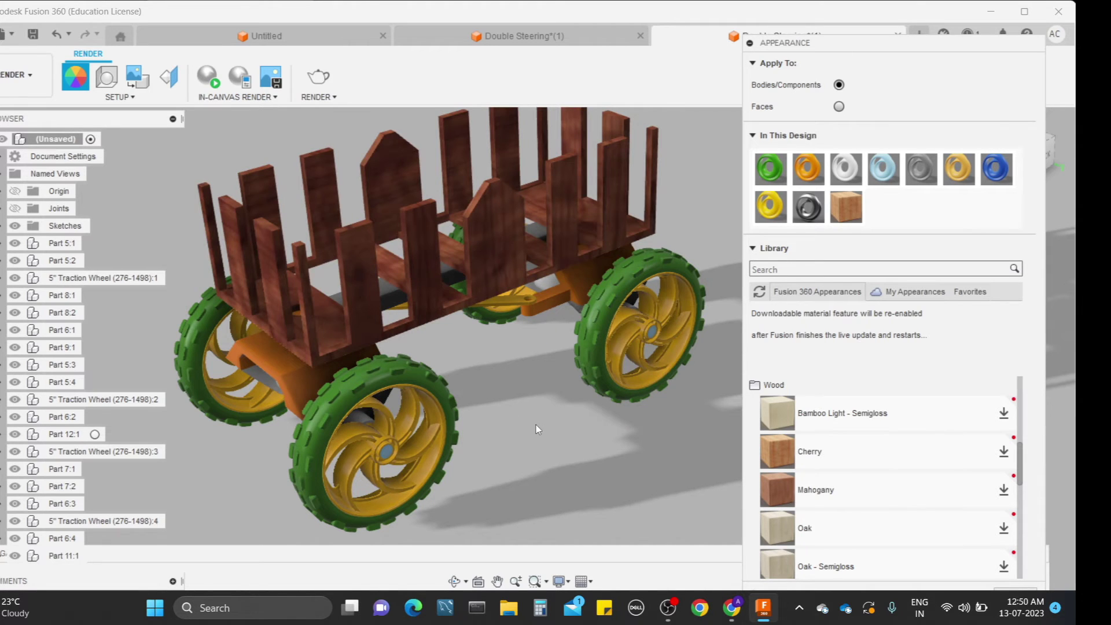
# Step: Replace the wagon body's appearance with Mahogany, and replace that with Walnut from the Wood library
pyautogui.moveTo(769, 490); pyautogui.dragTo(506, 245)
pyautogui.scroll(-3, 810, 521)
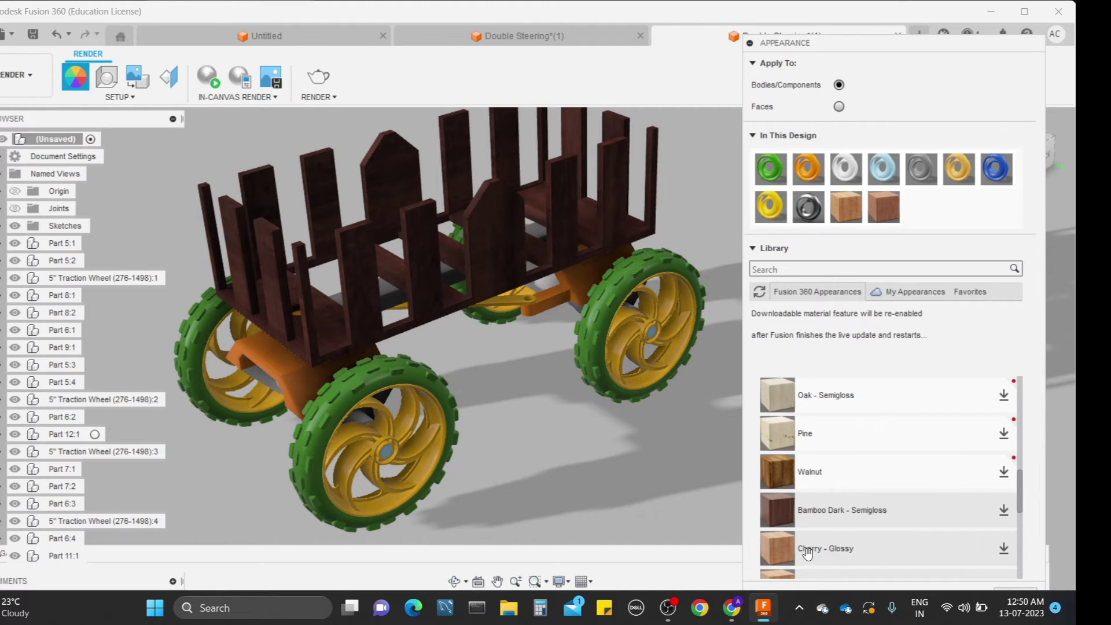
pyautogui.click(776, 478)
pyautogui.scroll(-5, 776, 477)
pyautogui.scroll(3, 778, 469)
pyautogui.moveTo(776, 395); pyautogui.dragTo(470, 252)
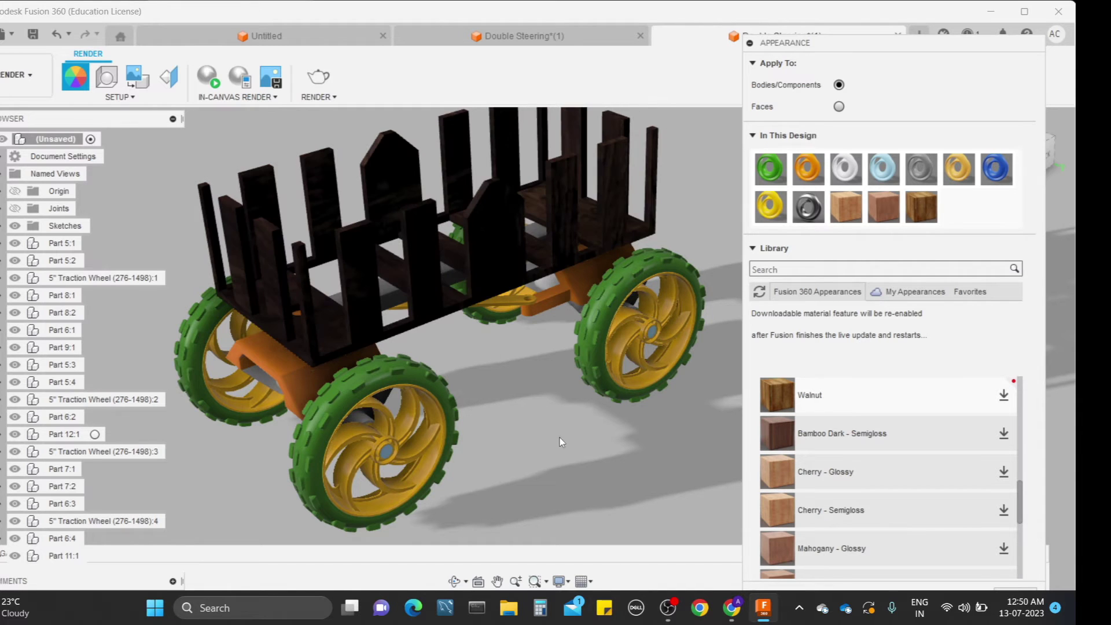
# Step: Try to apply the Walnut - Semigloss and Cherry - Semigloss appearances to the wagon body
pyautogui.scroll(-5, 786, 463)
pyautogui.moveTo(788, 454); pyautogui.dragTo(481, 242)
pyautogui.click(481, 242)
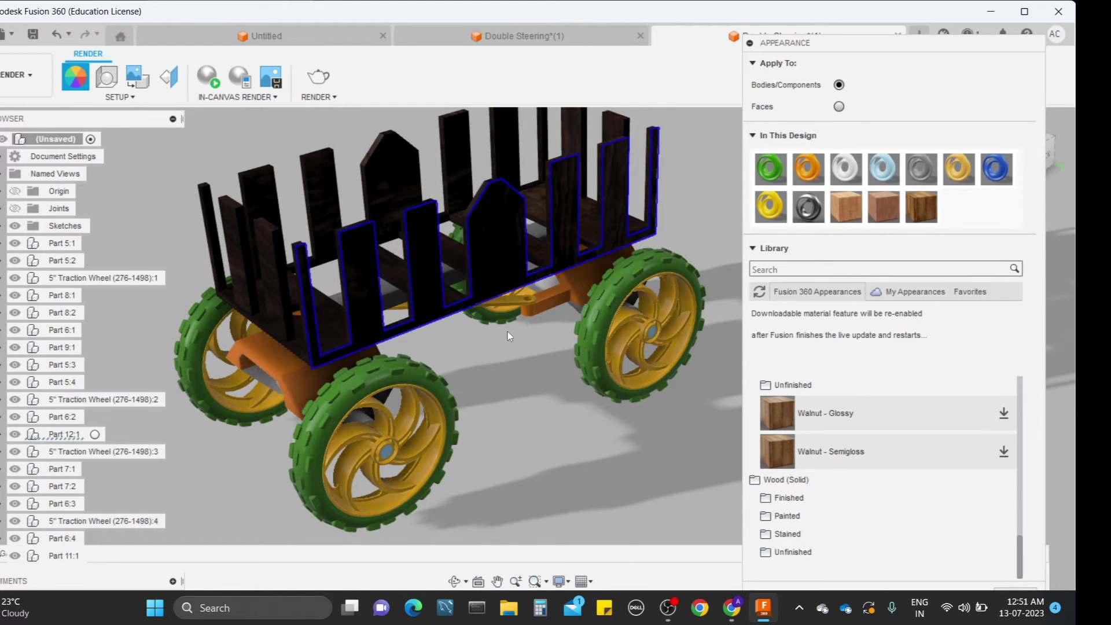
pyautogui.click(526, 433)
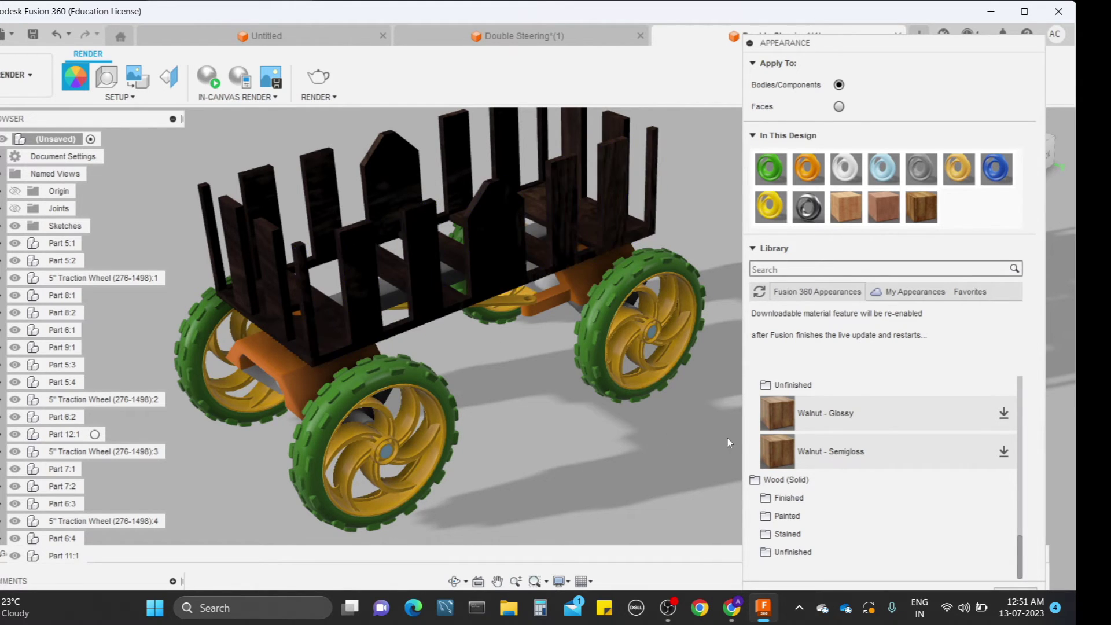
pyautogui.scroll(-3, 787, 463)
pyautogui.moveTo(775, 440); pyautogui.dragTo(511, 239)
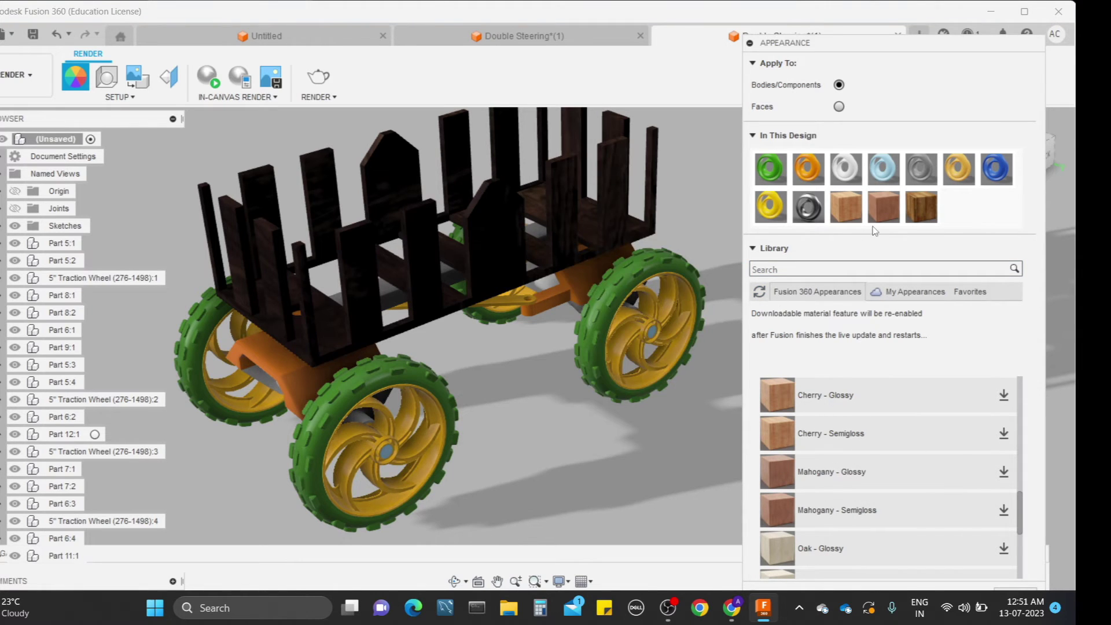
# Step: Delete the Mahogany, Walnut and Cherry appearances from the design, unassigning Walnut from the wagon body
pyautogui.rightClick(882, 212)
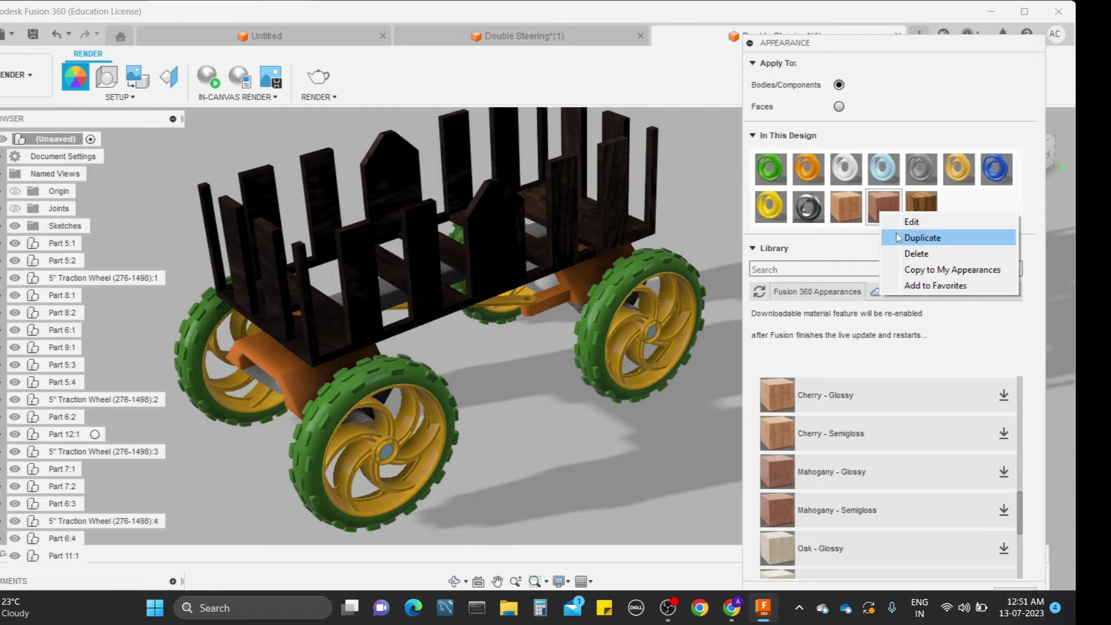
pyautogui.click(922, 253)
pyautogui.rightClick(895, 210)
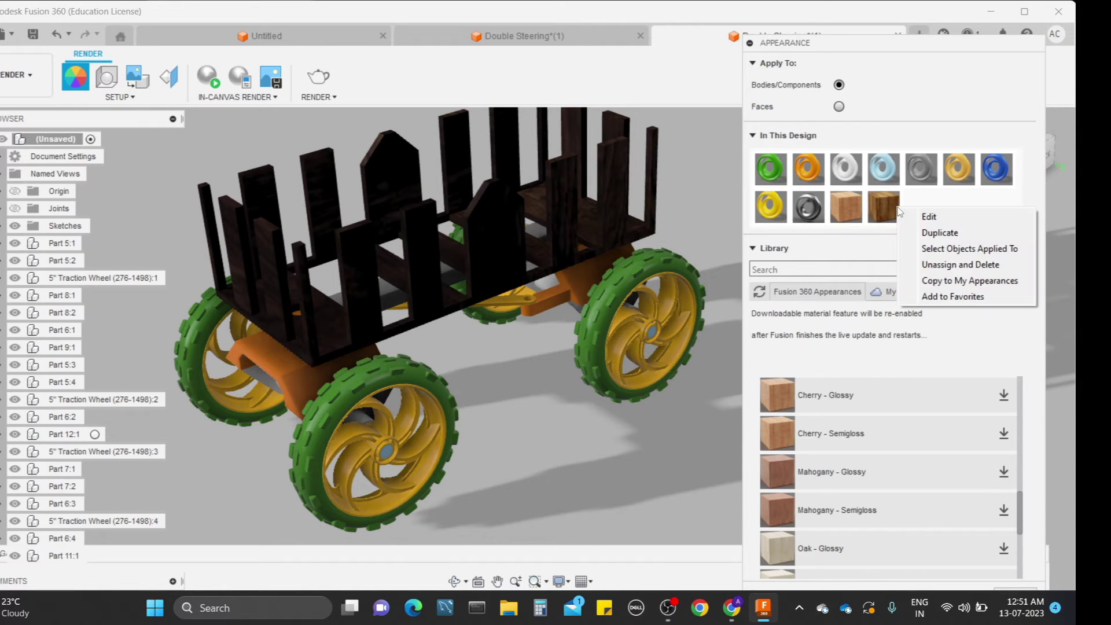
pyautogui.click(945, 266)
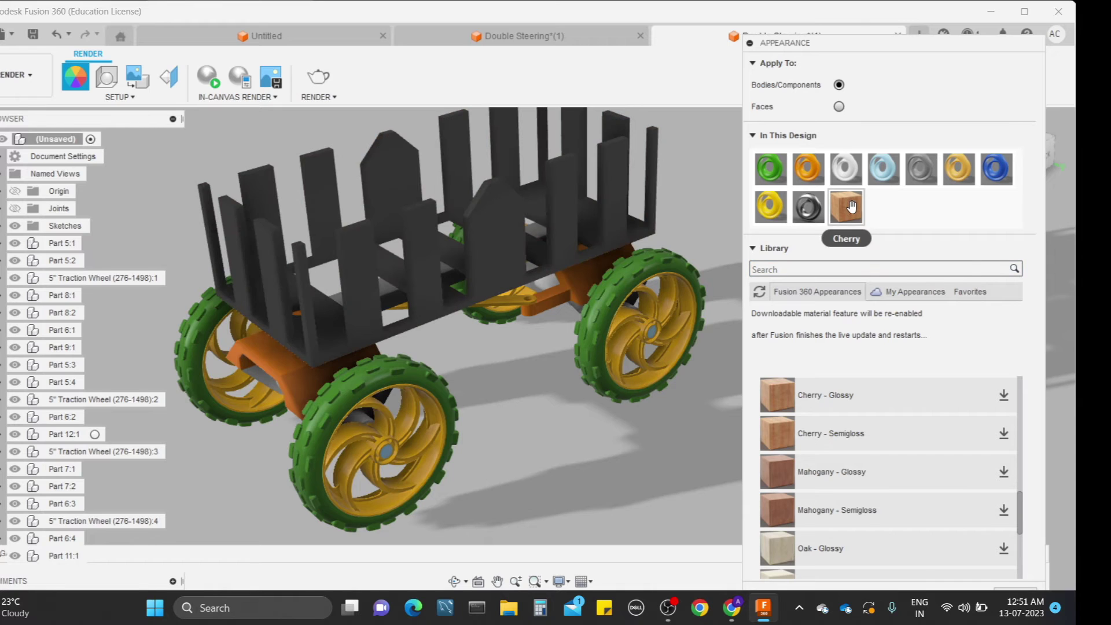
pyautogui.rightClick(853, 210)
pyautogui.click(915, 249)
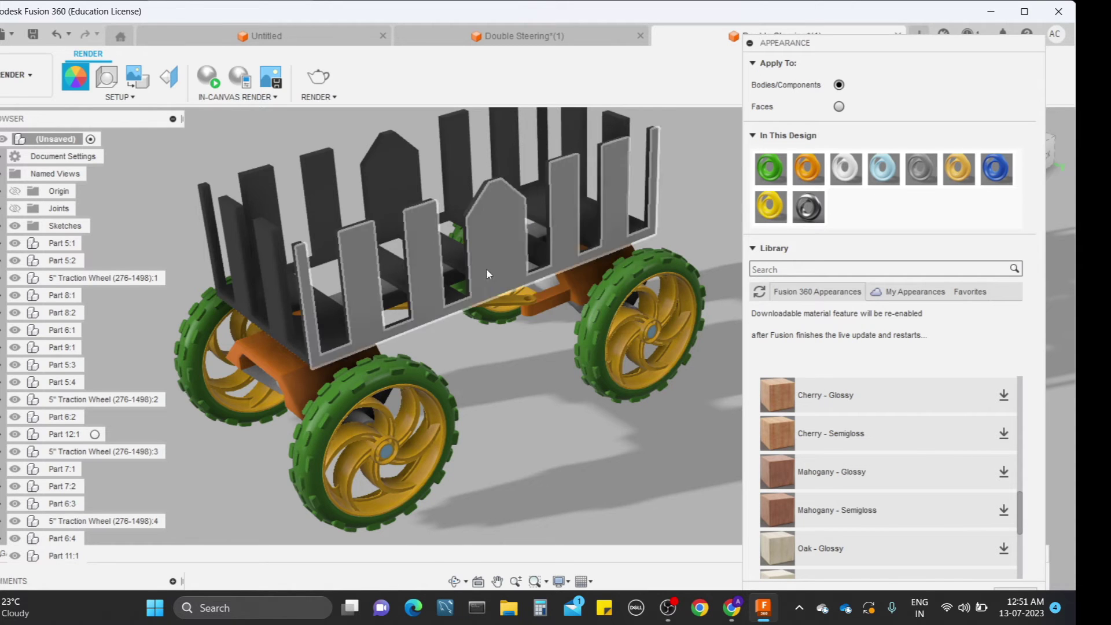
# Step: Apply a cherry wood appearance to the wagon body
pyautogui.keyDown('shift'); pyautogui.moveTo(529, 341); pyautogui.dragTo(527, 368, button='middle'); pyautogui.keyUp('shift')
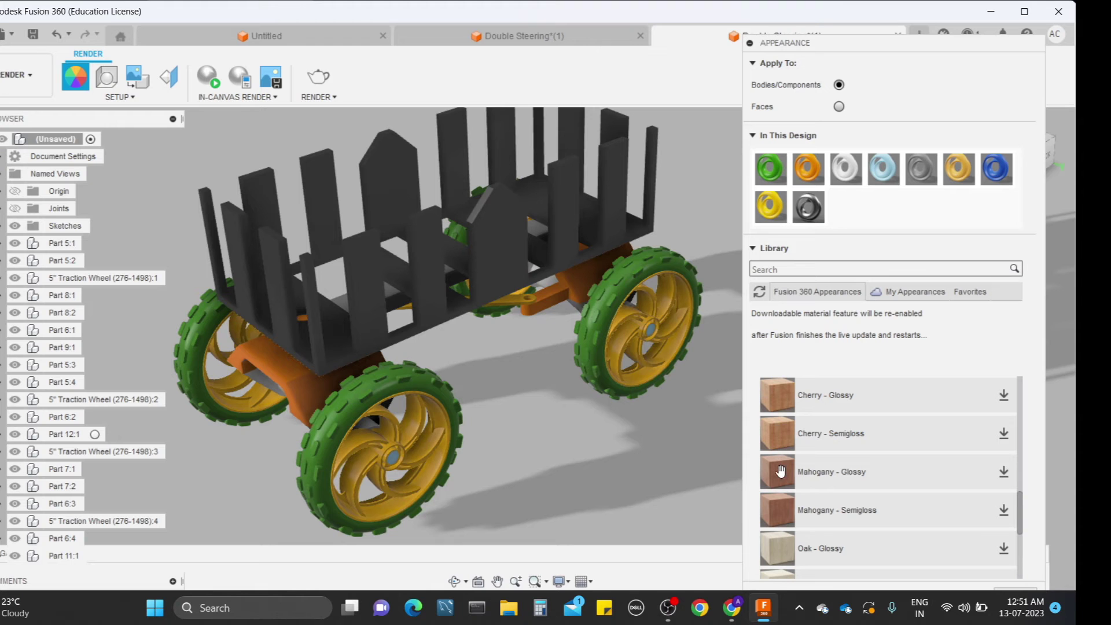
pyautogui.moveTo(780, 399); pyautogui.dragTo(495, 251)
pyautogui.keyDown('shift'); pyautogui.moveTo(485, 398); pyautogui.dragTo(438, 366, button='middle'); pyautogui.keyUp('shift')
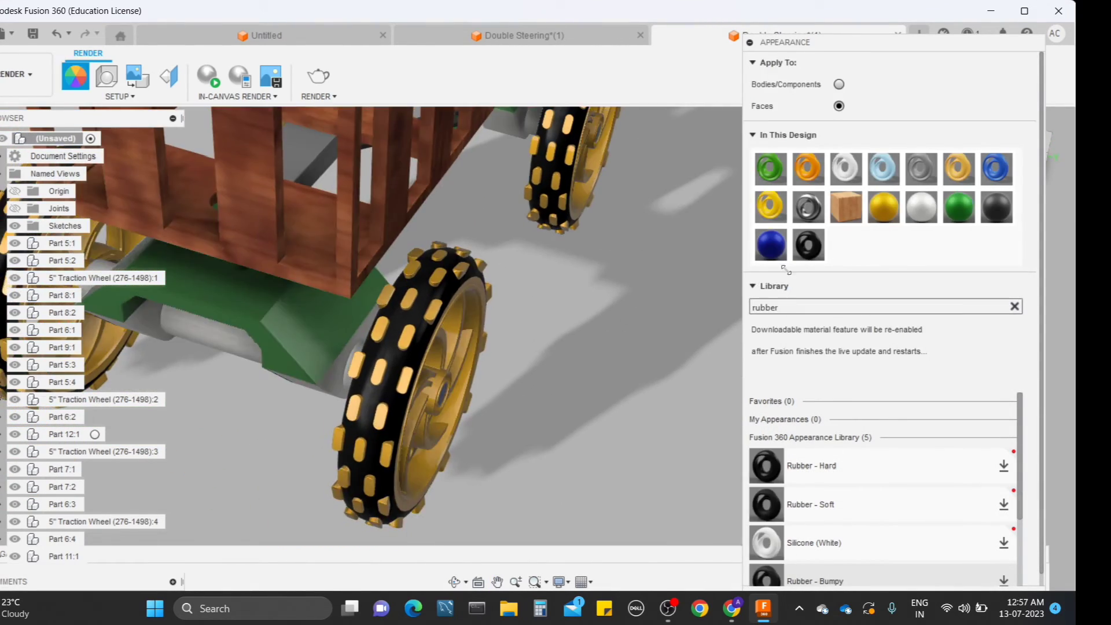
# Step: Apply the design's existing black rubber appearance to a face on the front wheel's tread
pyautogui.scroll(-5, 588, 318)
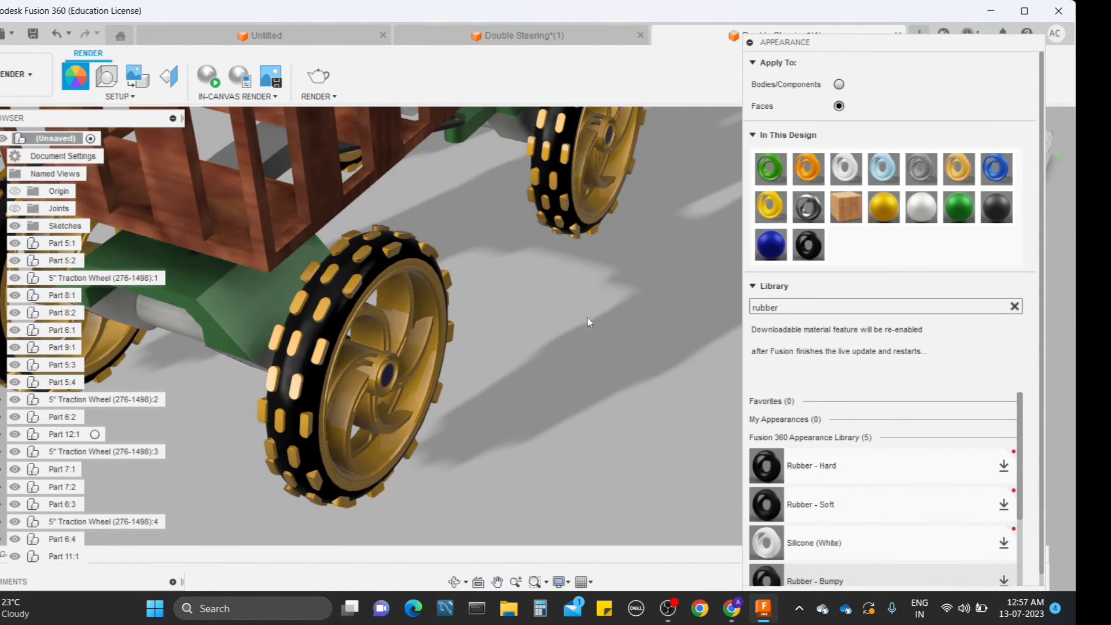
pyautogui.scroll(5, 495, 297)
pyautogui.scroll(4, 502, 275)
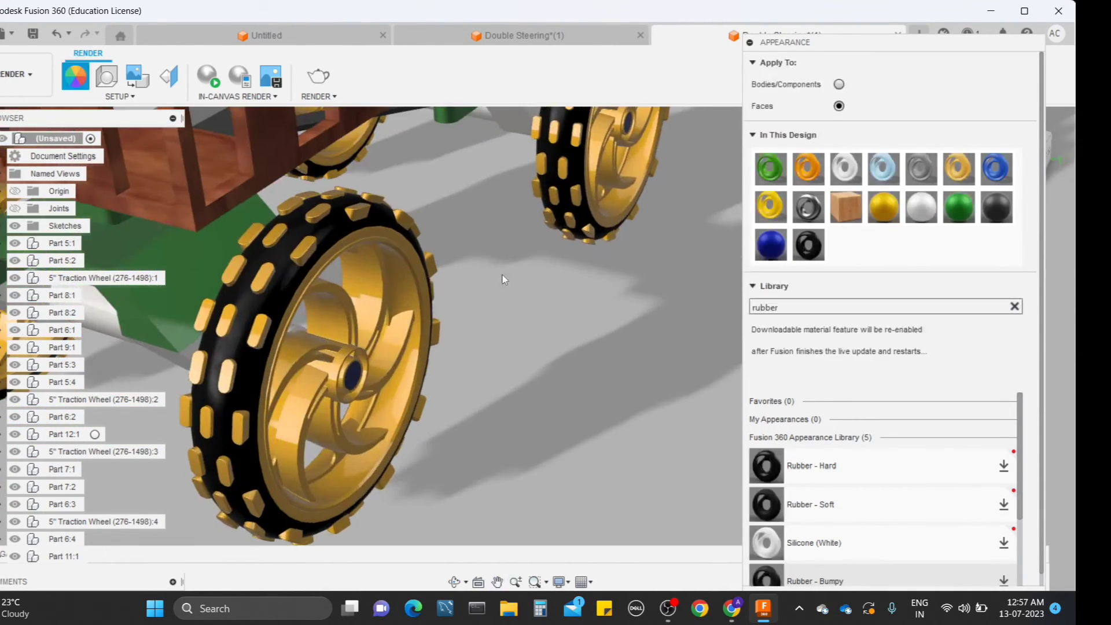
pyautogui.scroll(5, 564, 244)
pyautogui.moveTo(808, 244); pyautogui.dragTo(513, 424)
pyautogui.scroll(-1, 868, 277)
pyautogui.scroll(-5, 590, 300)
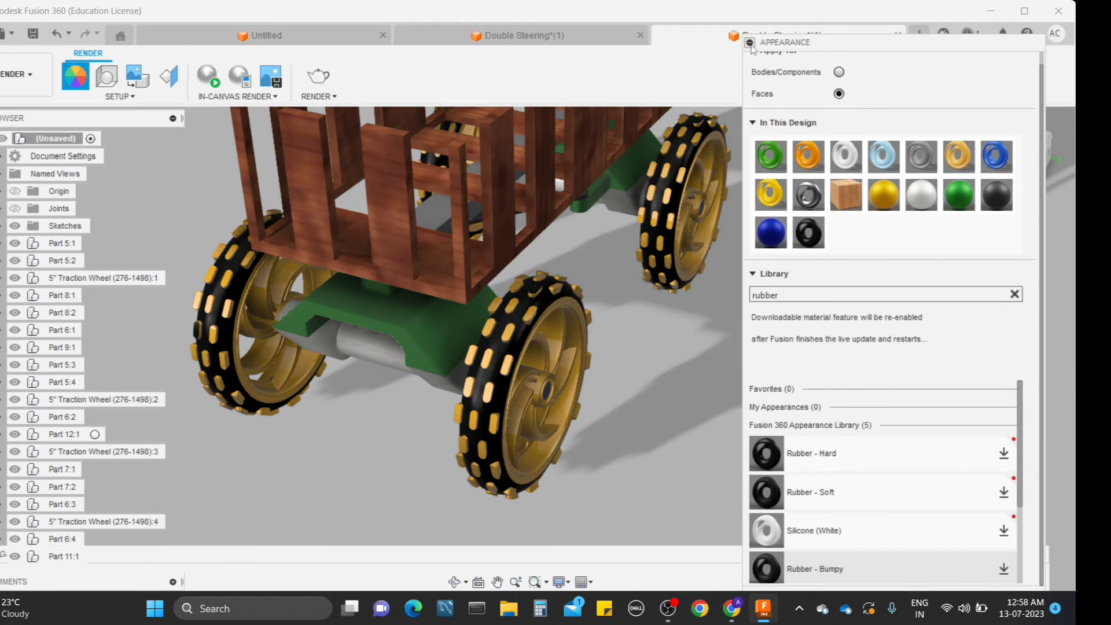
# Step: Set the scene background to Environment and raise the environment brightness to 2333.333 lx
pyautogui.scroll(-5, 704, 355)
pyautogui.scroll(3, 650, 397)
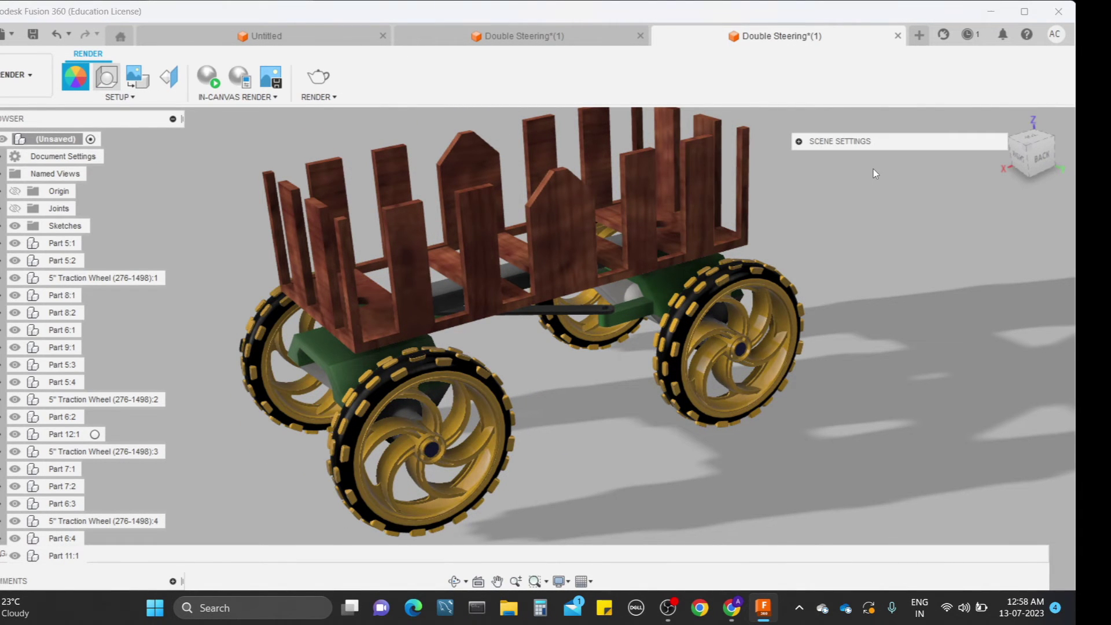
pyautogui.click(798, 141)
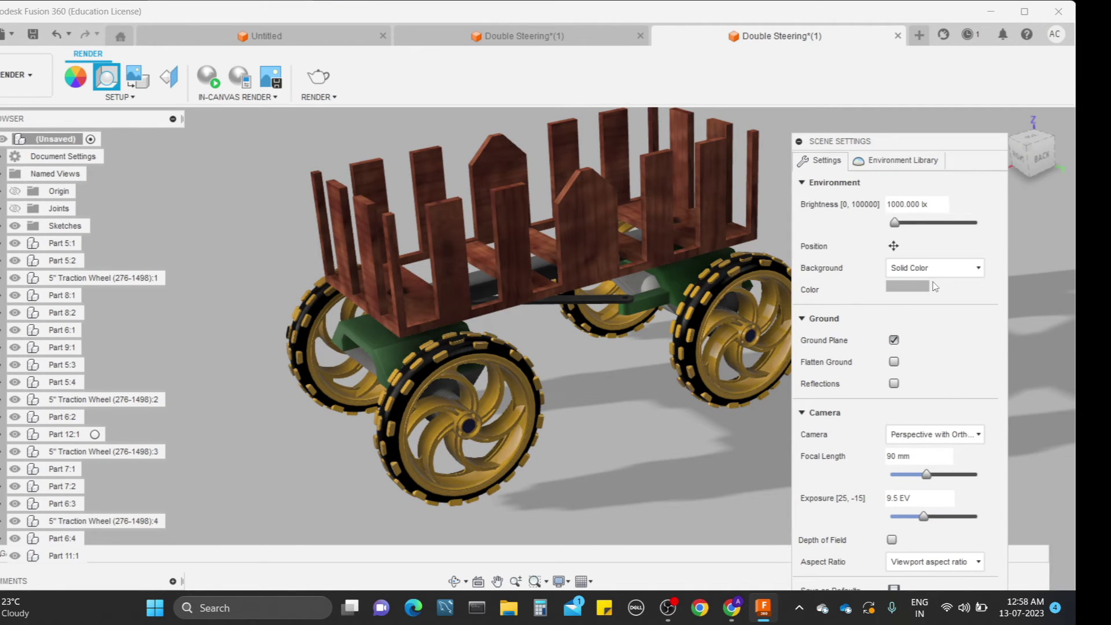
pyautogui.click(935, 268)
pyautogui.click(936, 300)
pyautogui.click(943, 269)
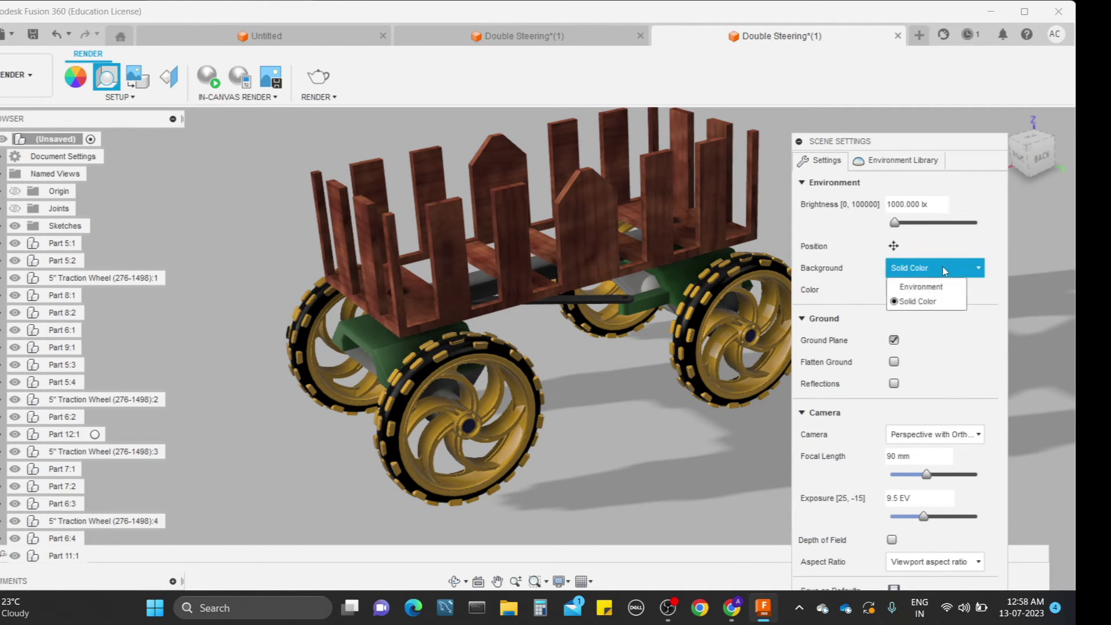
pyautogui.click(920, 287)
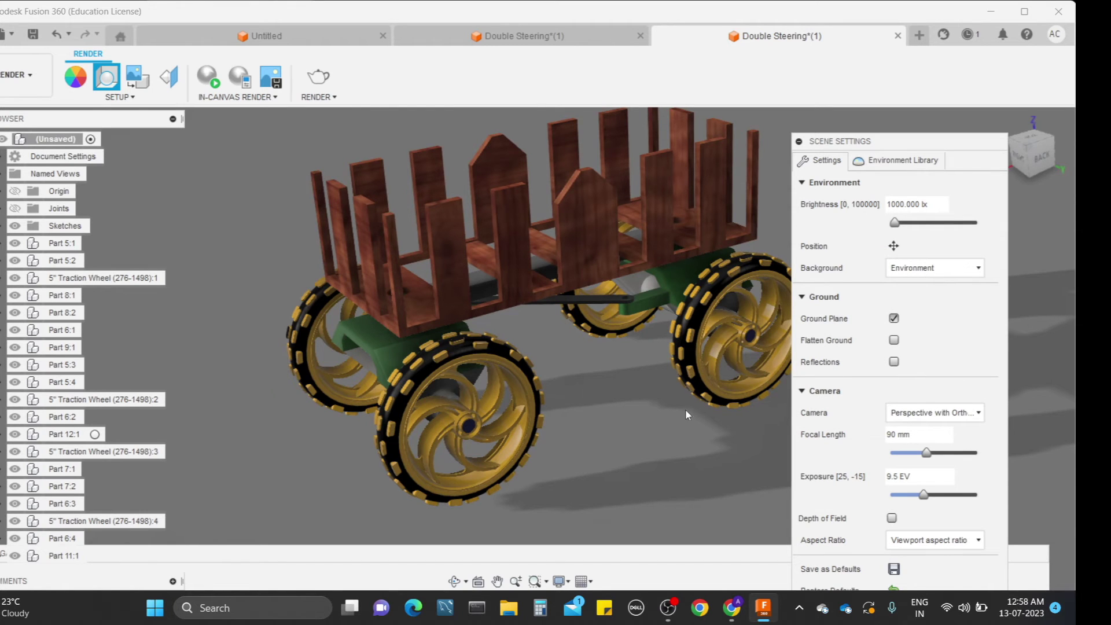
pyautogui.moveTo(609, 402)
pyautogui.keyDown('shift'); pyautogui.mouseDown(button='middle')
pyautogui.moveTo(618, 389)
pyautogui.moveTo(614, 408)
pyautogui.mouseUp(button='middle'); pyautogui.keyUp('shift')
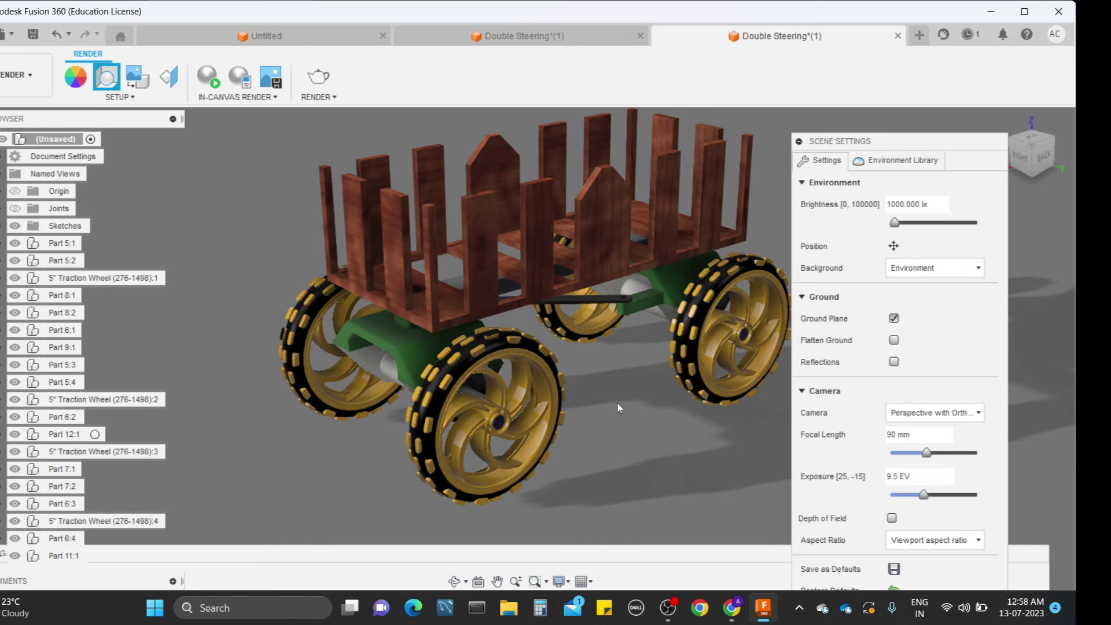
pyautogui.moveTo(894, 226)
pyautogui.mouseDown()
pyautogui.moveTo(914, 227)
pyautogui.moveTo(904, 227)
pyautogui.mouseUp()
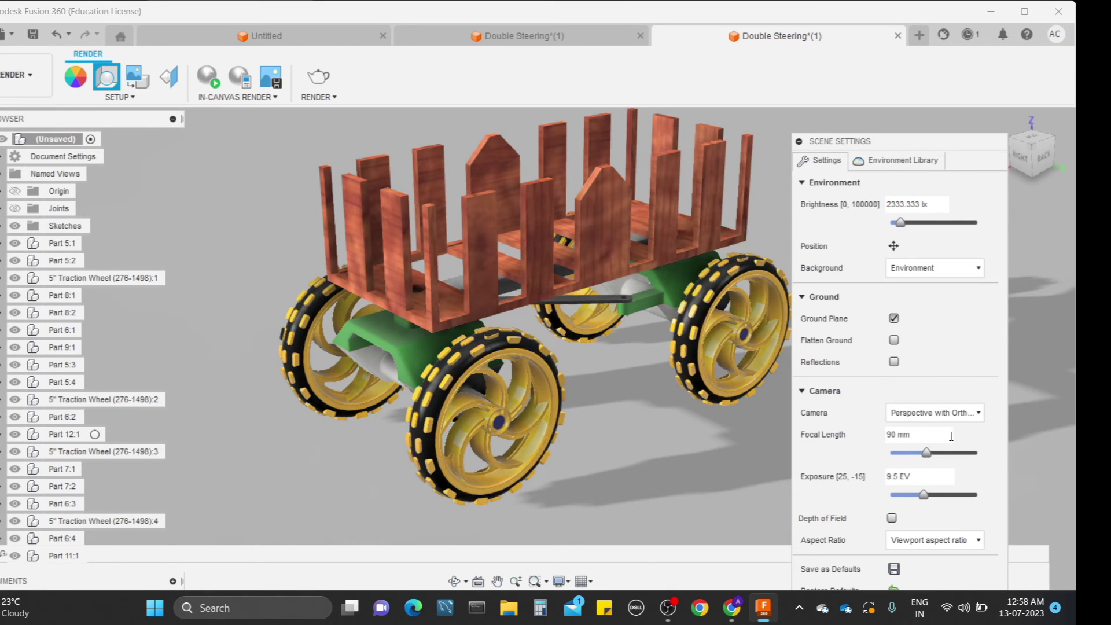
# Step: Apply the Plaza environment from the environment library to the scene
pyautogui.click(901, 160)
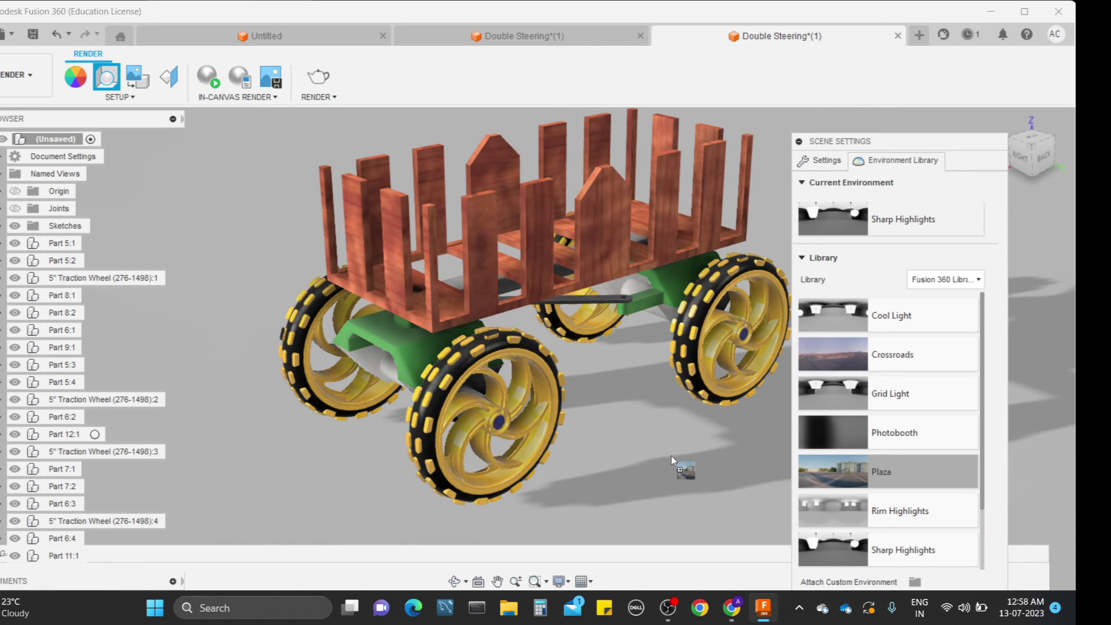
pyautogui.moveTo(671, 456); pyautogui.dragTo(647, 471)
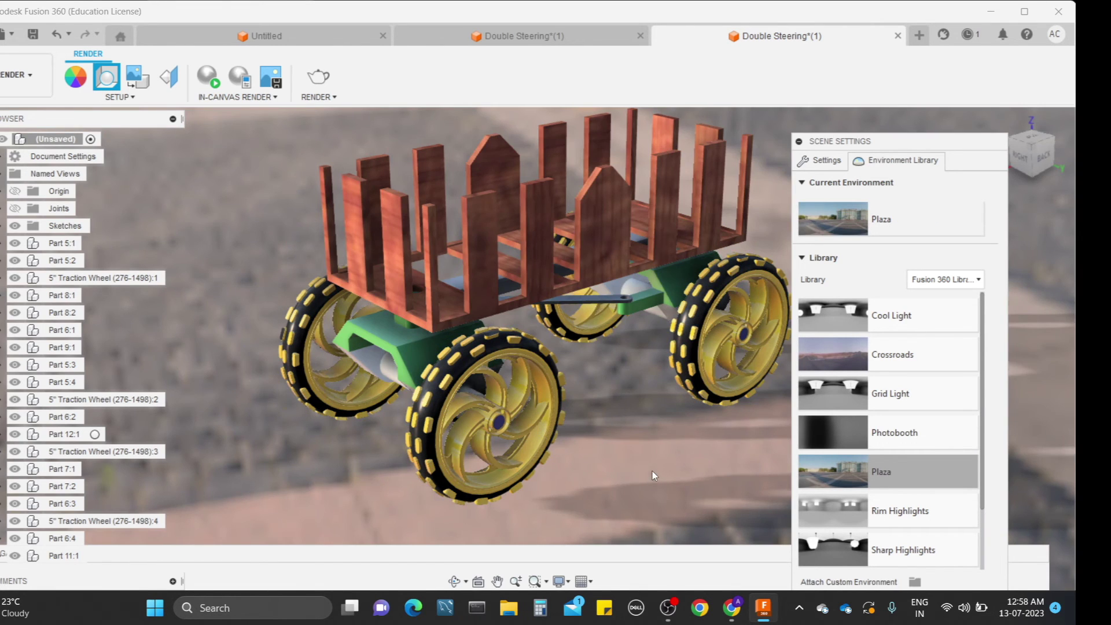
# Step: Look through the environment library and apply the Crossroads environment to the wagon scene
pyautogui.scroll(-2, 906, 456)
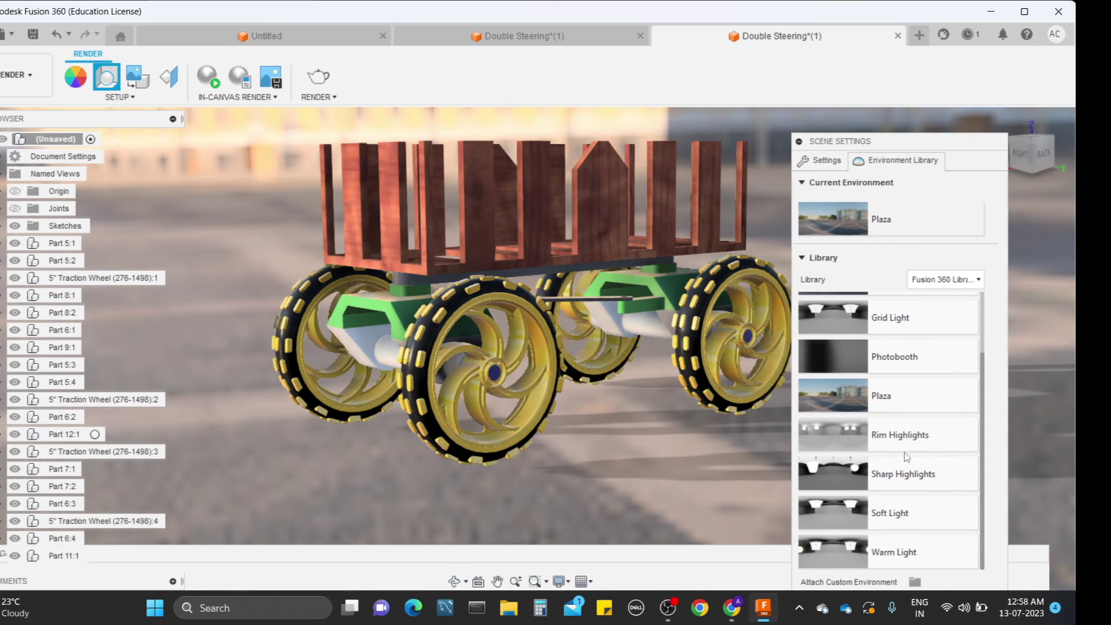
pyautogui.scroll(2, 834, 486)
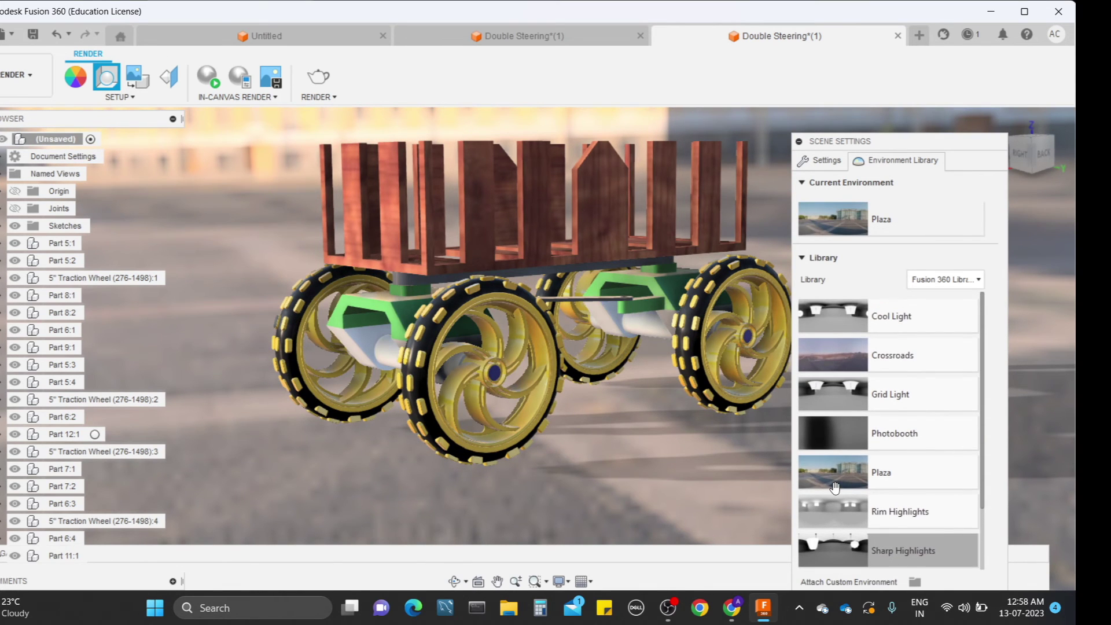
pyautogui.scroll(-2, 855, 438)
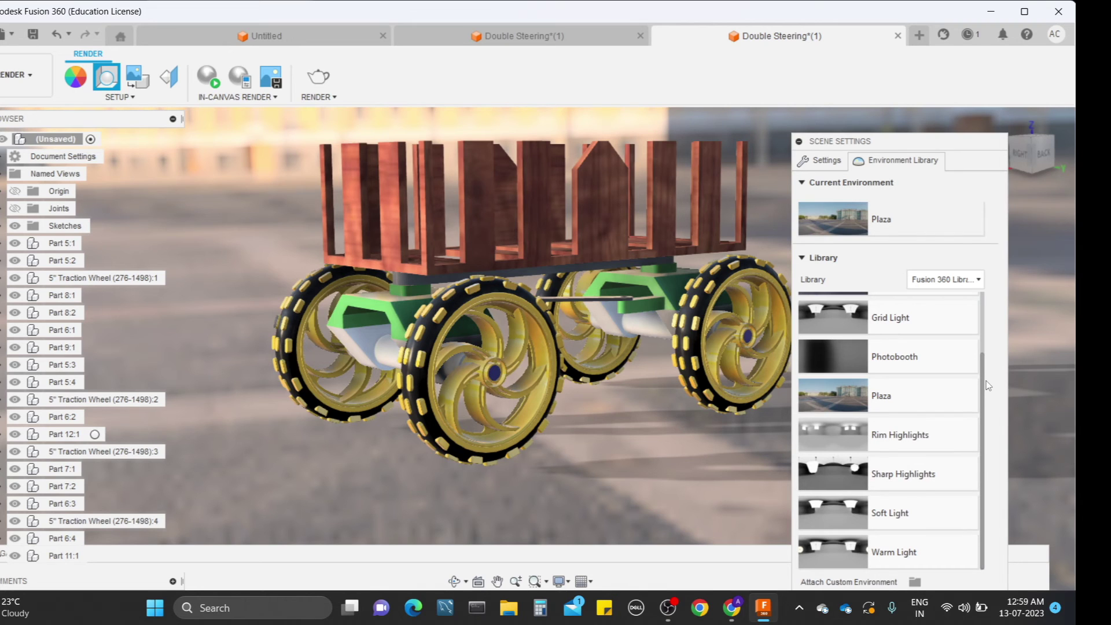
pyautogui.scroll(2, 948, 399)
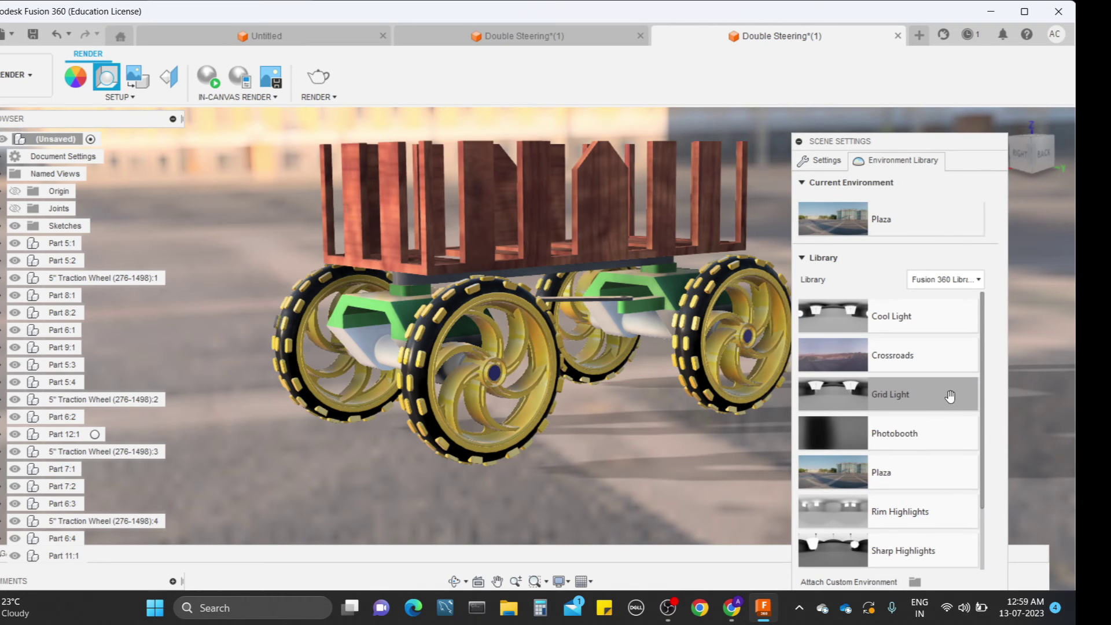
pyautogui.scroll(-2, 950, 397)
pyautogui.scroll(2, 950, 396)
pyautogui.scroll(-2, 950, 396)
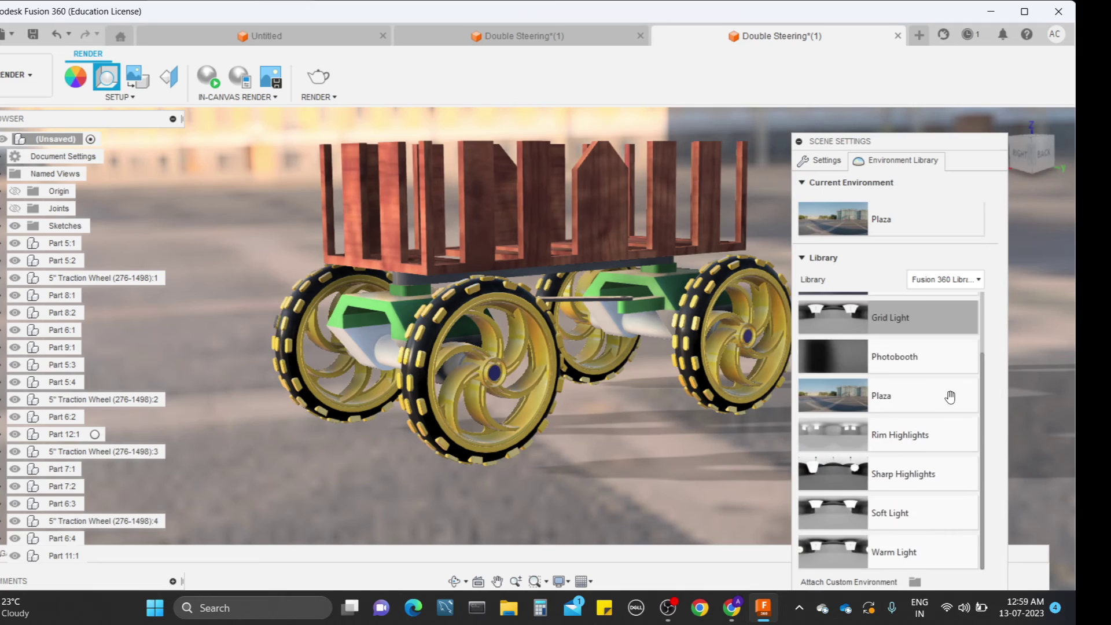
pyautogui.scroll(2, 948, 396)
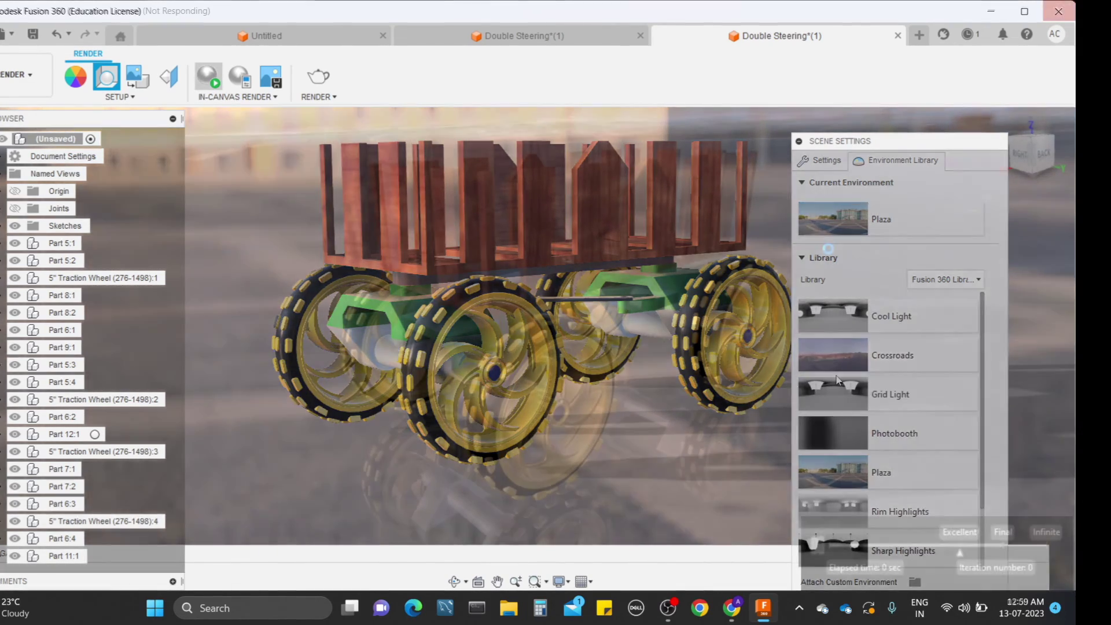
pyautogui.moveTo(851, 358); pyautogui.dragTo(697, 431)
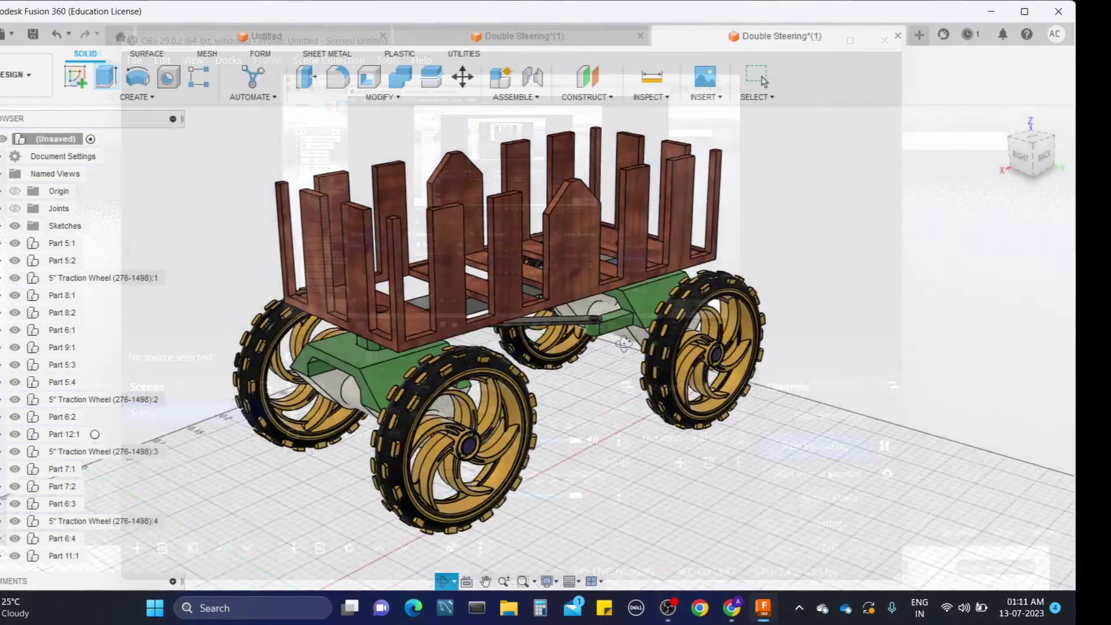
pyautogui.keyDown('shift'); pyautogui.moveTo(623, 387); pyautogui.dragTo(621, 355, button='middle'); pyautogui.keyUp('shift')
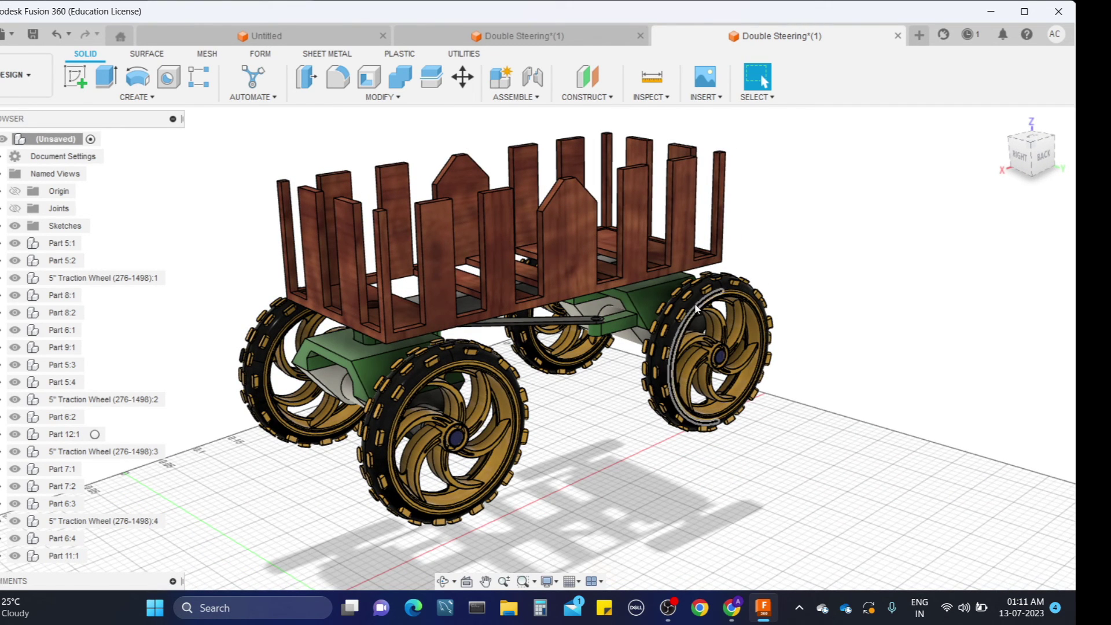
pyautogui.keyDown('shift'); pyautogui.moveTo(595, 406); pyautogui.dragTo(590, 408, button='middle'); pyautogui.keyUp('shift')
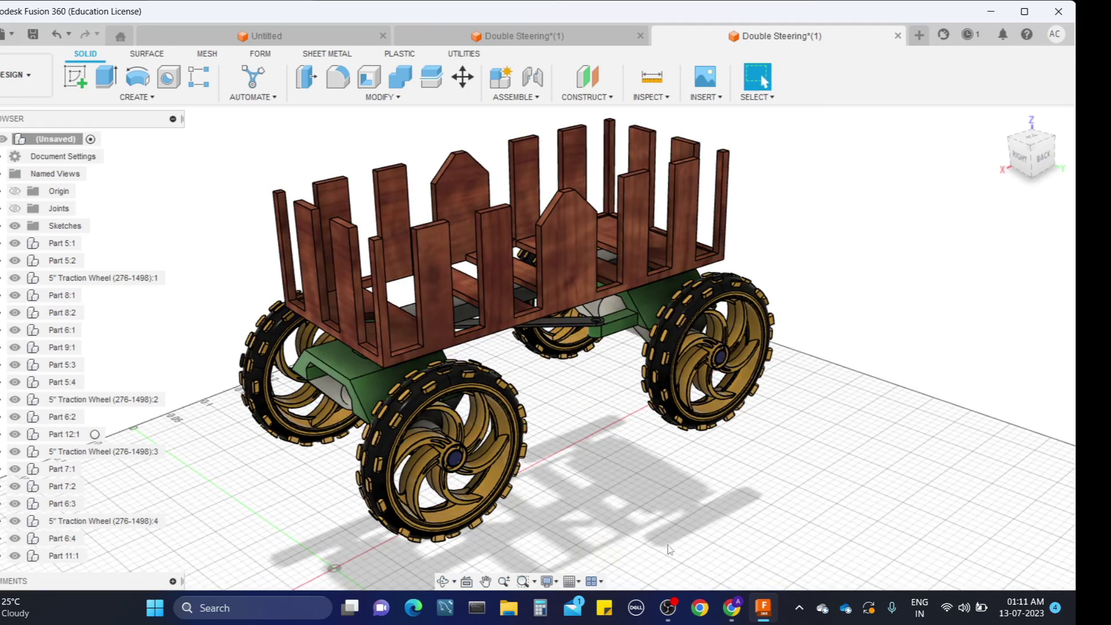